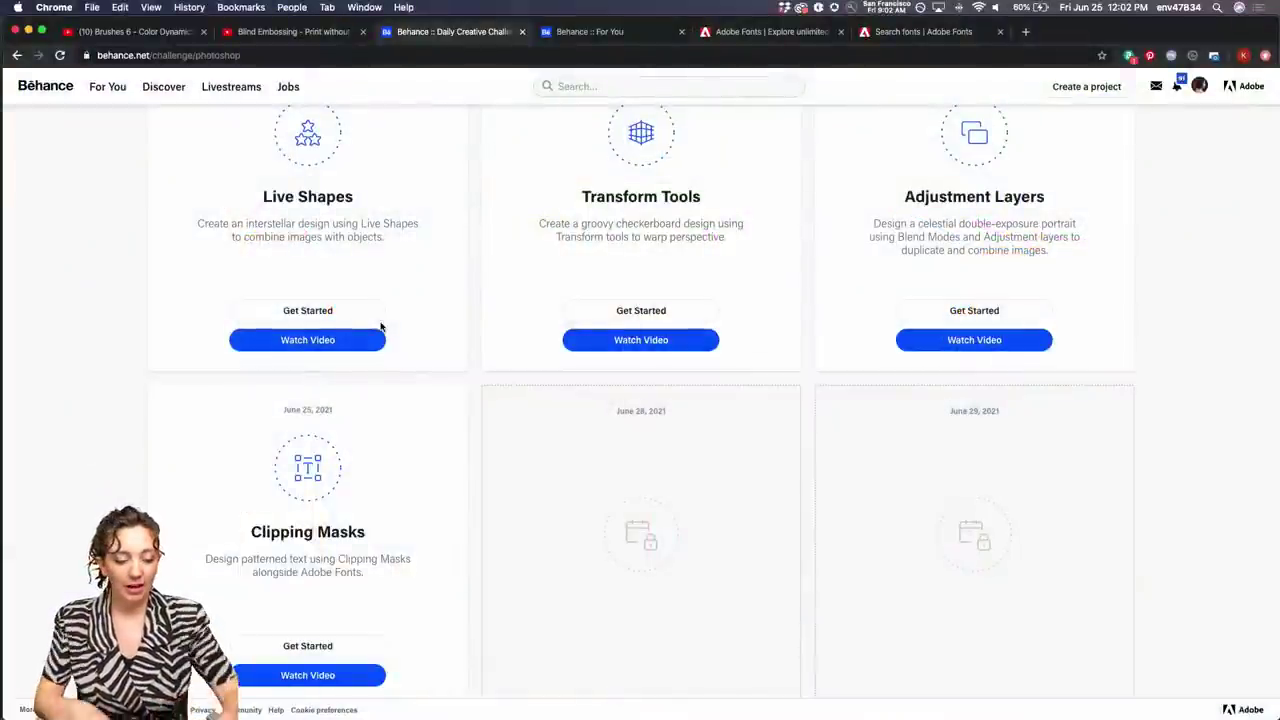
Look at the can-mockup-2021.psd mockup, then return to Behance's Photoshop Creative Challenge page
click(561, 697)
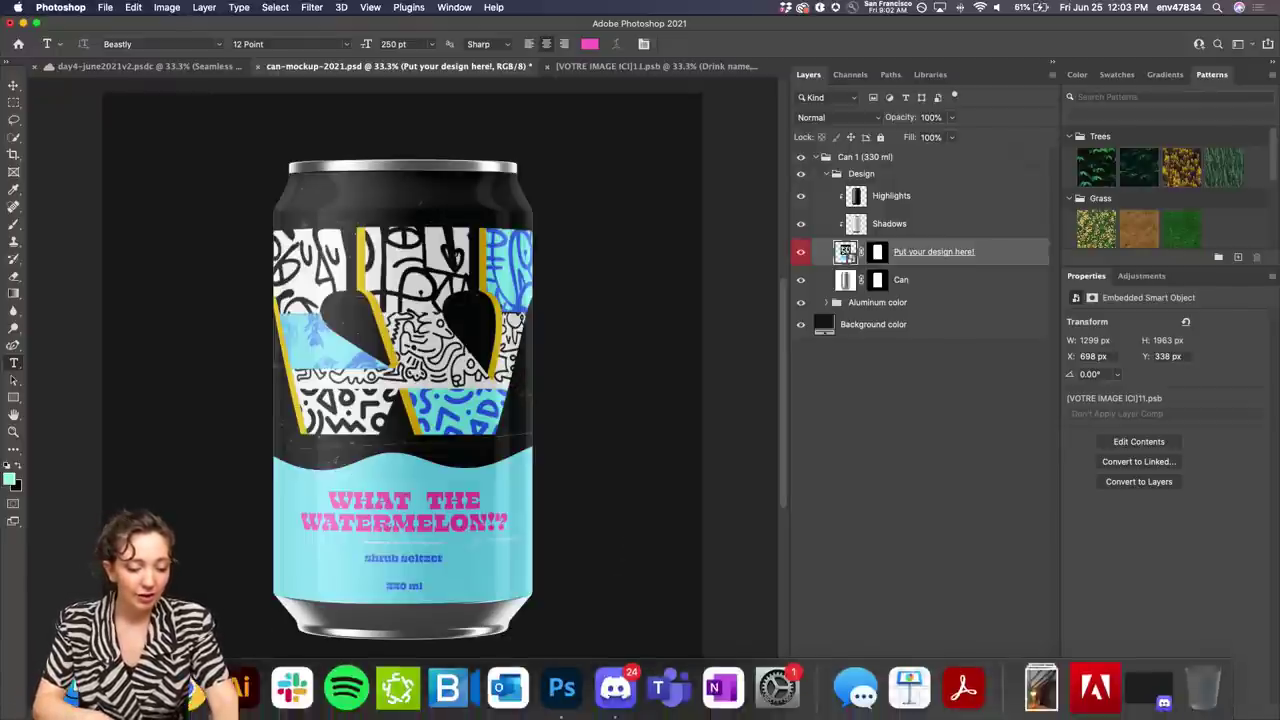
click(730, 690)
scroll(331, 408, up, 10)
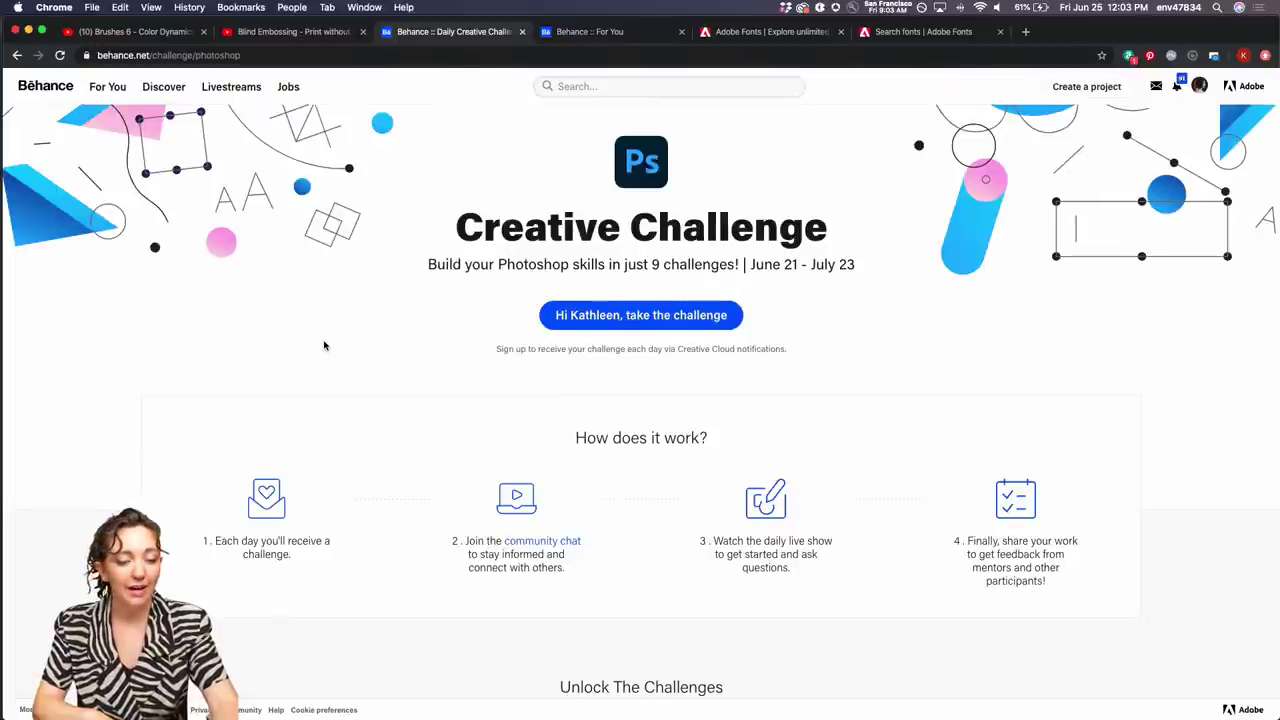
scroll(324, 345, down, 1)
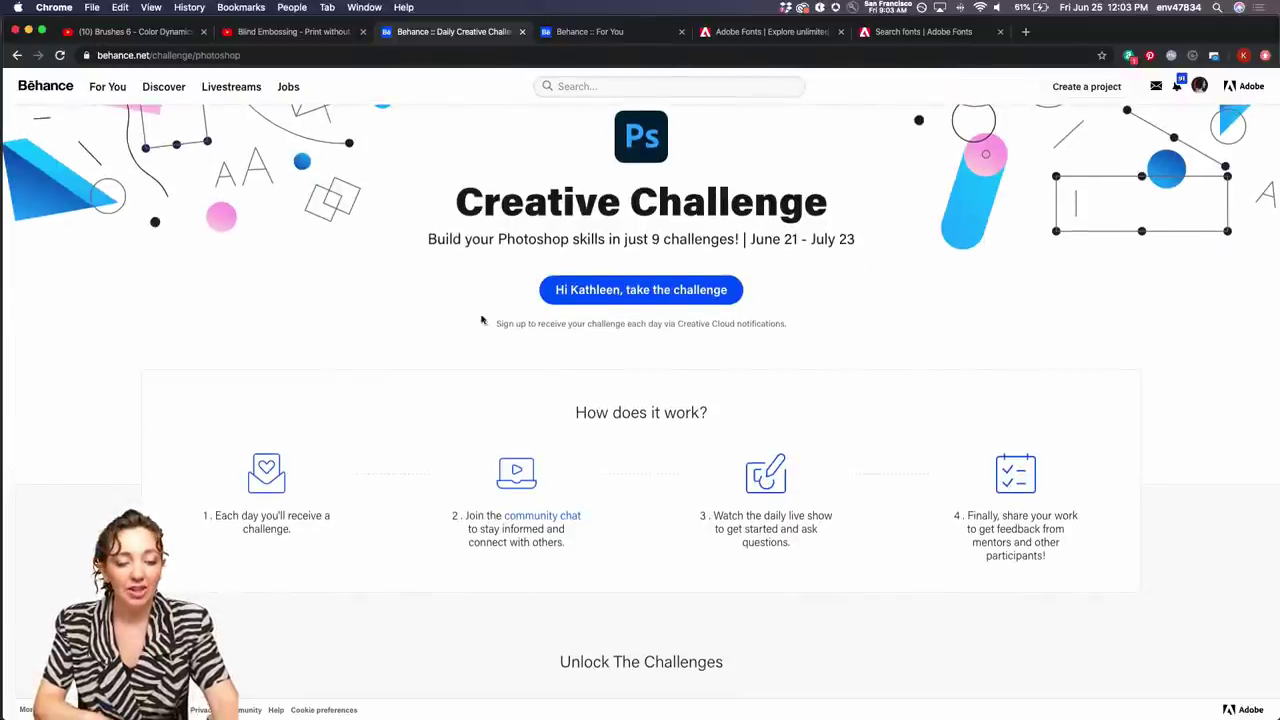
scroll(652, 293, down, 10)
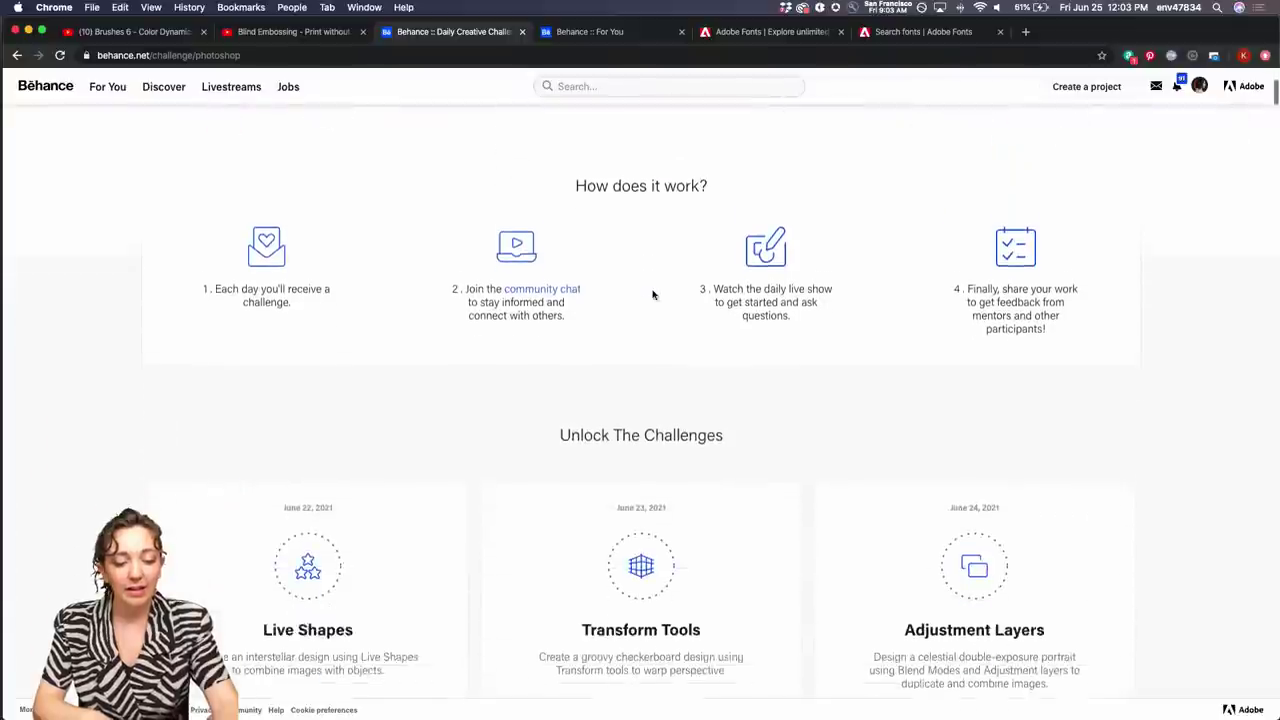
scroll(652, 293, down, 3)
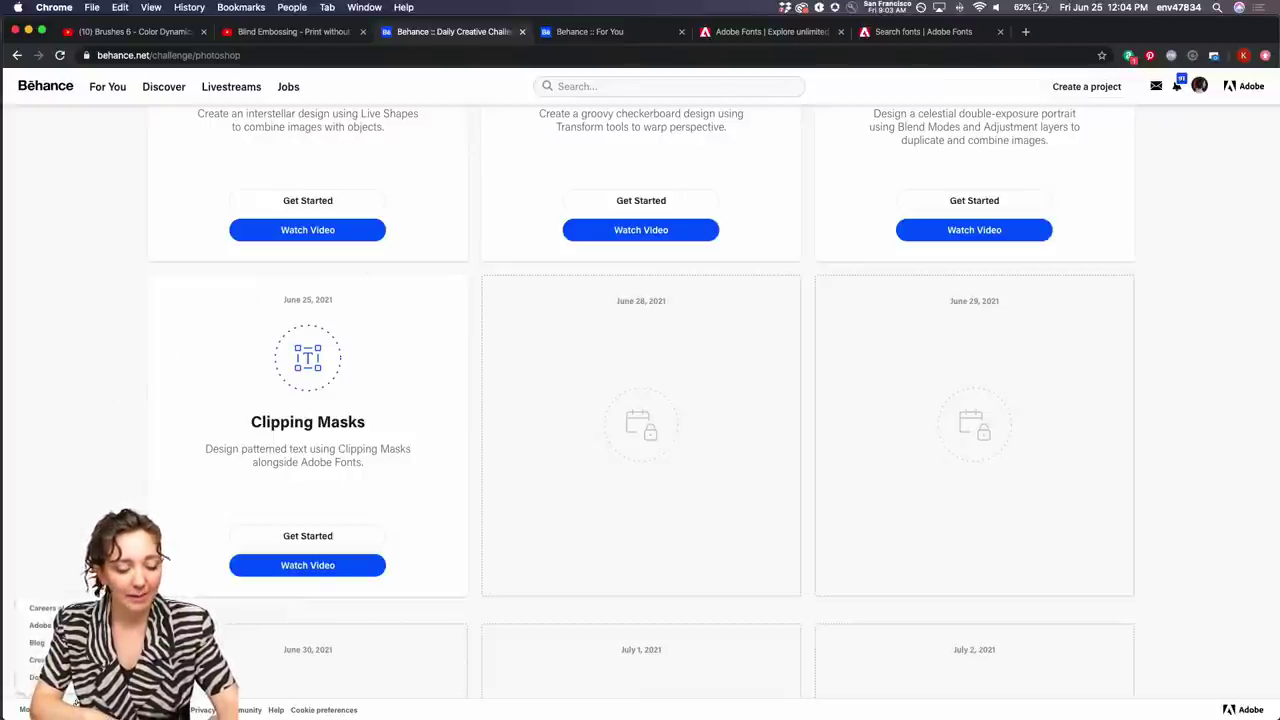
mouse_move(340, 712)
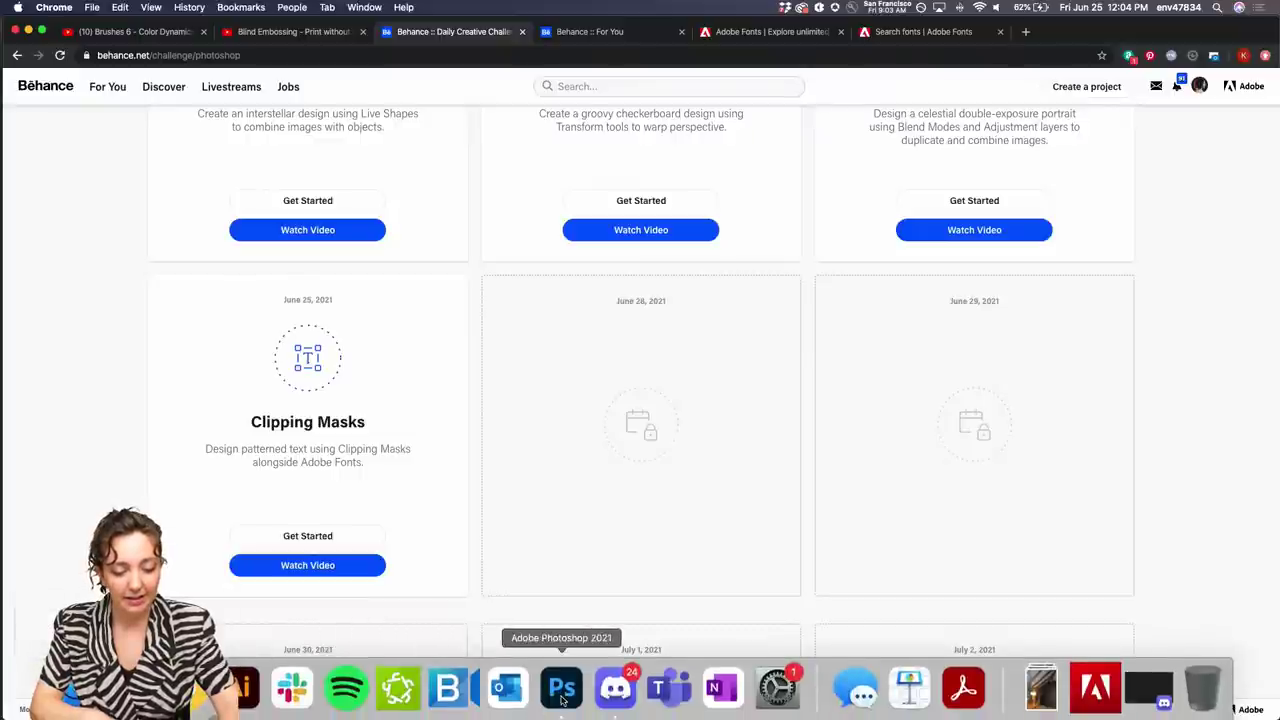
Toggle the 'Put your design here!' layer off and on to compare, then expand the Design group
click(562, 688)
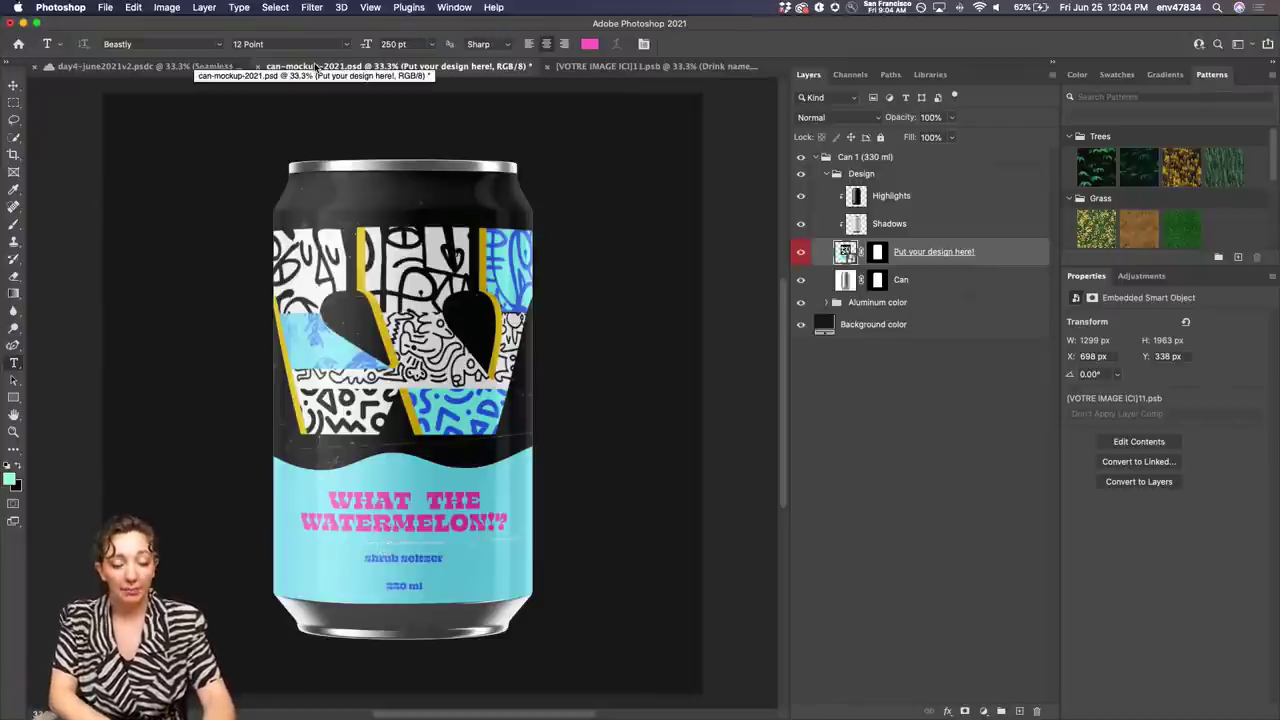
click(800, 253)
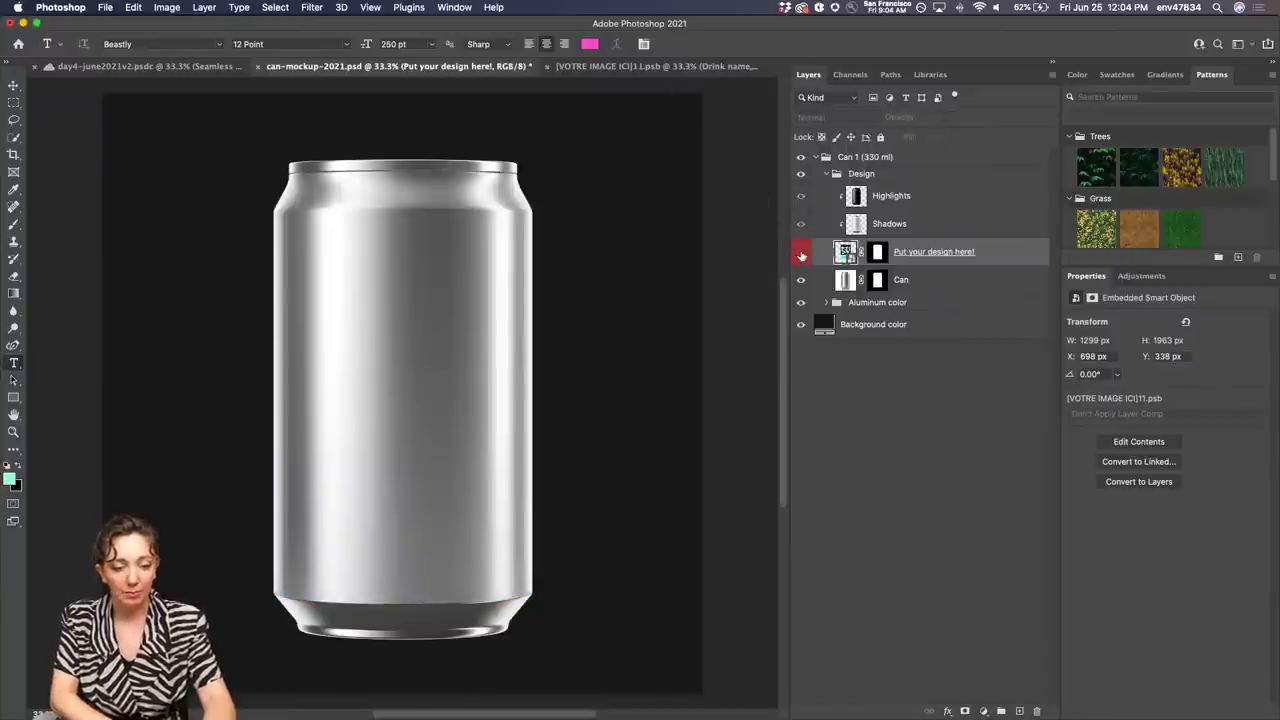
click(800, 255)
click(799, 254)
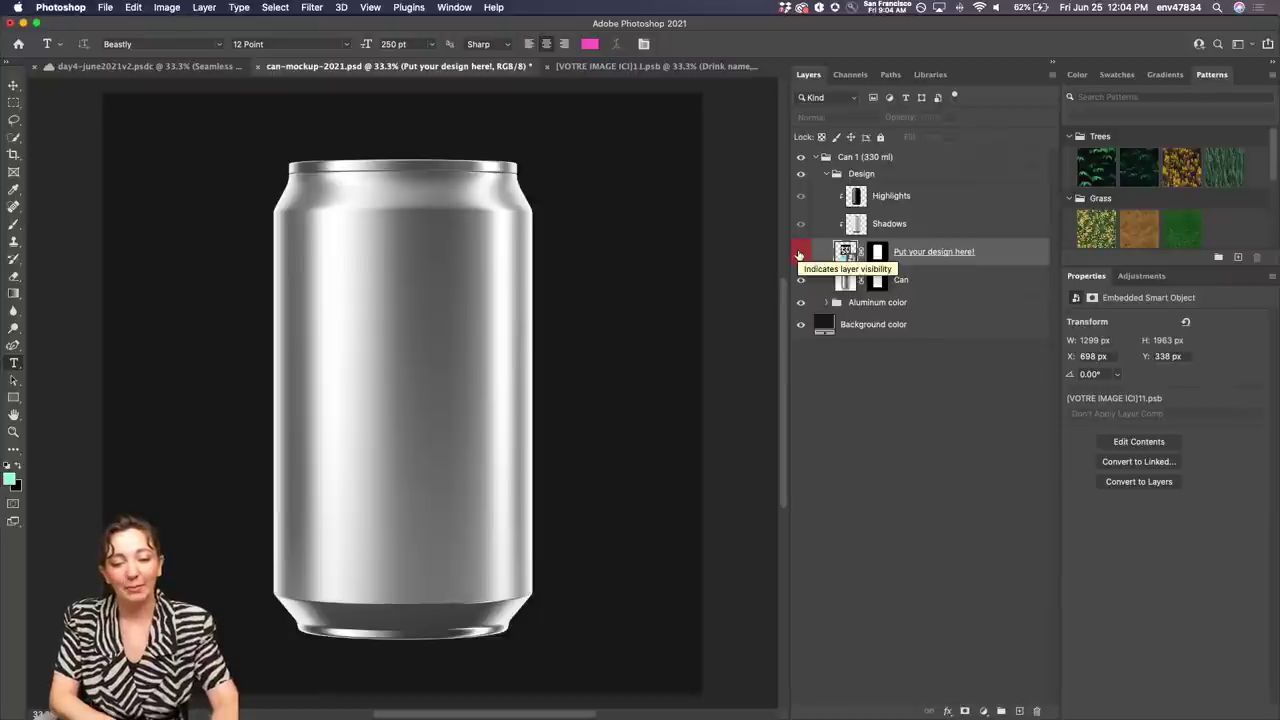
click(799, 255)
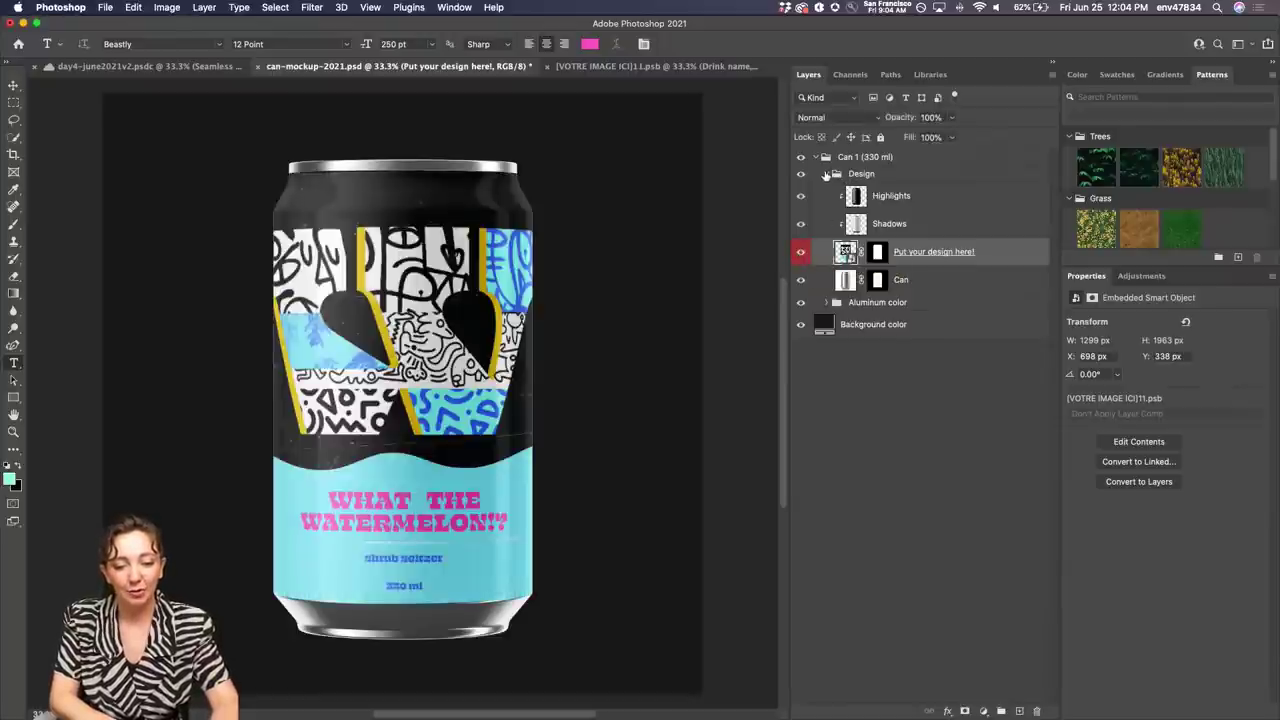
click(826, 174)
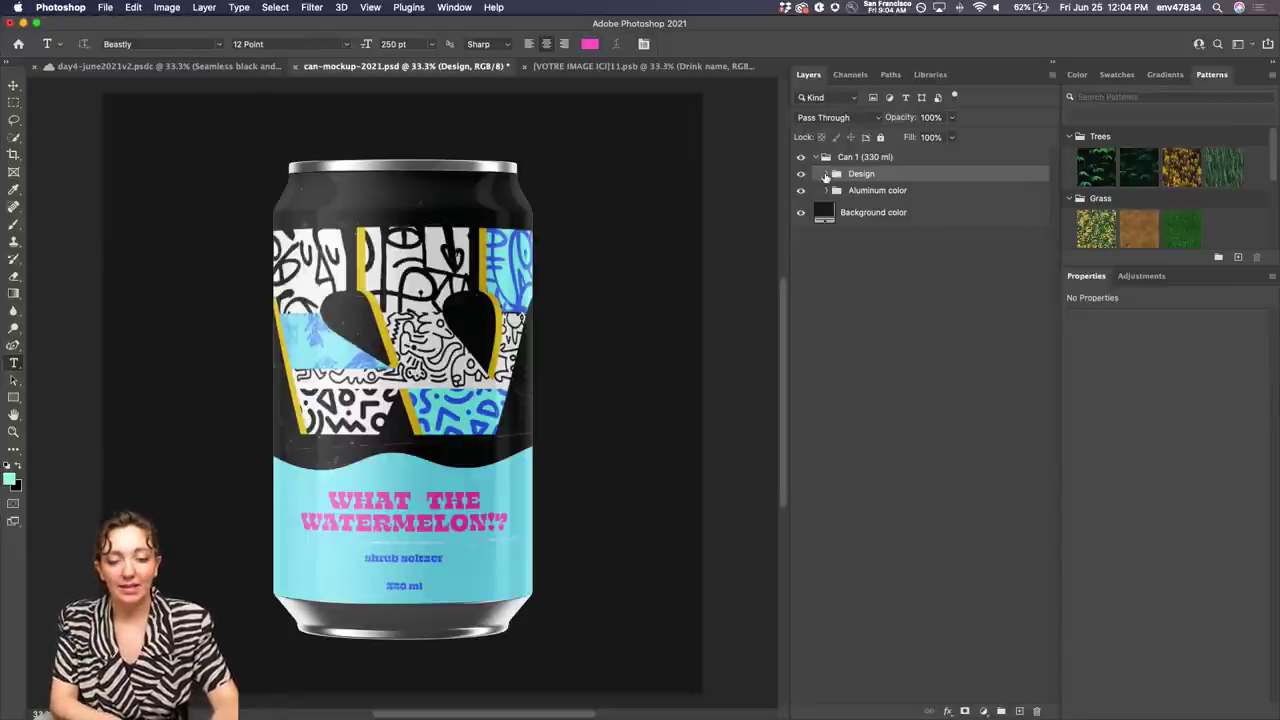
click(826, 174)
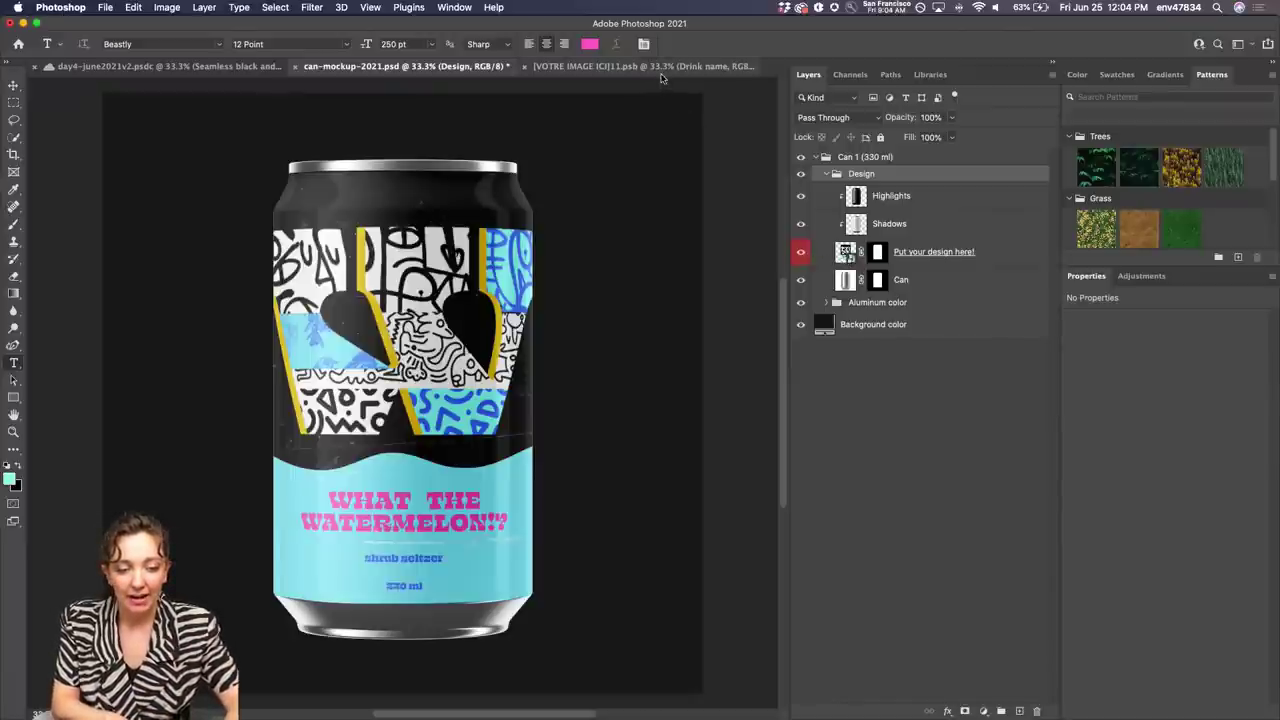
In the VOTRE IMAGE ICI label file, hide all layers except Background color, leaving black
click(660, 68)
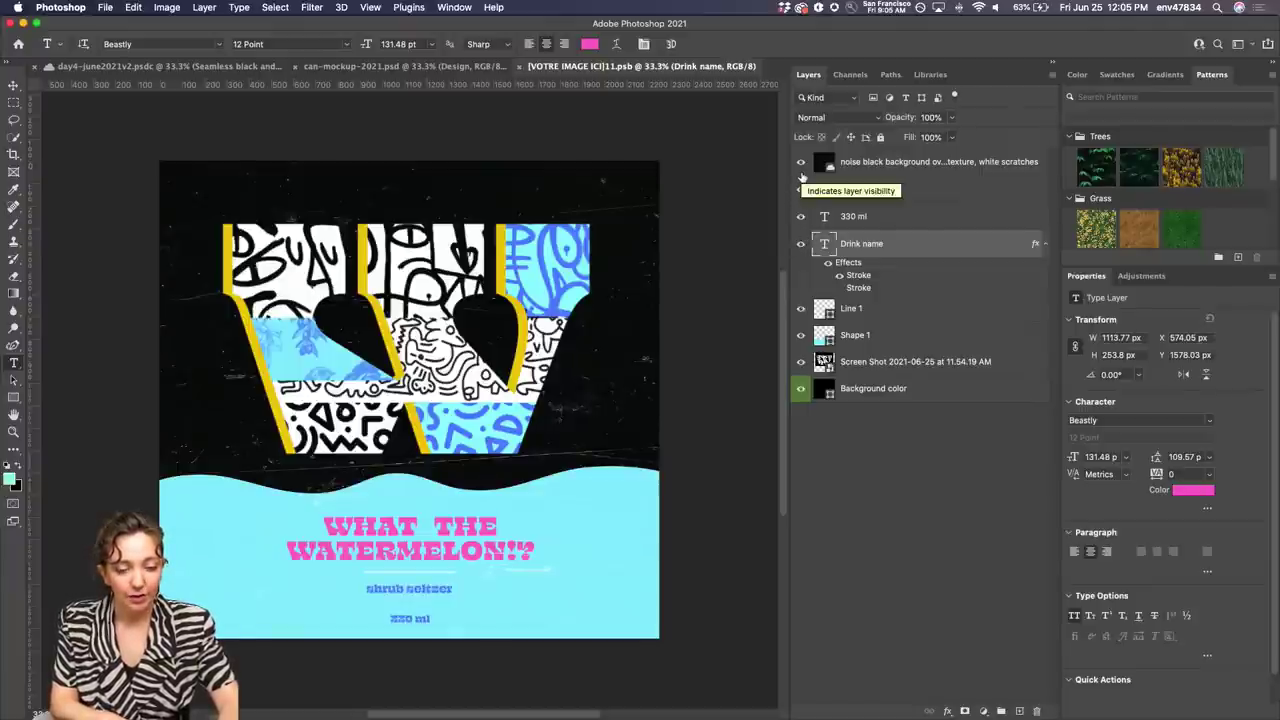
drag(800, 162, 800, 367)
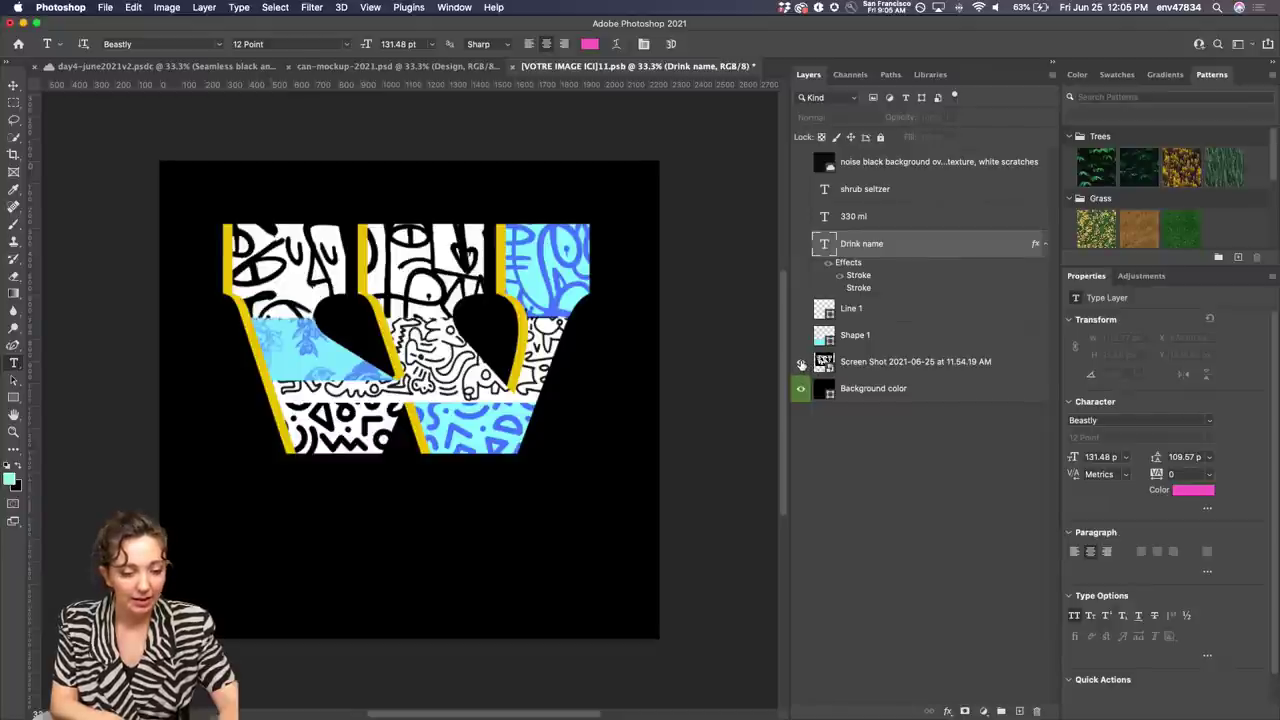
click(801, 364)
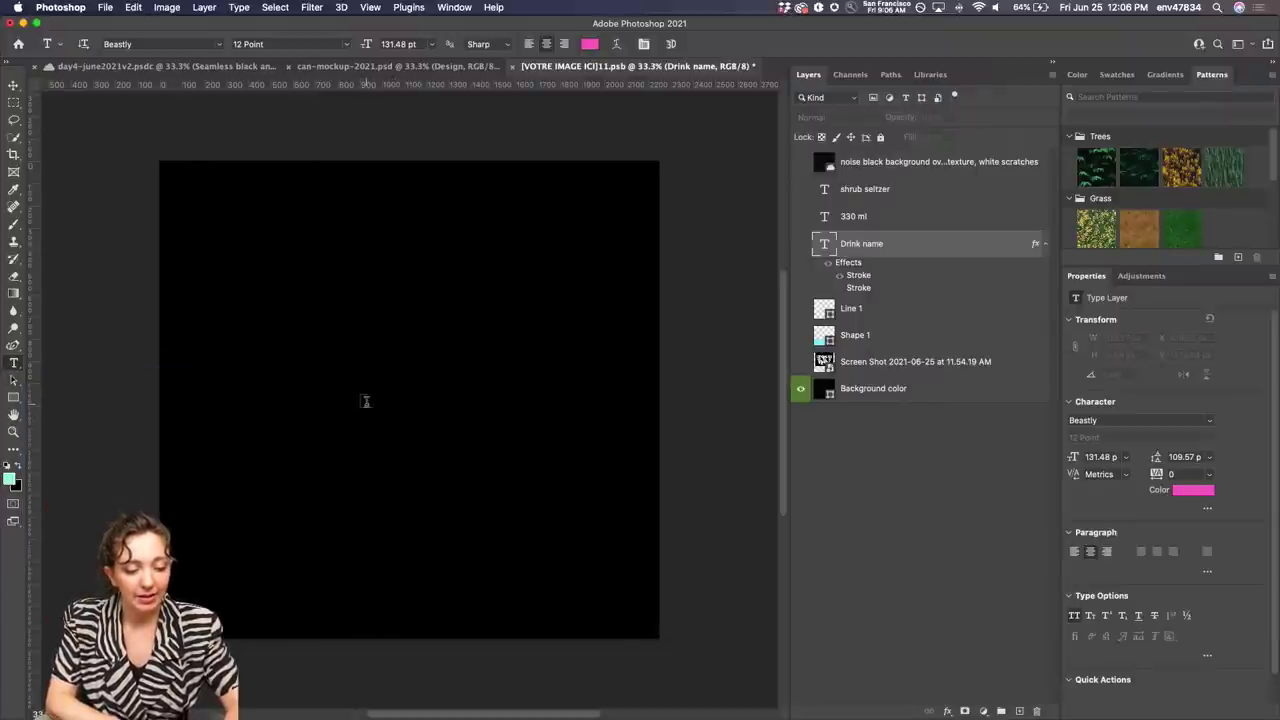
Type a pink 'W' in Beastly at 250 pt on the black canvas and commit it
click(364, 400)
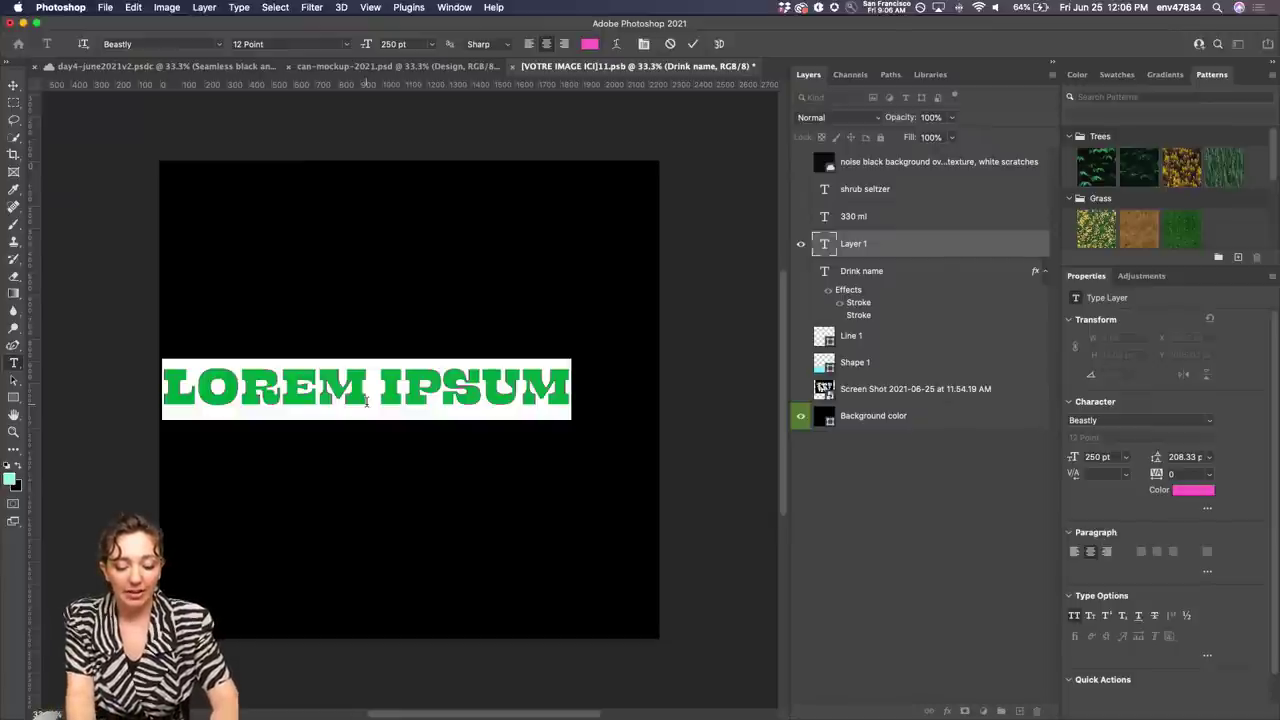
text(W)
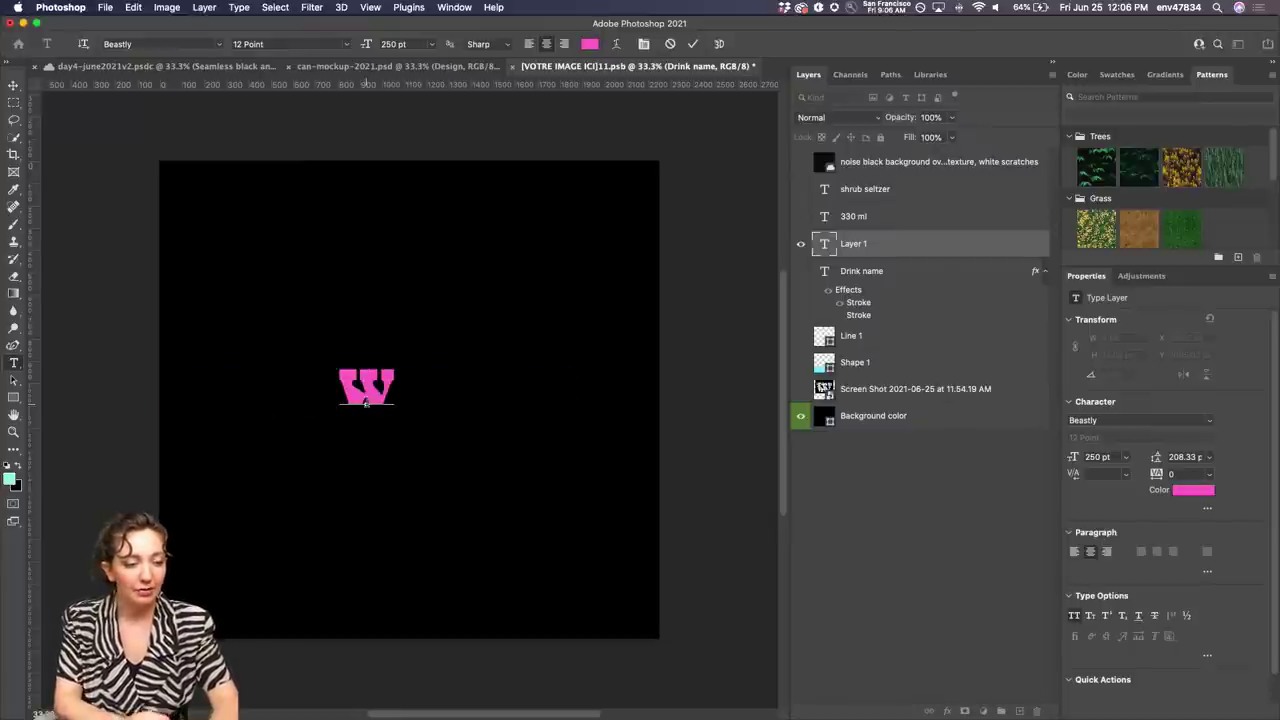
click(15, 86)
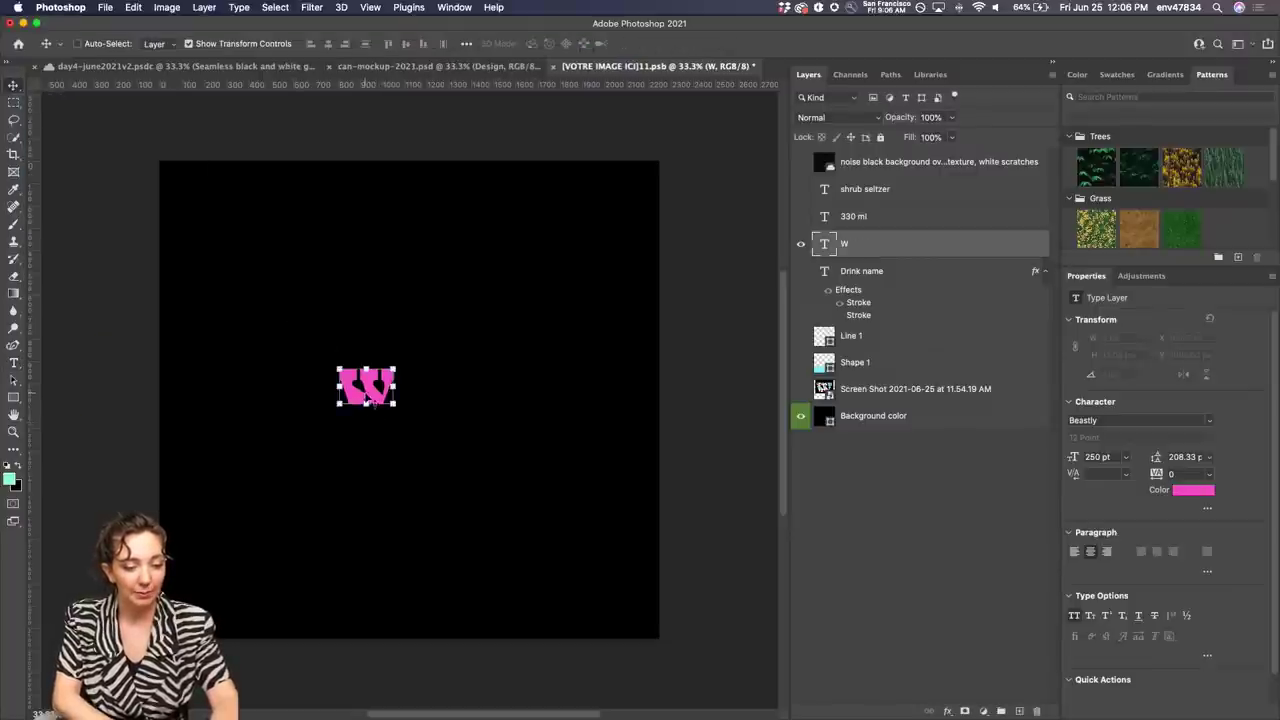
Centre the W on the canvas; a trial free-transform scale-up is undone and cancelled
drag(372, 400, 412, 413)
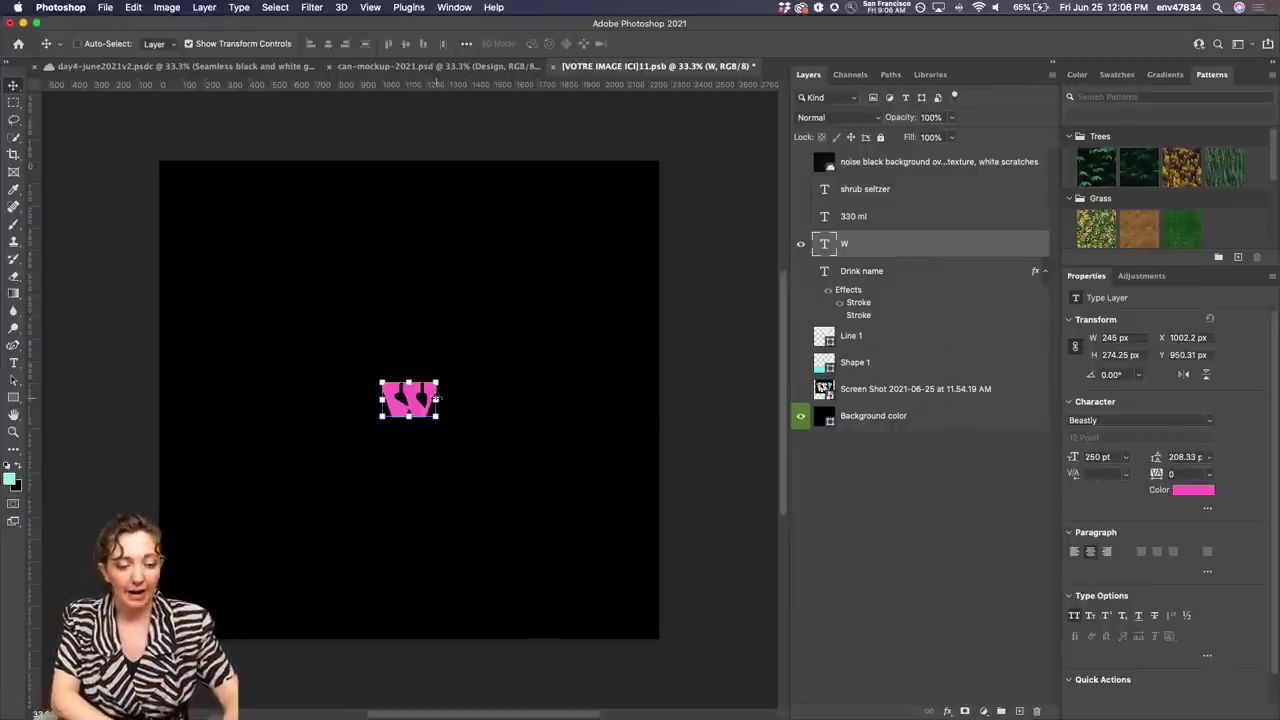
key(super+t)
drag(437, 399, 668, 435)
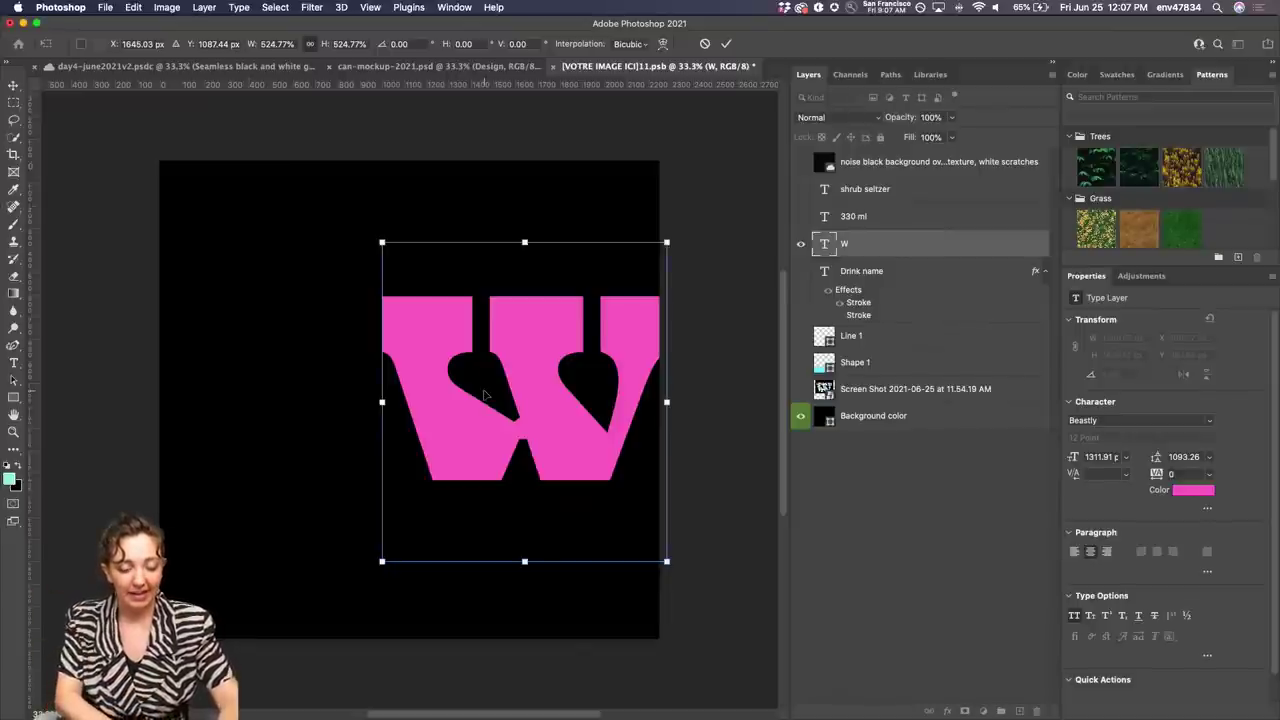
key(super+z)
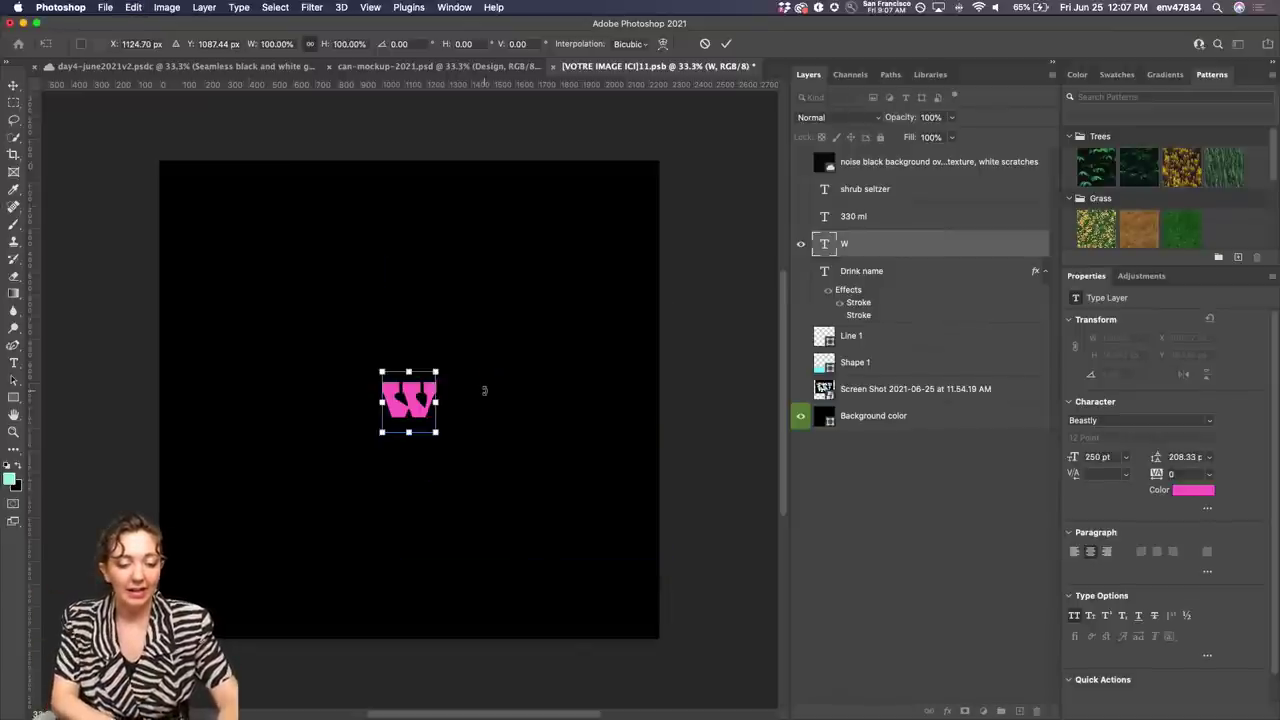
key(Escape)
Raise the W's font size in Properties from 275 pt up to 634 pt
double_click(1096, 456)
text(1)
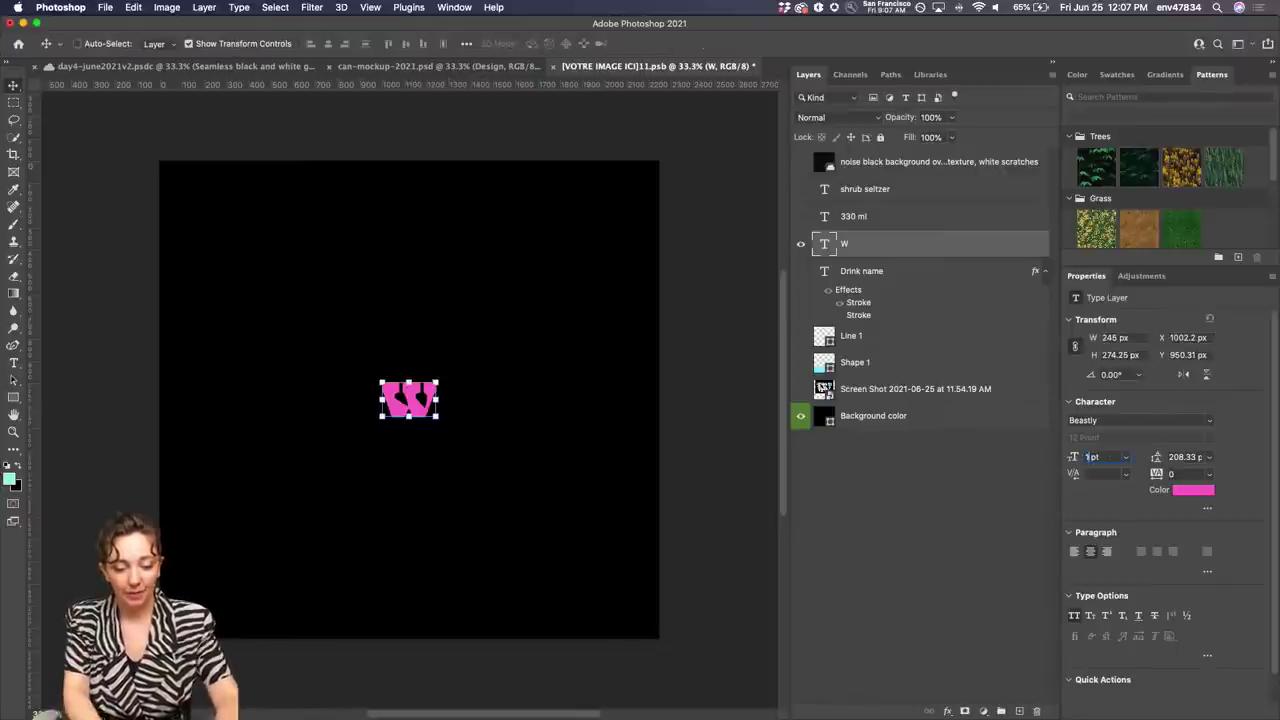
text(0)
key(Return)
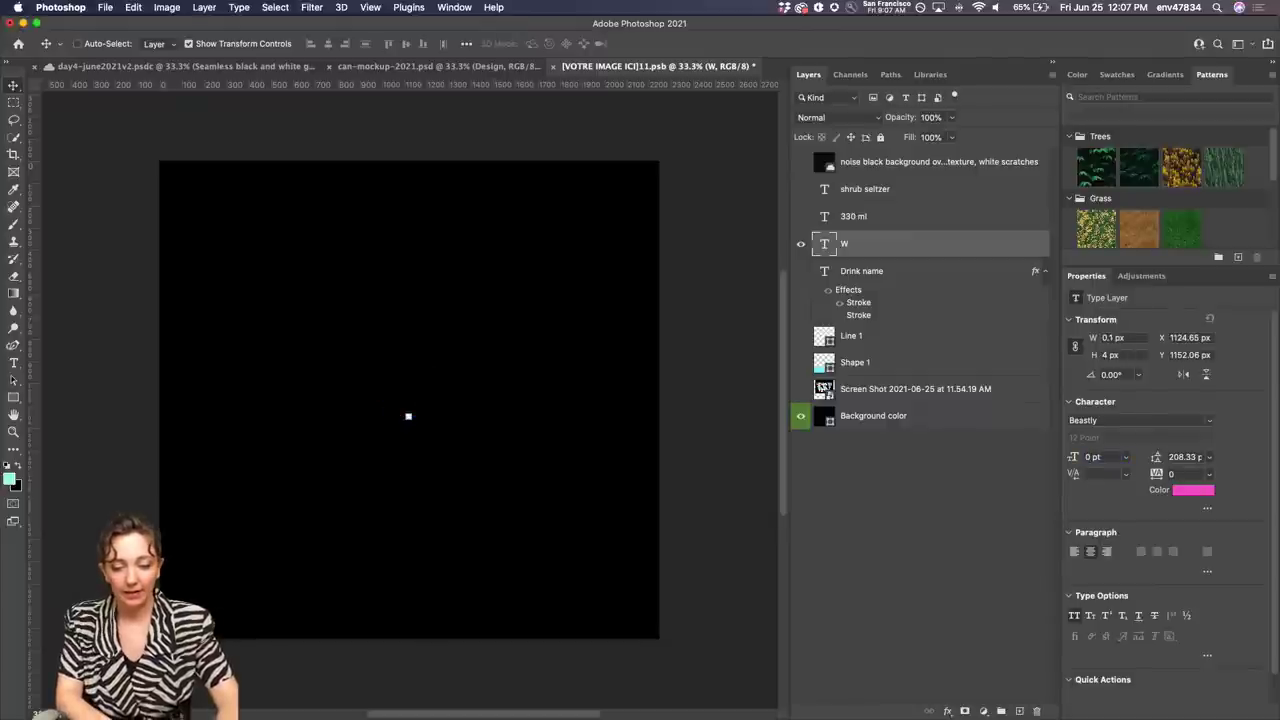
key(super+z)
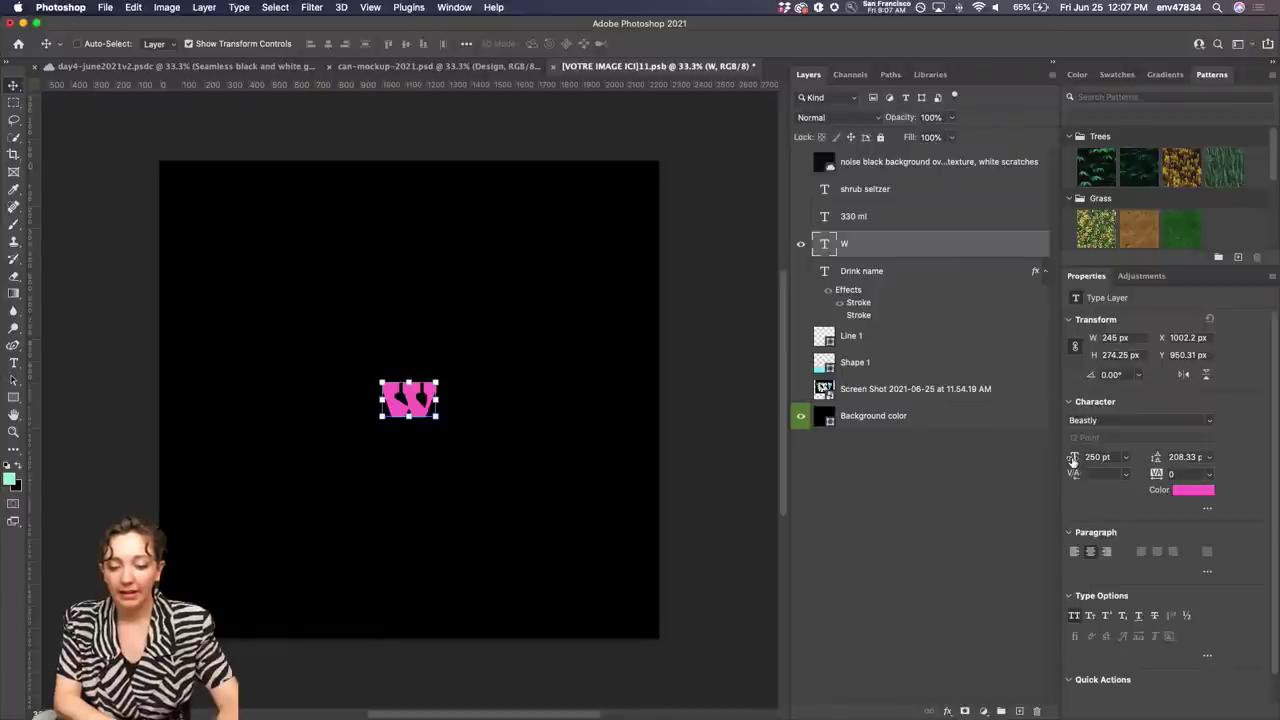
click(1097, 457)
text(275)
key(Return)
drag(1097, 457, 1212, 457)
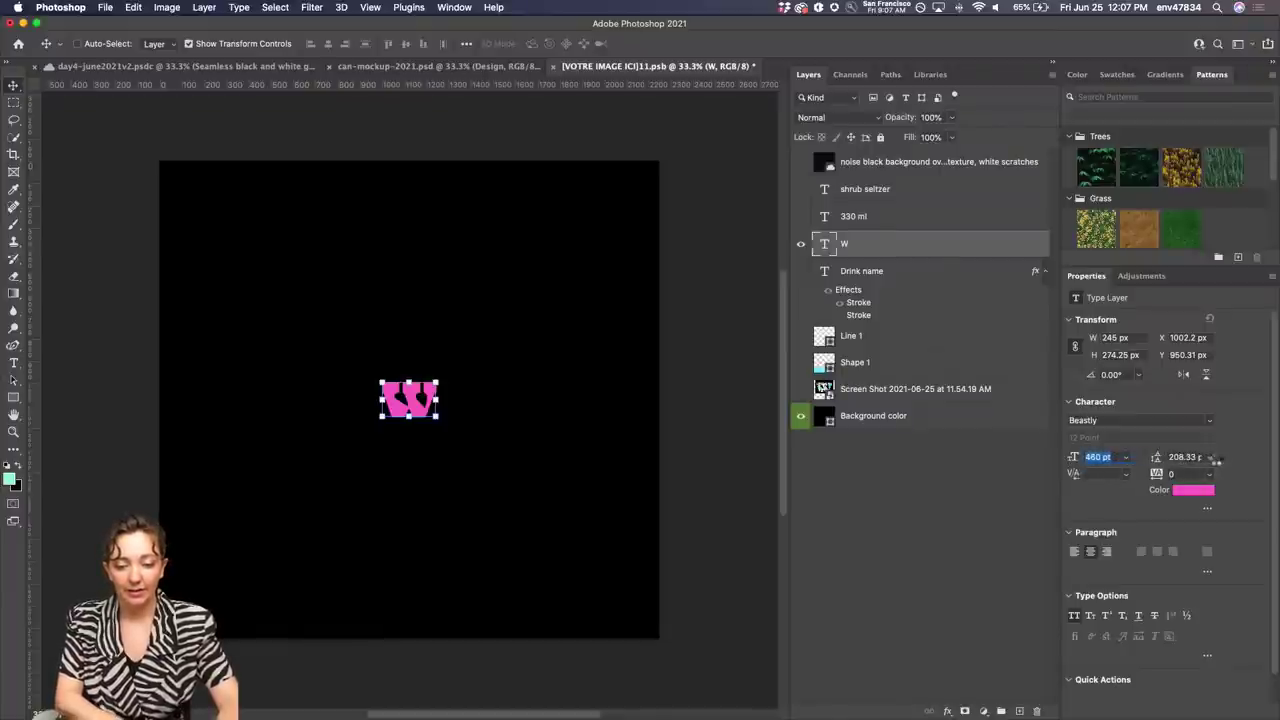
drag(1073, 458, 1185, 456)
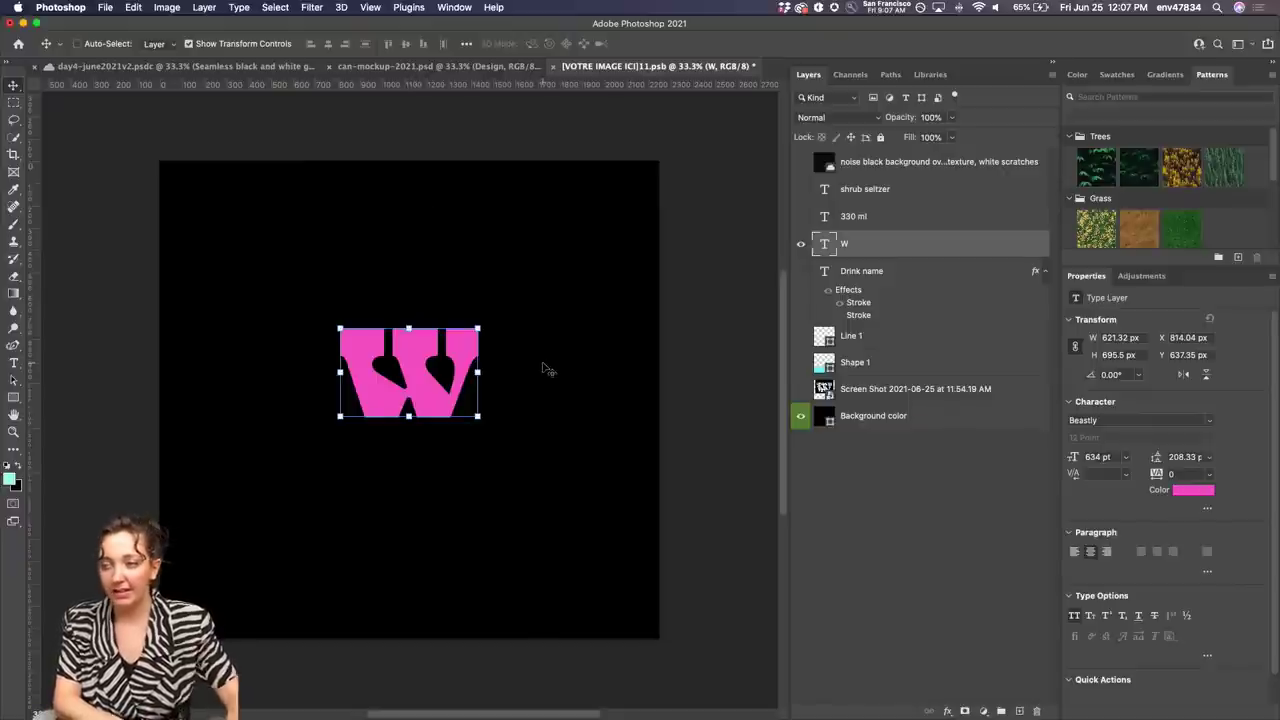
Free-transform the W to about 228%, nudging it right and up, and commit
key(super+t)
drag(483, 376, 568, 428)
drag(477, 418, 477, 410)
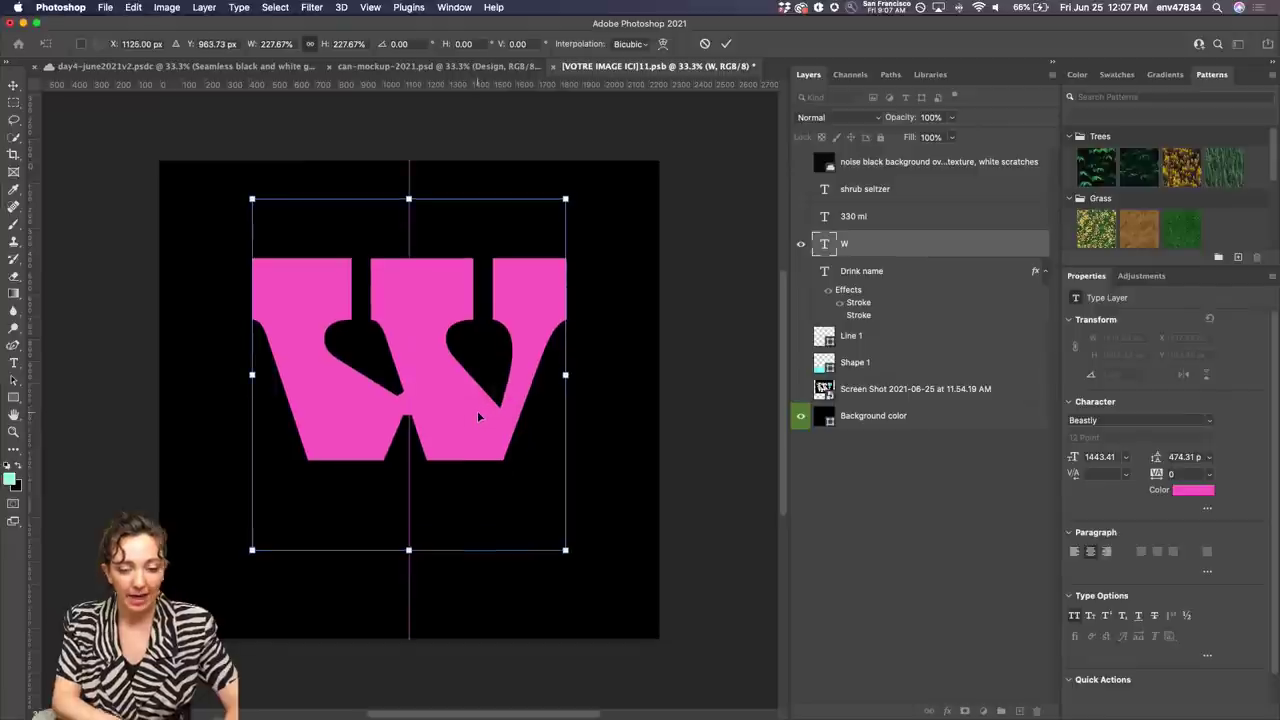
key(Return)
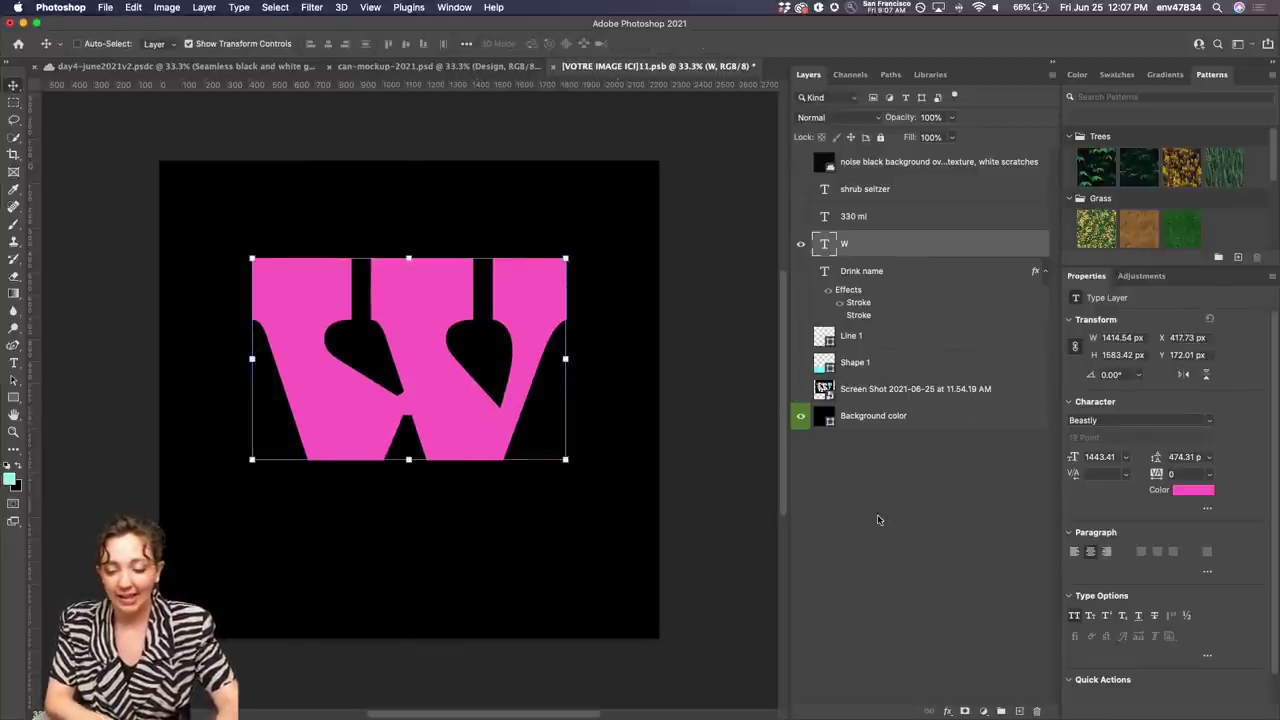
Set the W in Adhesive Nr. Seven, then go to Adobe Fonts for more typefaces
click(1208, 422)
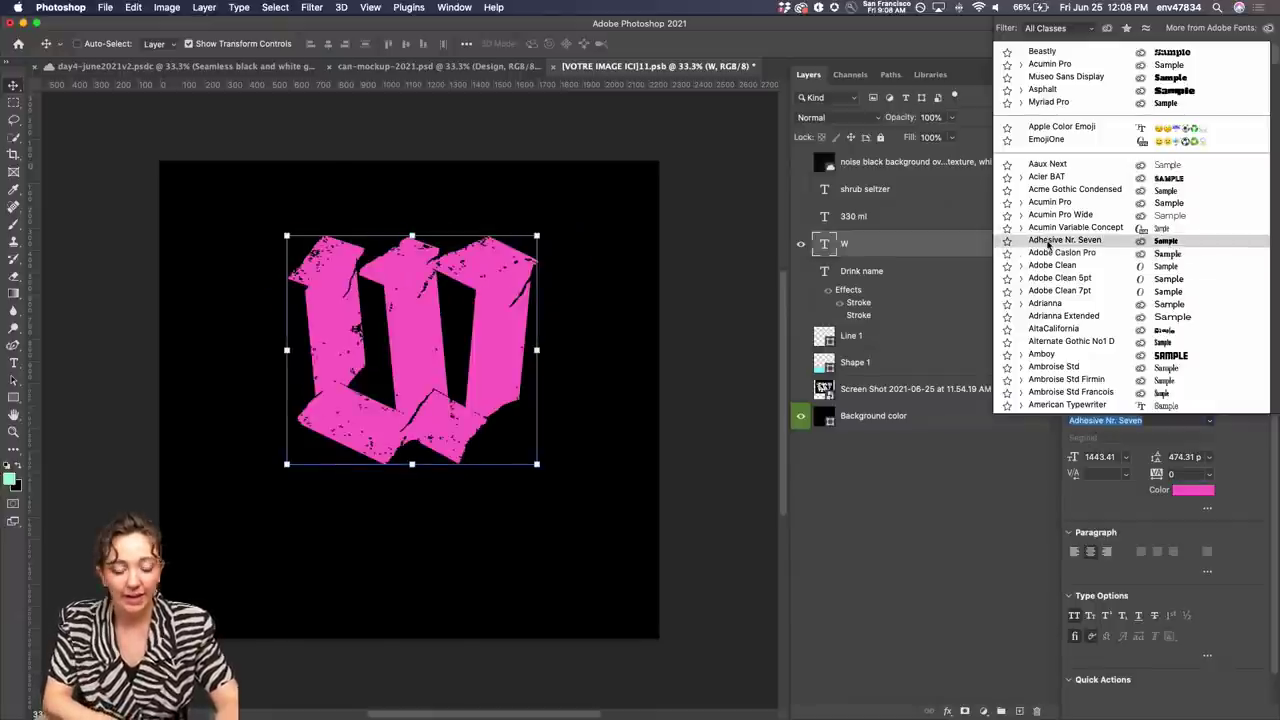
click(1048, 241)
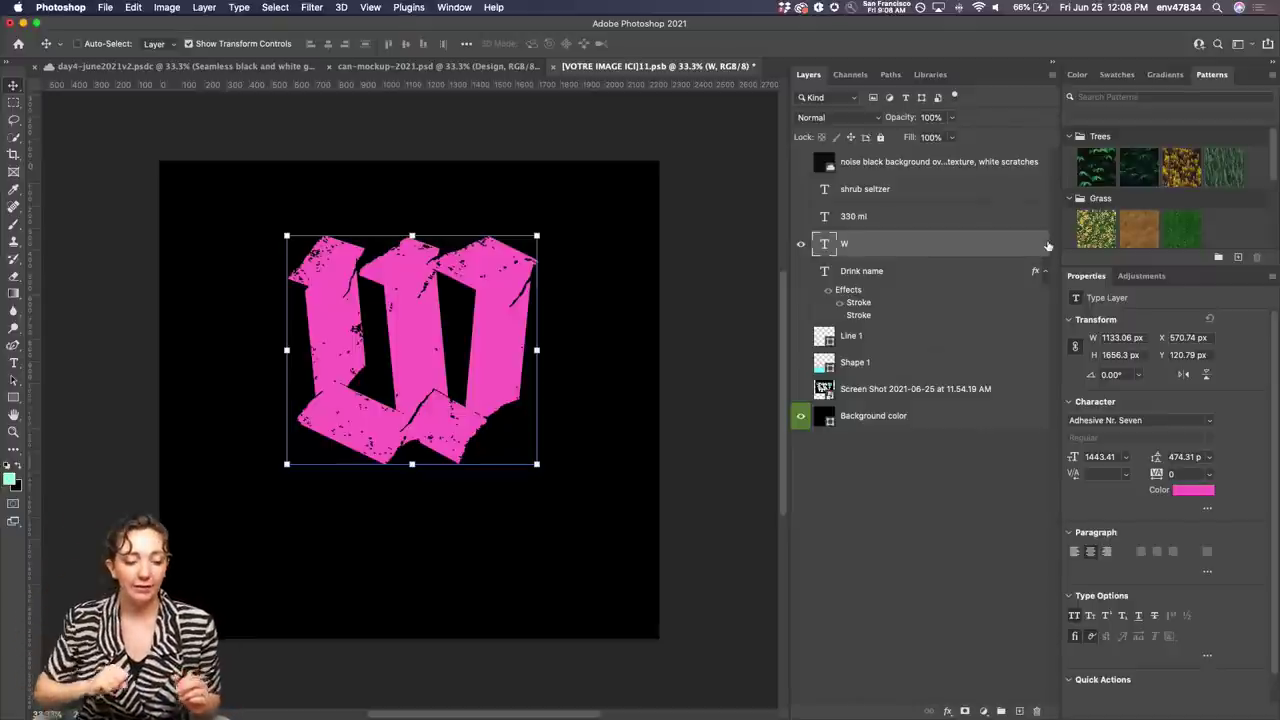
click(1206, 424)
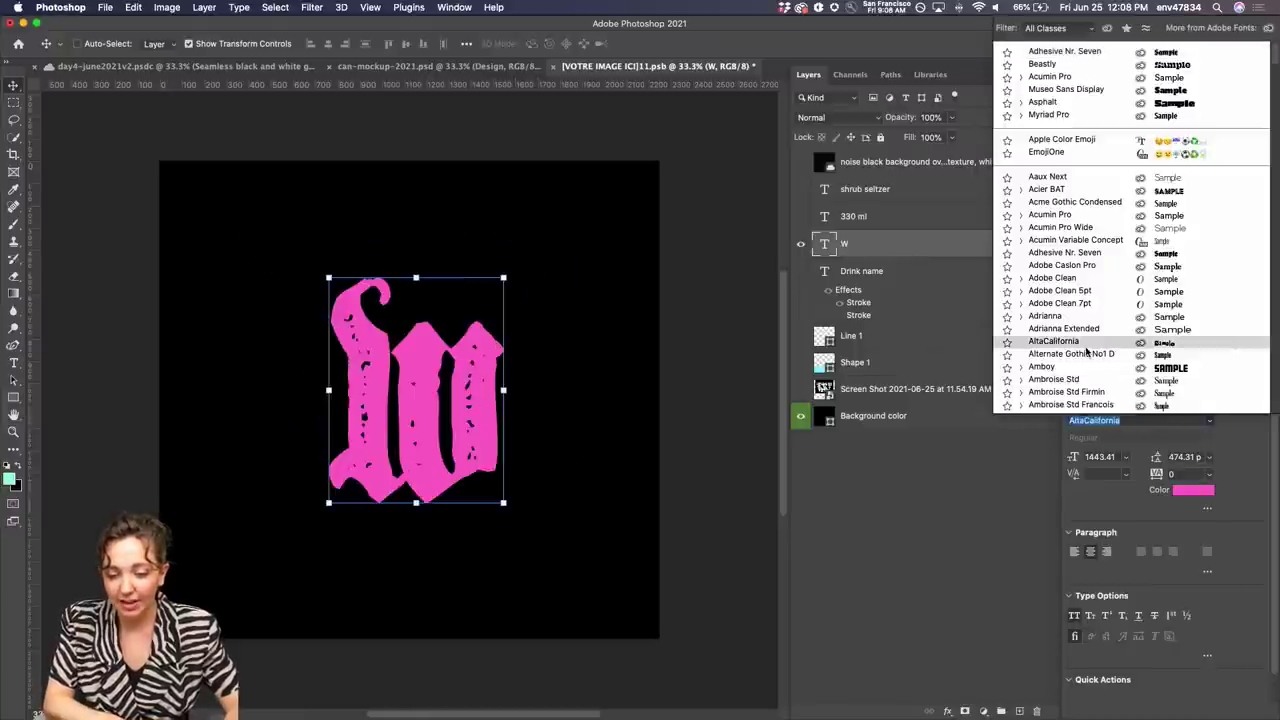
click(1045, 253)
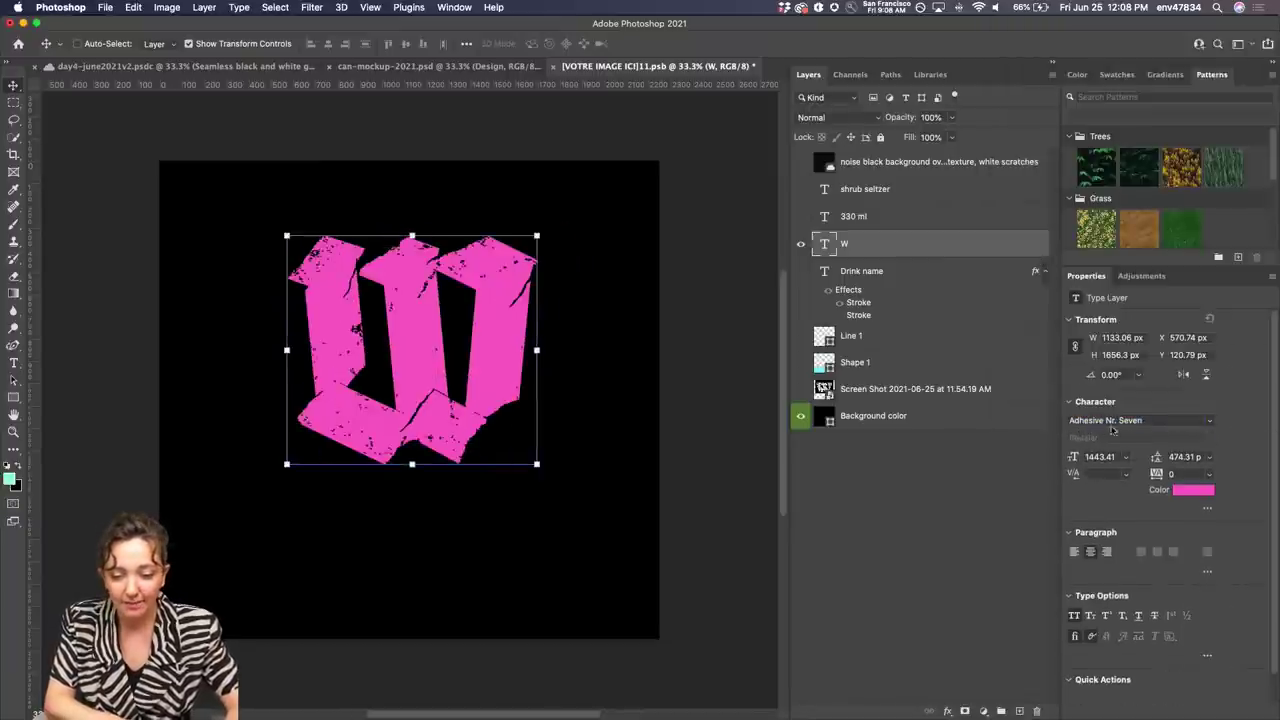
click(1208, 421)
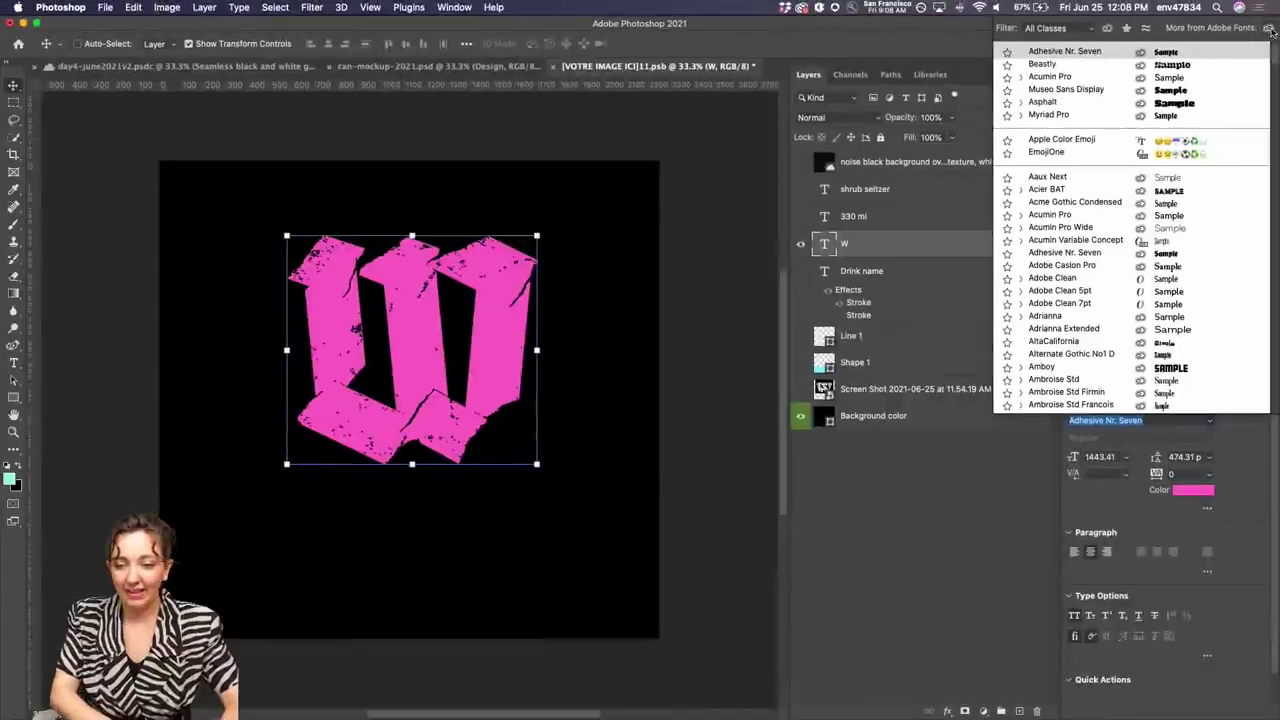
click(1240, 30)
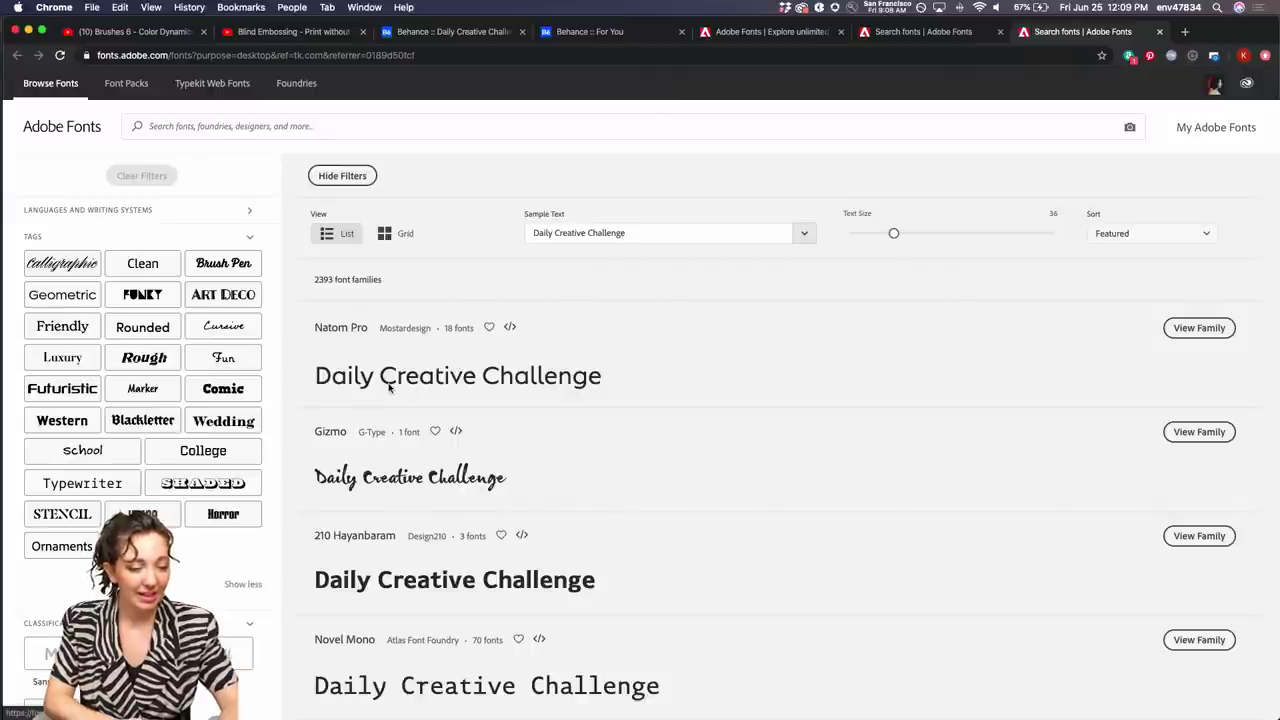
Deactivate and reactivate Adhesive Nr. Seven from its font page, then return to results
scroll(390, 388, down, 10)
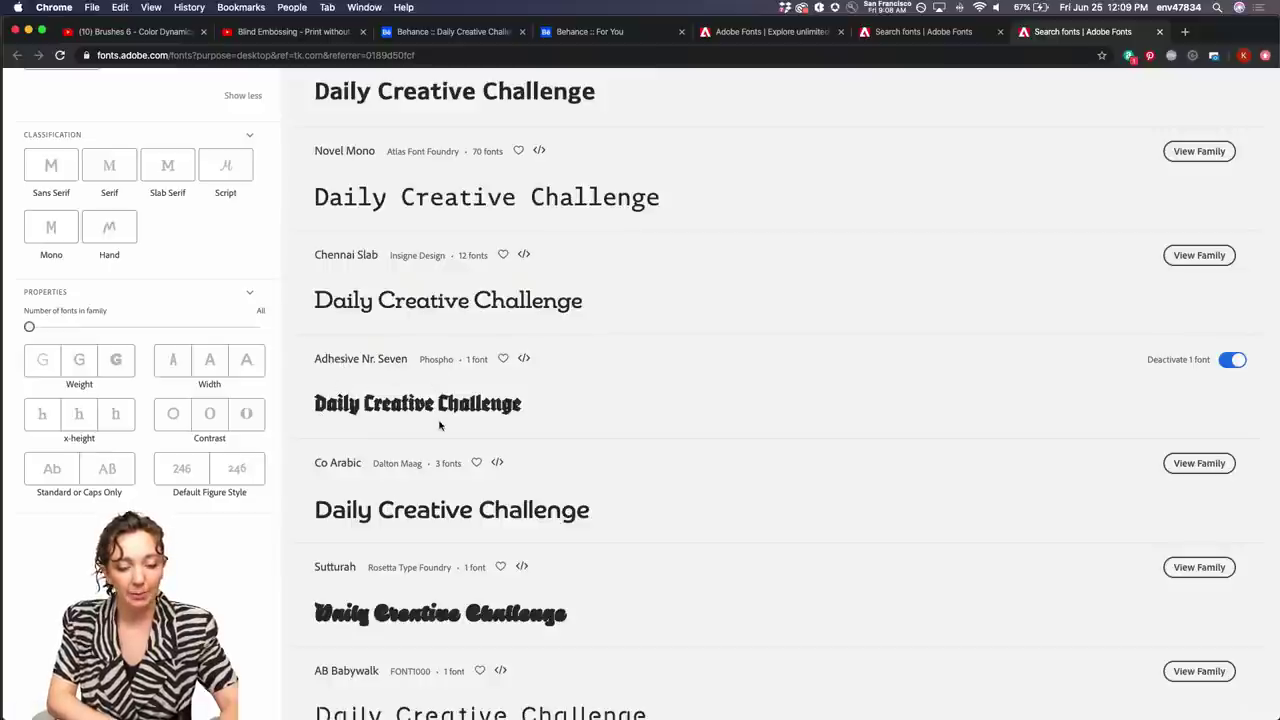
click(1236, 360)
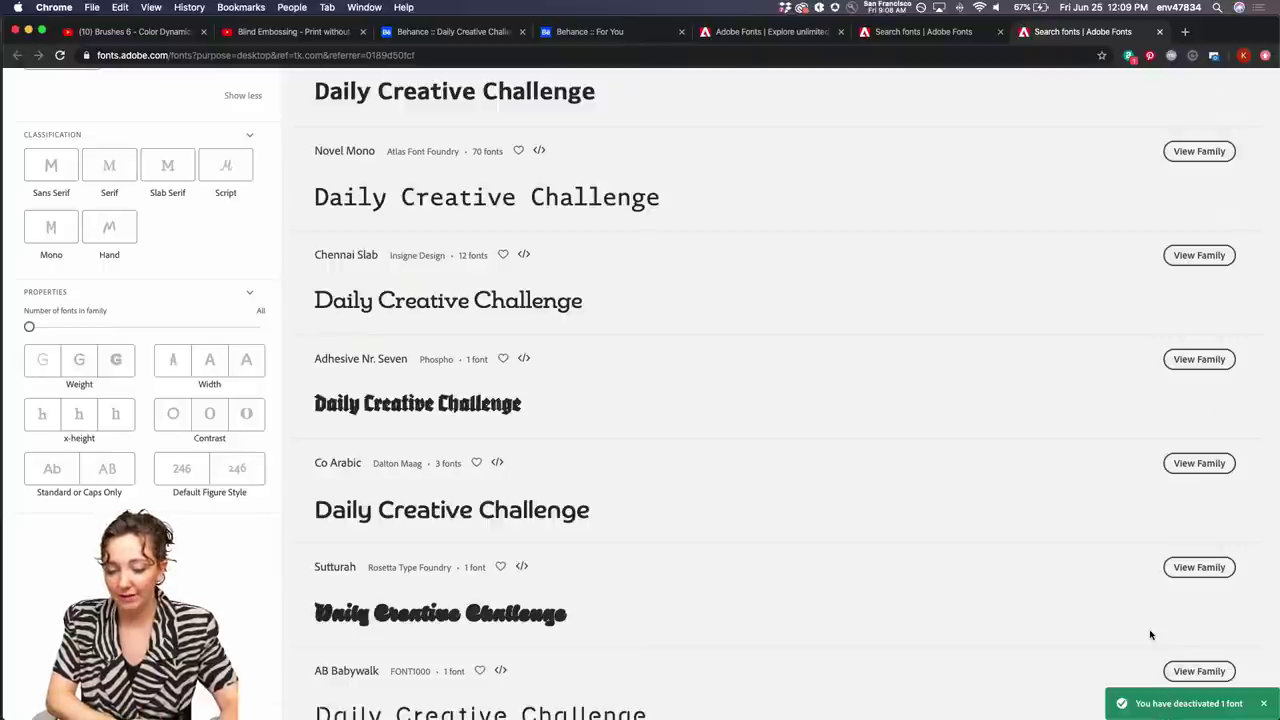
click(503, 410)
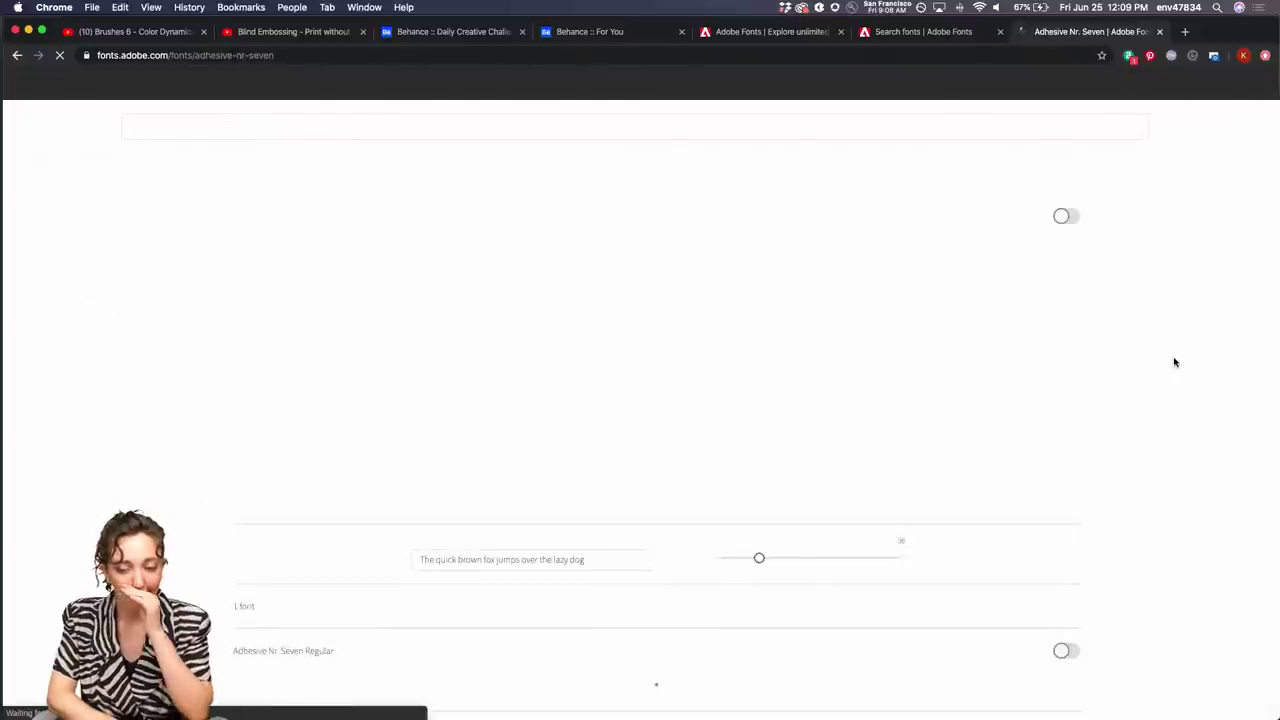
click(1066, 216)
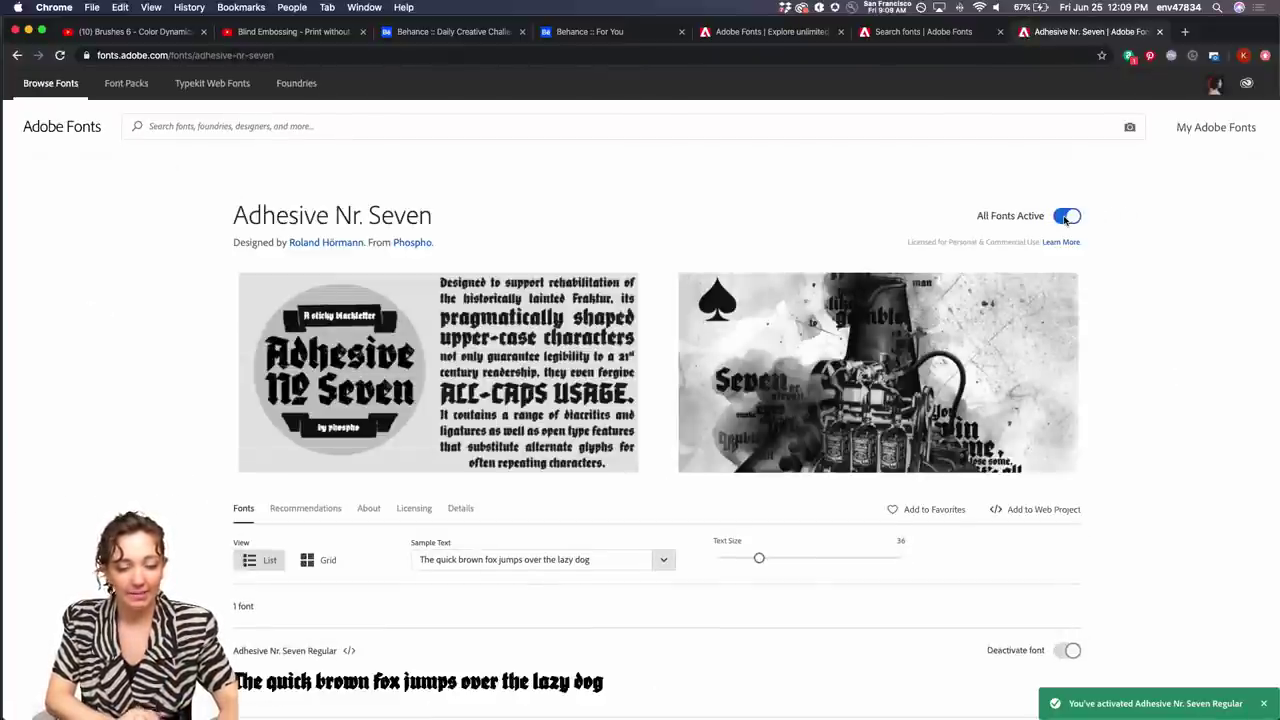
click(16, 56)
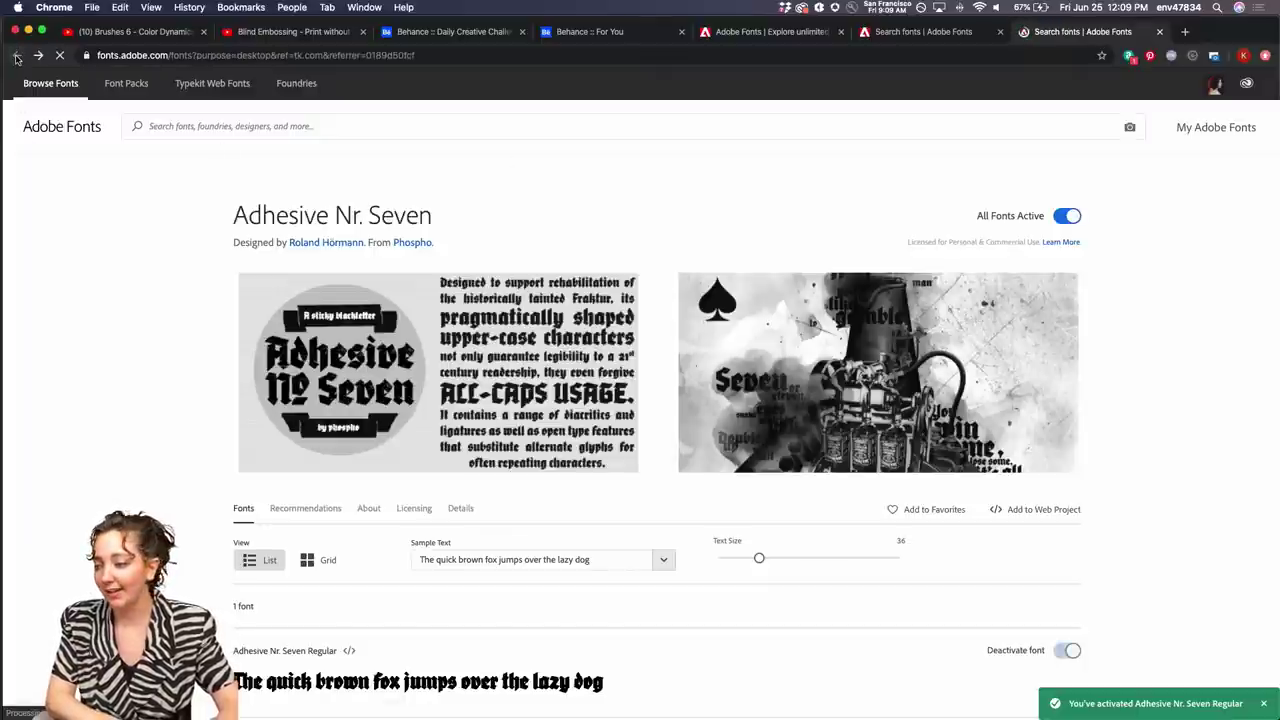
Set the sample text to 'W' at size 120 and scroll through the font previews
scroll(500, 200, up, 10)
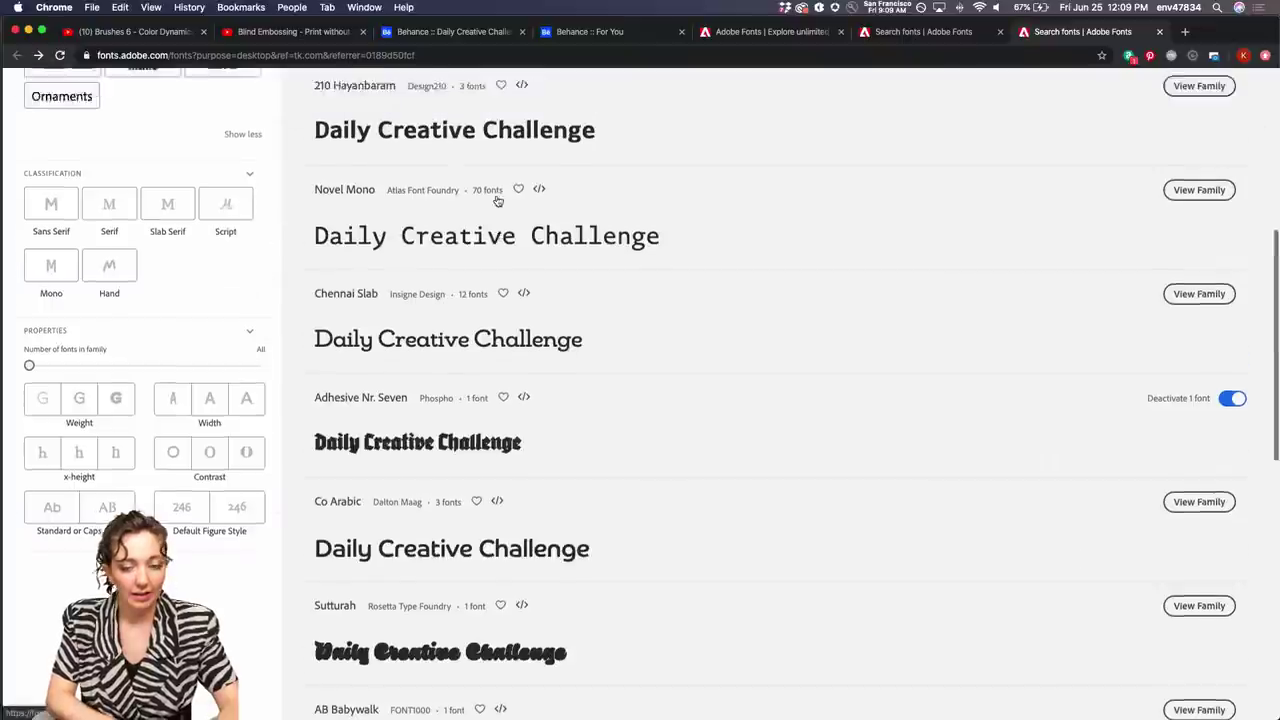
click(643, 234)
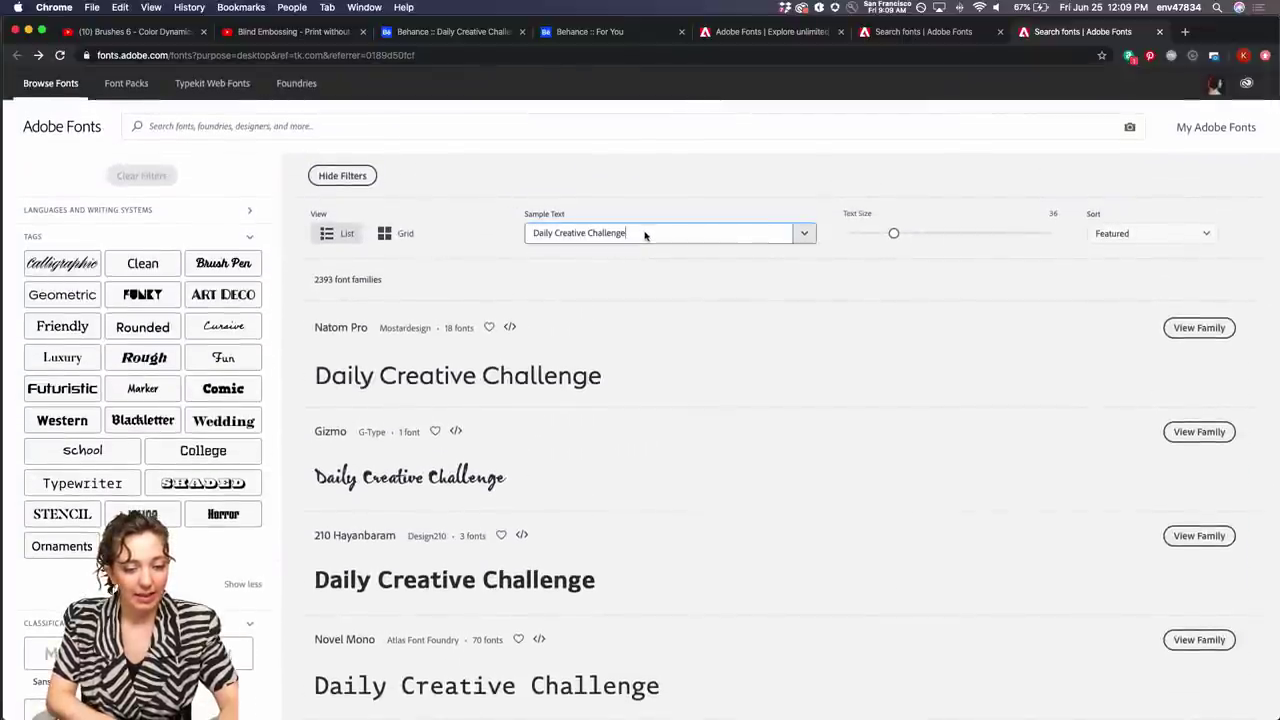
drag(645, 236, 520, 234)
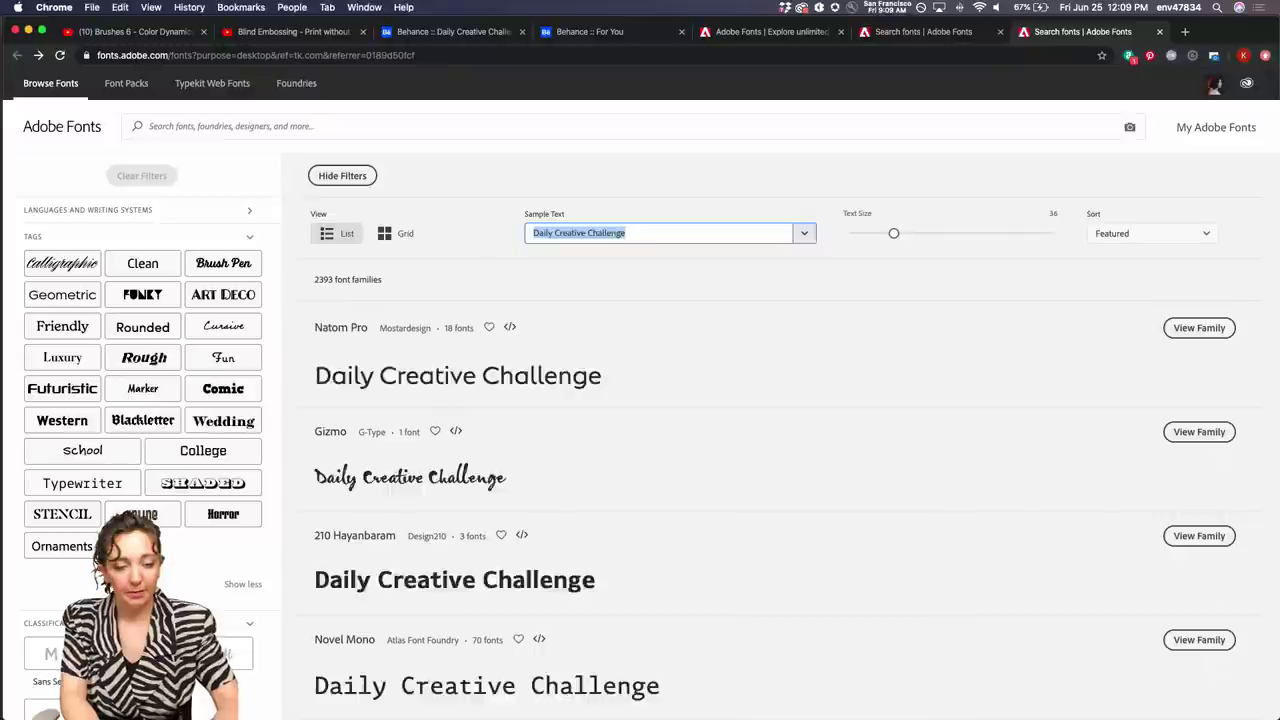
text(W)
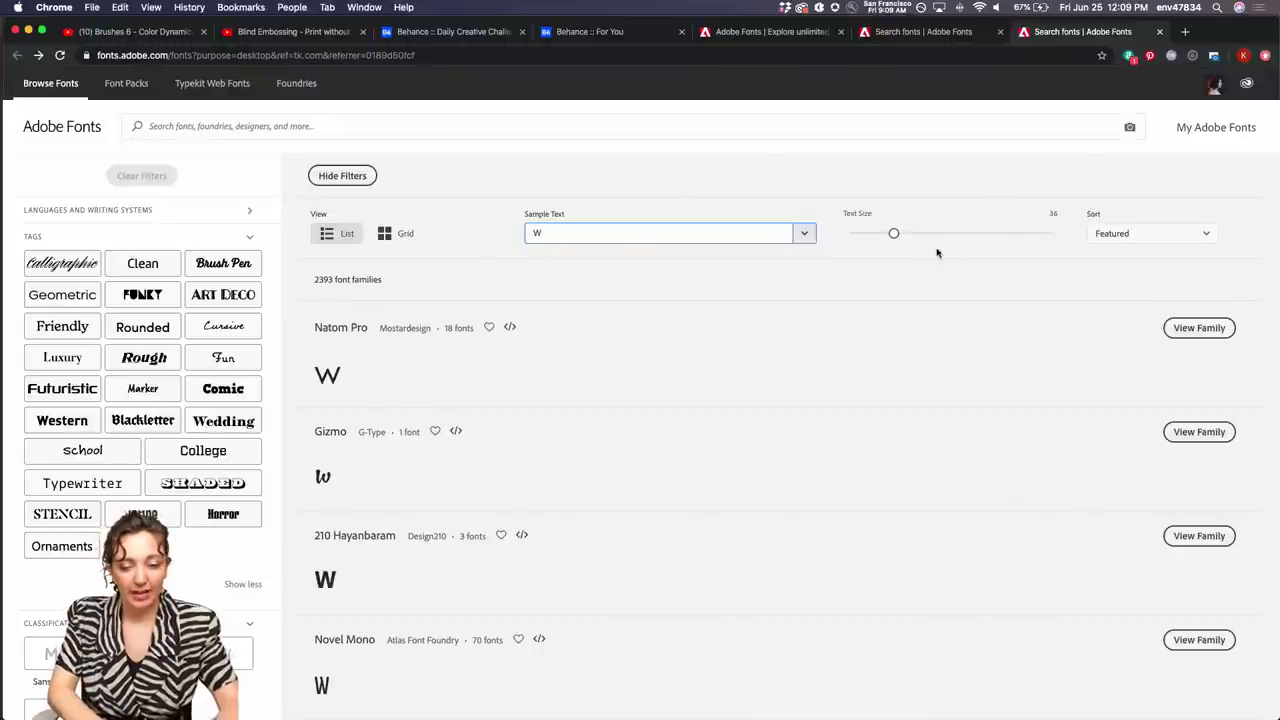
drag(895, 233, 1057, 248)
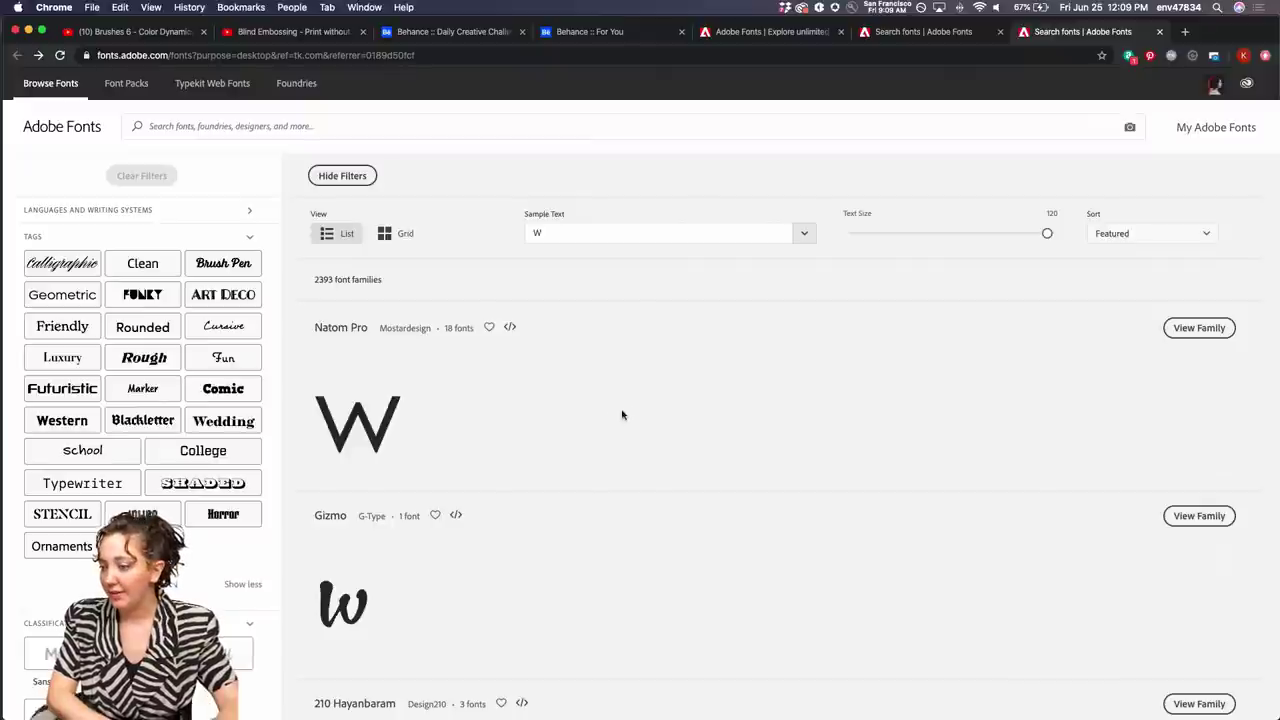
scroll(541, 424, down, 3)
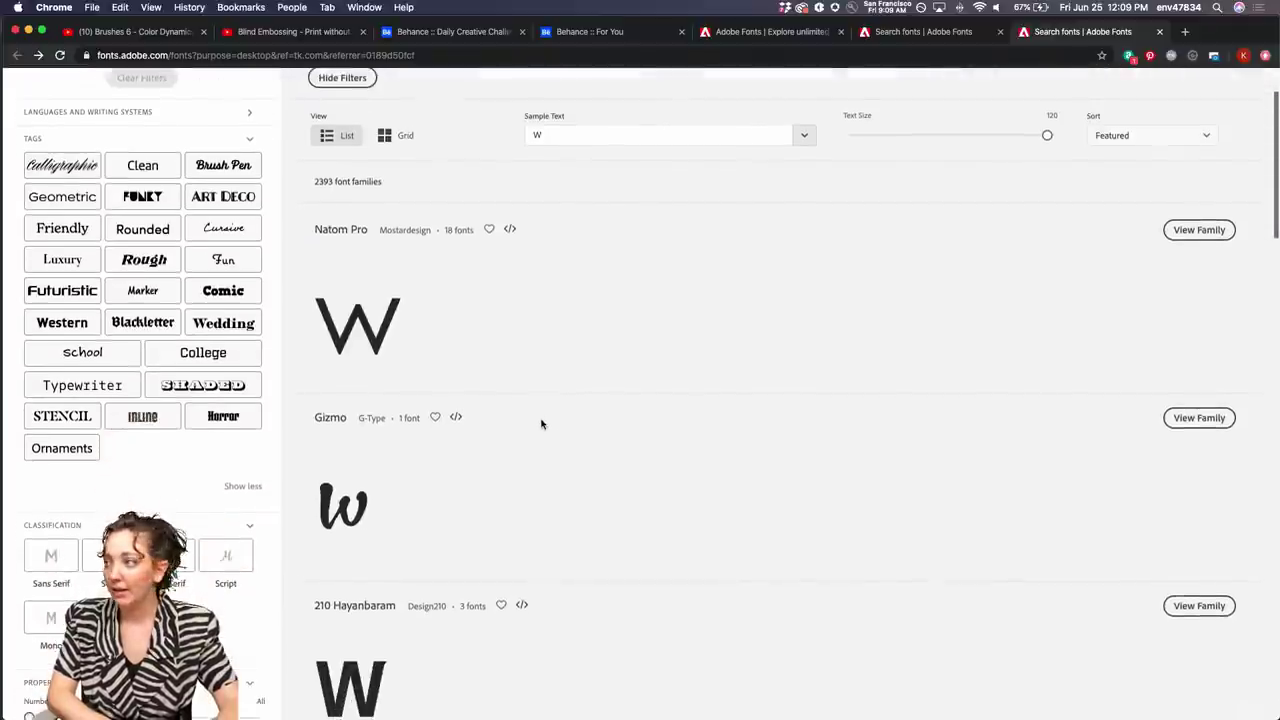
scroll(541, 424, down, 3)
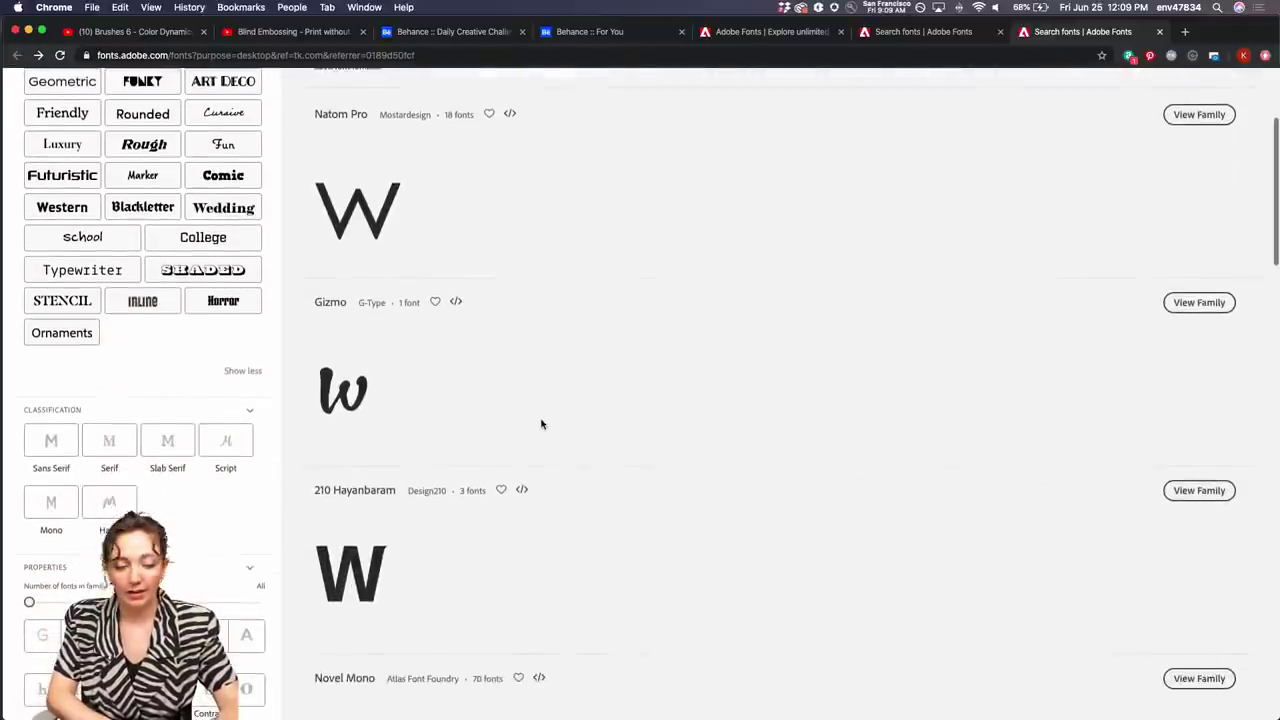
scroll(541, 424, down, 5)
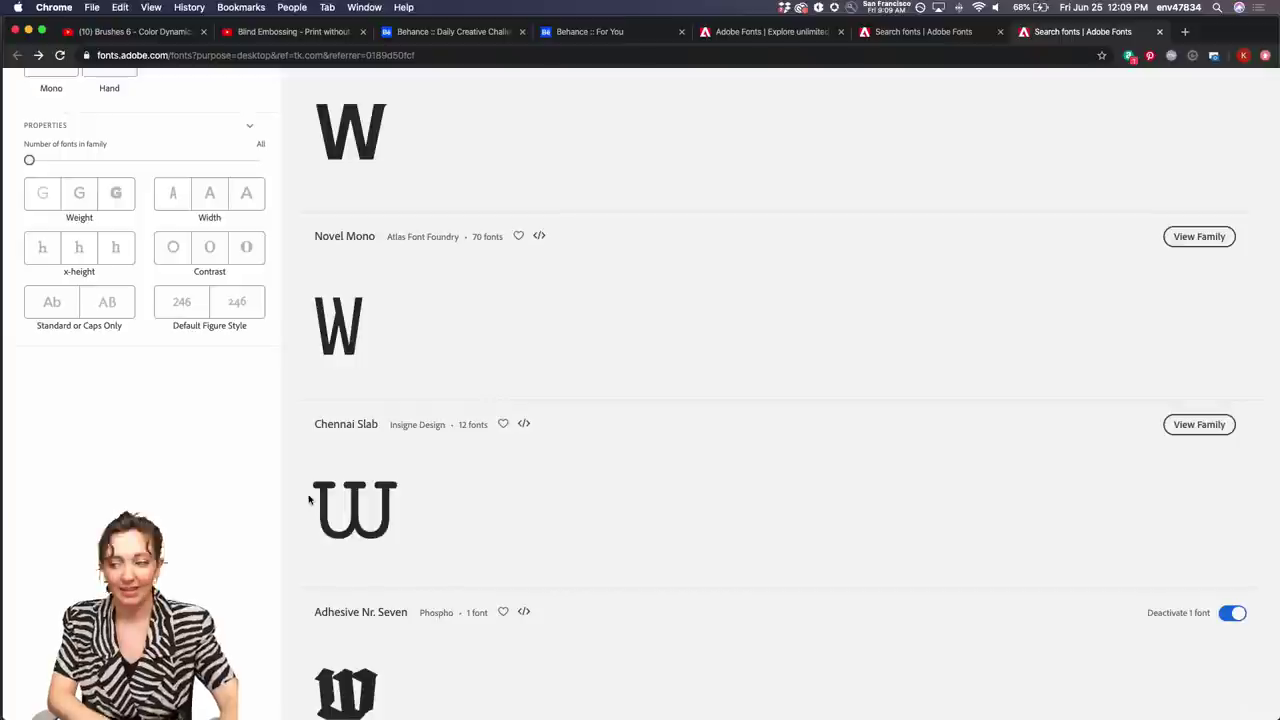
scroll(416, 532, down, 10)
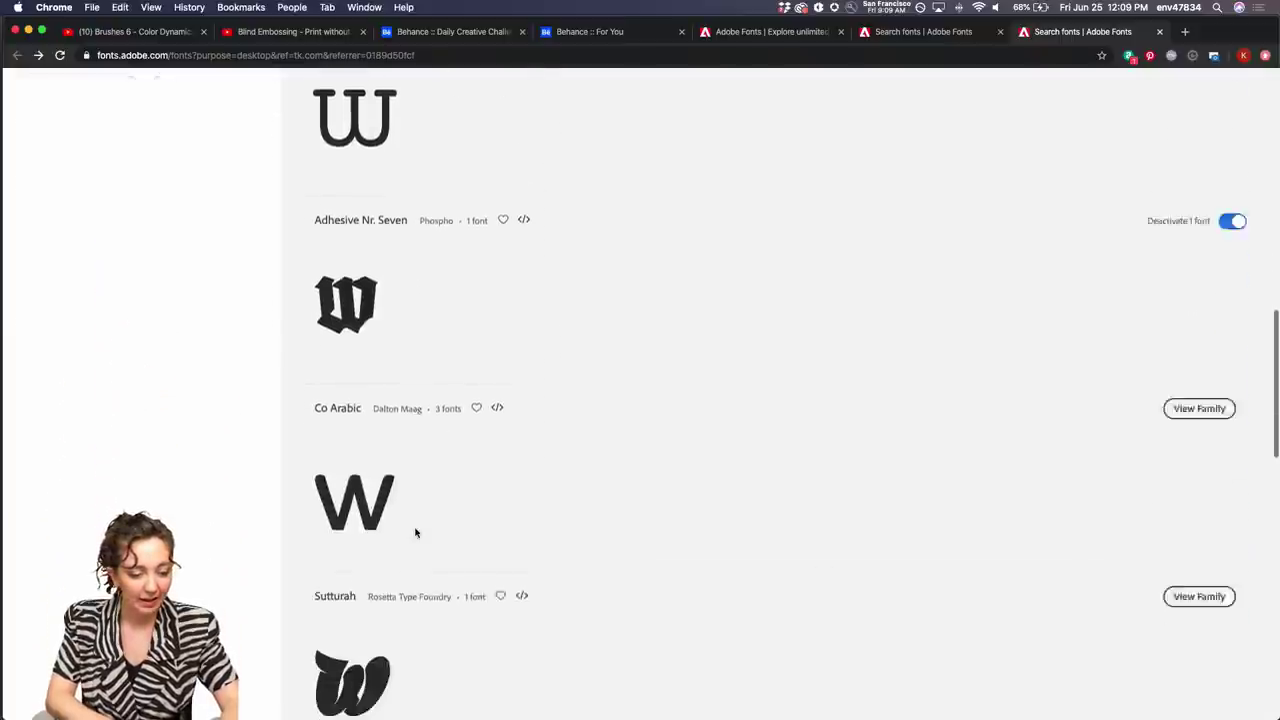
scroll(416, 532, down, 1)
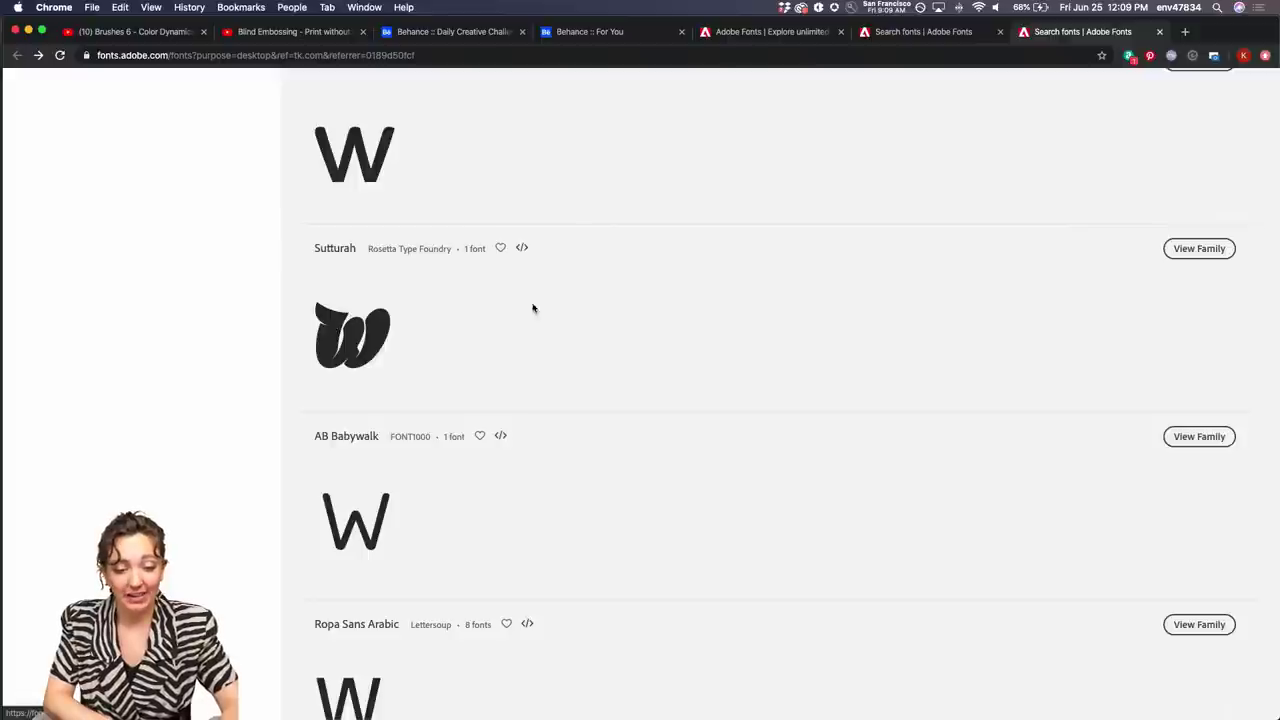
Open the Sutturah family, browse its sample images, and activate Sutturah Fat
click(328, 249)
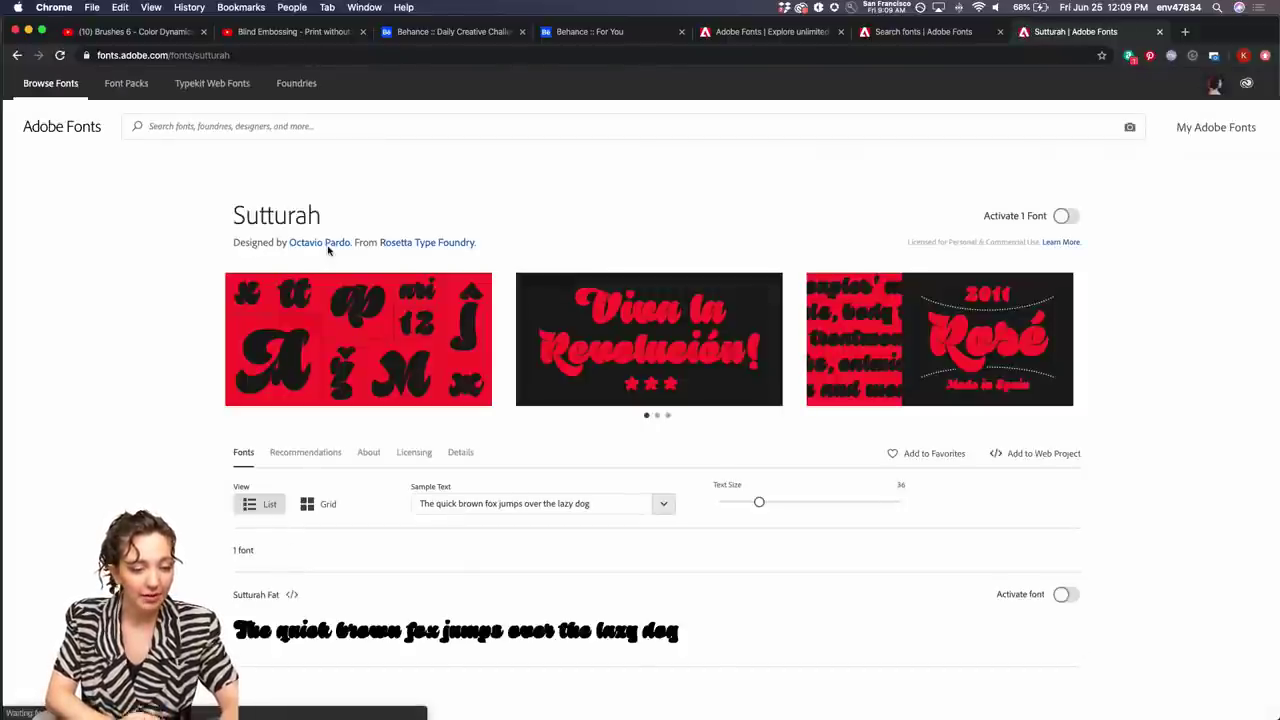
scroll(132, 426, down, 1)
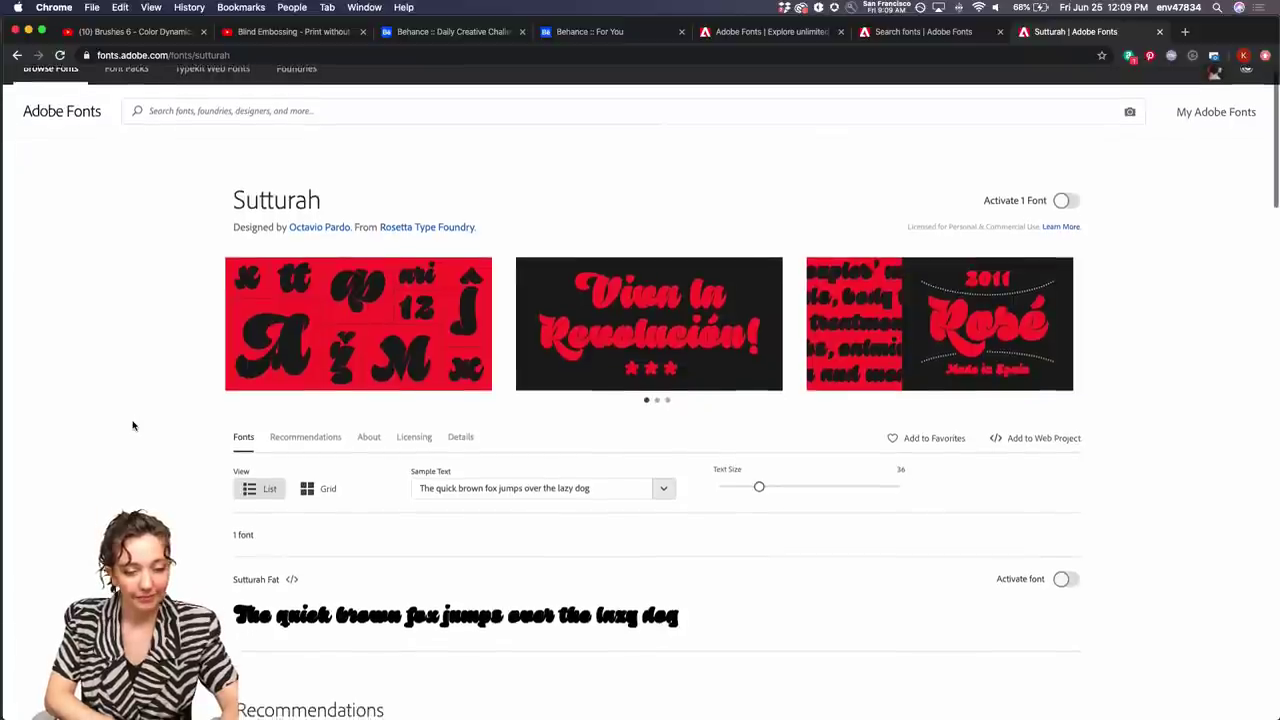
click(1059, 330)
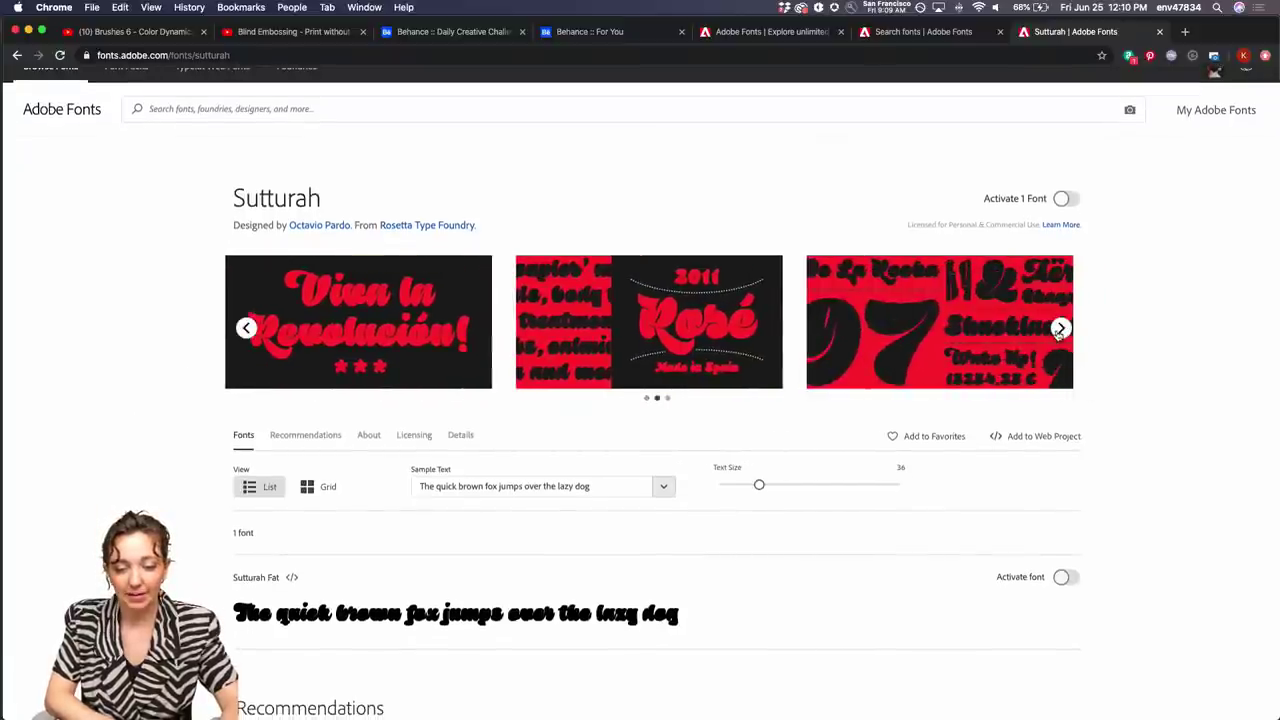
click(1059, 330)
scroll(987, 454, down, 3)
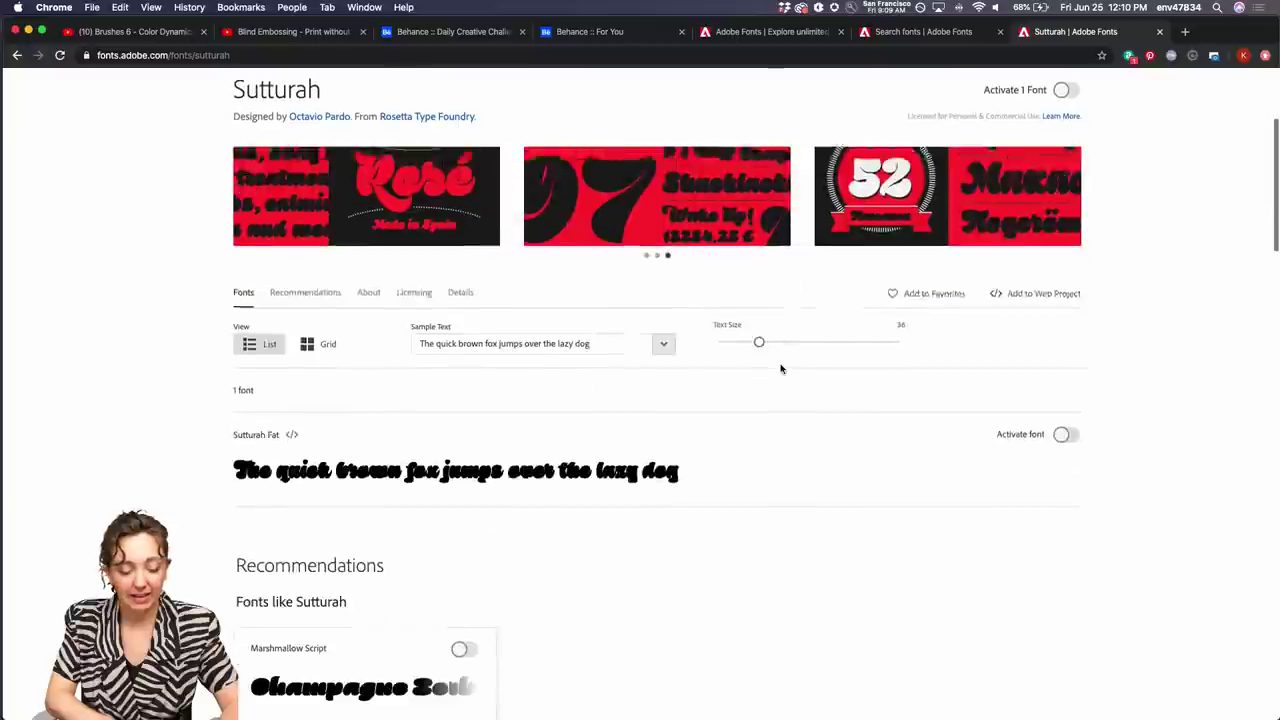
click(1064, 431)
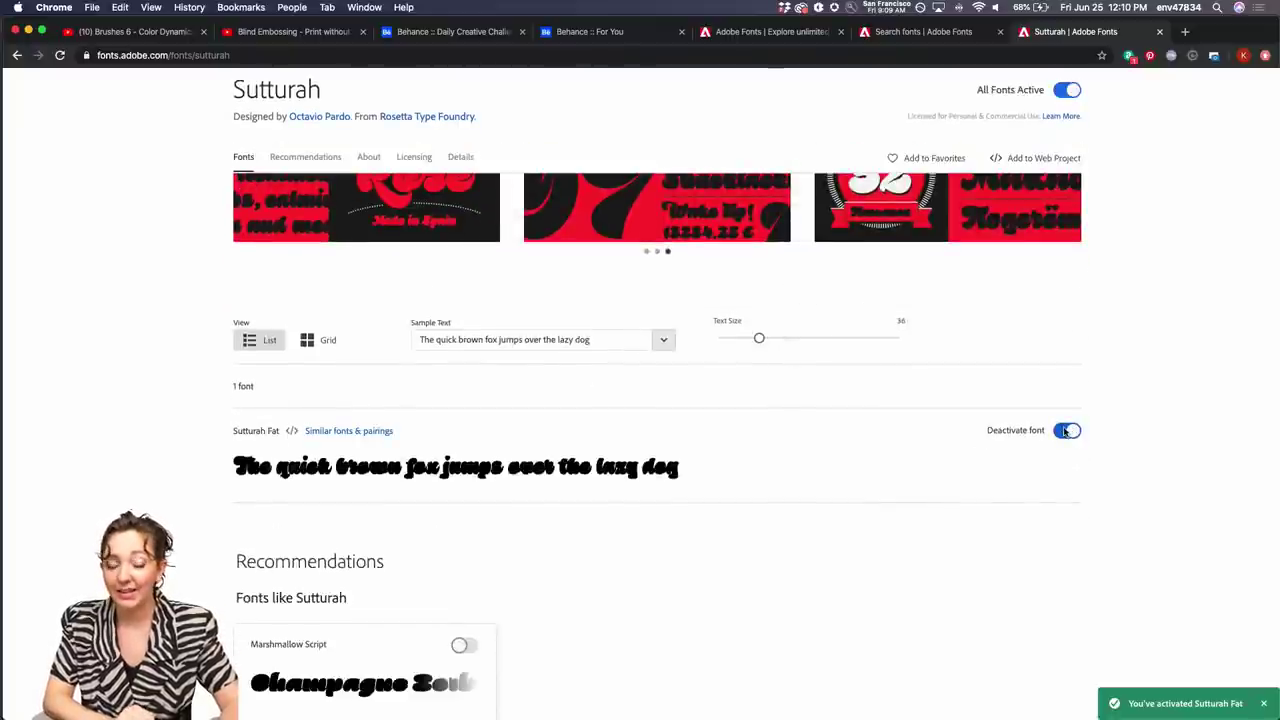
Look over the Marshmallow family page, then switch back to Photoshop
scroll(509, 581, down, 3)
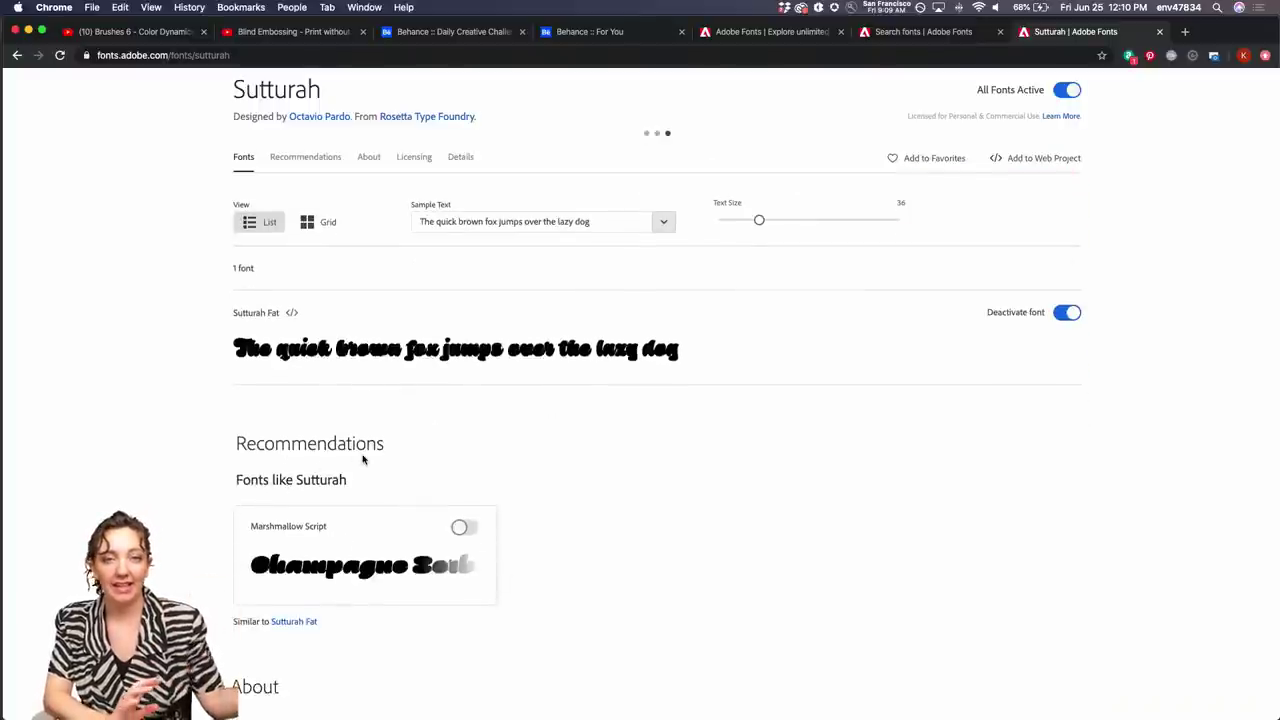
click(298, 556)
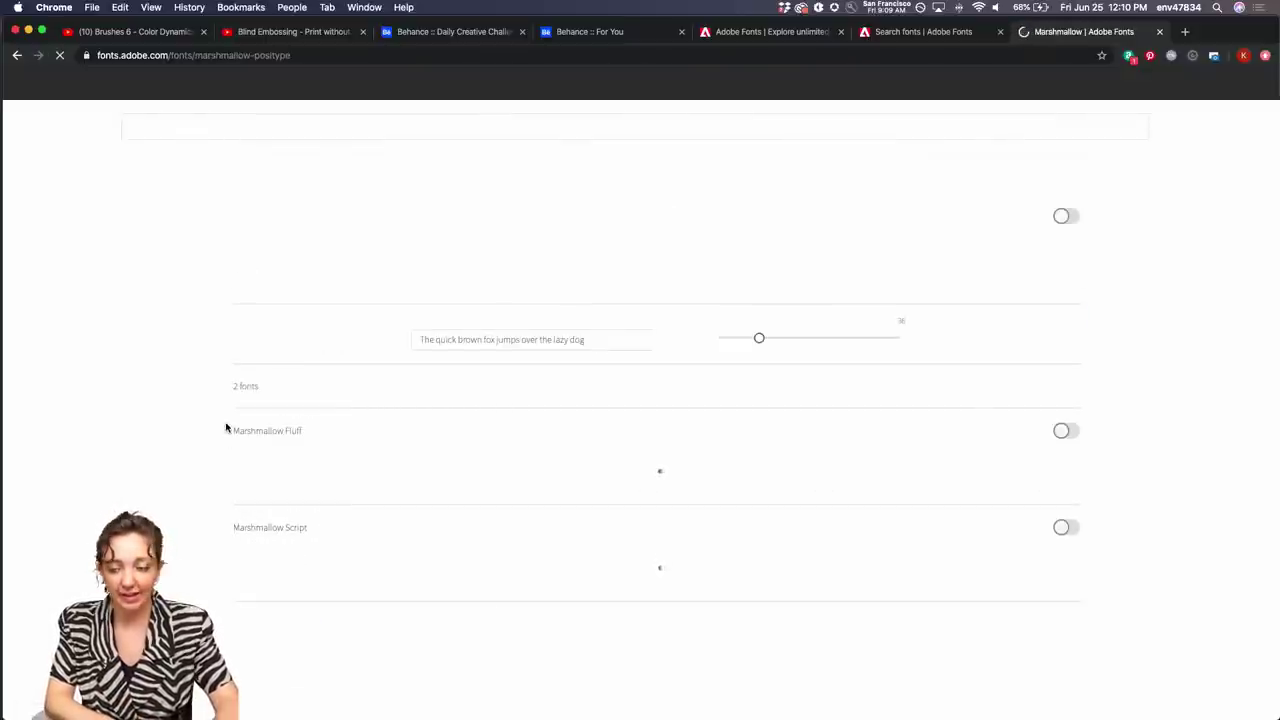
scroll(243, 452, down, 3)
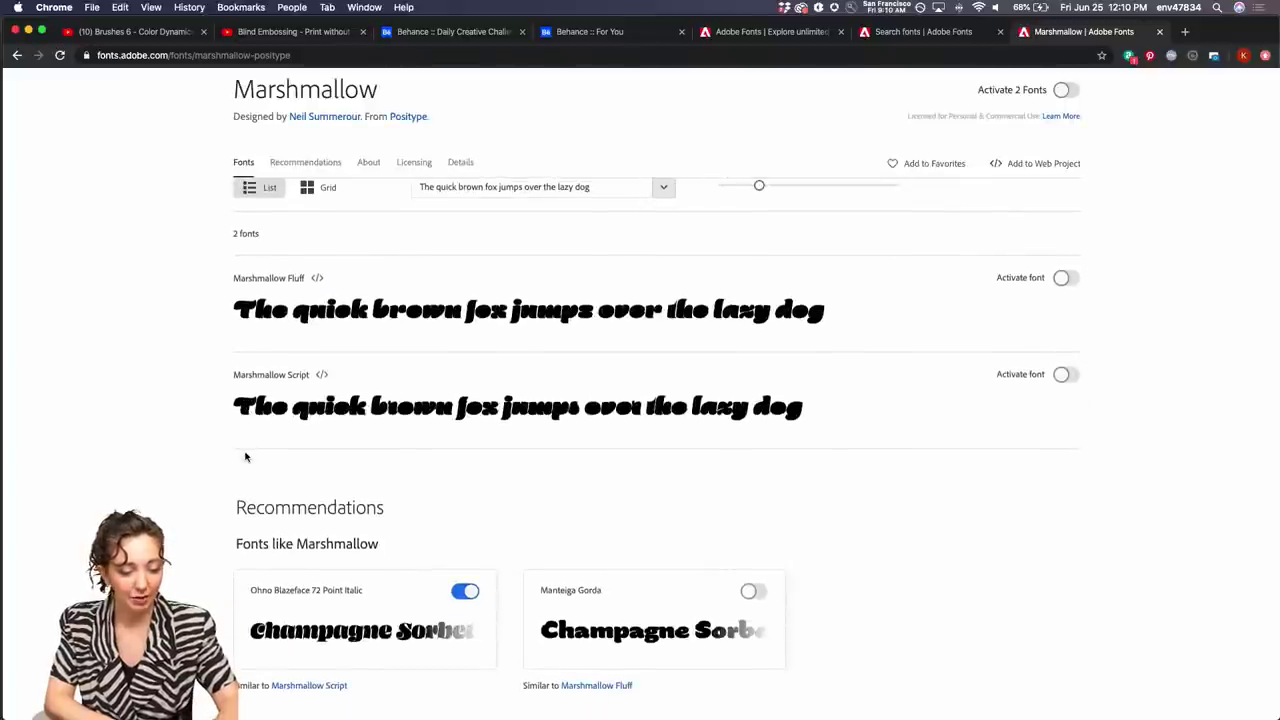
scroll(268, 491, down, 4)
mouse_move(292, 688)
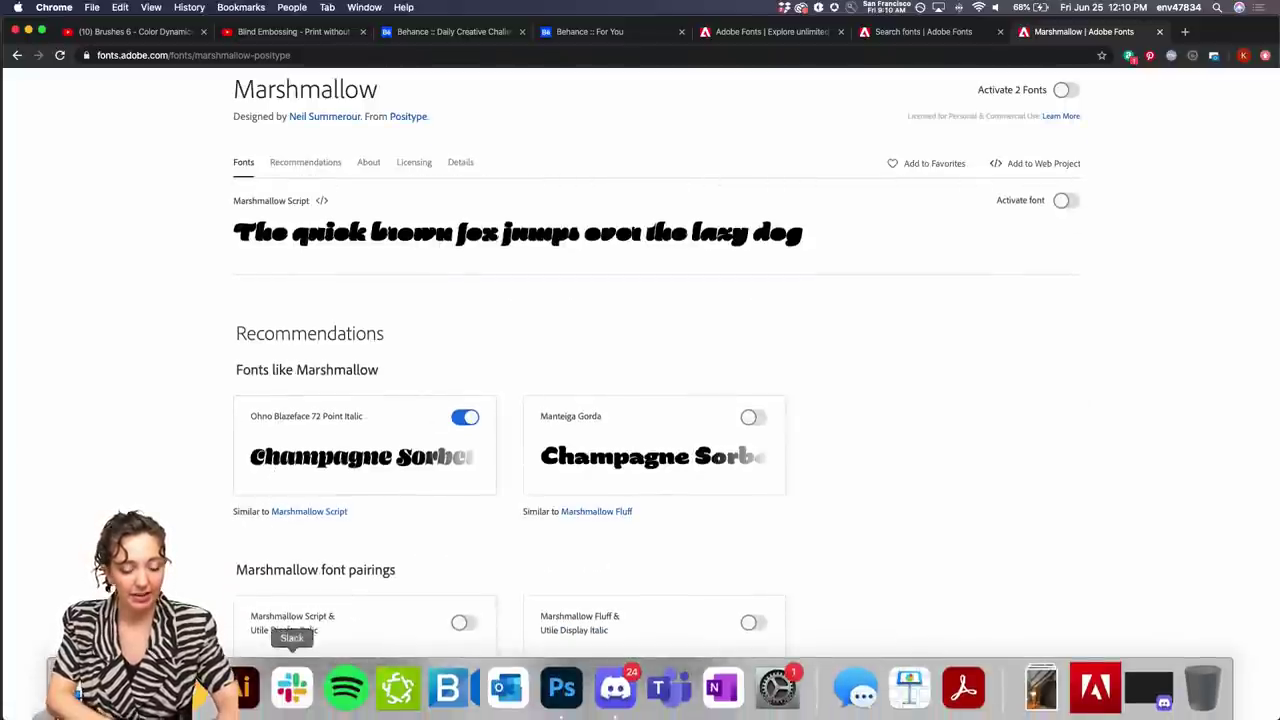
click(562, 688)
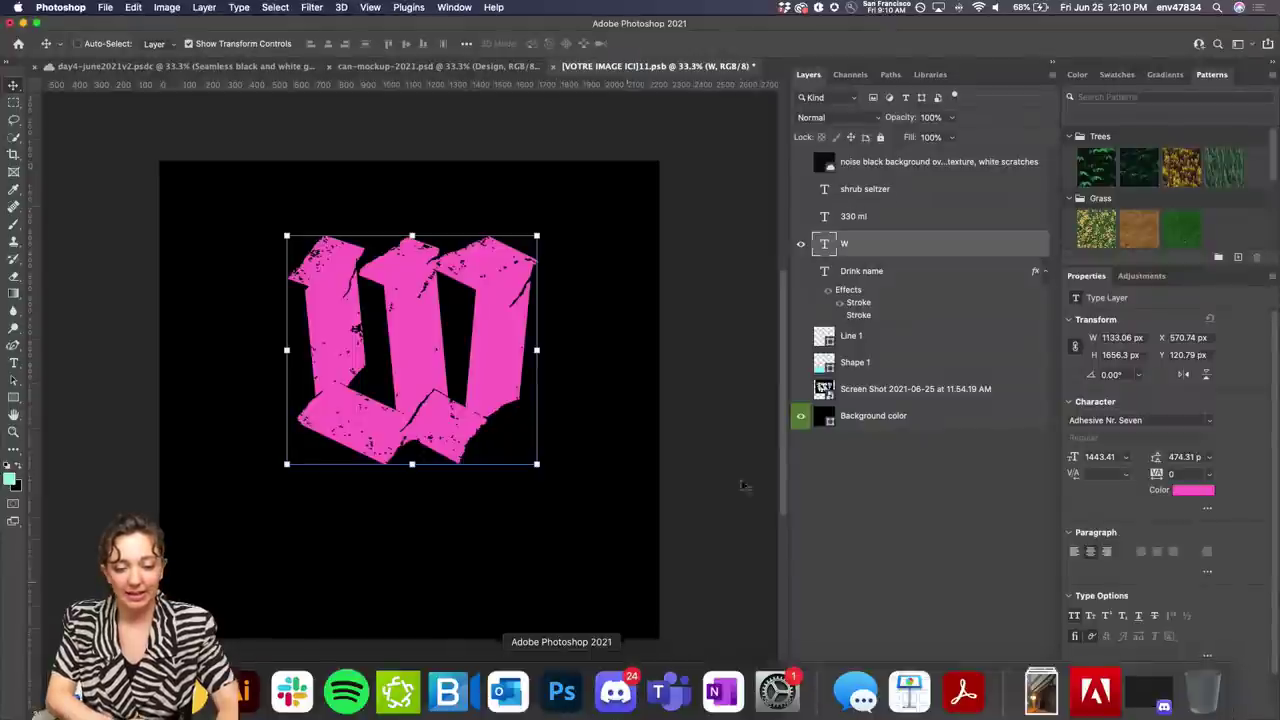
In the font list, try the Serif and Decorative class filters, then show only Adobe Fonts
click(1207, 422)
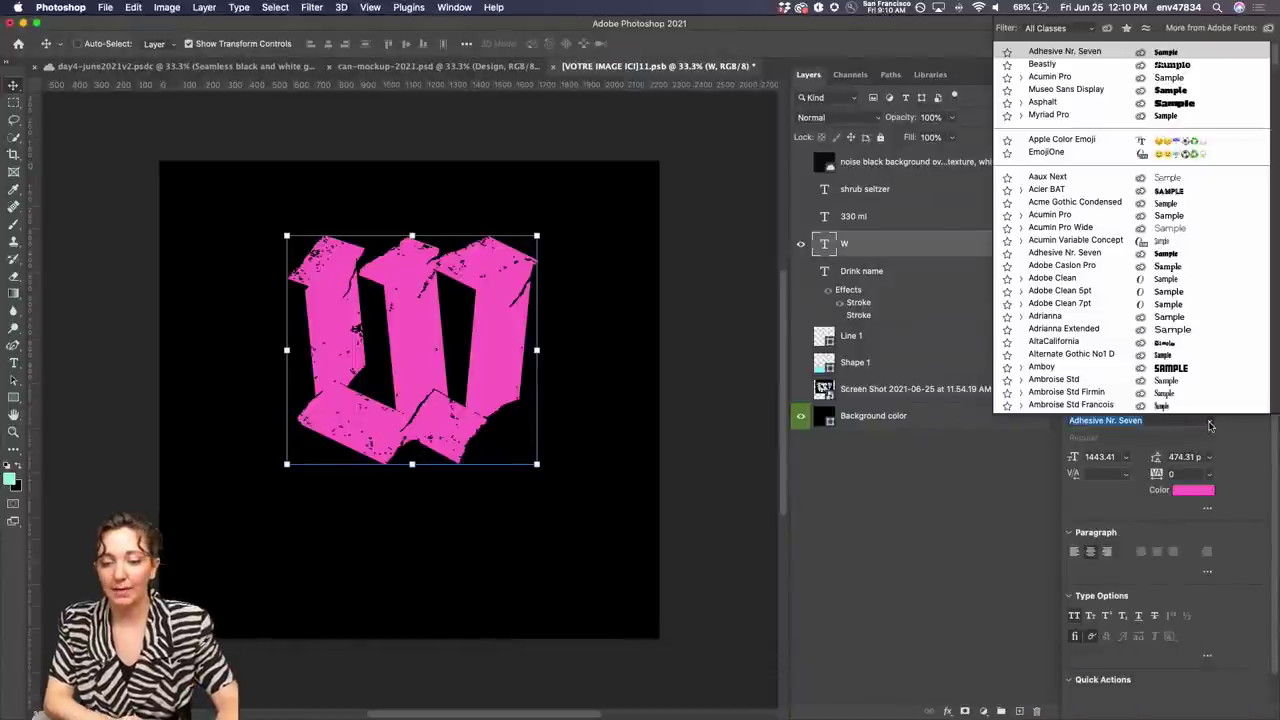
click(1046, 28)
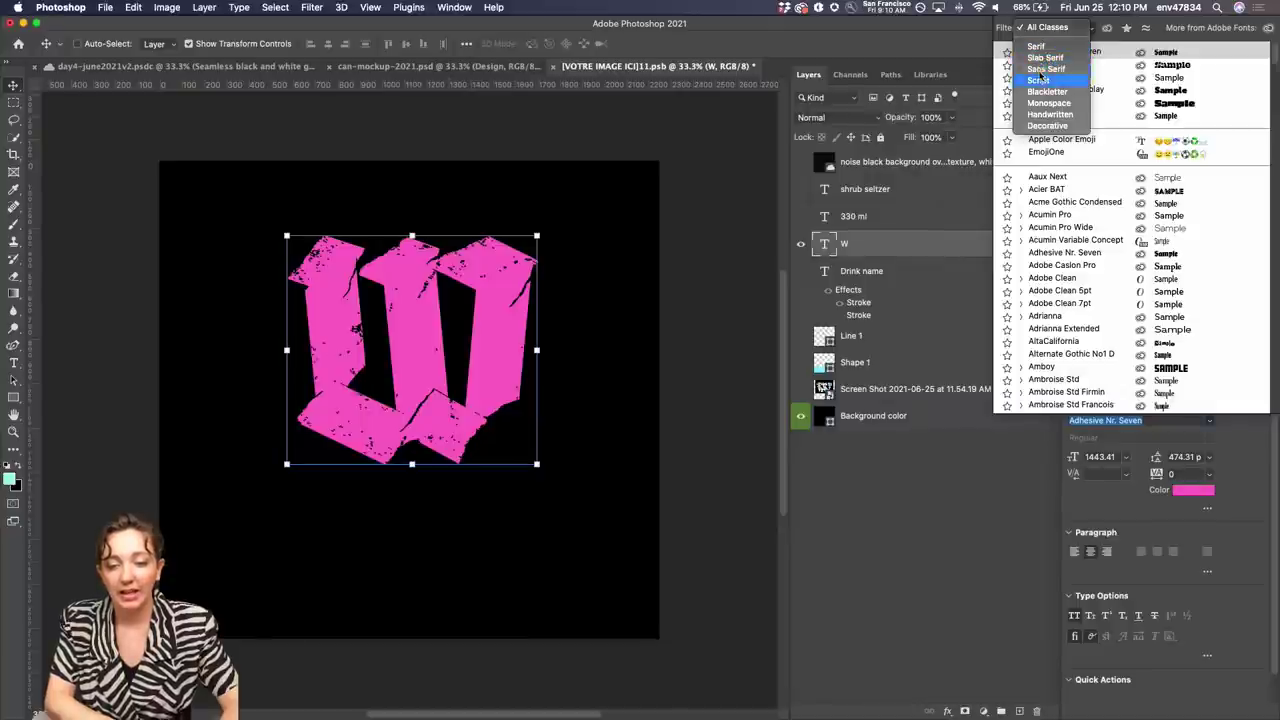
click(1035, 46)
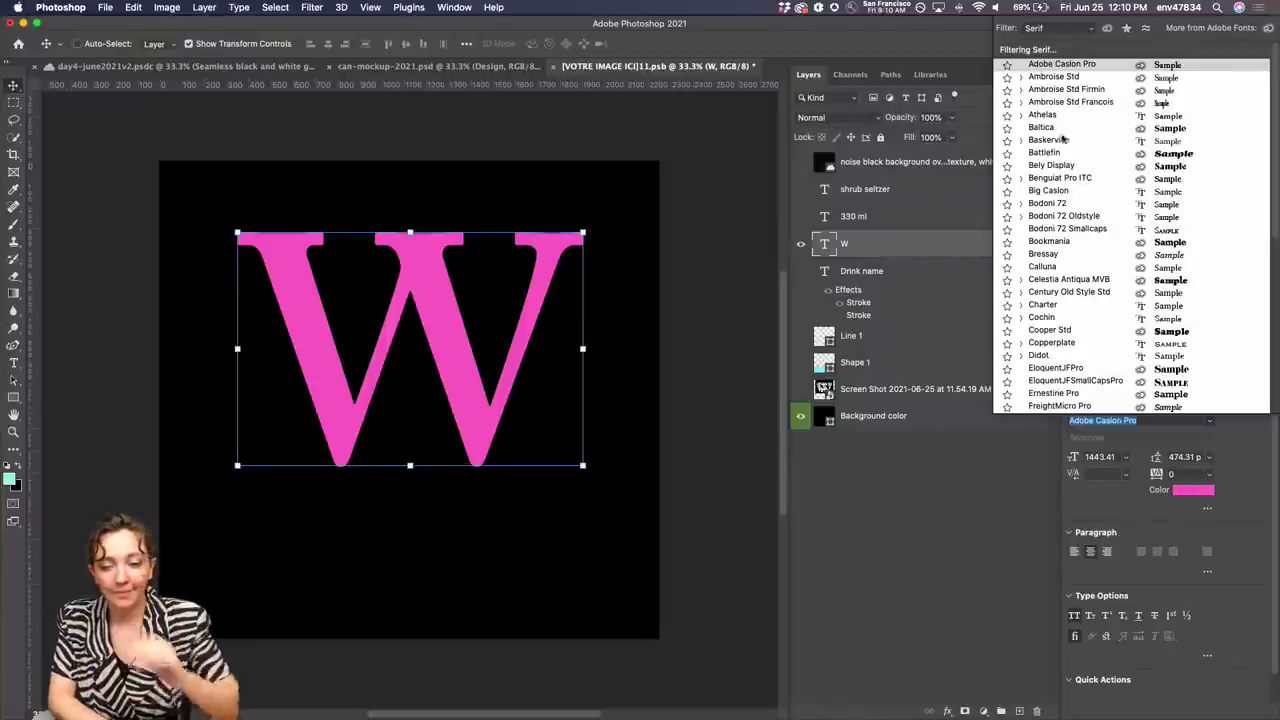
click(1094, 28)
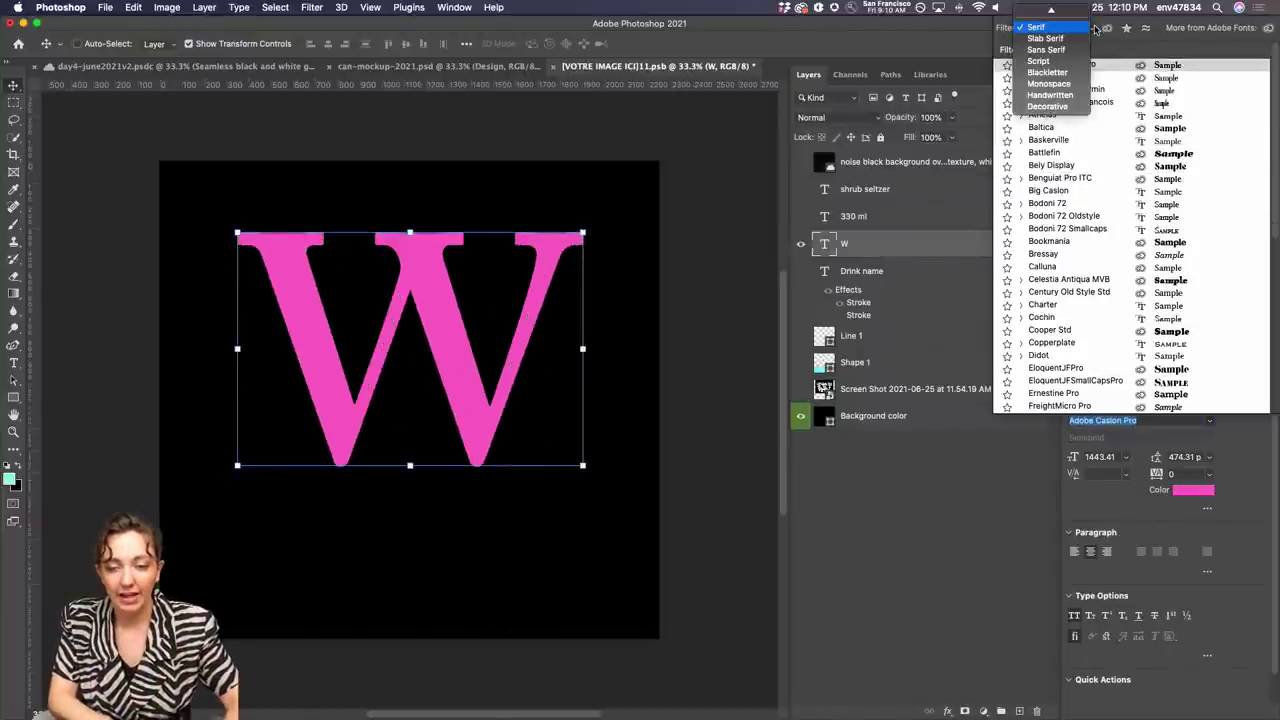
click(1058, 107)
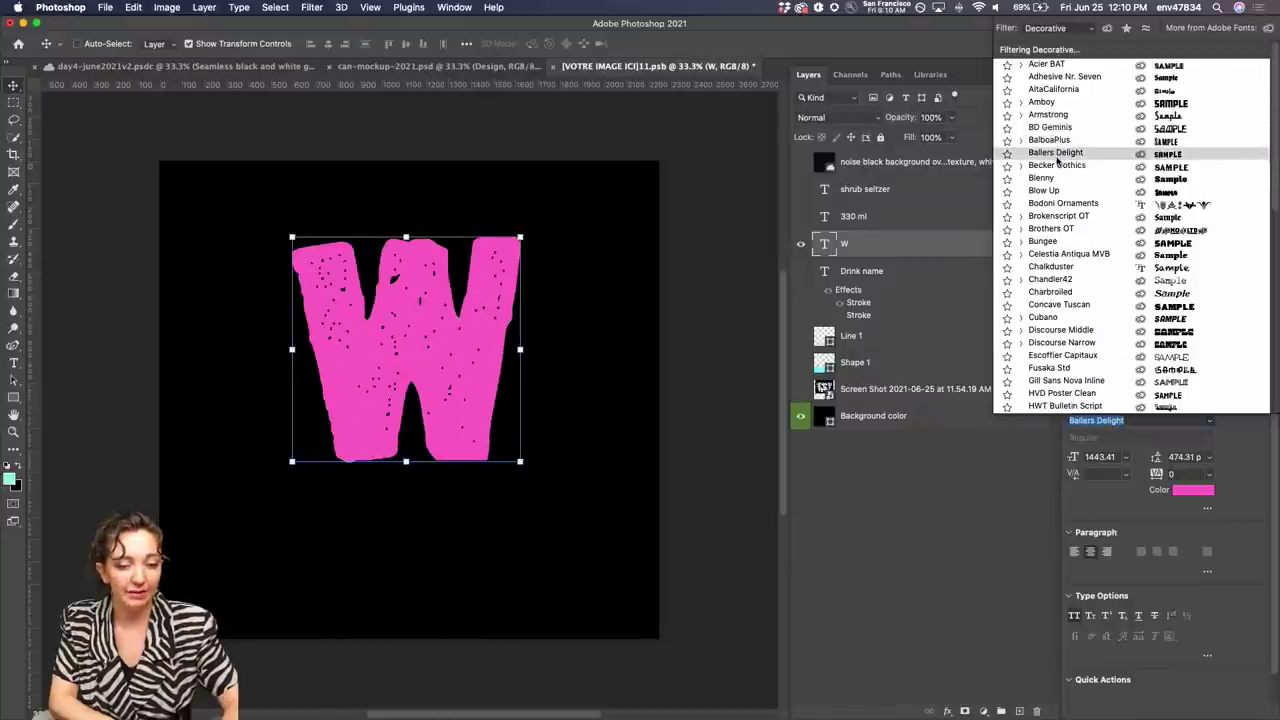
click(1091, 31)
click(1107, 29)
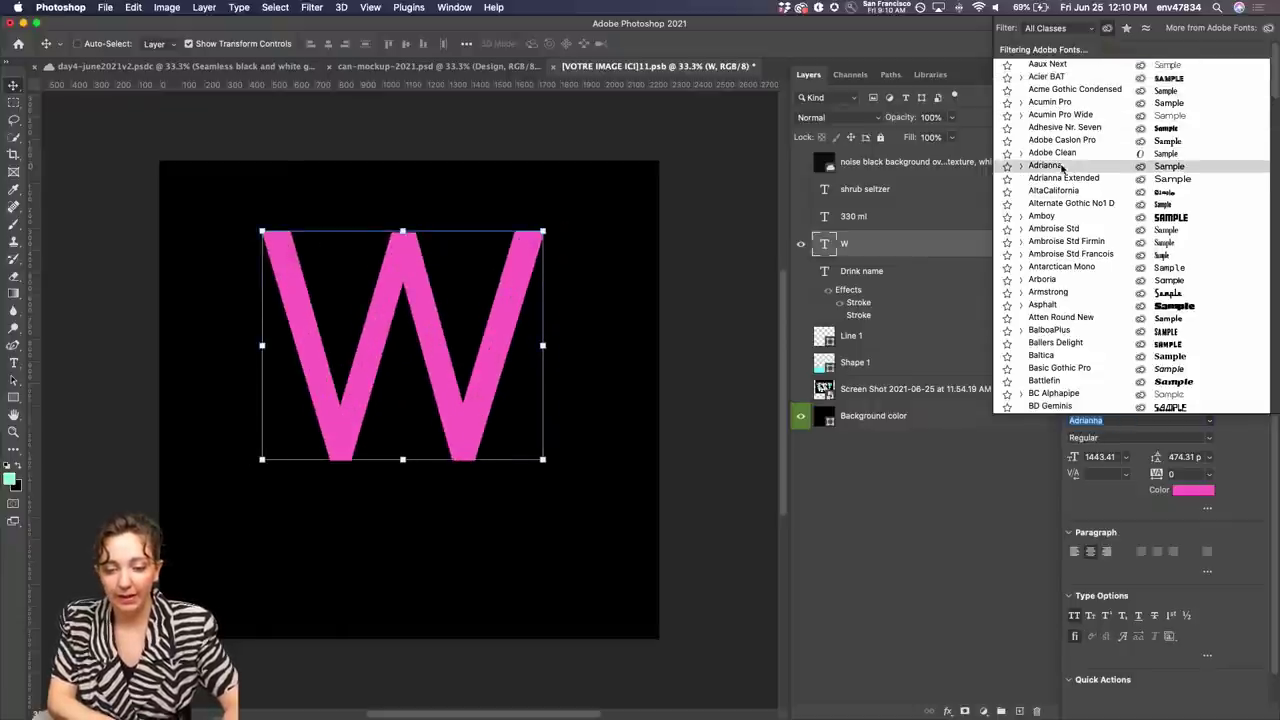
Scroll through Adobe Fonts previewing typefaces on the W, ending on the dripping Shlop font
scroll(1062, 168, down, 5)
scroll(1062, 168, down, 20)
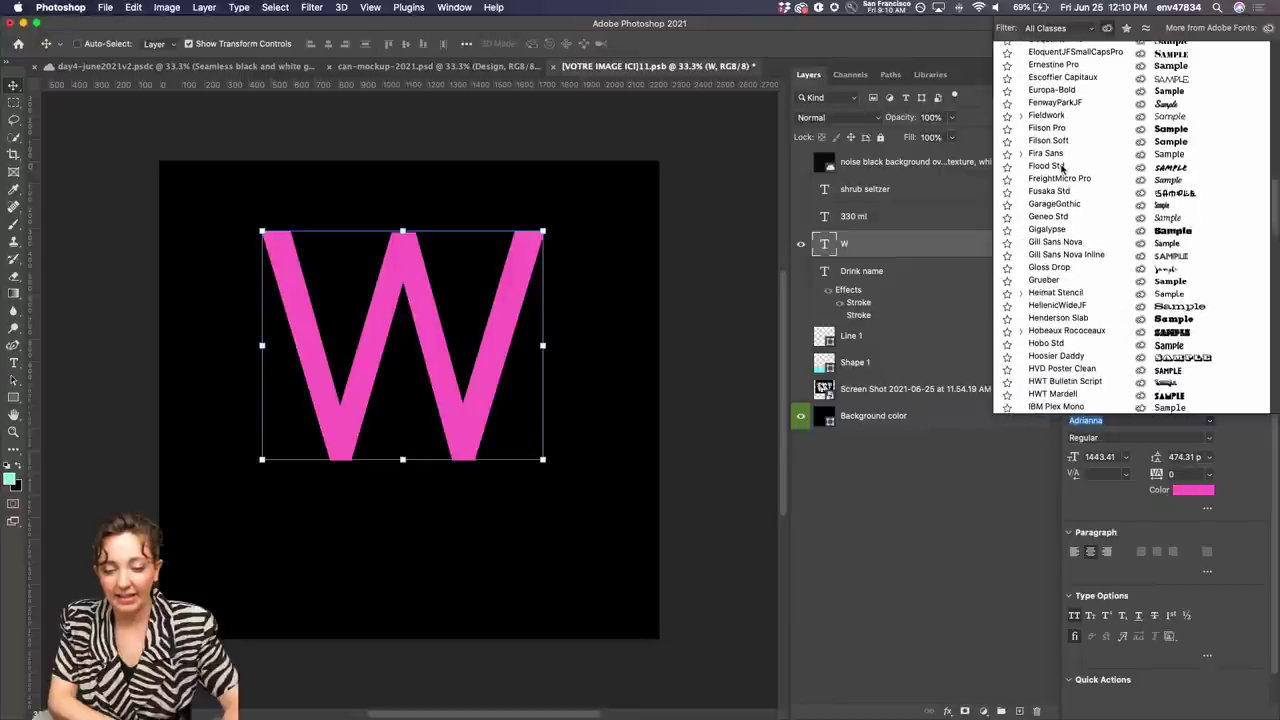
scroll(1062, 168, down, 20)
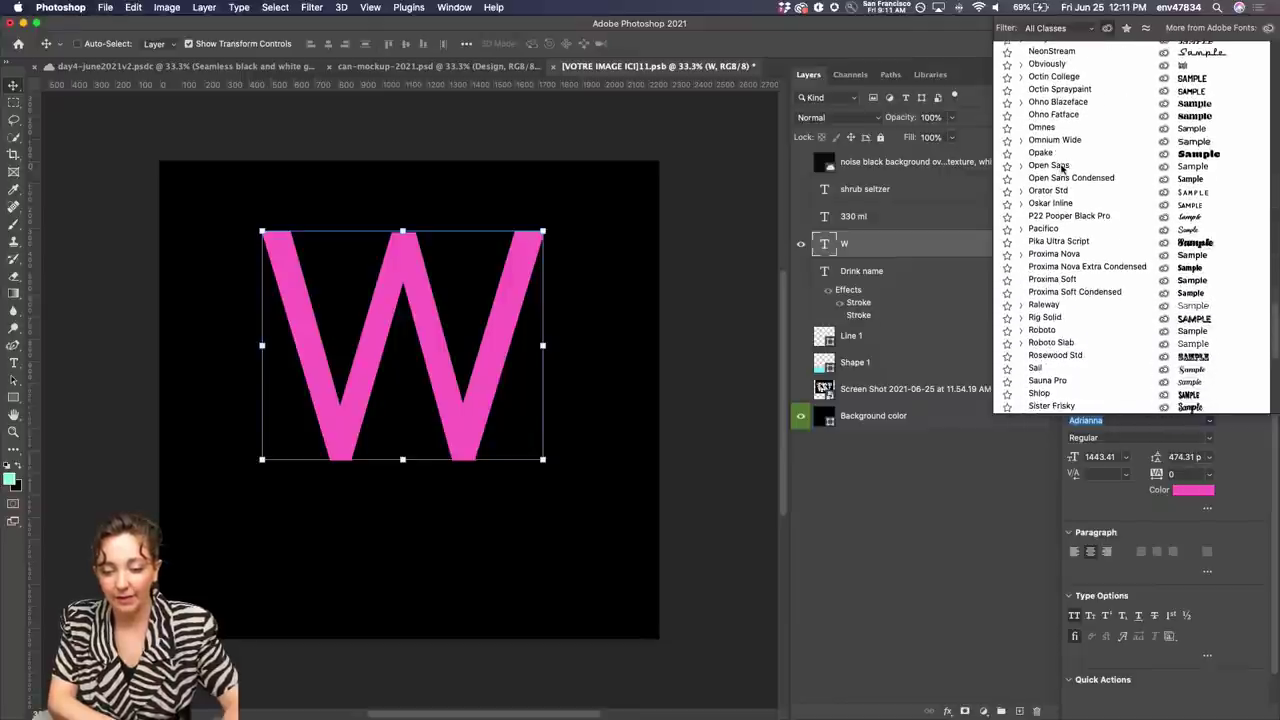
scroll(1062, 168, down, 1)
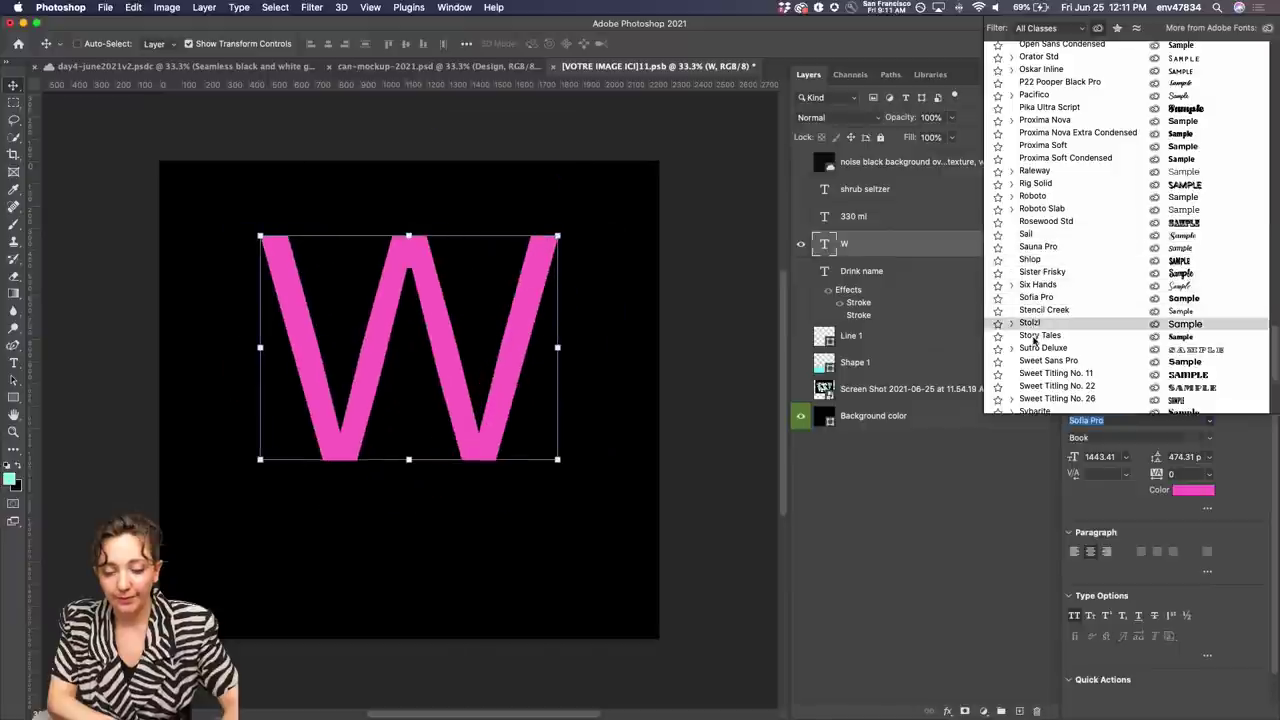
scroll(1035, 341, down, 4)
scroll(1035, 341, down, 2)
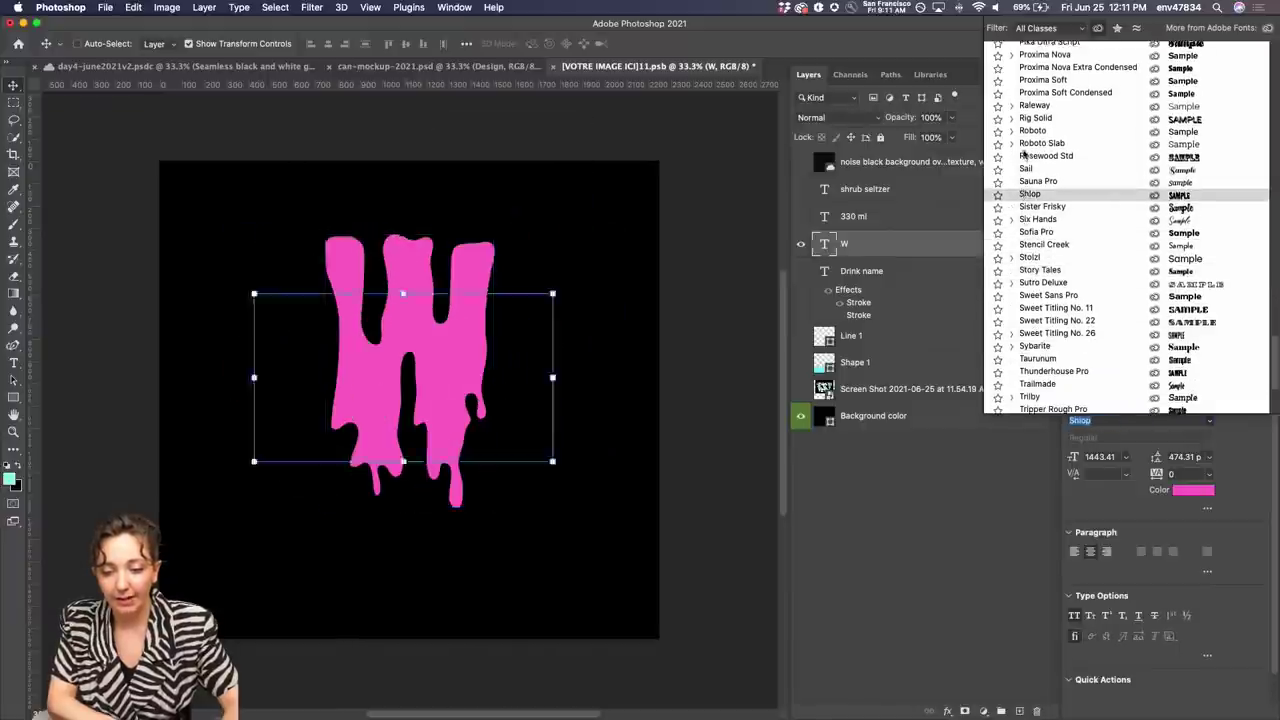
Try a distressed typeface on the W, undo back to Beastly, and select the W layer
click(1050, 371)
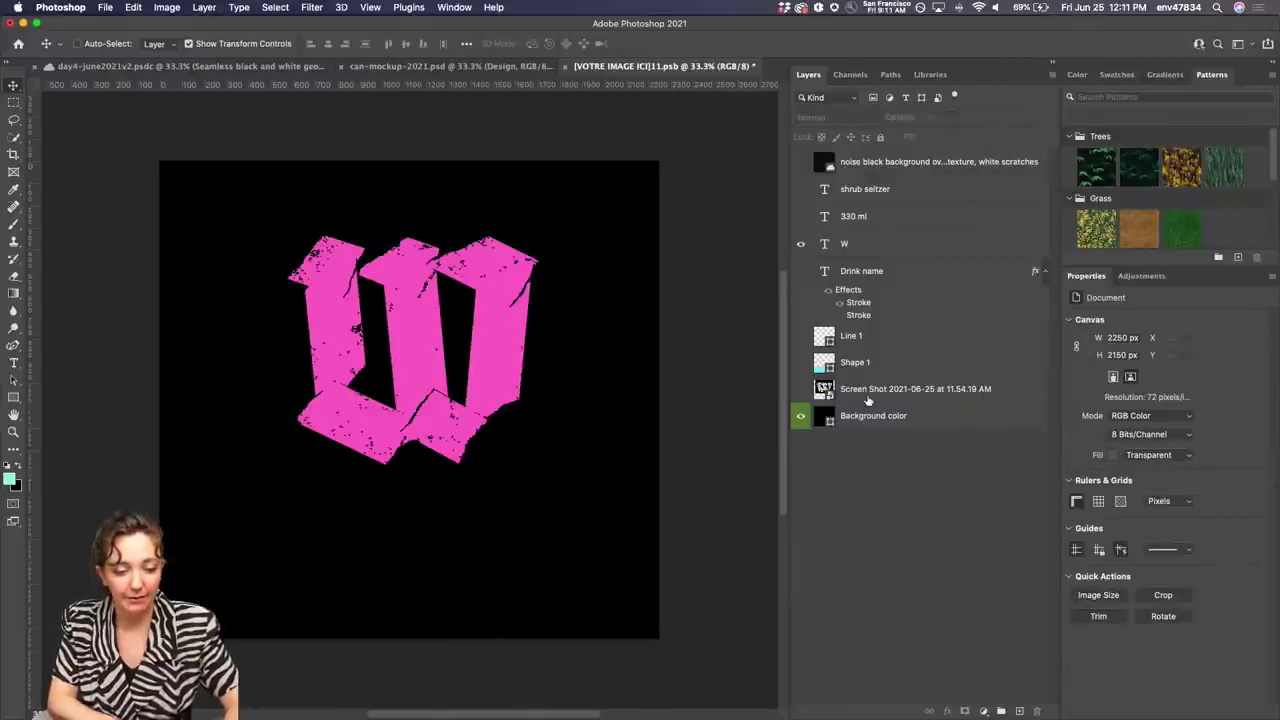
key(super+z)
key(super+z)
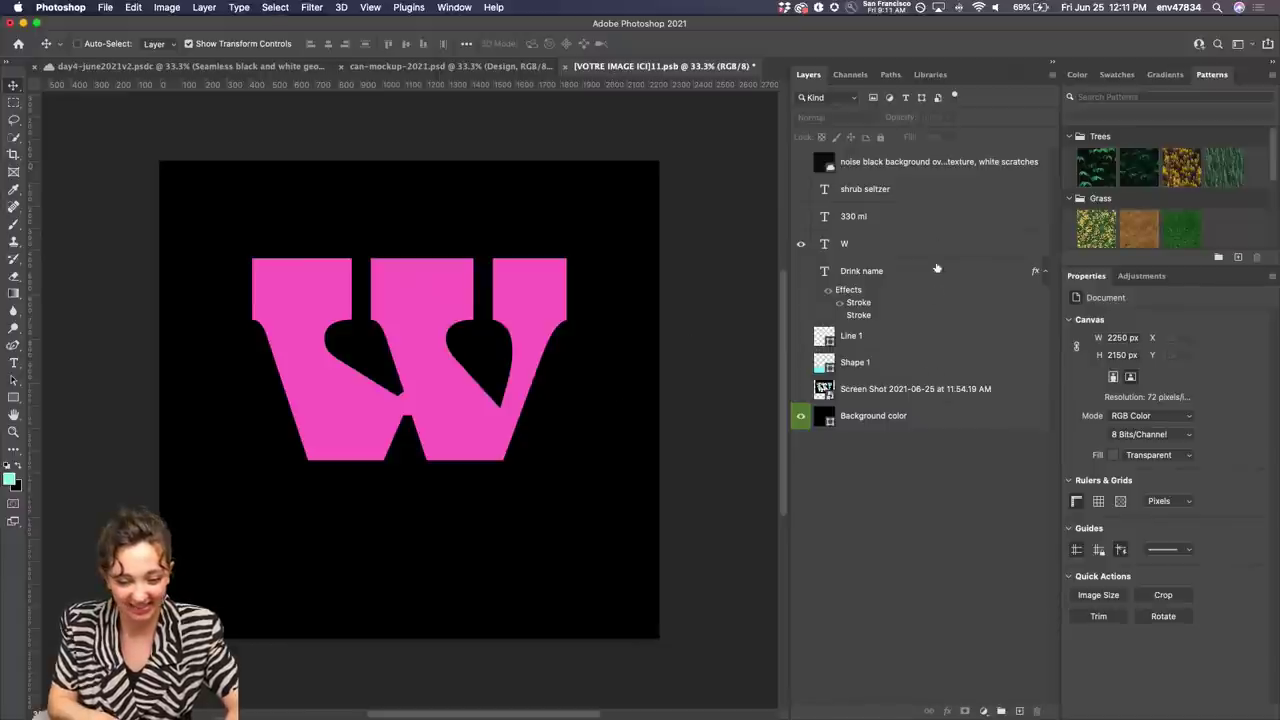
click(878, 244)
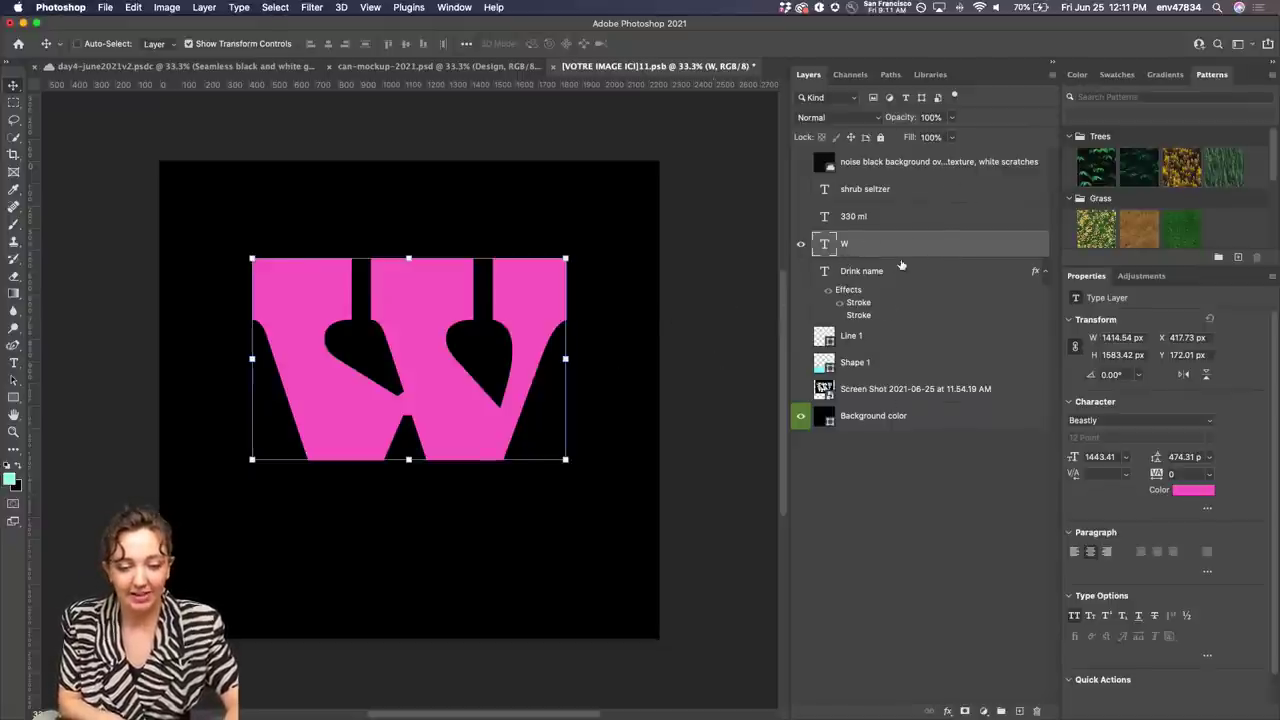
Browse the DCC June 2021 stock image thumbnails in the Libraries panel
click(932, 76)
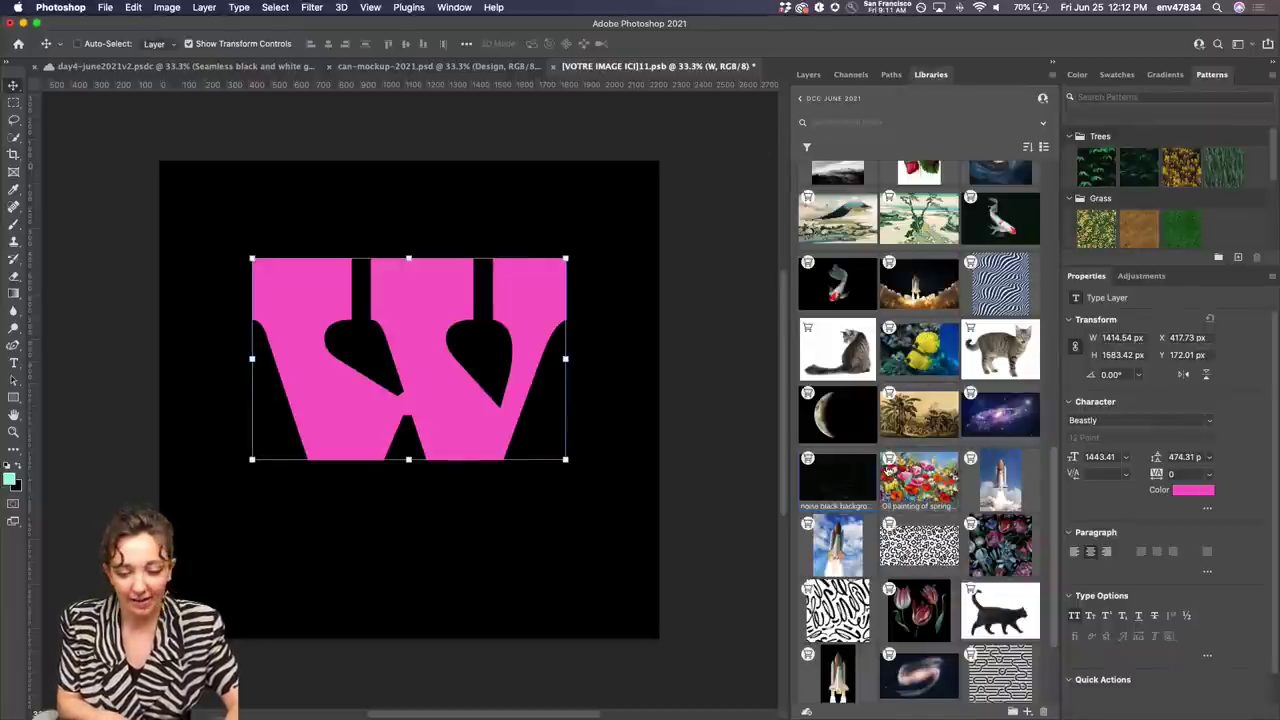
scroll(888, 470, down, 3)
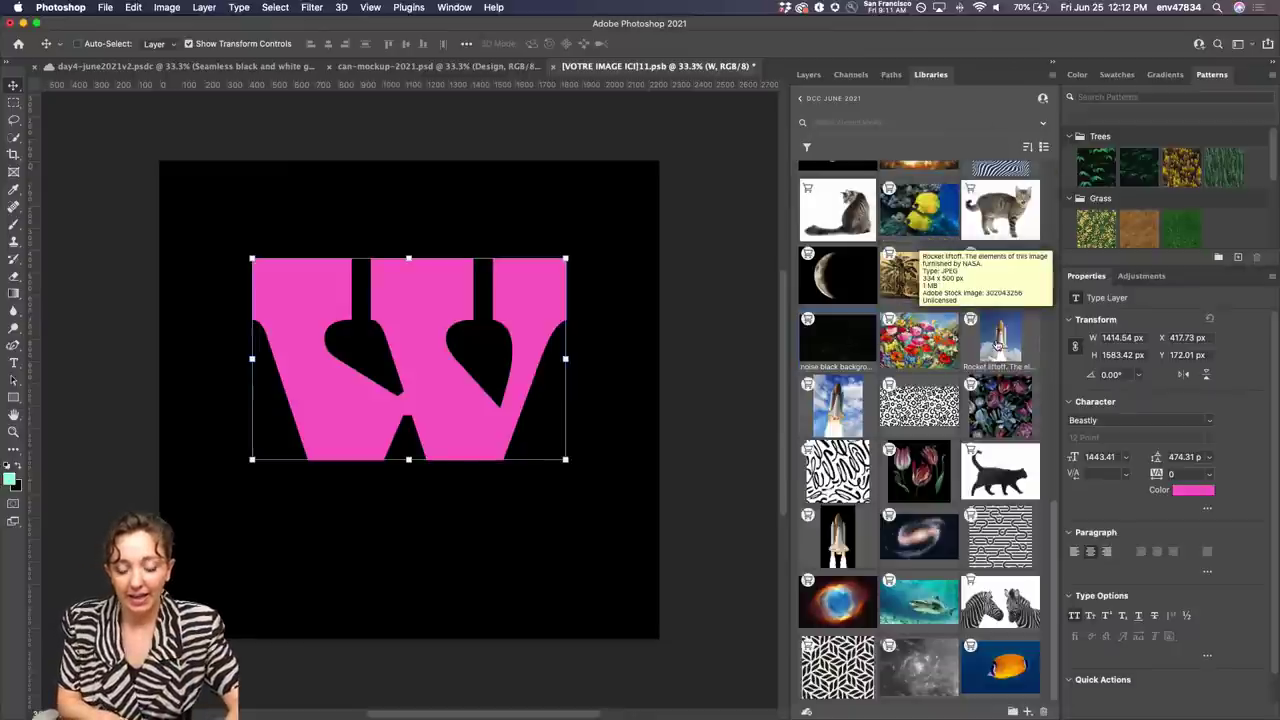
Read the June 25 Clipping Masks brief on the Behance tab in Chrome, then return to Photoshop
click(231, 692)
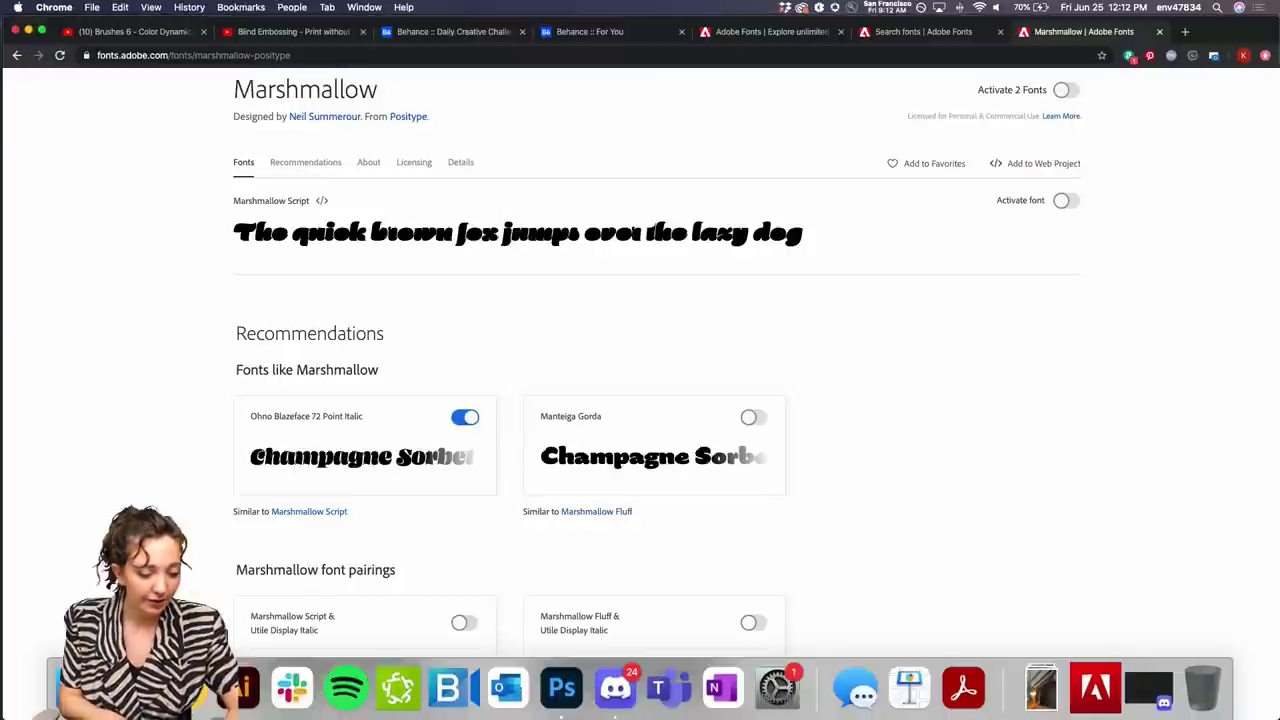
click(467, 38)
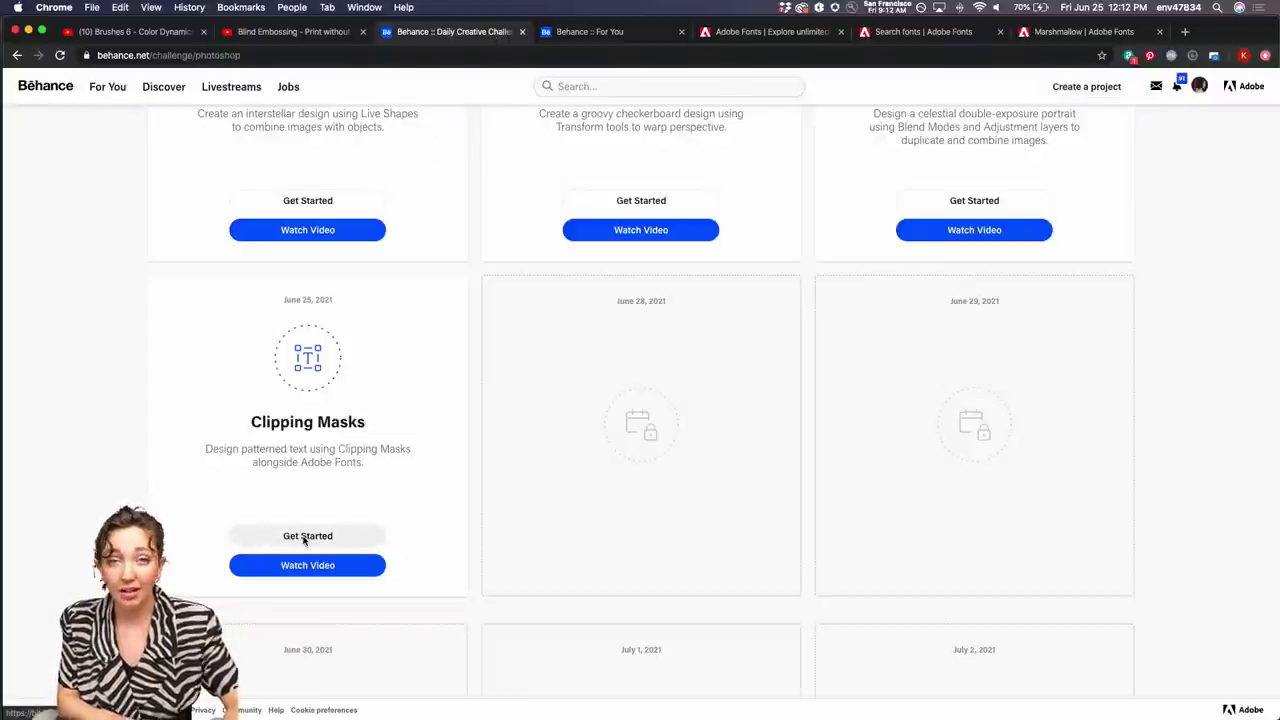
key(super+Tab)
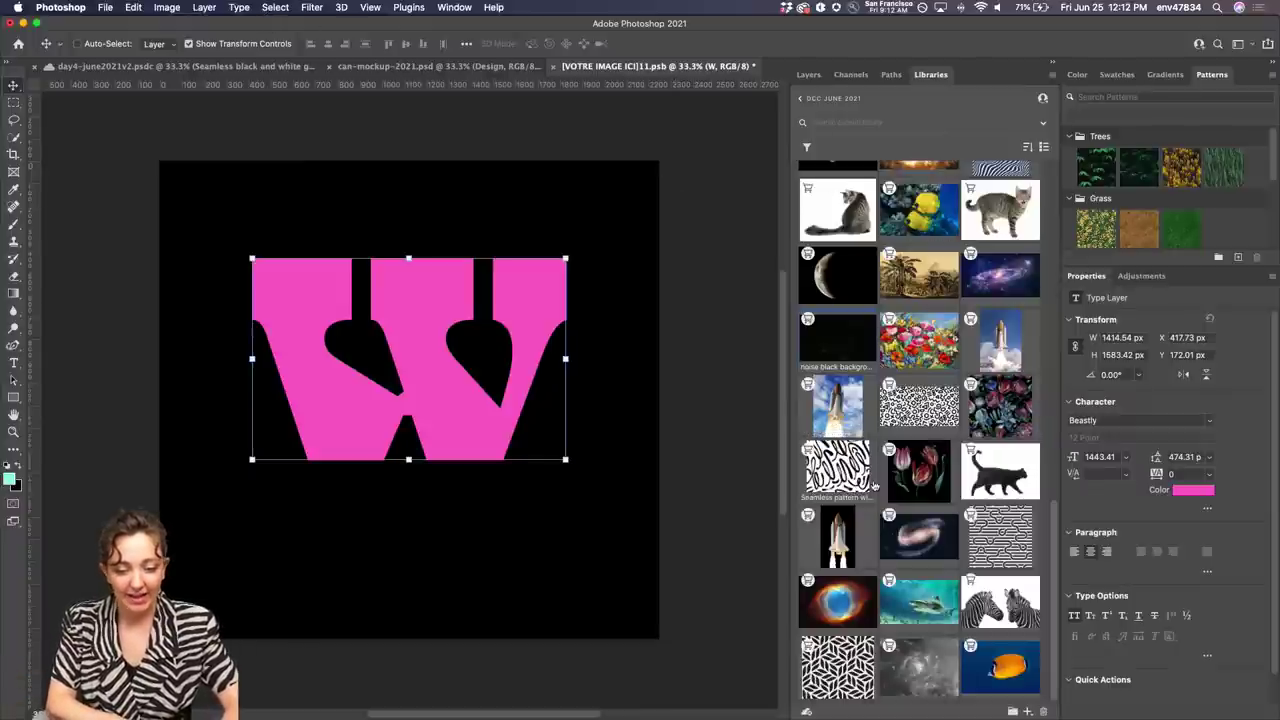
Place the Memphis geometric pattern over the W, scaled to full canvas width and flush left
mouse_move(874, 485)
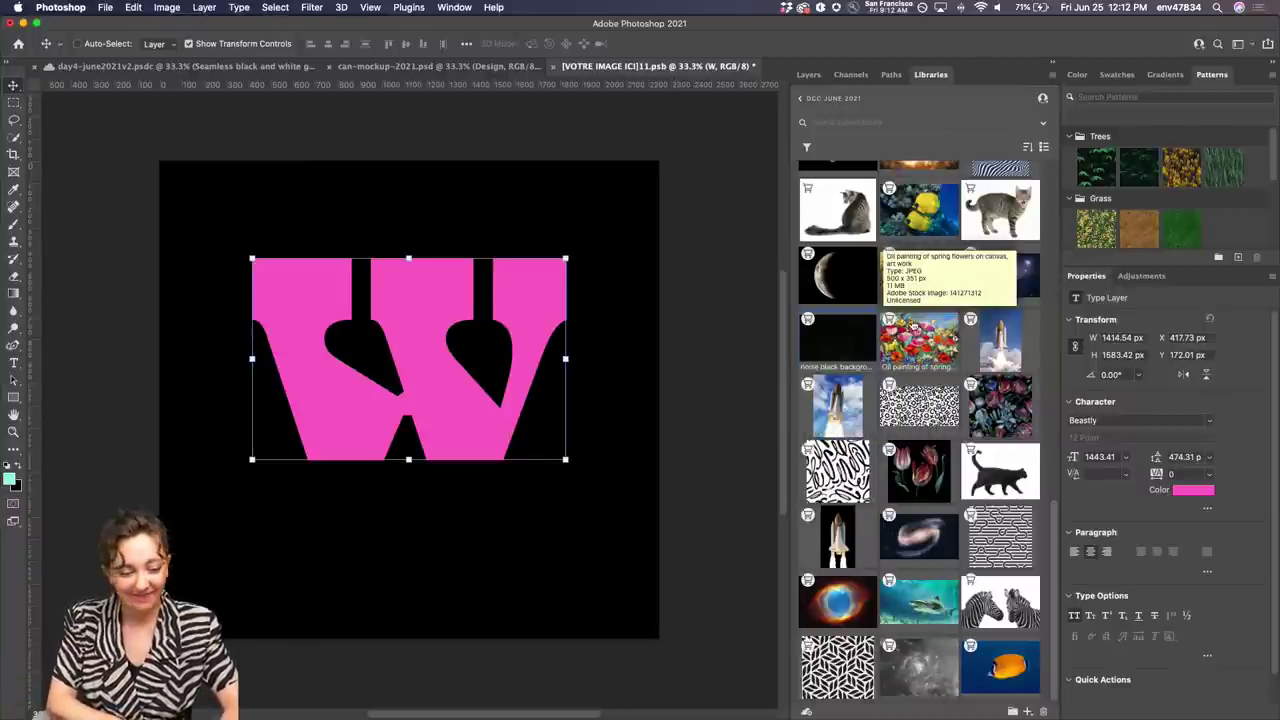
mouse_move(918, 422)
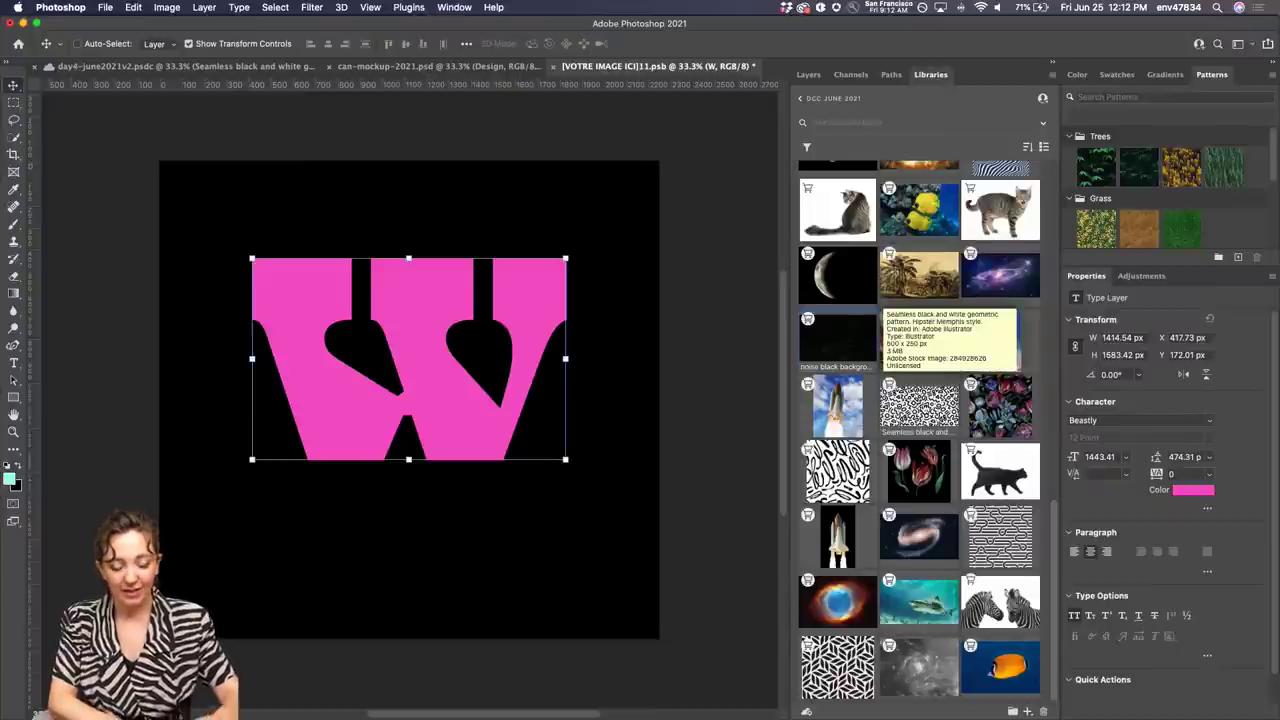
drag(918, 405, 390, 377)
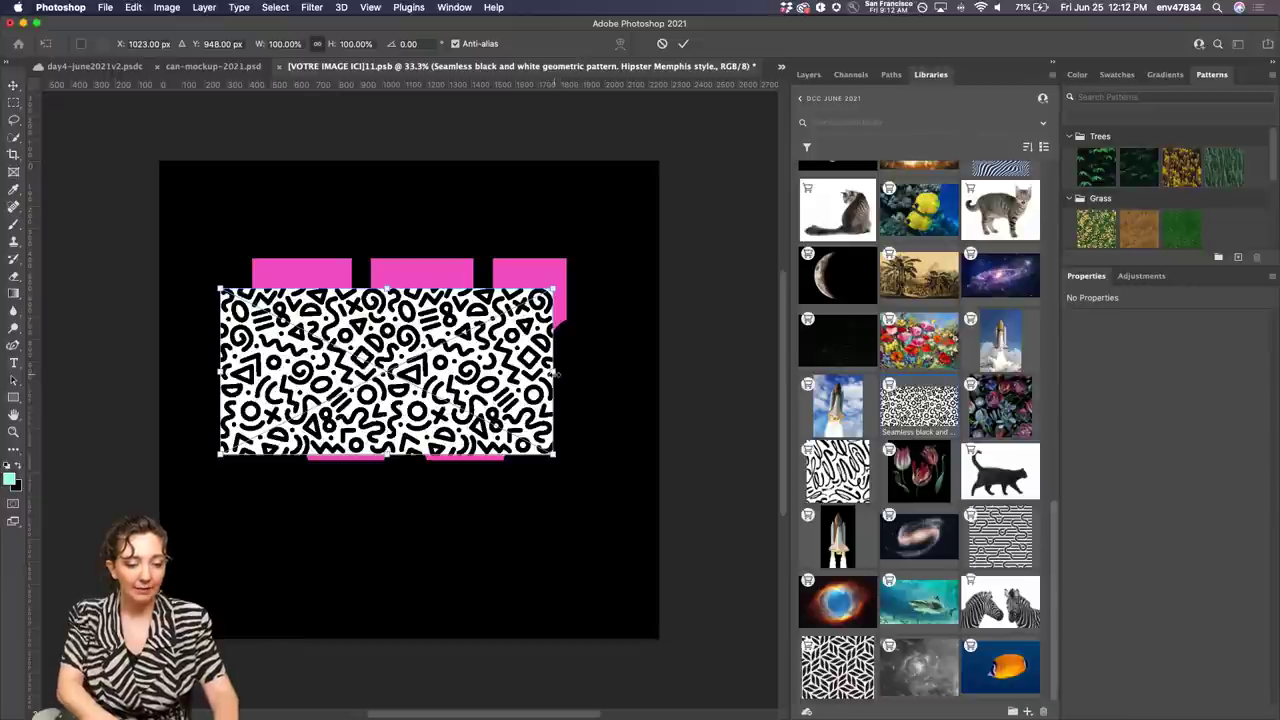
drag(555, 372, 734, 371)
drag(600, 368, 543, 371)
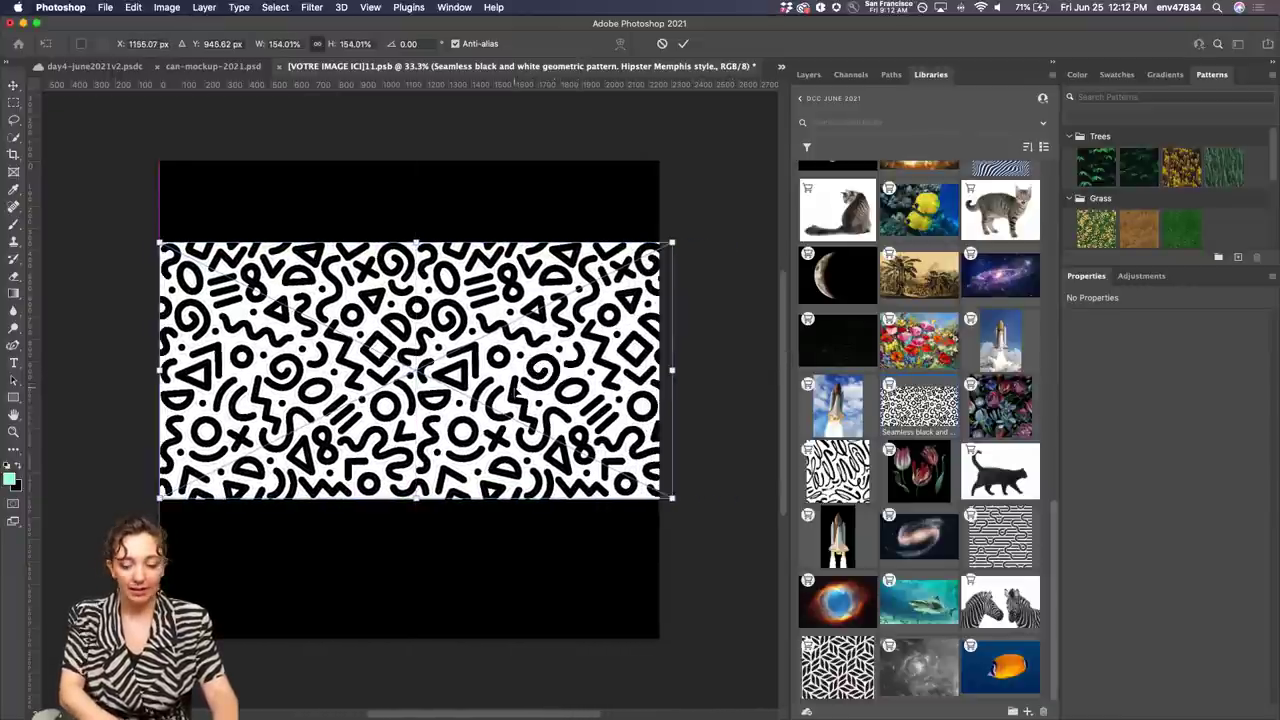
key(Return)
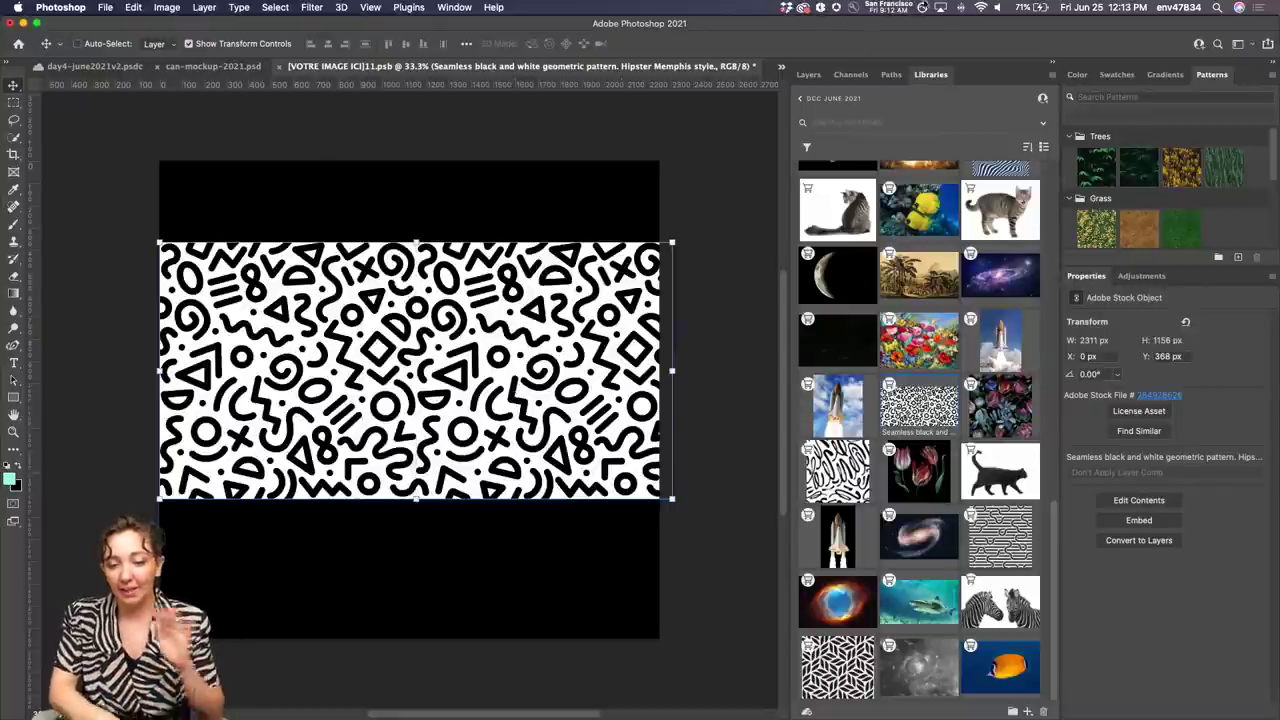
click(808, 76)
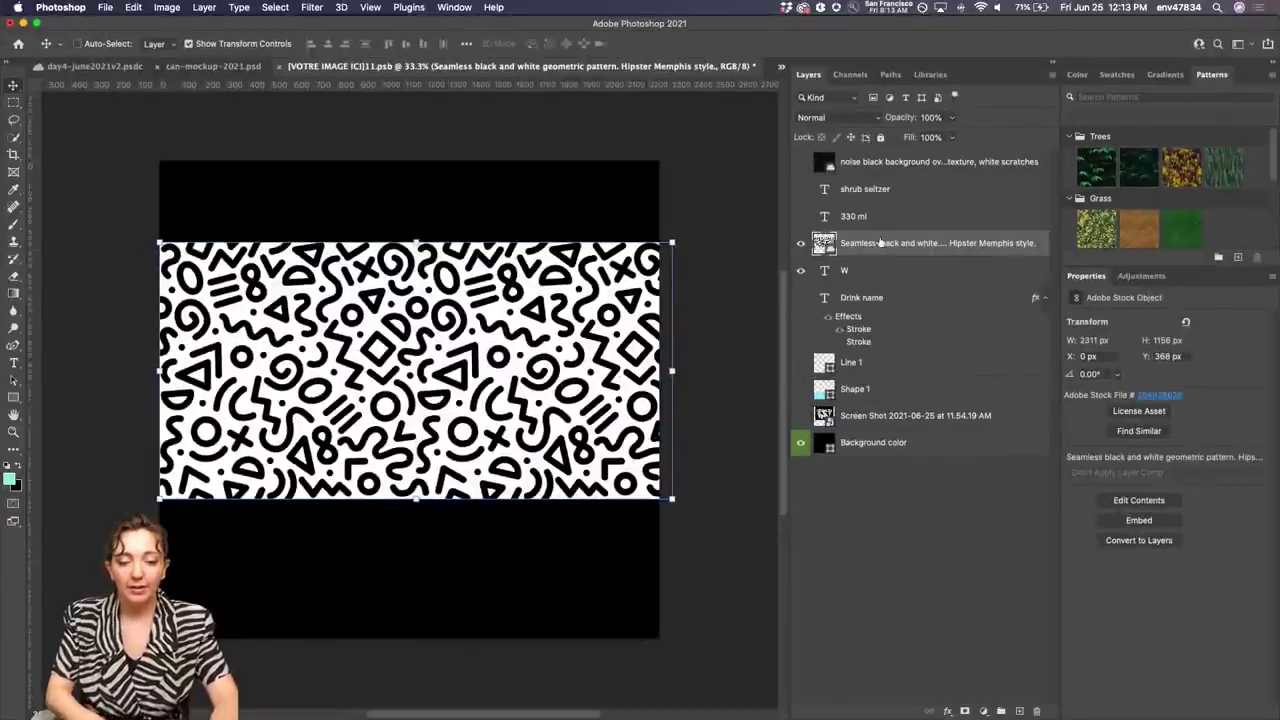
right_click(742, 250)
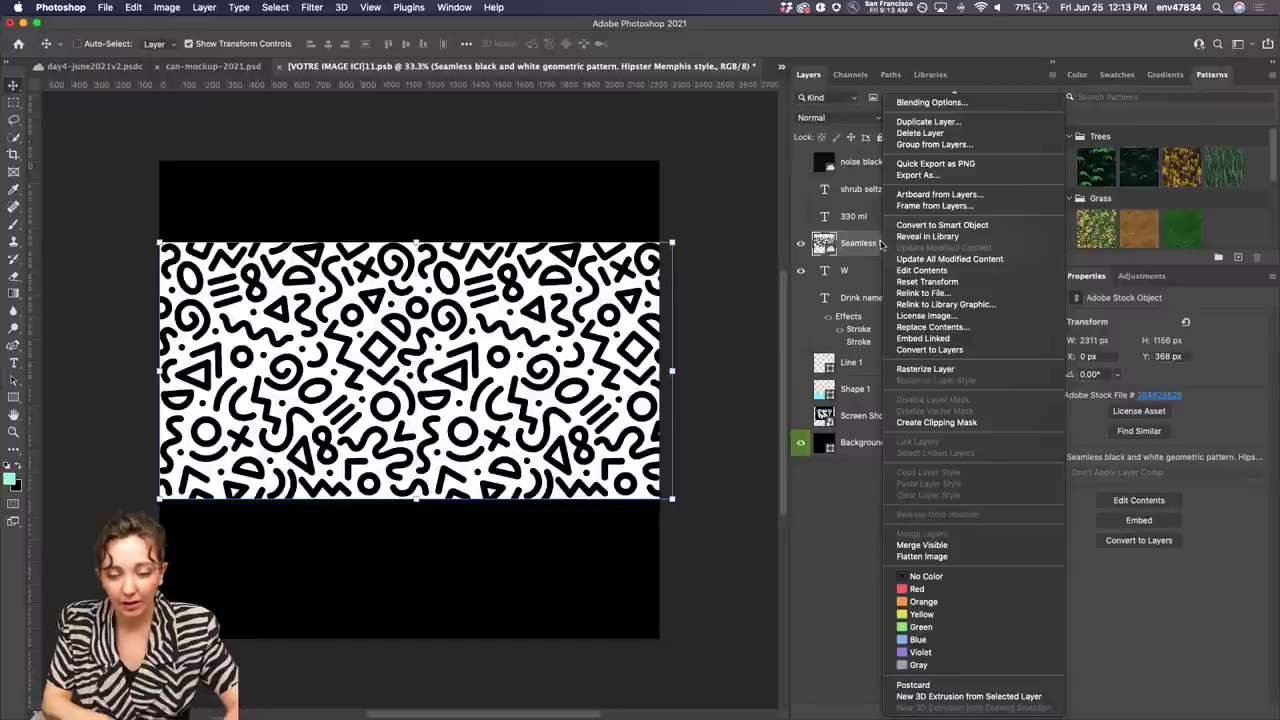
Clip the geometric pattern layer to the W, release it, then re-clip it by Alt-clicking between layers
click(944, 422)
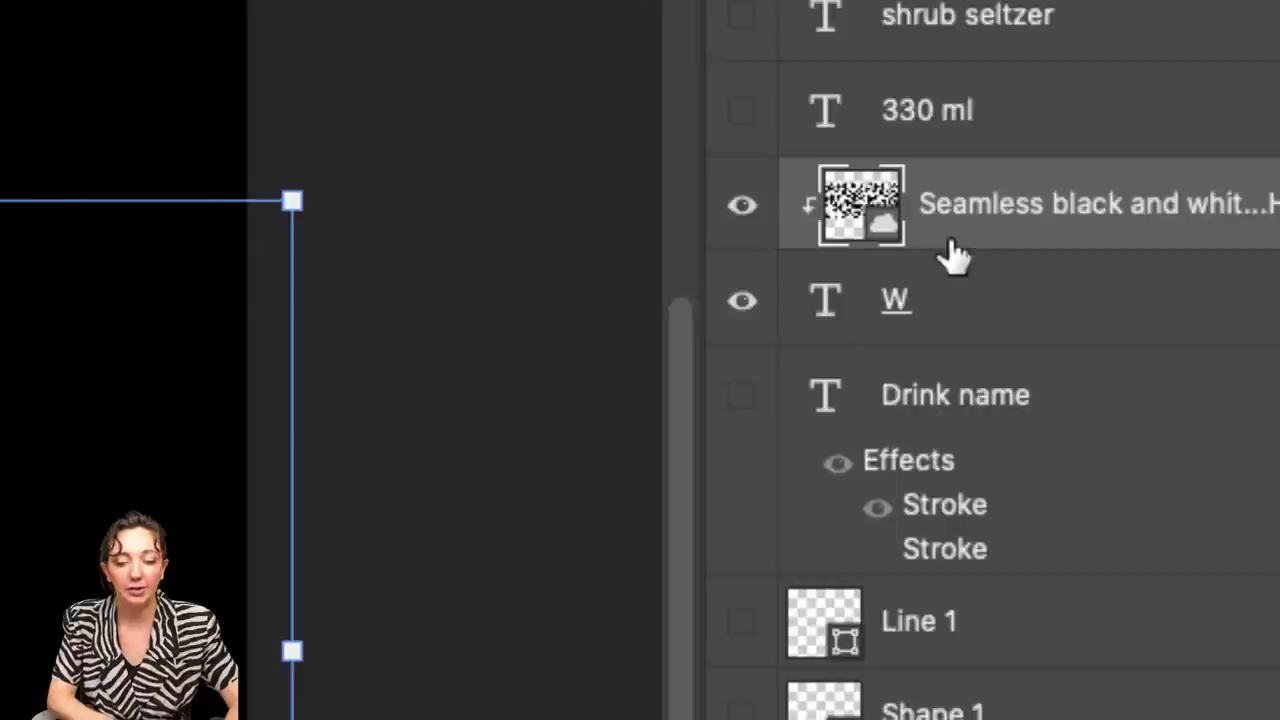
drag(955, 258, 932, 237)
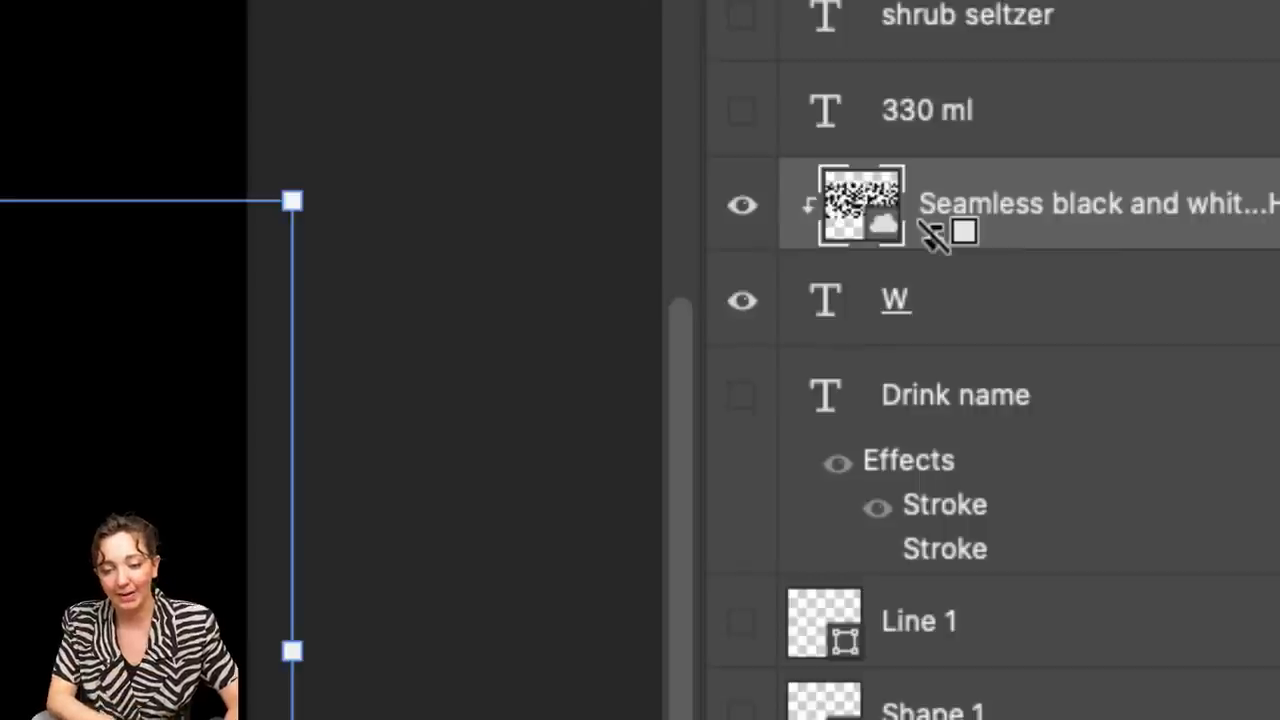
alt+click(932, 237)
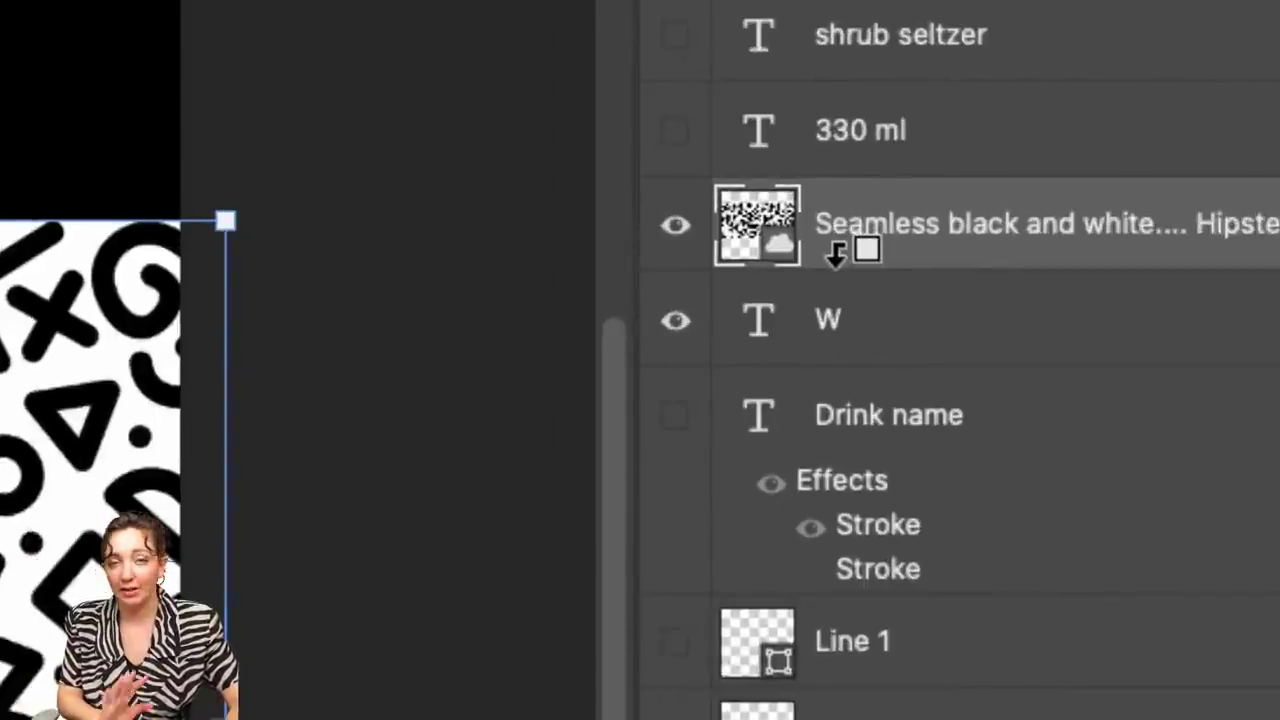
alt+click(836, 254)
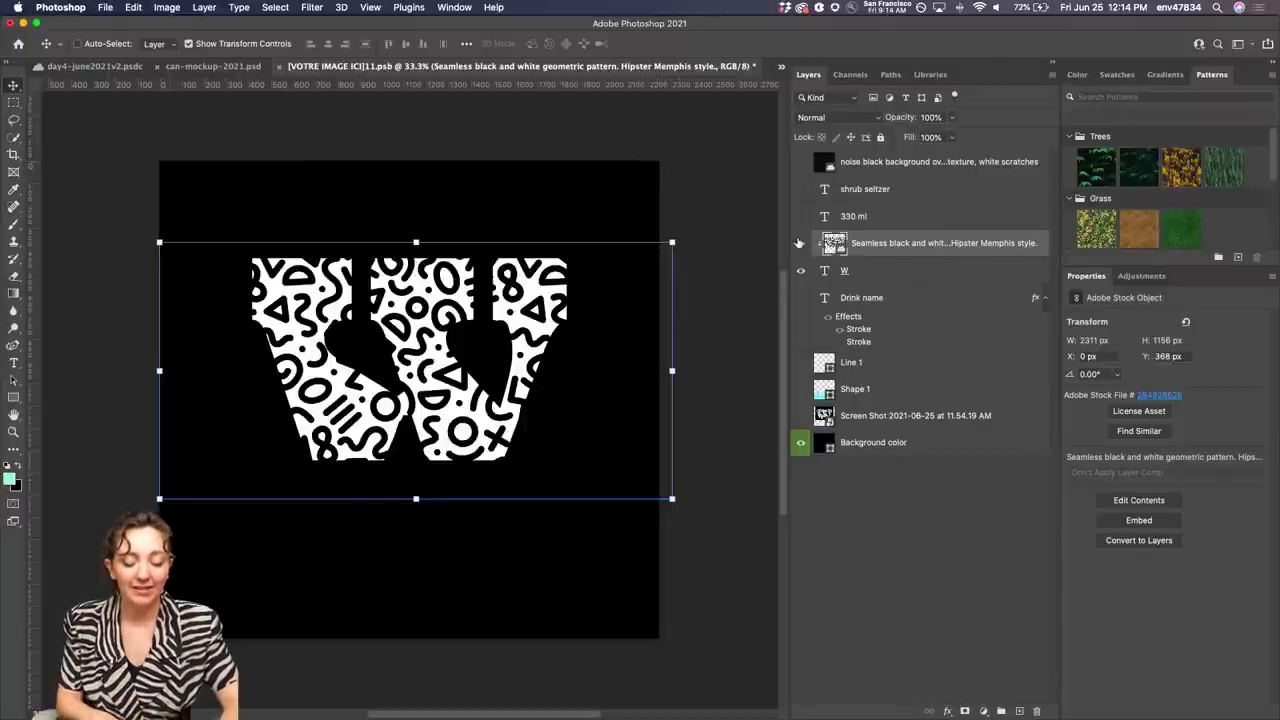
Zoom in to inspect the pattern-filled W, then zoom back out to the full canvas
key(super+plus)
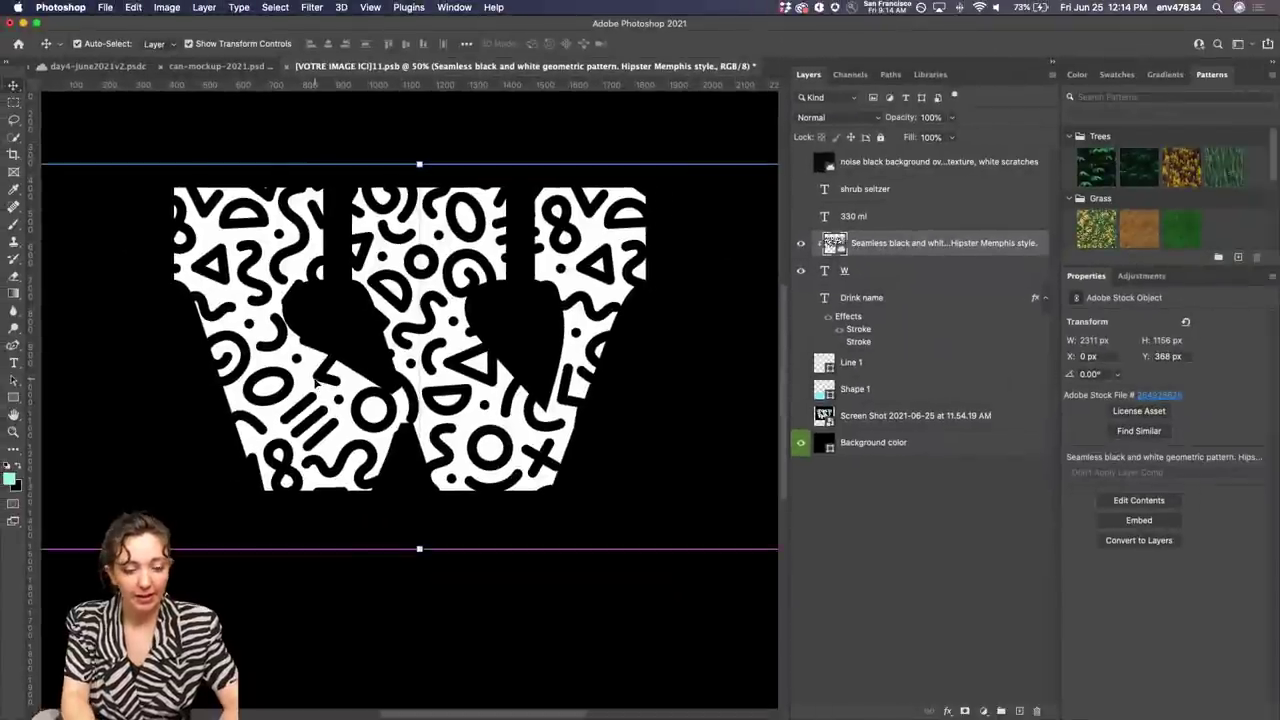
key(super+minus)
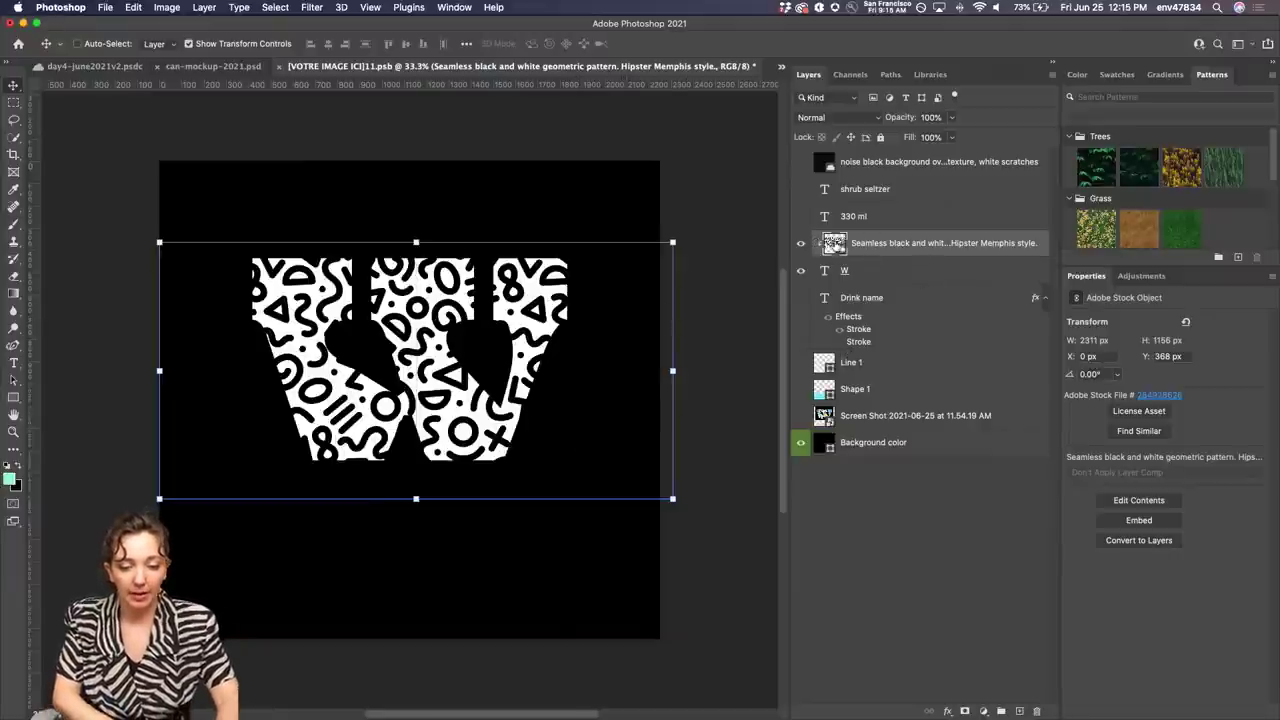
Place the hand-drawn doodle image from Libraries, scaled to about 181% and moved up the canvas
click(930, 75)
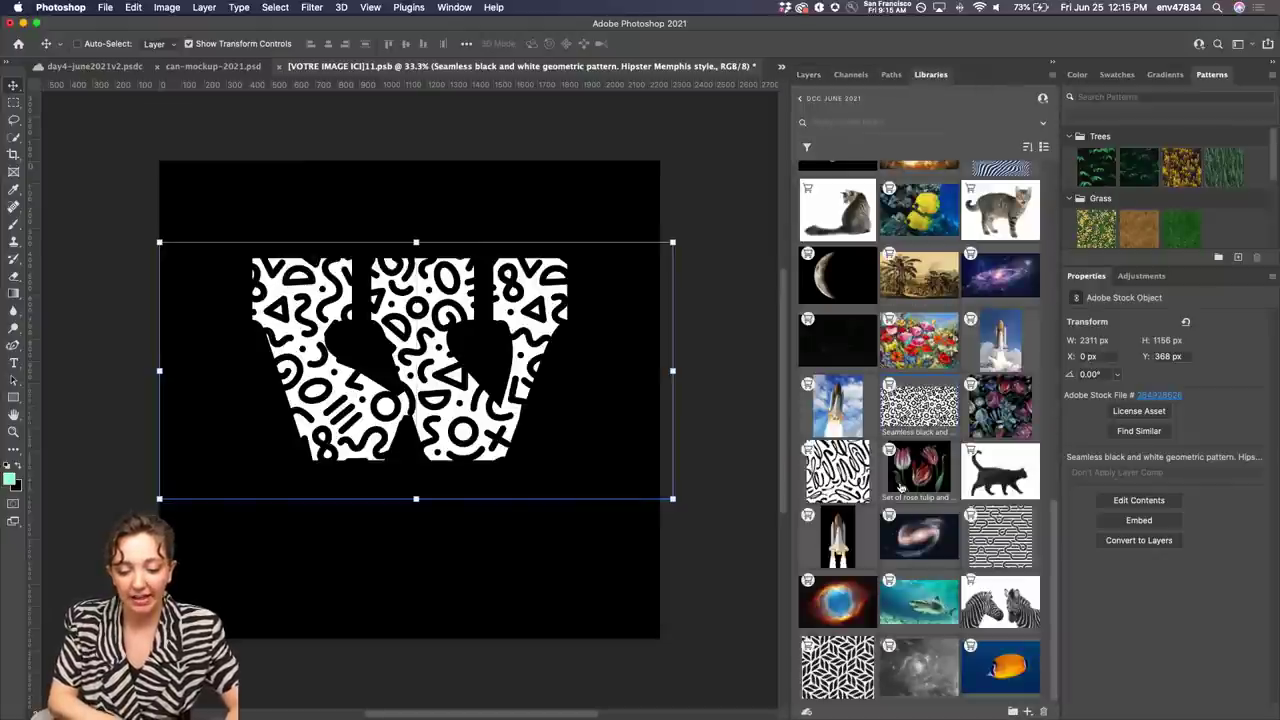
scroll(900, 487, up, 10)
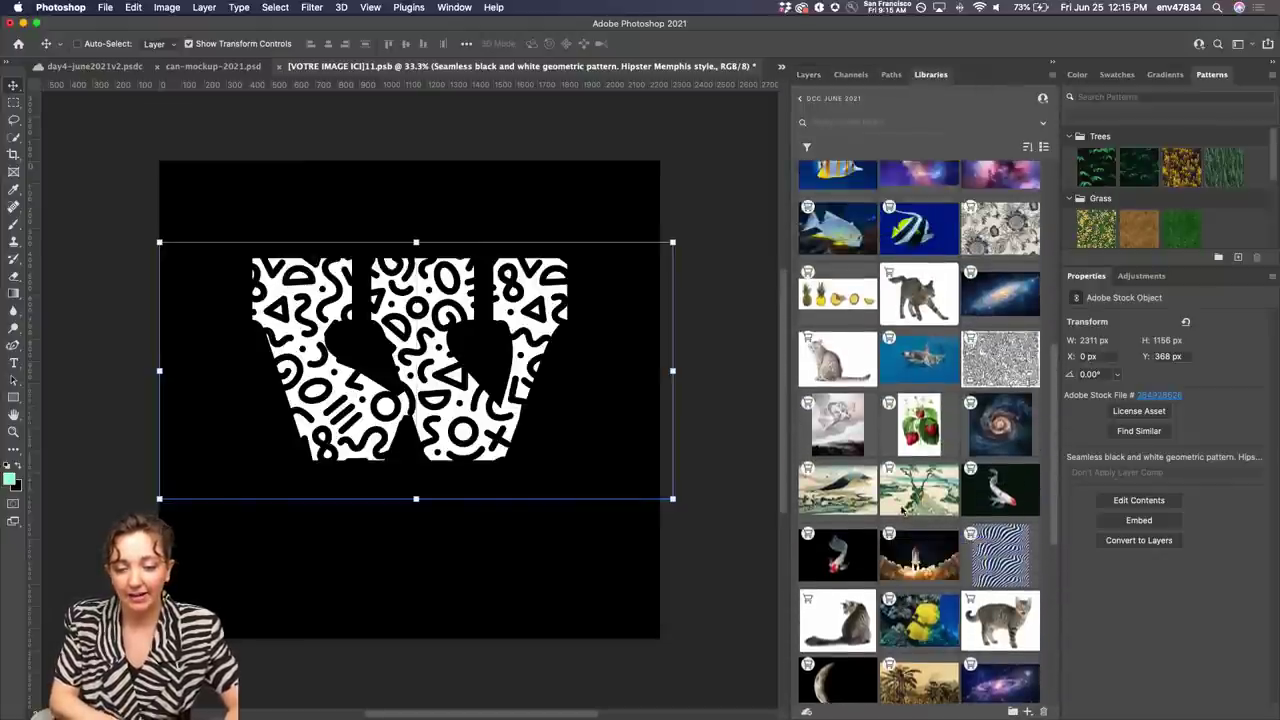
mouse_move(1000, 358)
mouse_down()
mouse_move(381, 316)
mouse_move(418, 314)
mouse_up()
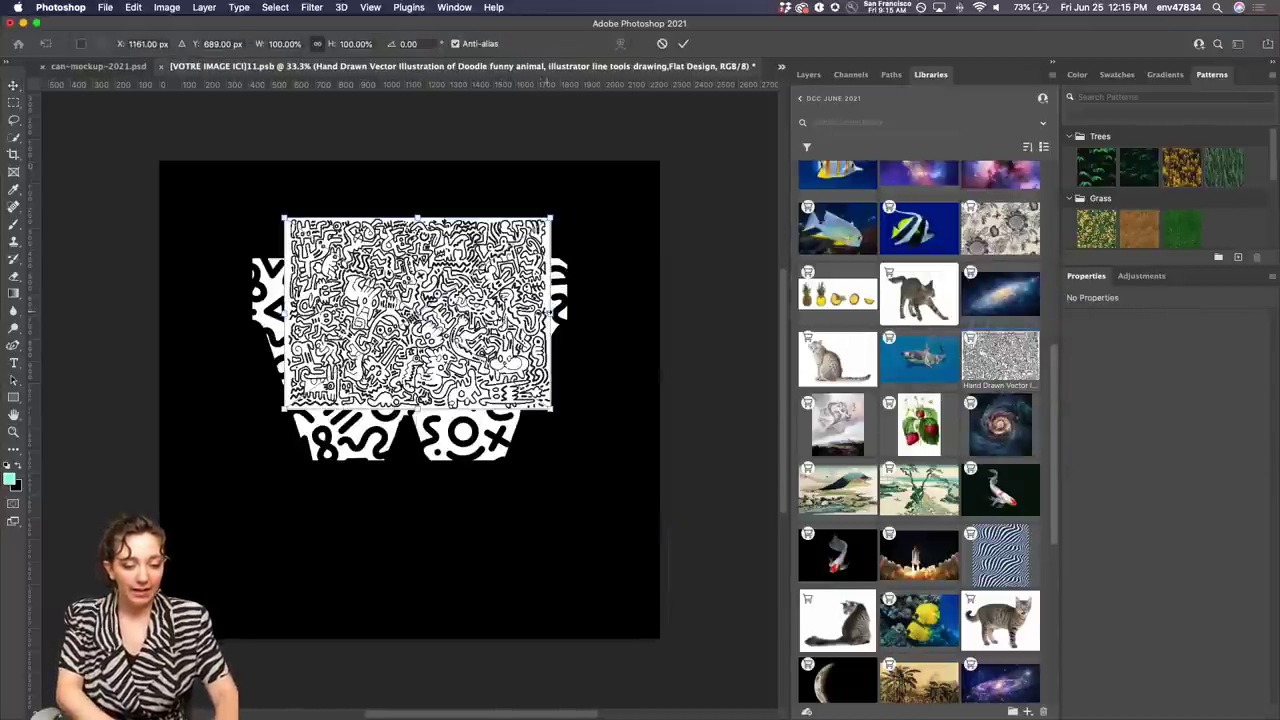
drag(552, 314, 739, 313)
mouse_move(450, 405)
mouse_down()
mouse_move(450, 160)
mouse_move(452, 278)
mouse_up()
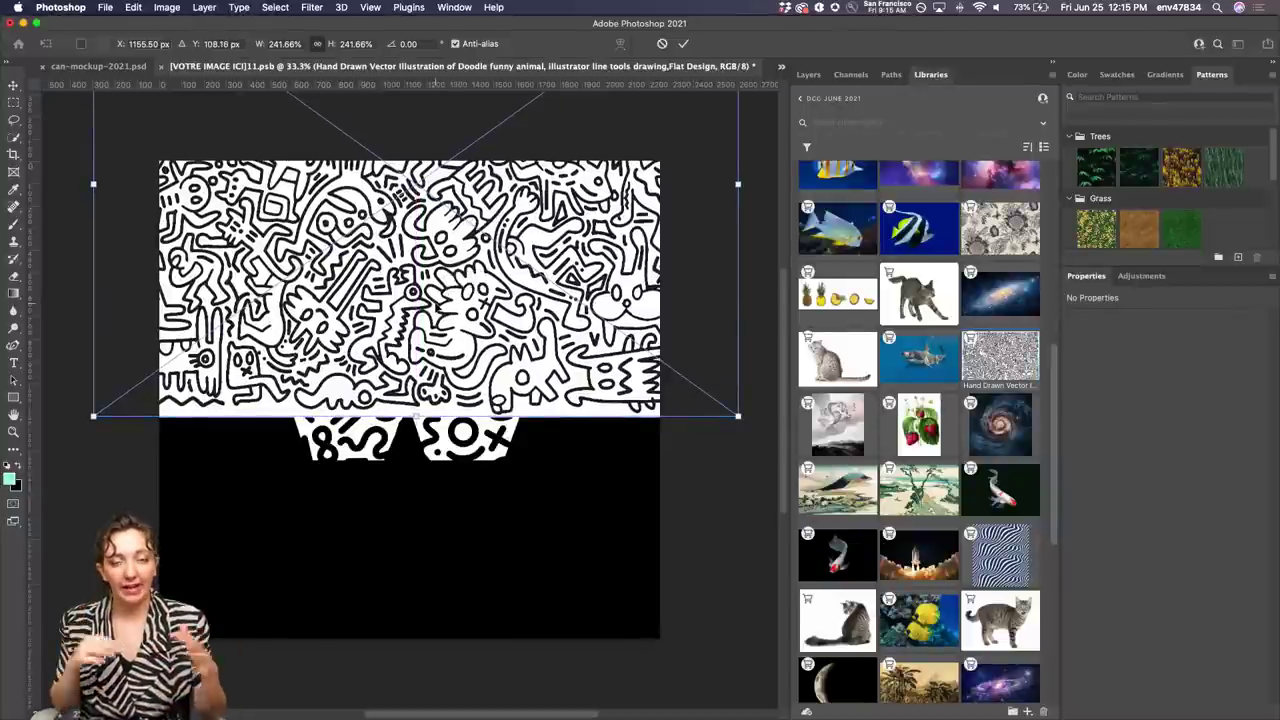
key(super+equal)
key(super+equal)
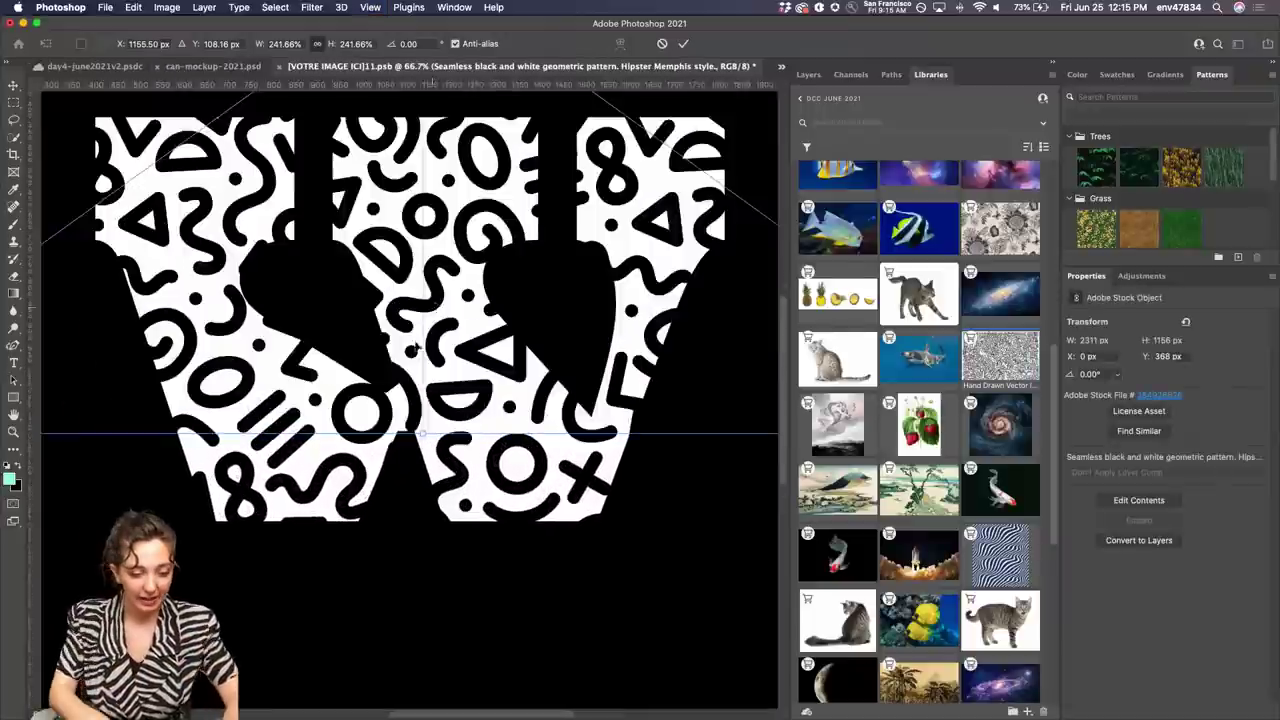
key(shift+Up)
key(shift+Up)
key(shift+Up)
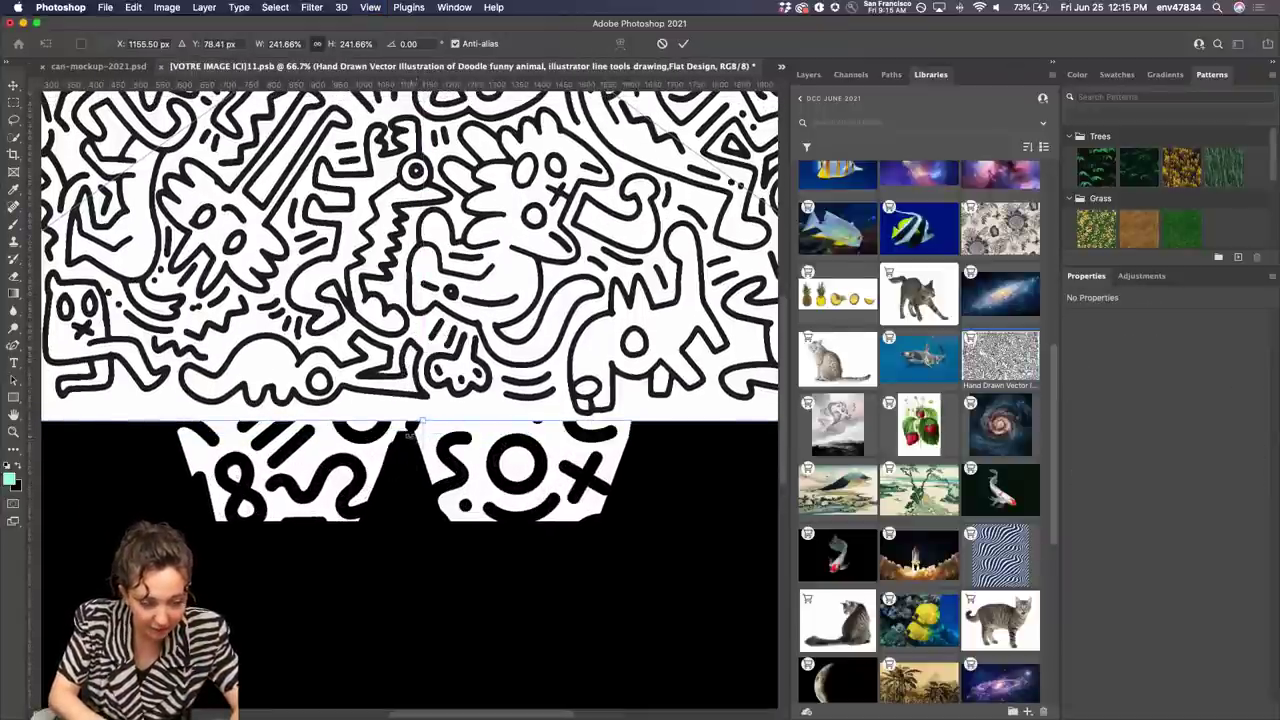
drag(423, 312, 423, 328)
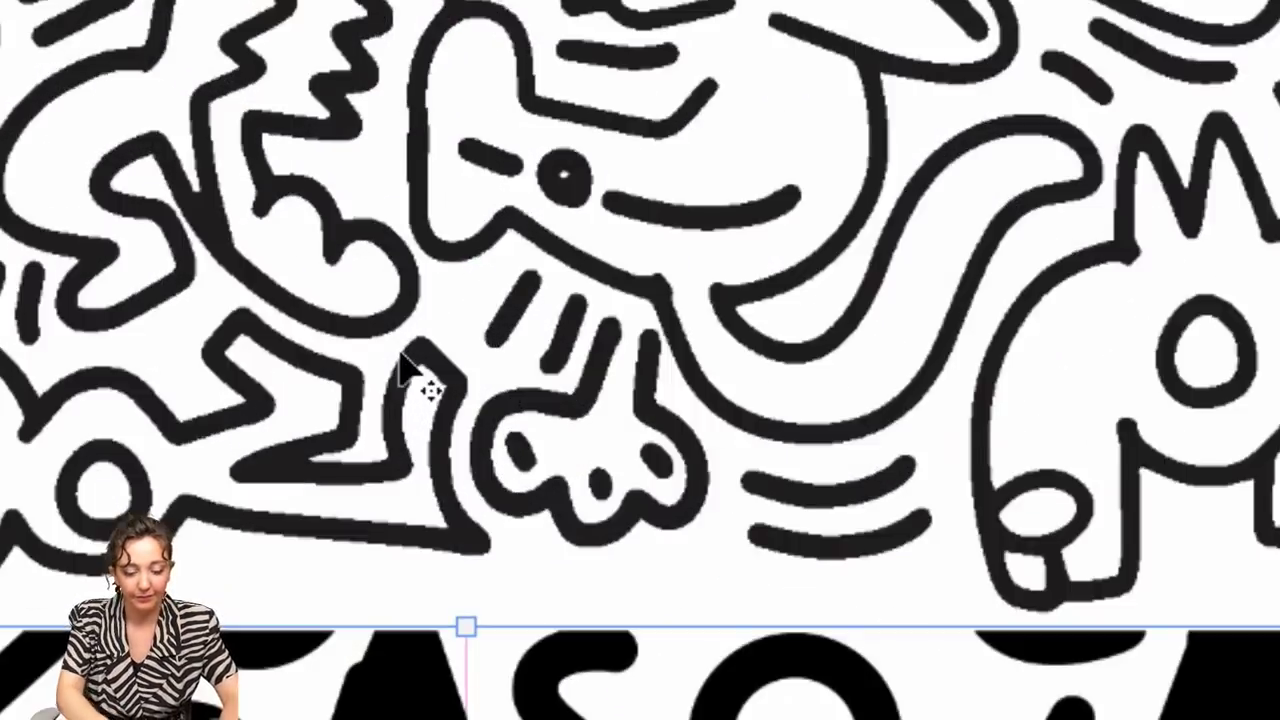
Clip the doodle layer into the W and position it over the letter's upper half
click(808, 74)
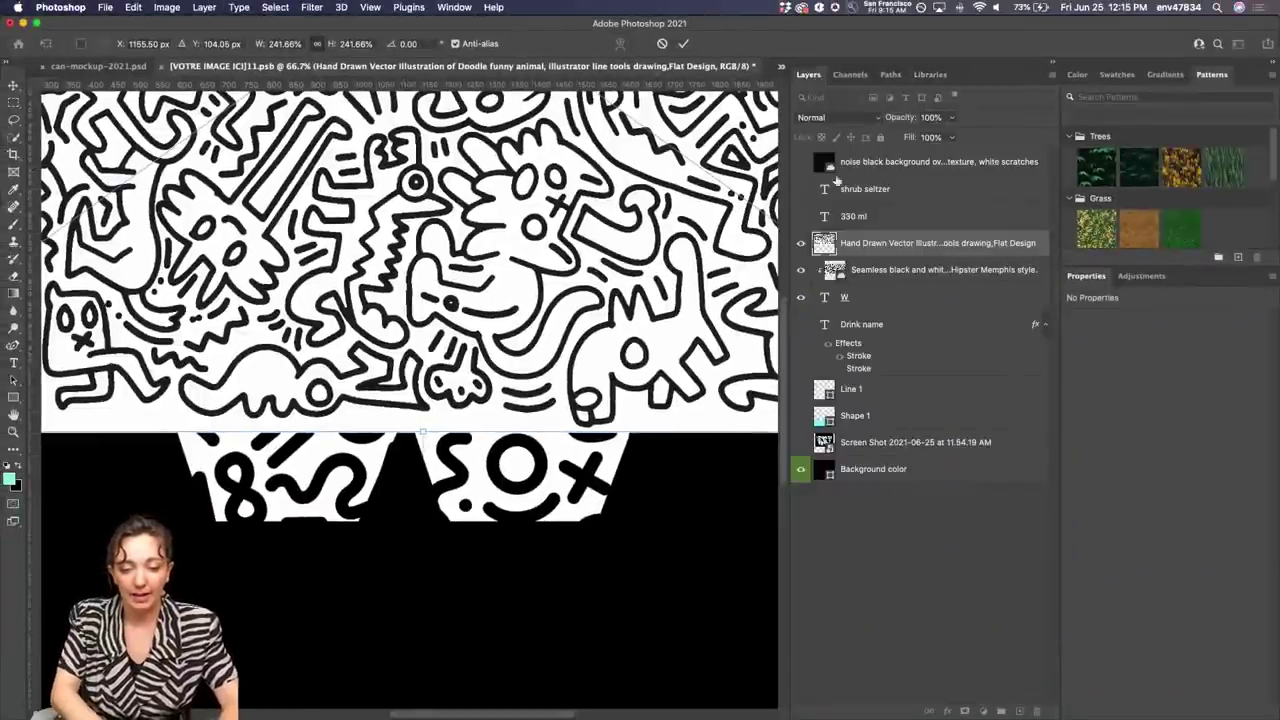
alt+click(852, 253)
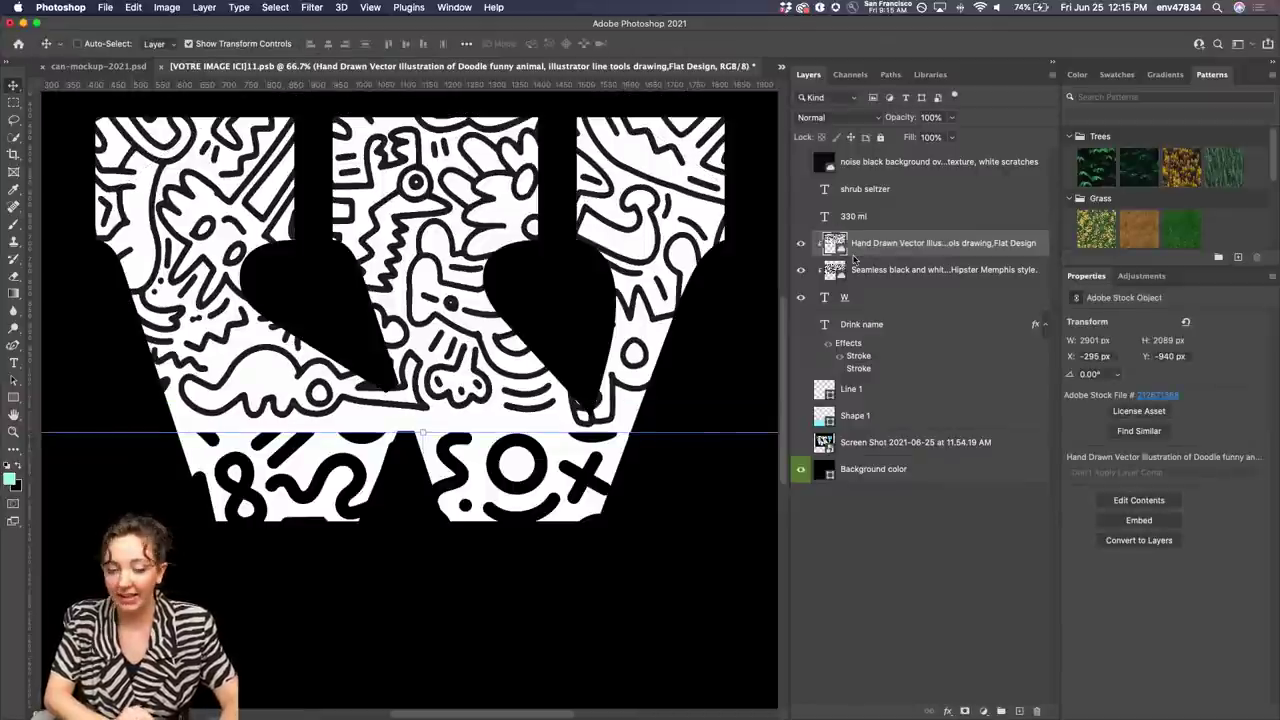
key(super+minus)
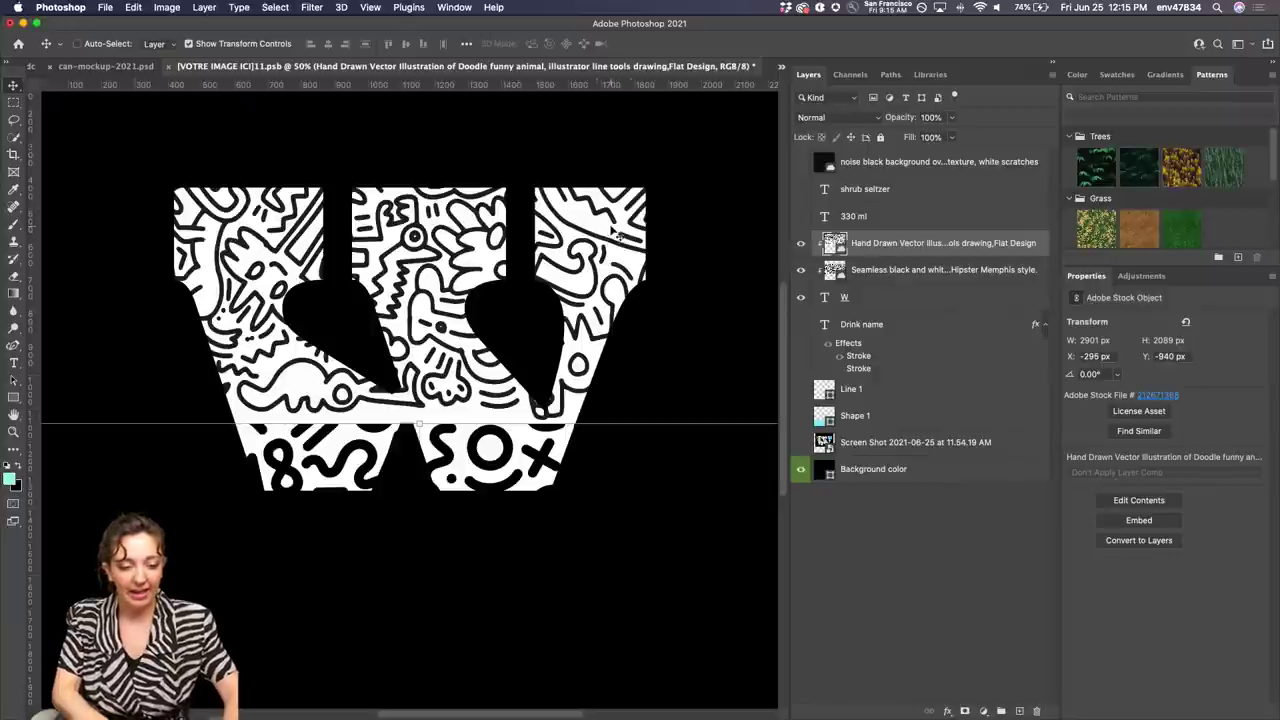
mouse_move(615, 231)
mouse_down()
mouse_move(651, 251)
mouse_move(603, 129)
mouse_move(601, 151)
mouse_up()
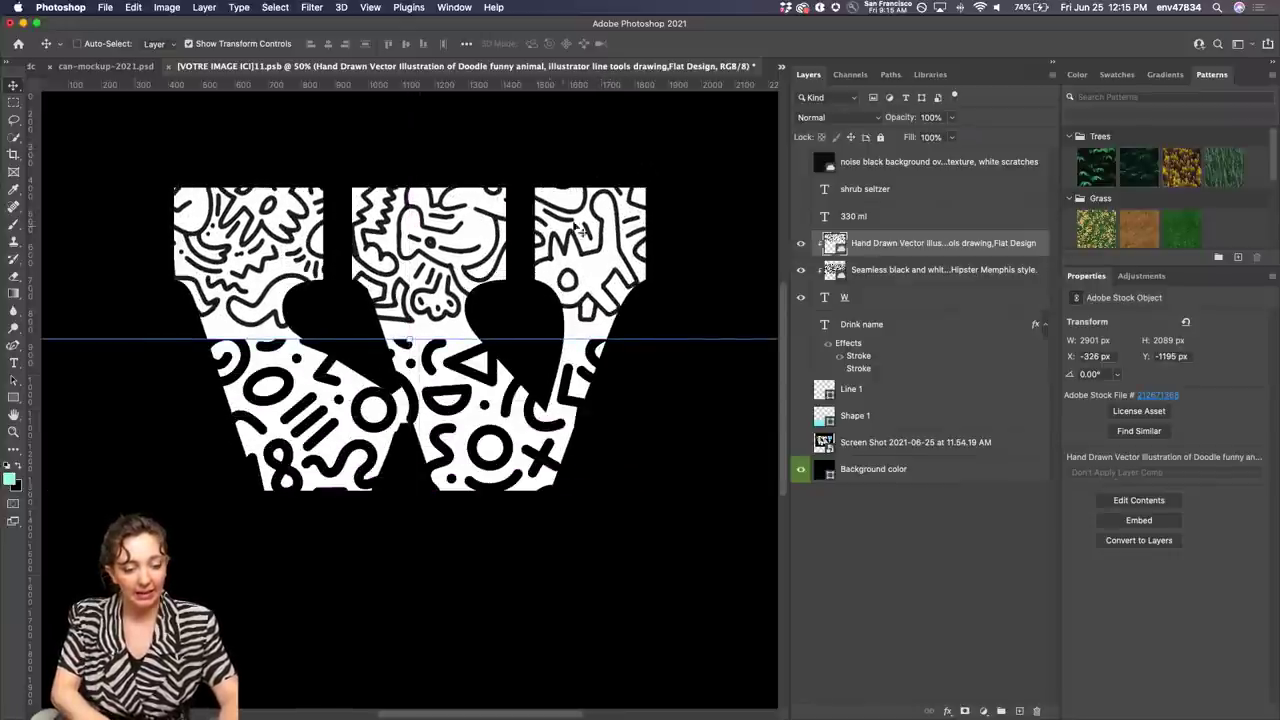
mouse_move(581, 230)
mouse_down()
mouse_move(612, 258)
mouse_move(593, 312)
mouse_up()
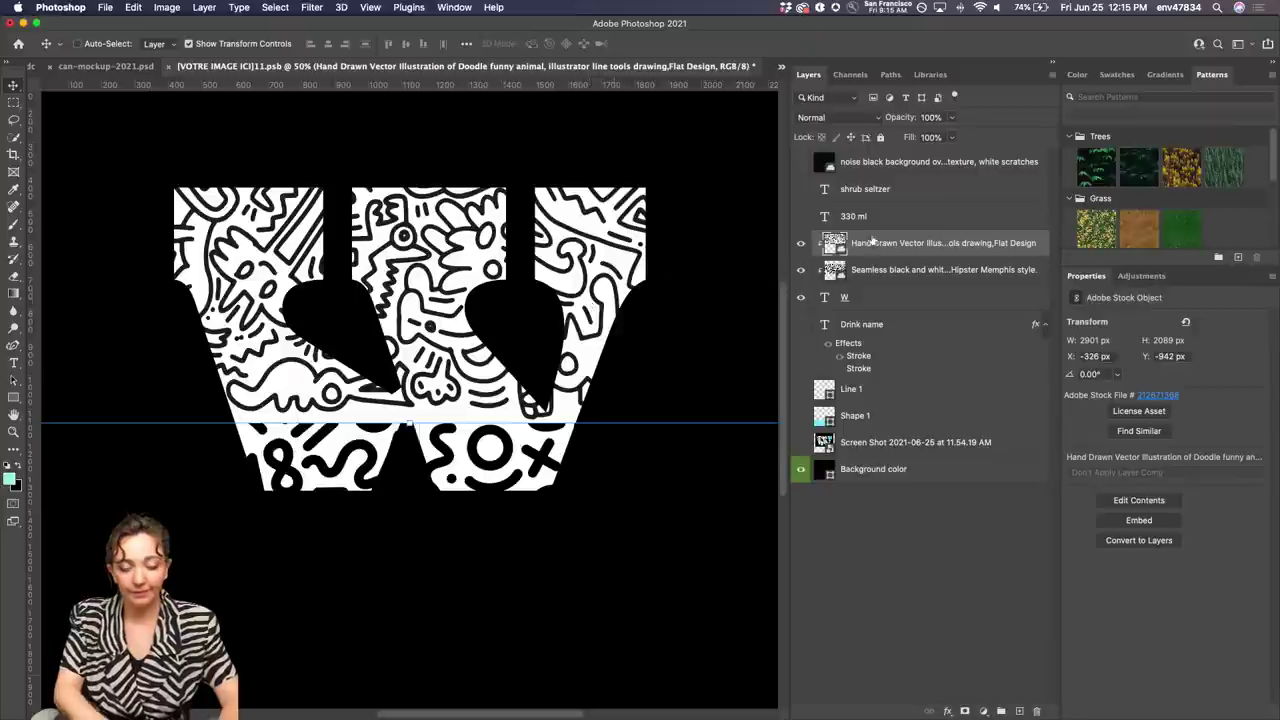
Place the floral seamless pattern over the W's top and clip it into the letter
click(931, 75)
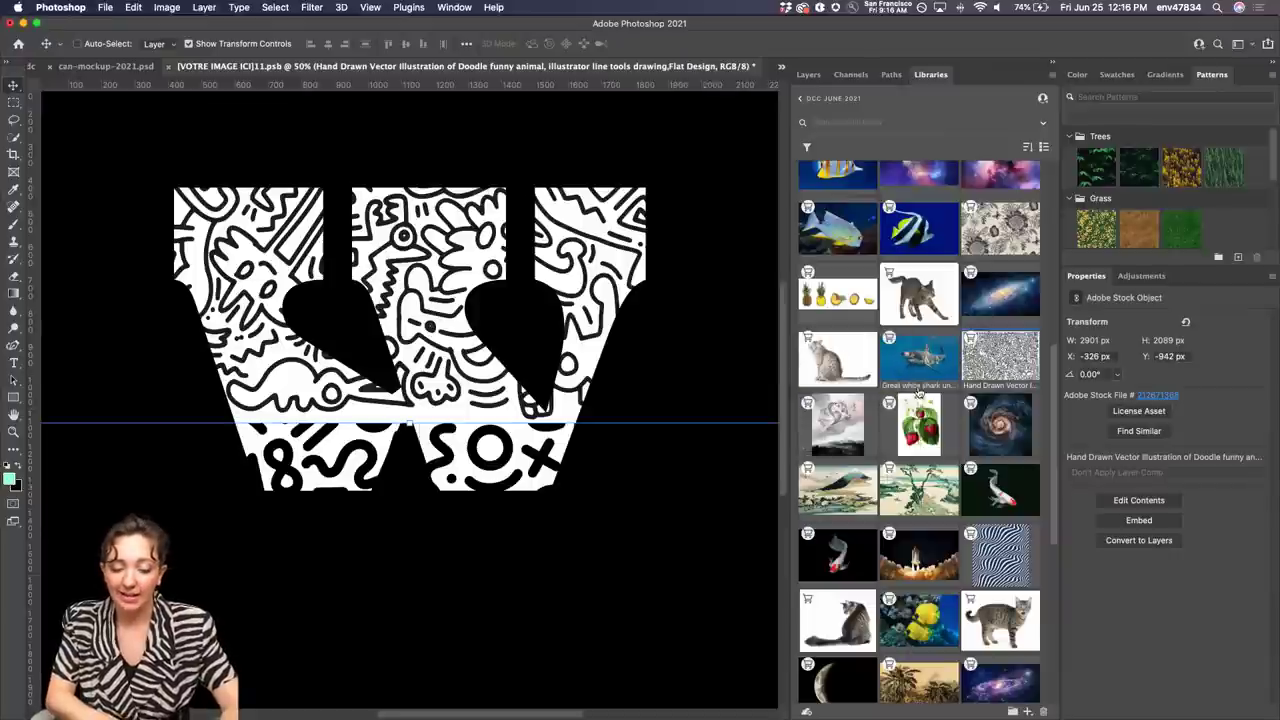
scroll(908, 320, up, 2)
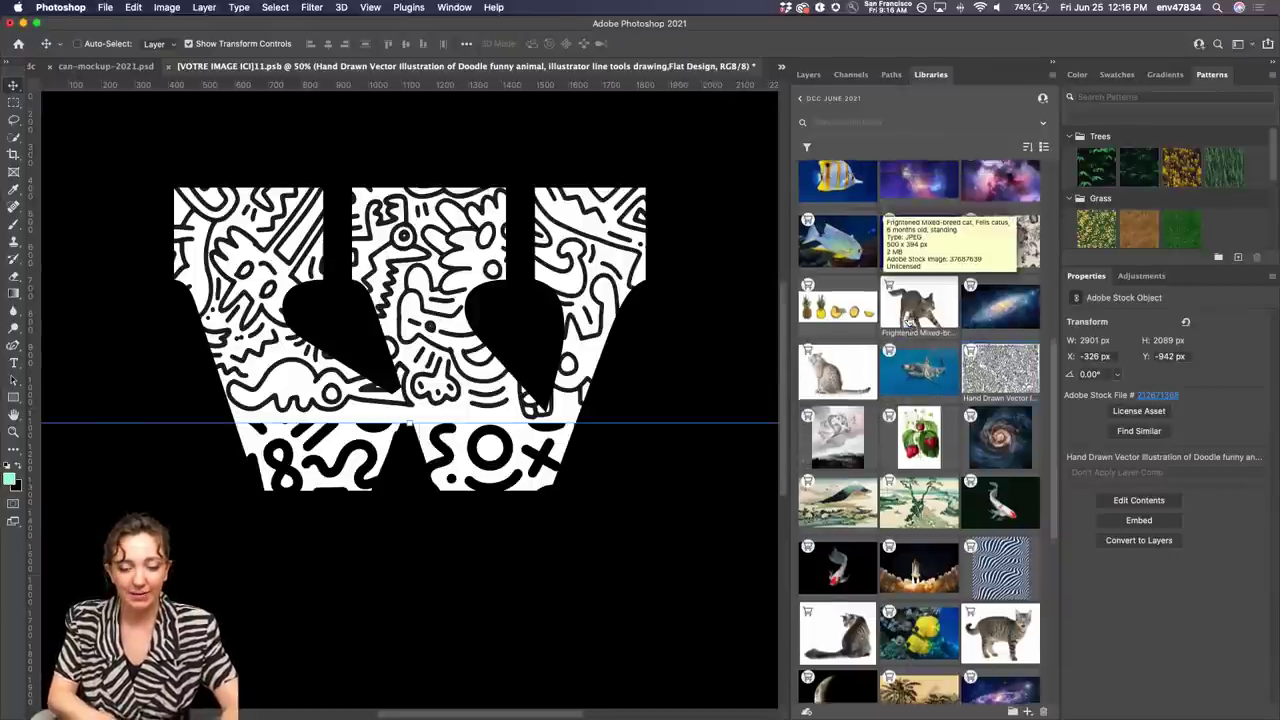
scroll(895, 350, up, 4)
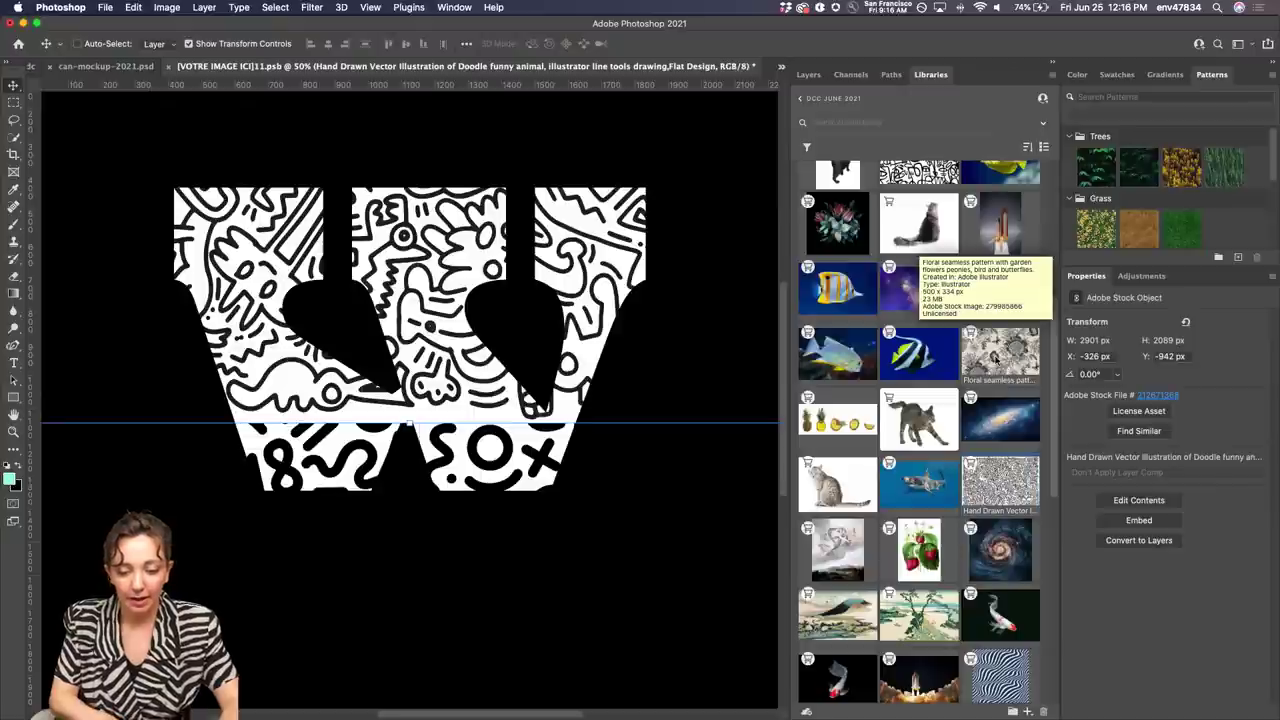
drag(995, 357, 400, 306)
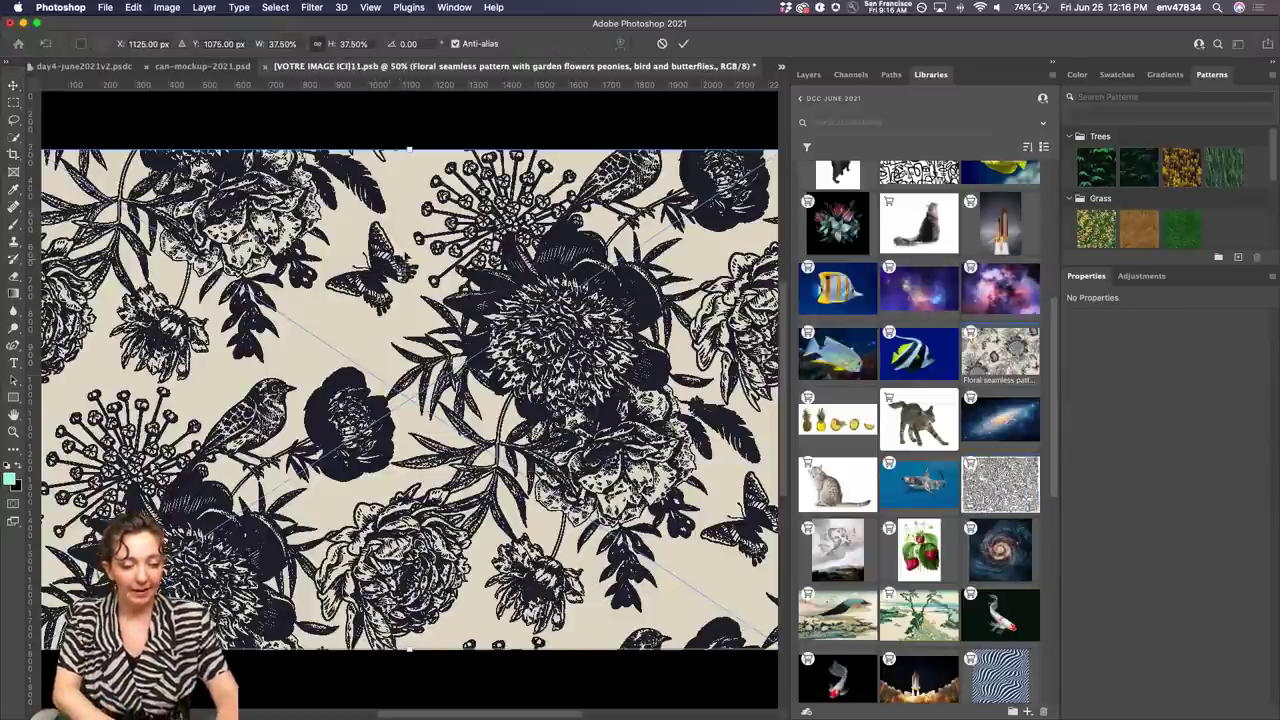
key(super+minus)
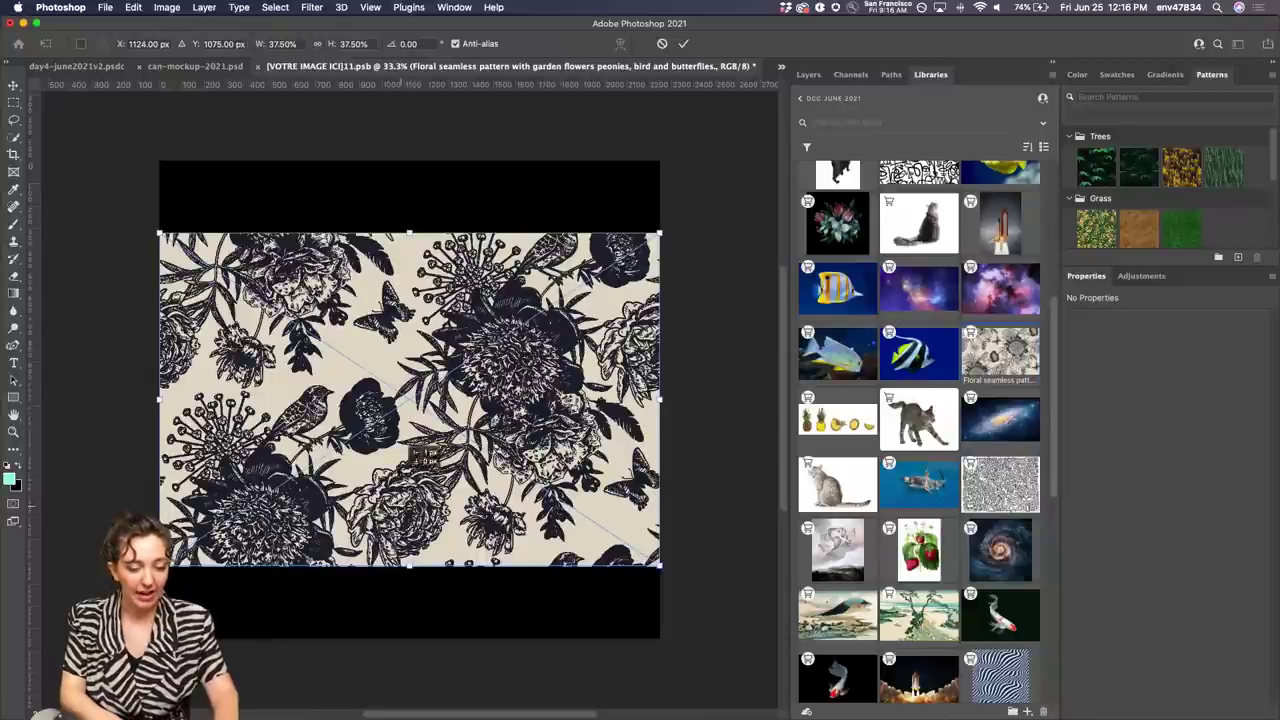
drag(408, 482, 408, 266)
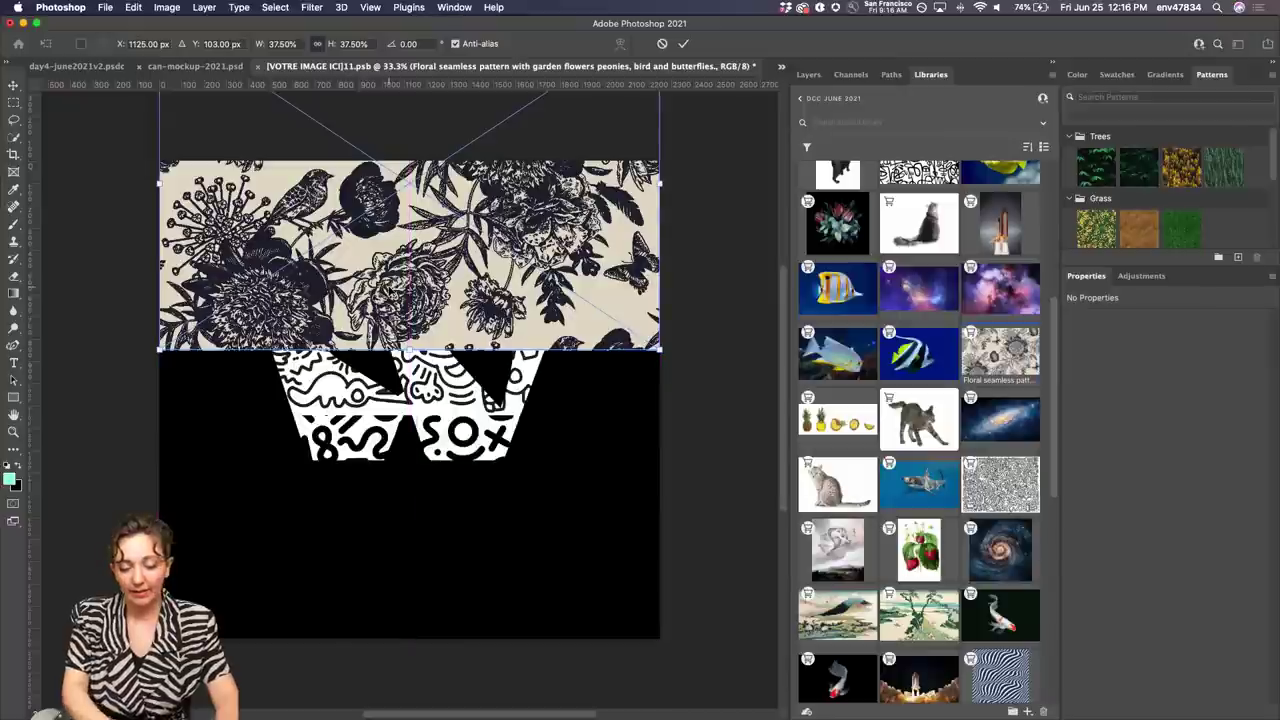
key(Return)
click(808, 74)
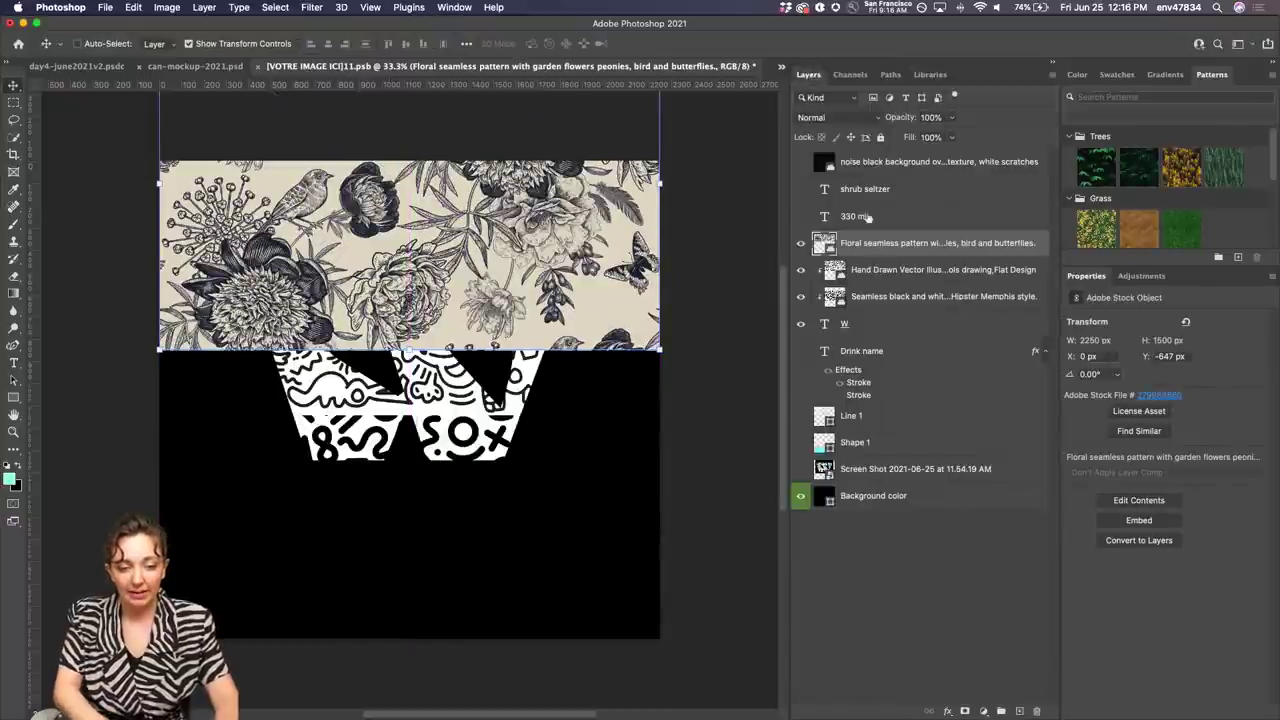
alt+click(880, 252)
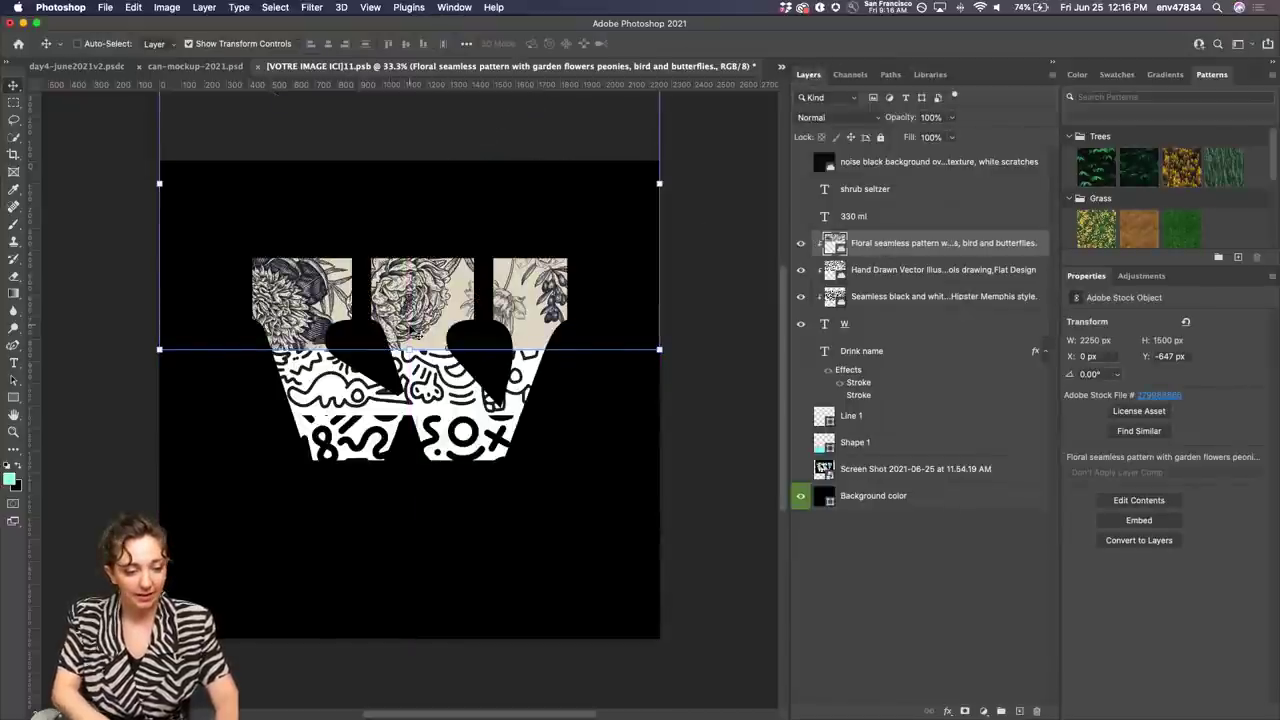
key(b)
key(super+plus)
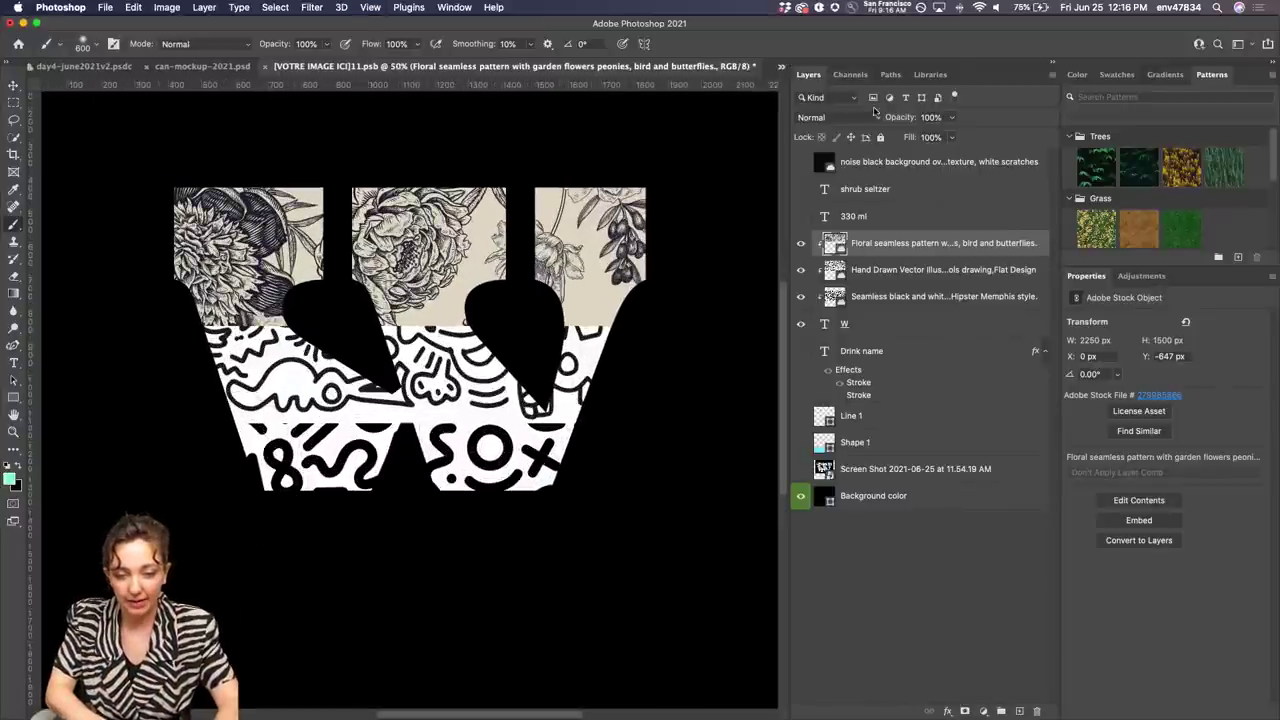
Place the graffiti pattern over the W's left arm and clip it into the letter
click(930, 74)
scroll(917, 333, up, 2)
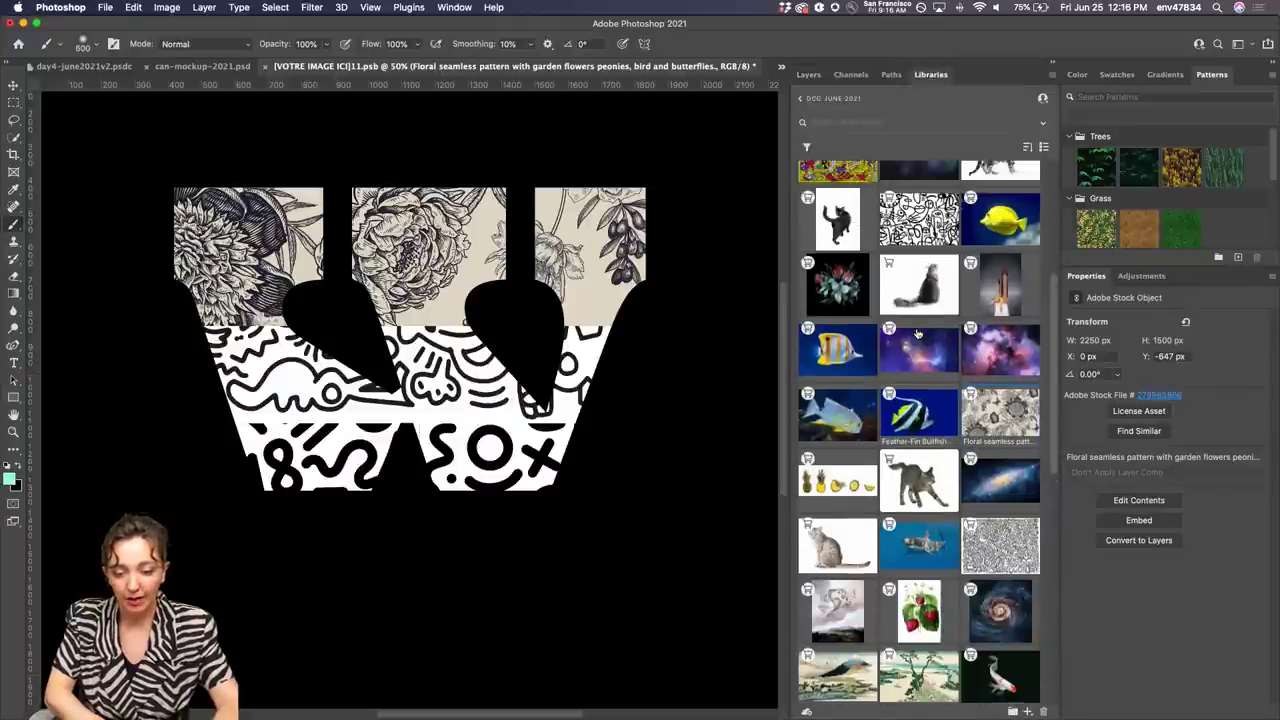
scroll(917, 333, up, 3)
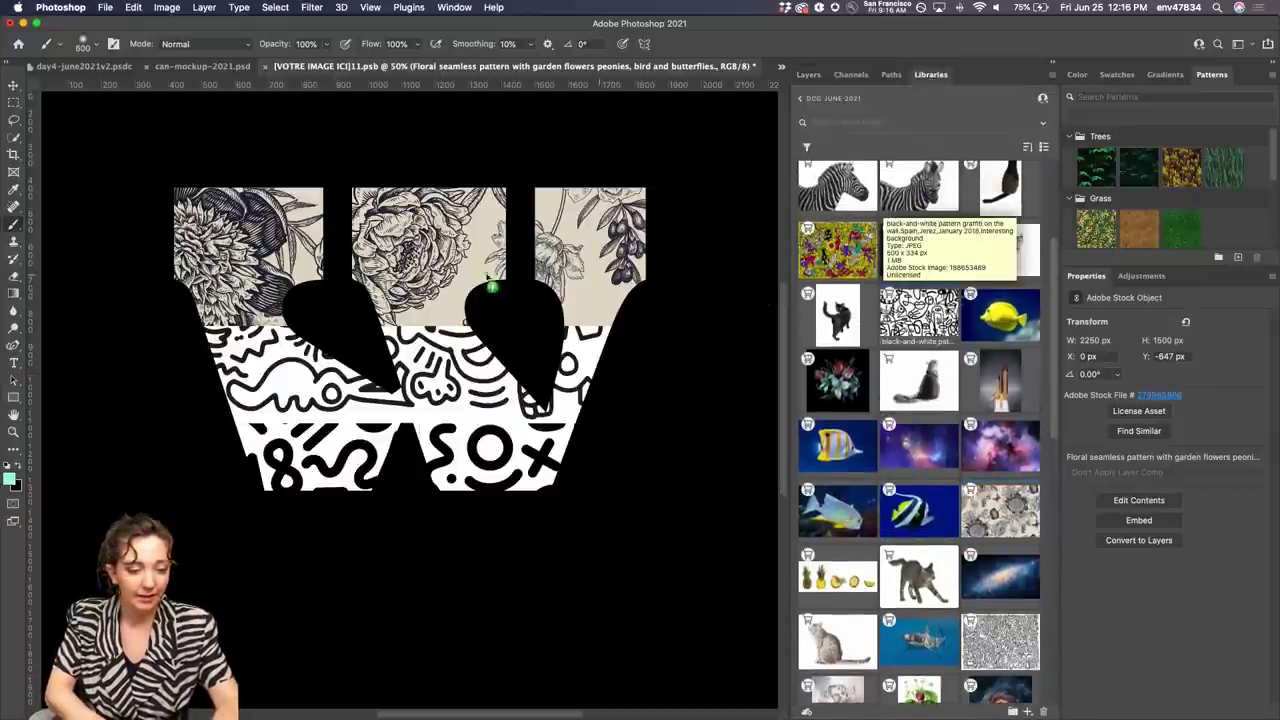
drag(492, 287, 232, 192)
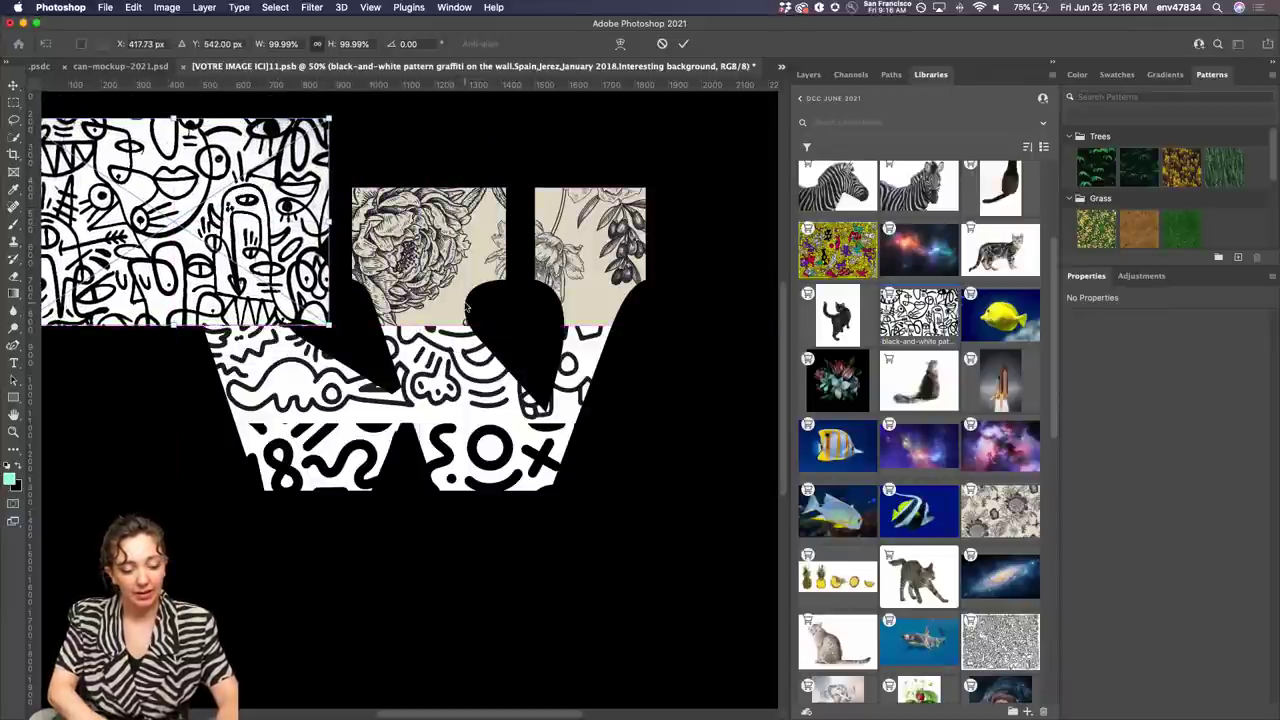
click(808, 76)
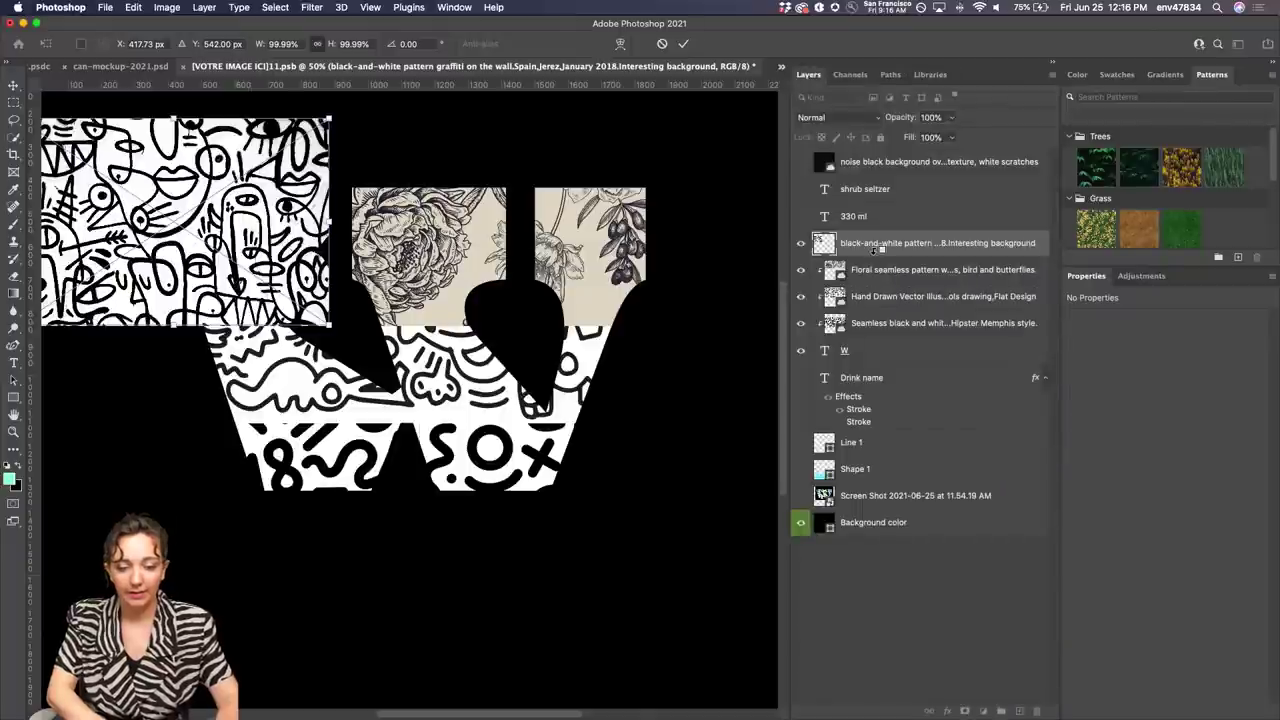
alt+click(875, 254)
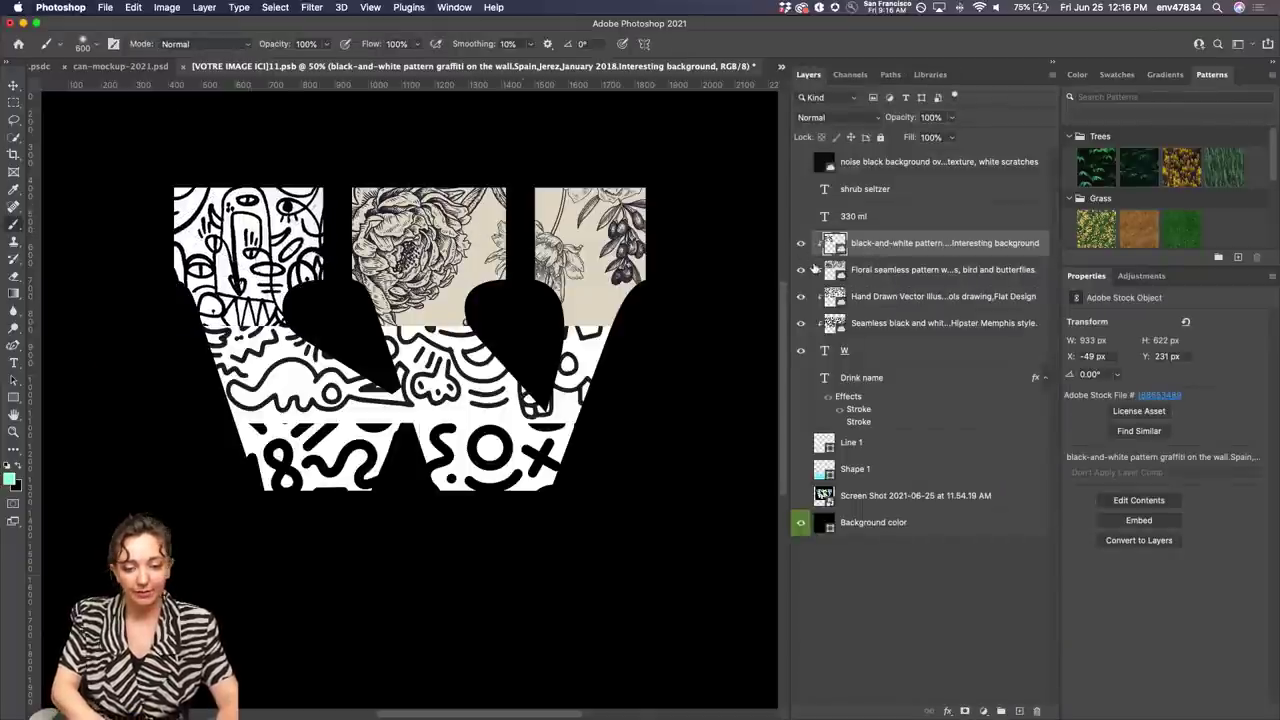
click(888, 268)
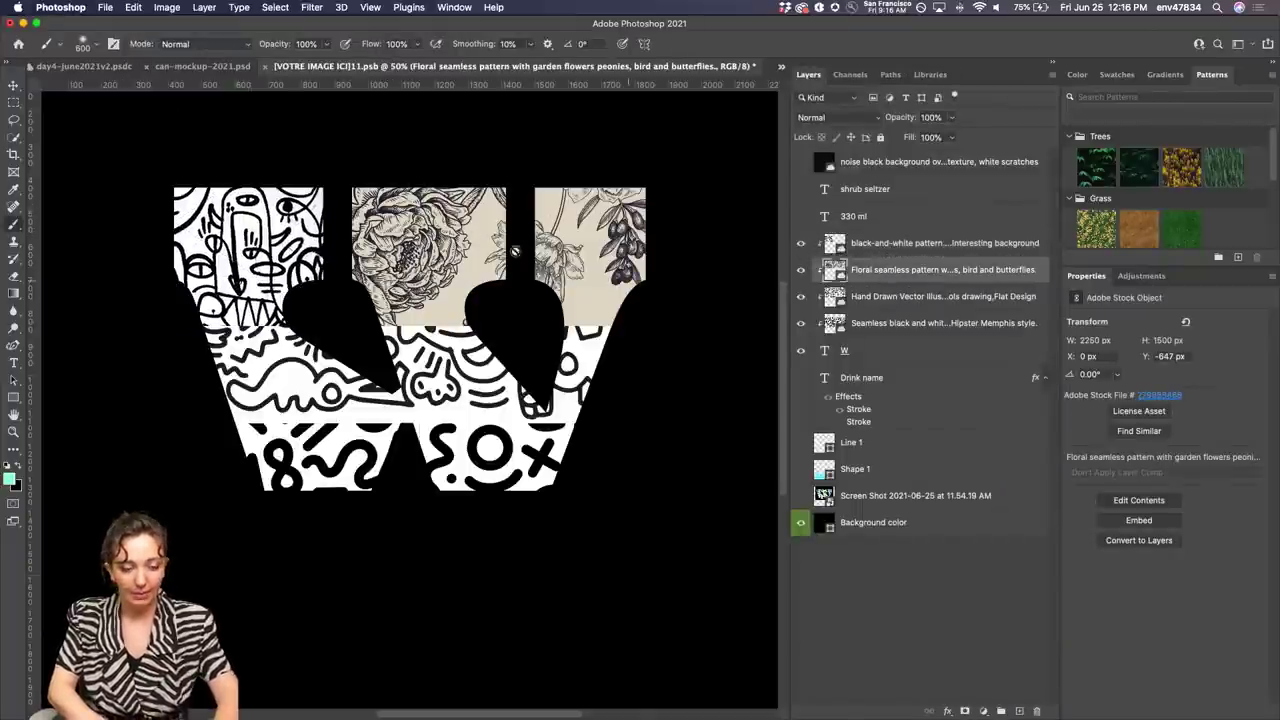
Dismiss the rasterize warning and drag the floral layer right into the W's right arm
click(452, 274)
click(677, 248)
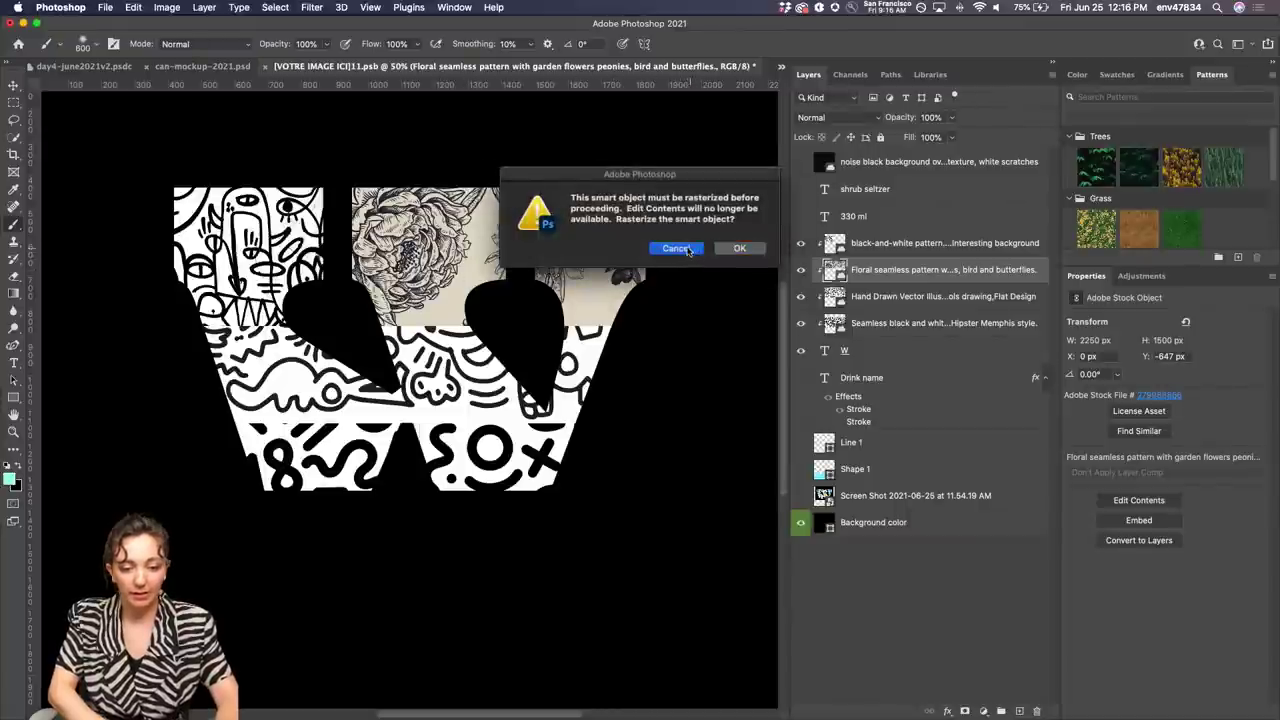
key(v)
mouse_move(412, 225)
mouse_down()
mouse_move(530, 225)
mouse_move(635, 266)
mouse_move(621, 312)
mouse_up()
key(super+minus)
key(b)
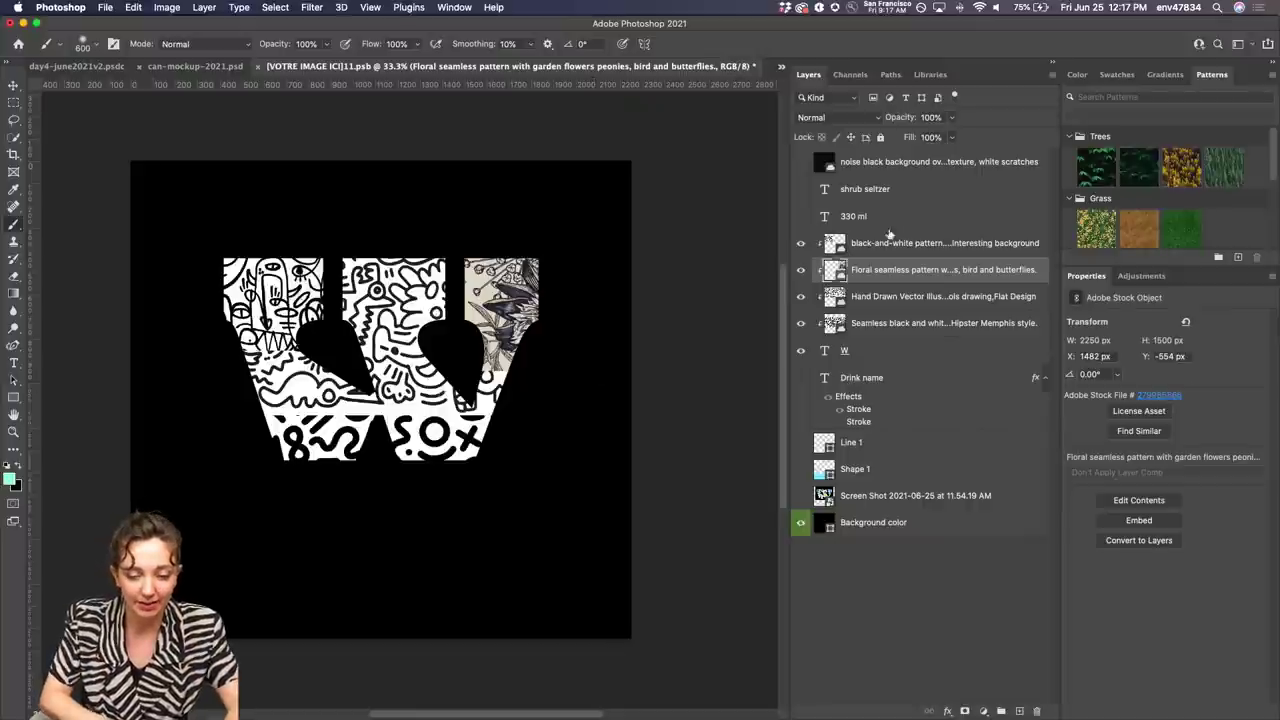
click(890, 351)
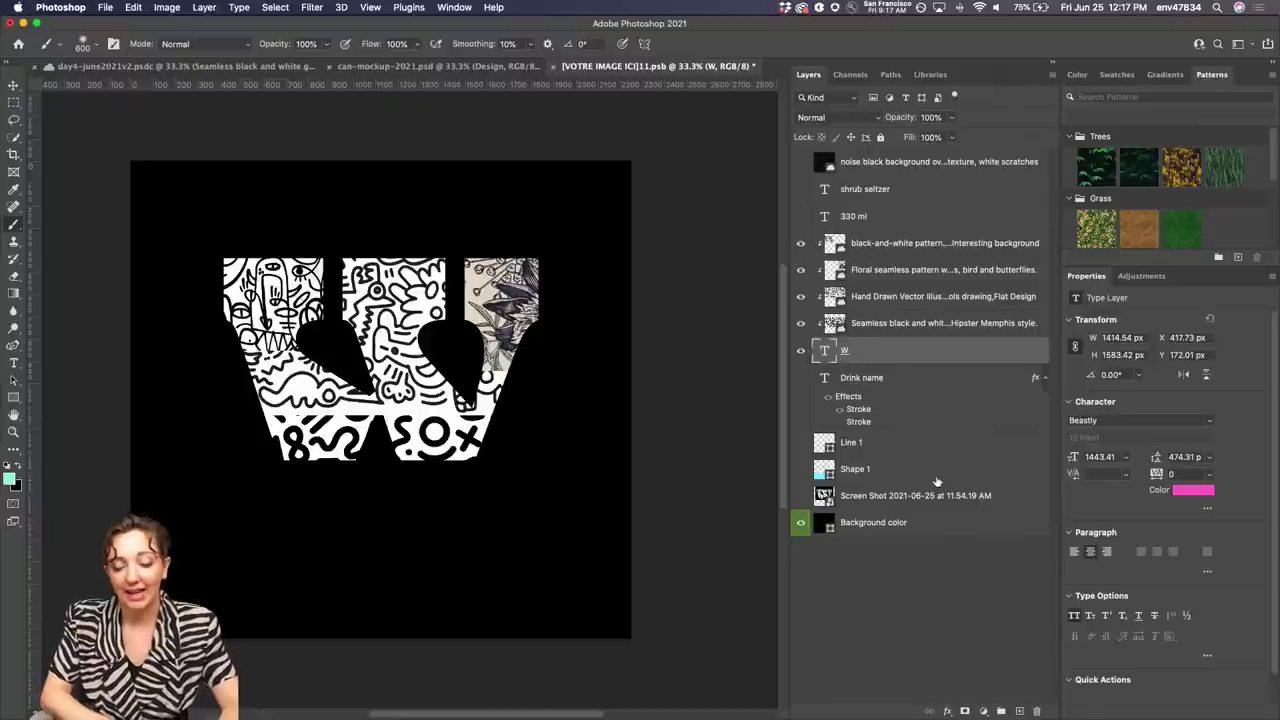
click(1207, 419)
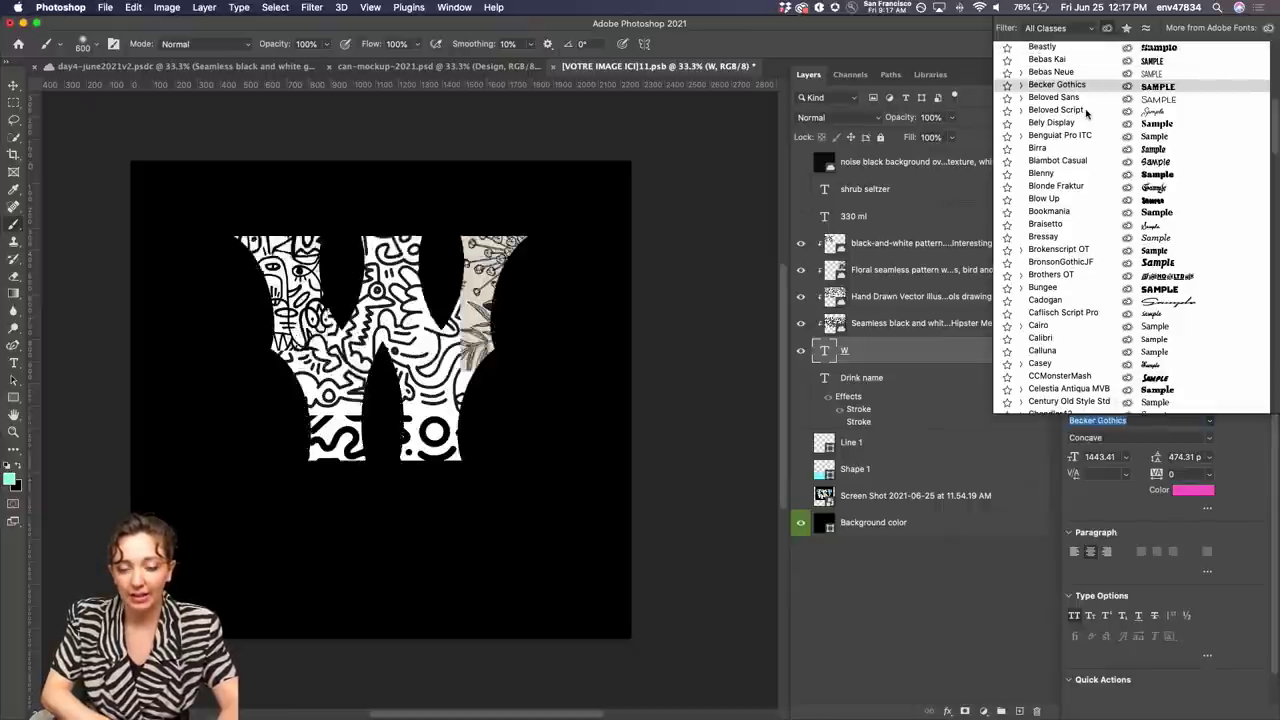
scroll(1088, 105, down, 15)
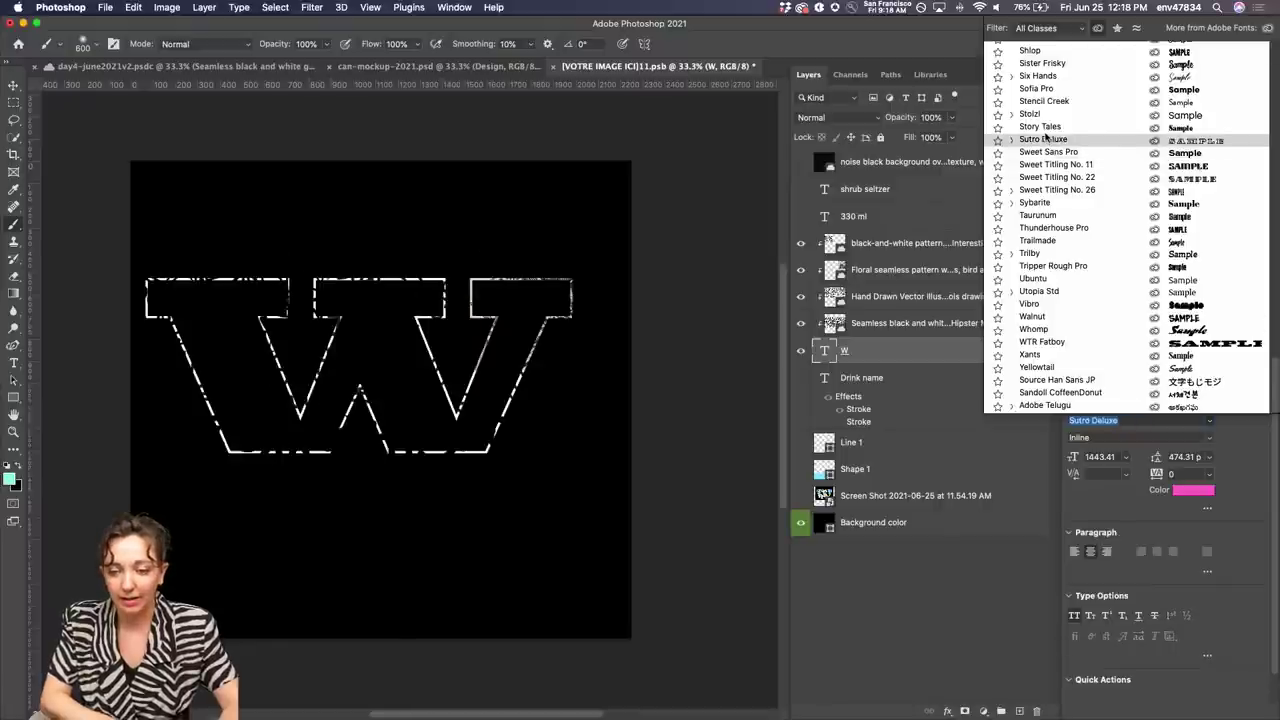
key(Return)
click(708, 341)
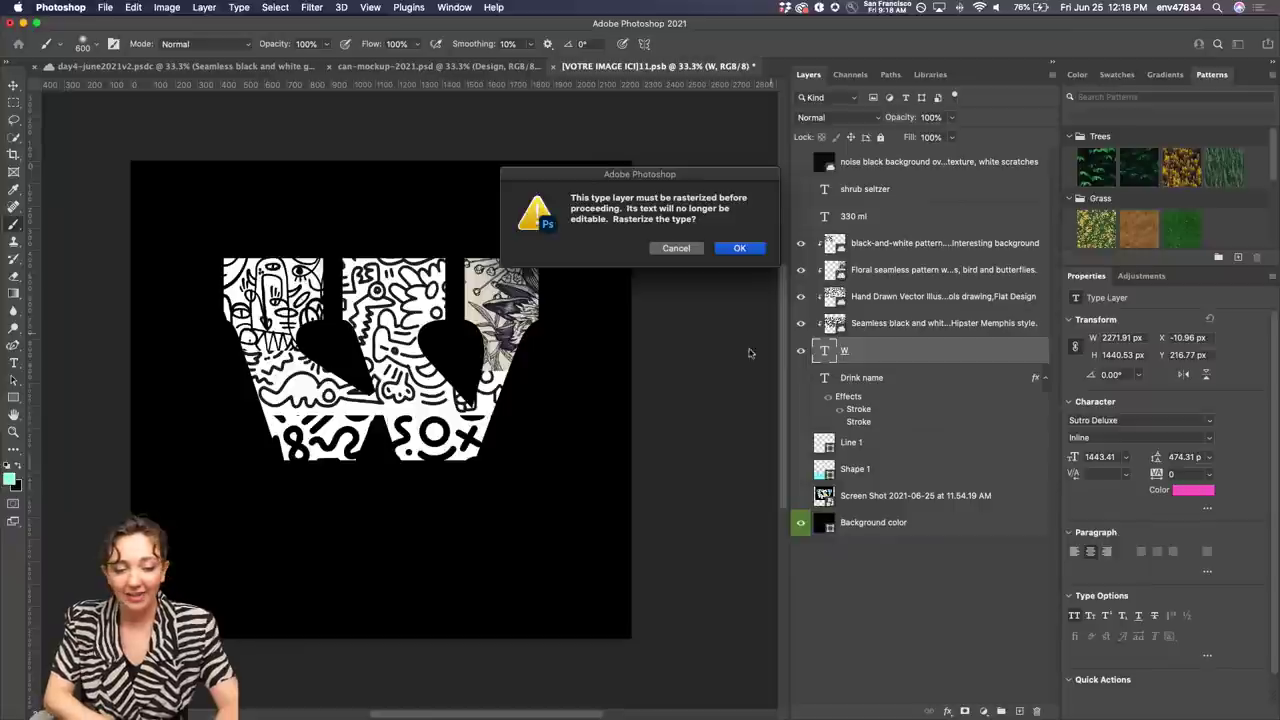
click(680, 252)
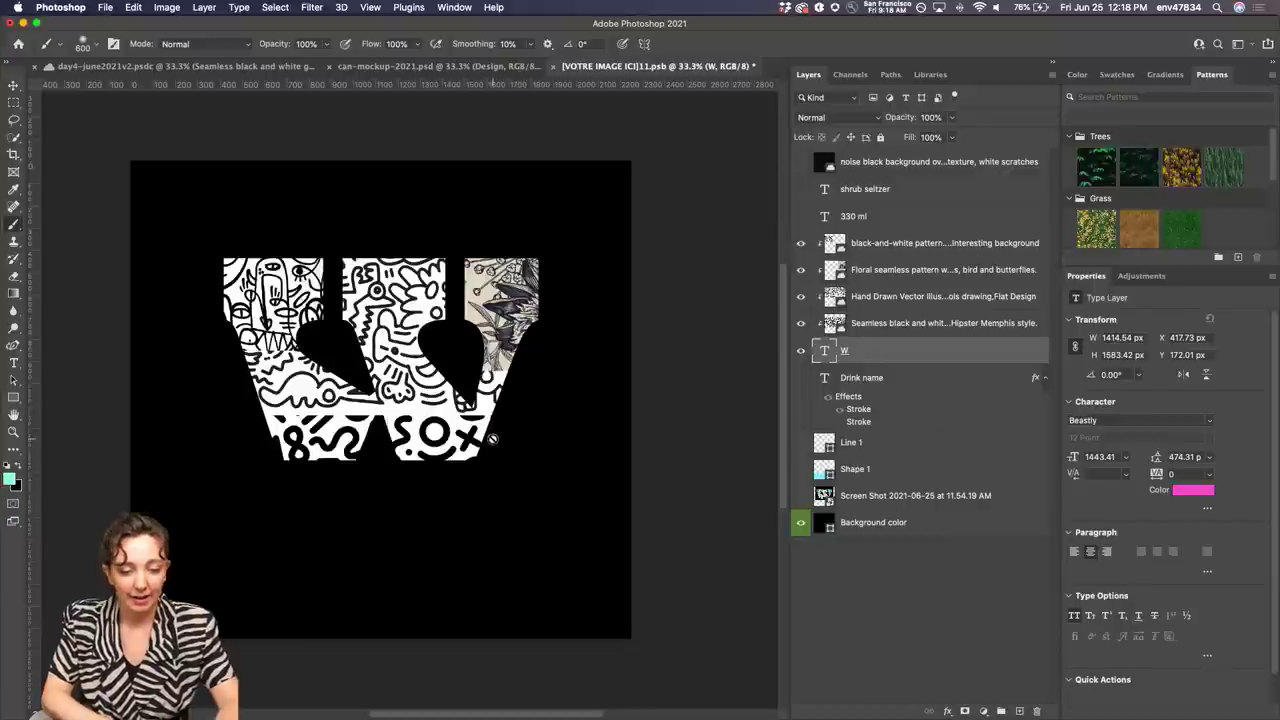
click(885, 244)
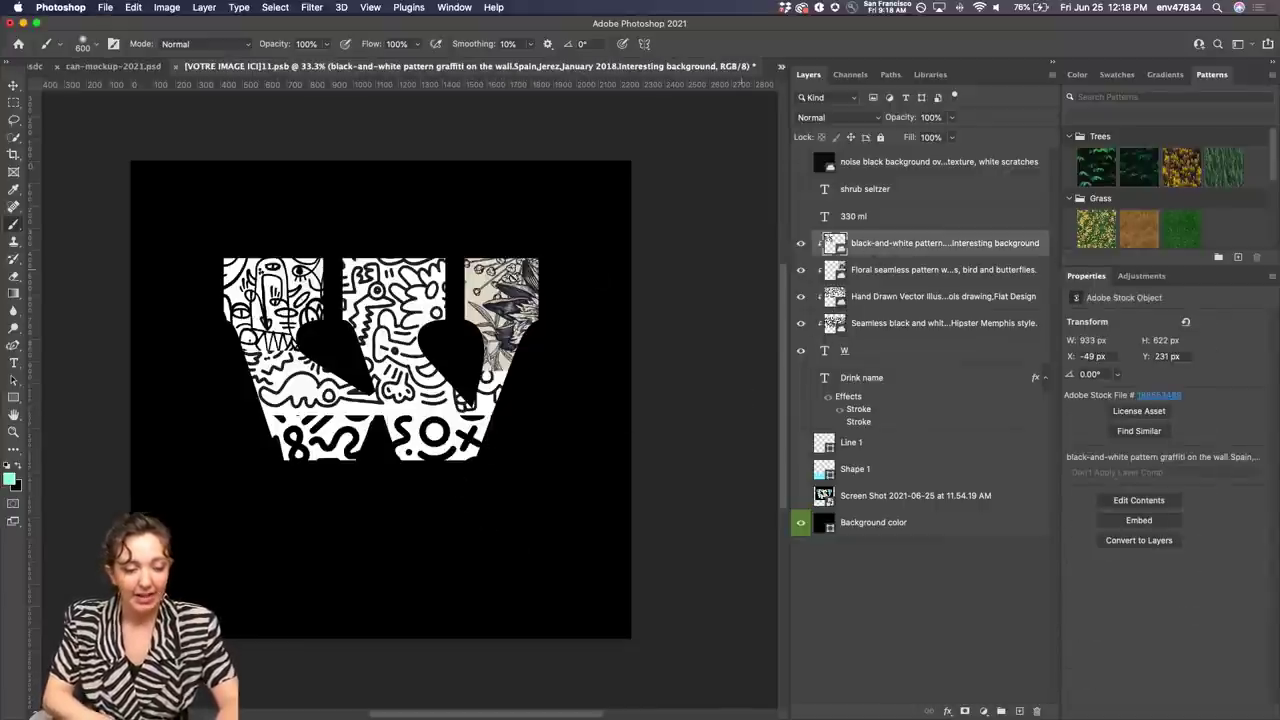
Add a Drop Shadow to the W layer, adjust its angle, and colour it yellow
click(881, 357)
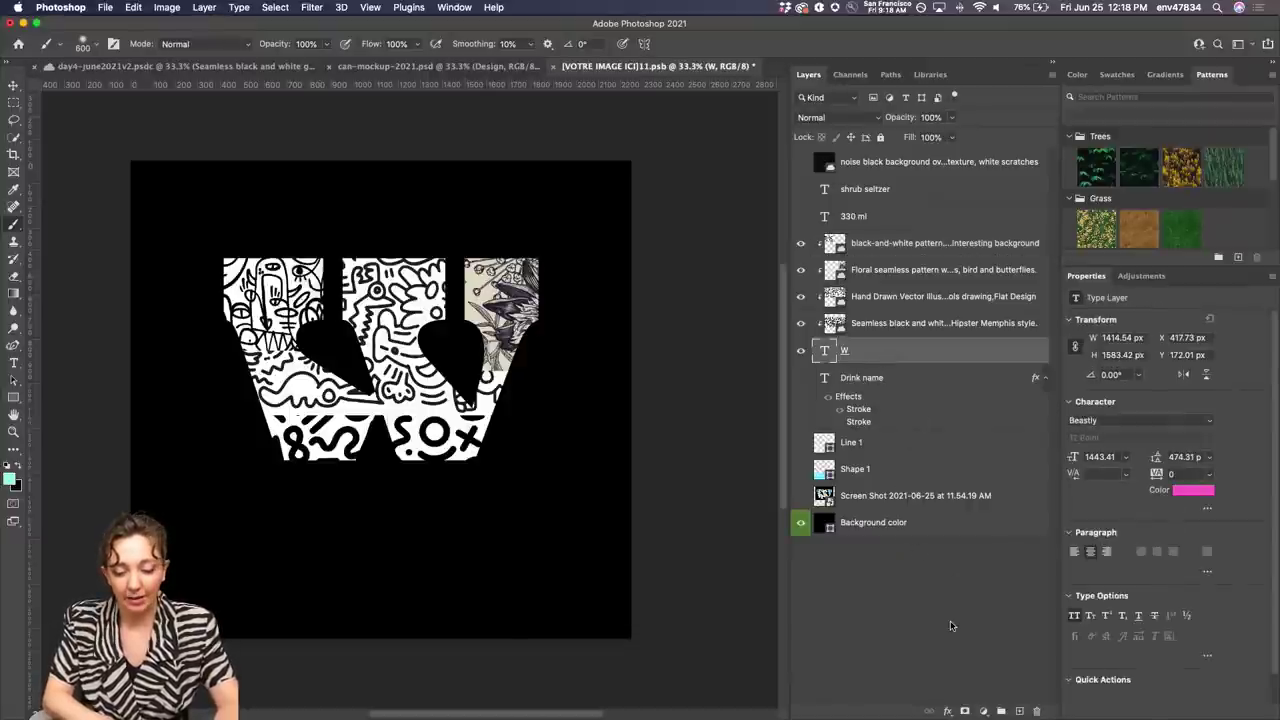
click(948, 710)
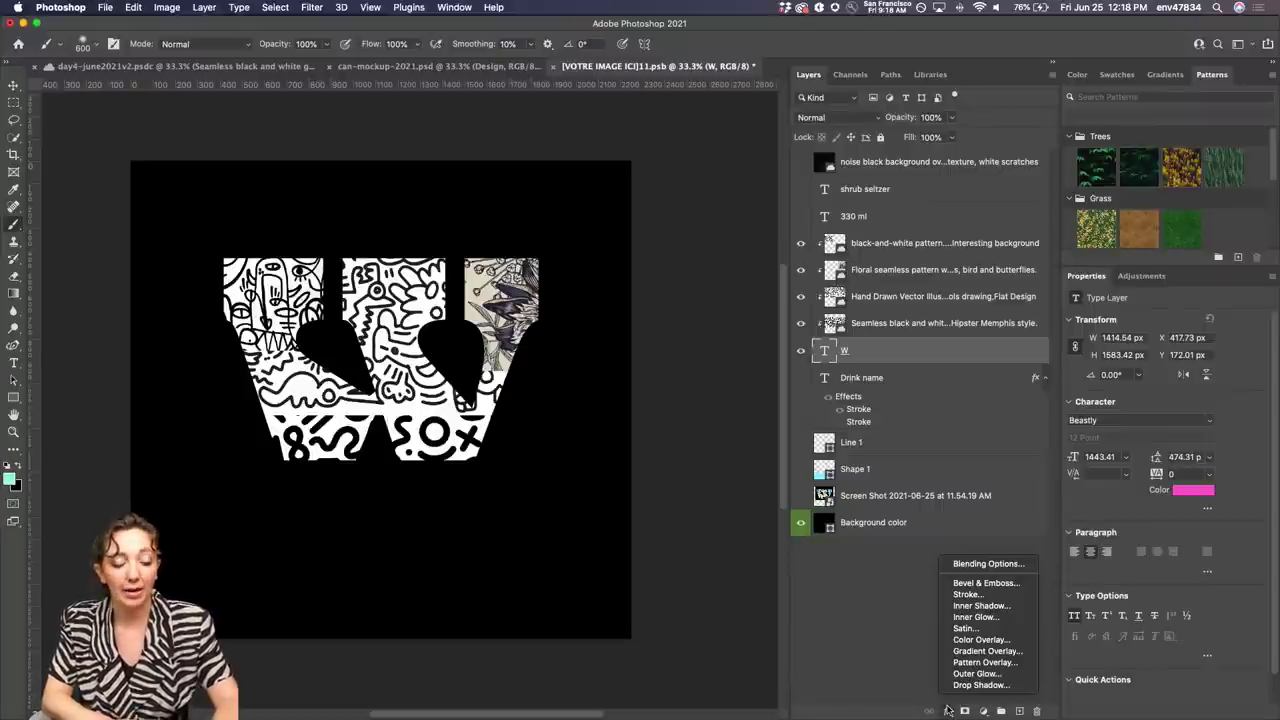
click(965, 685)
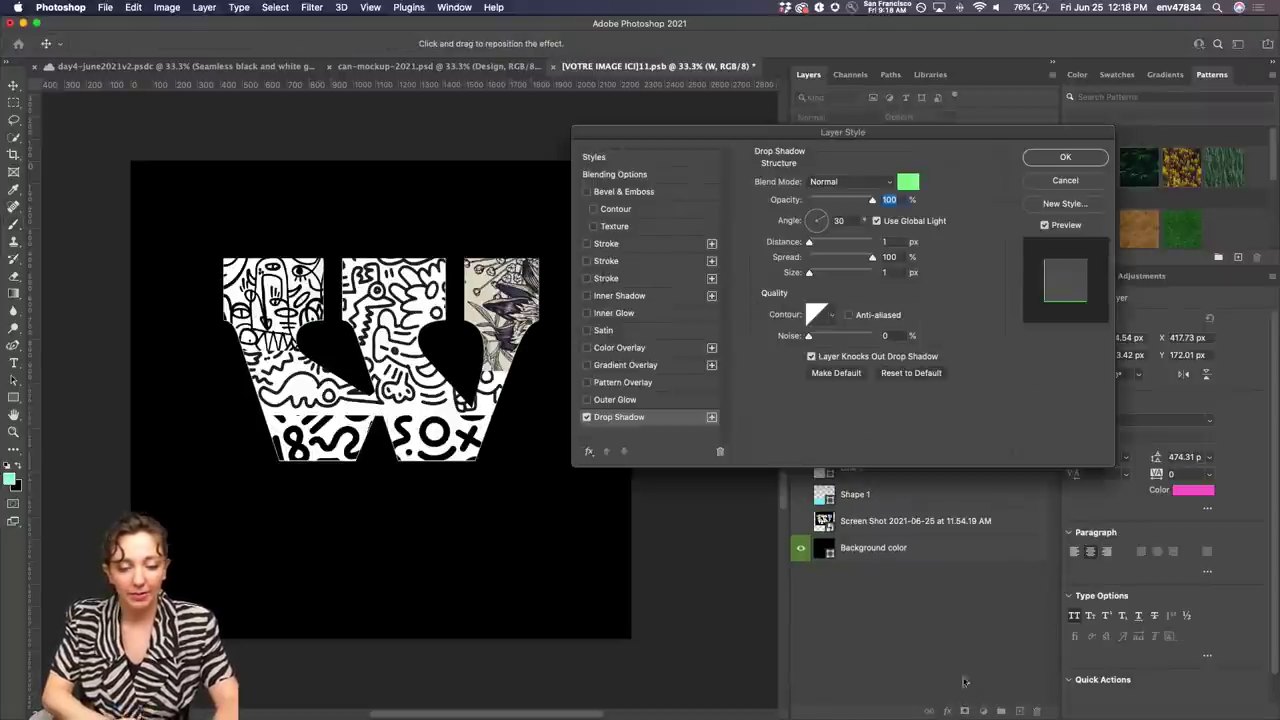
drag(755, 136, 803, 159)
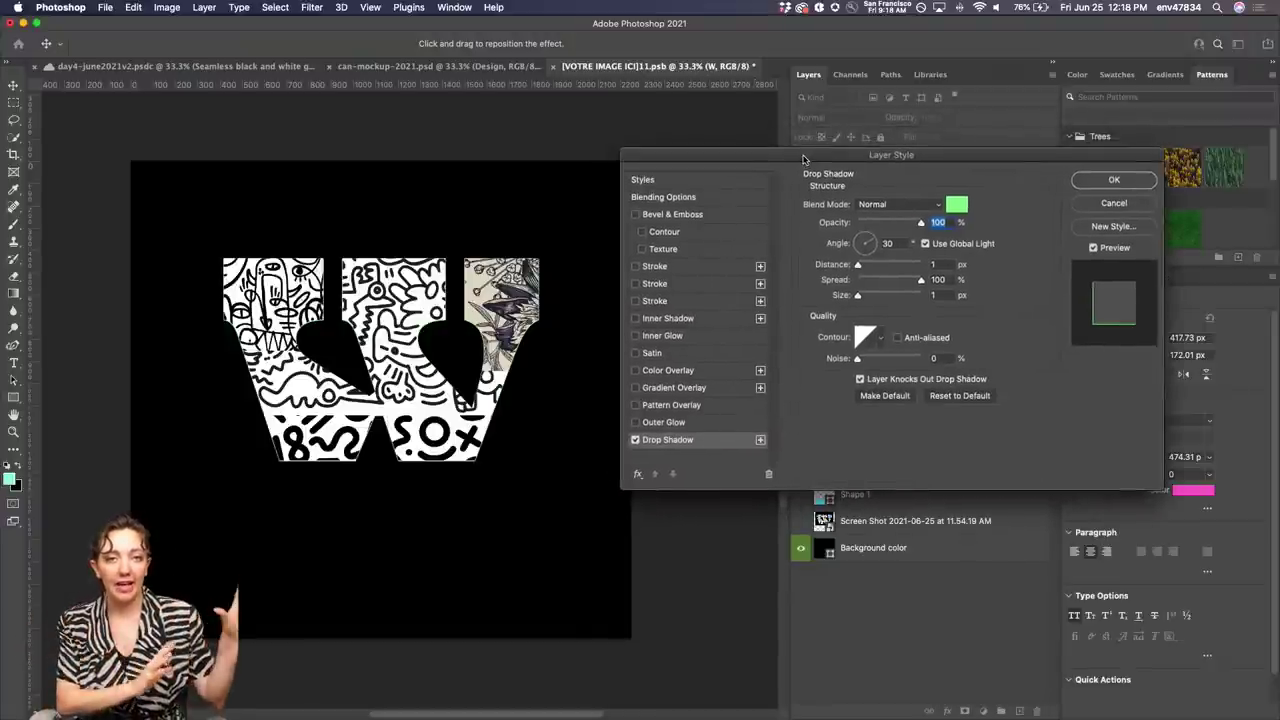
click(859, 251)
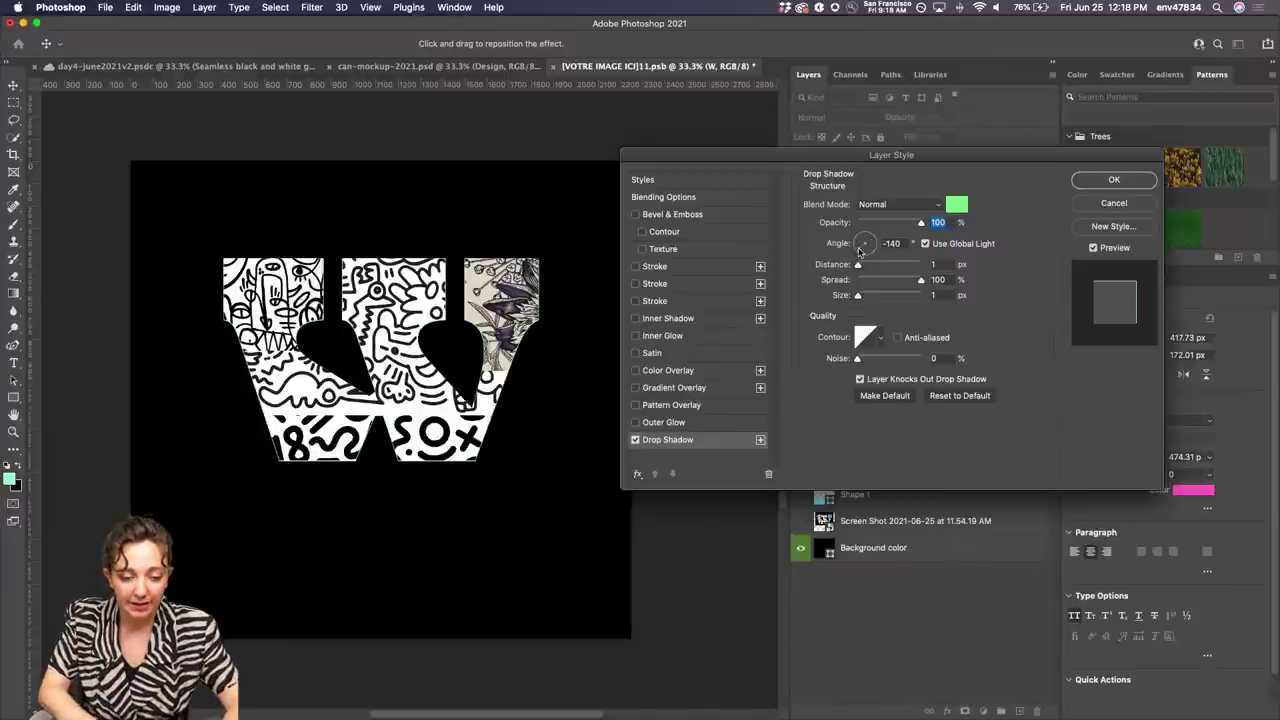
click(857, 243)
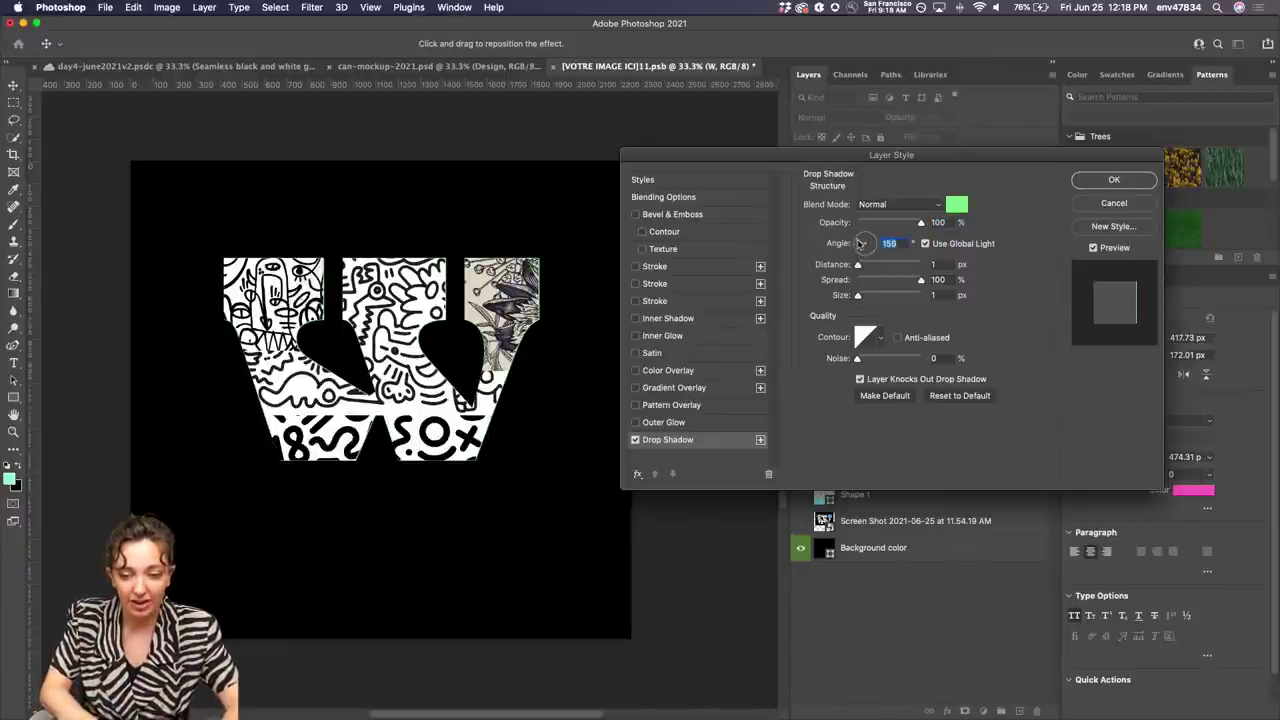
click(869, 247)
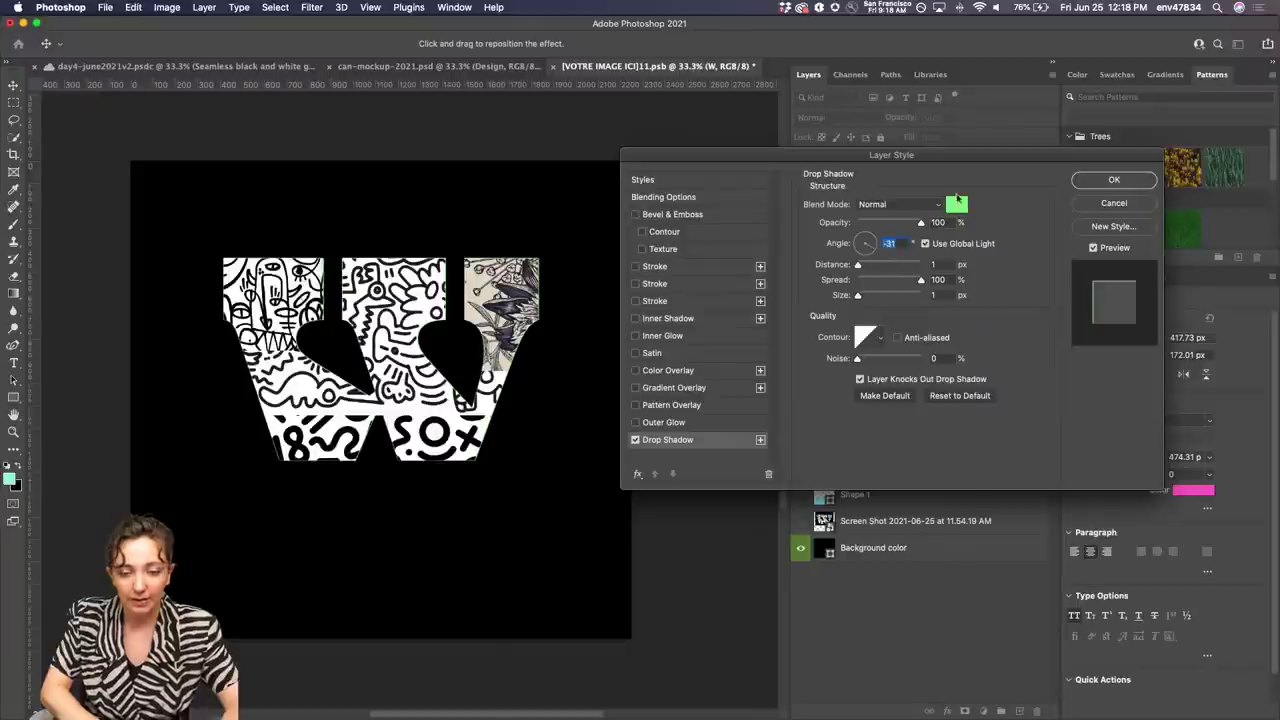
click(957, 203)
drag(813, 302, 813, 308)
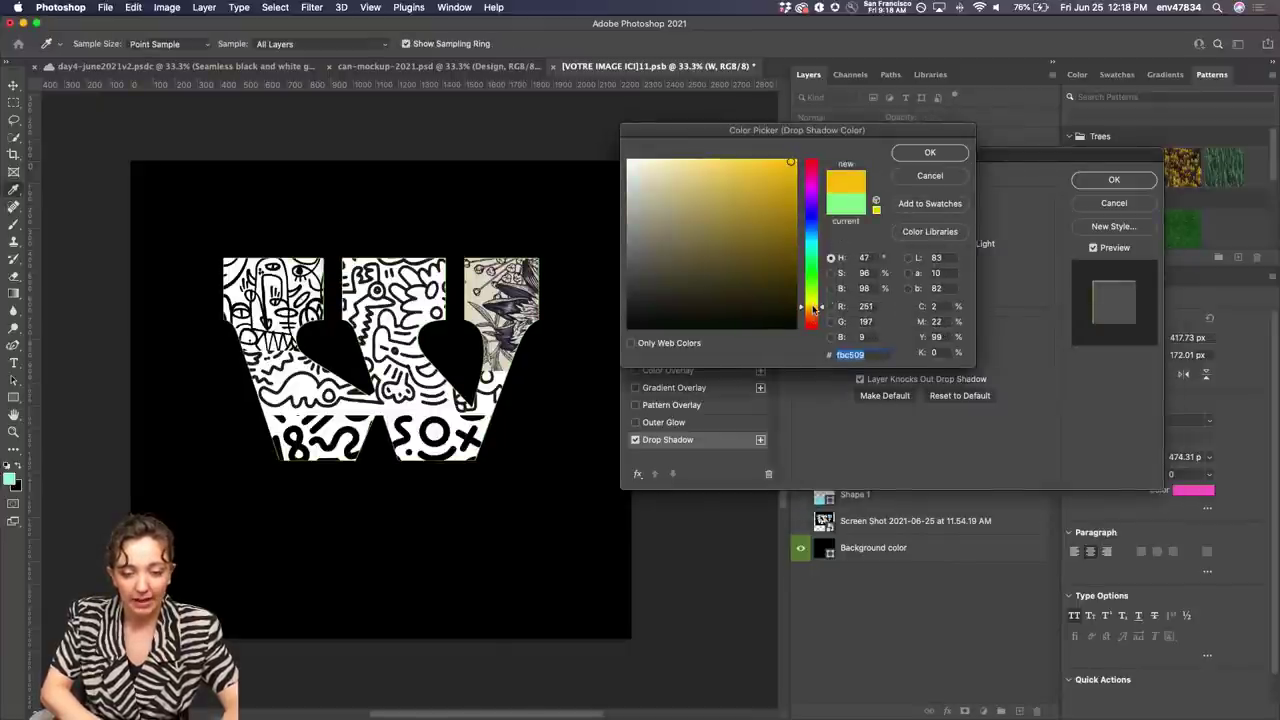
click(916, 156)
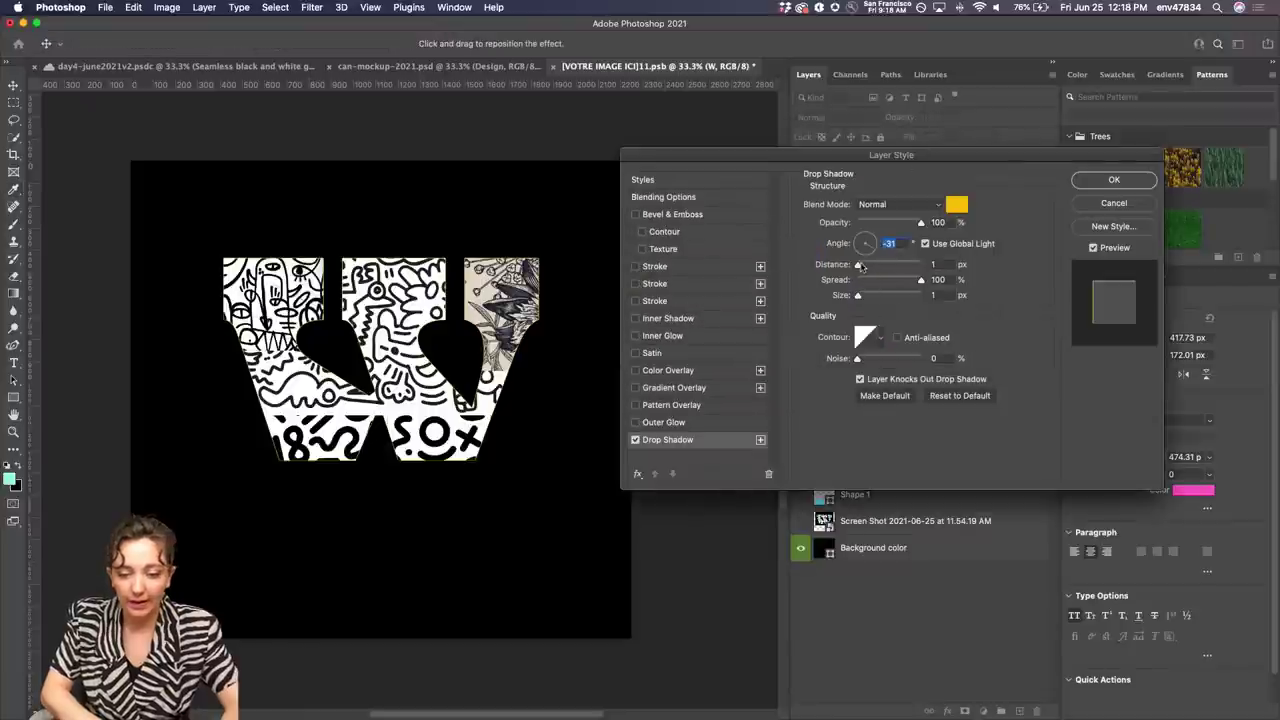
Set the shadow distance to 39 px and size 0, test and remove a stroke, then apply
drag(858, 266, 893, 244)
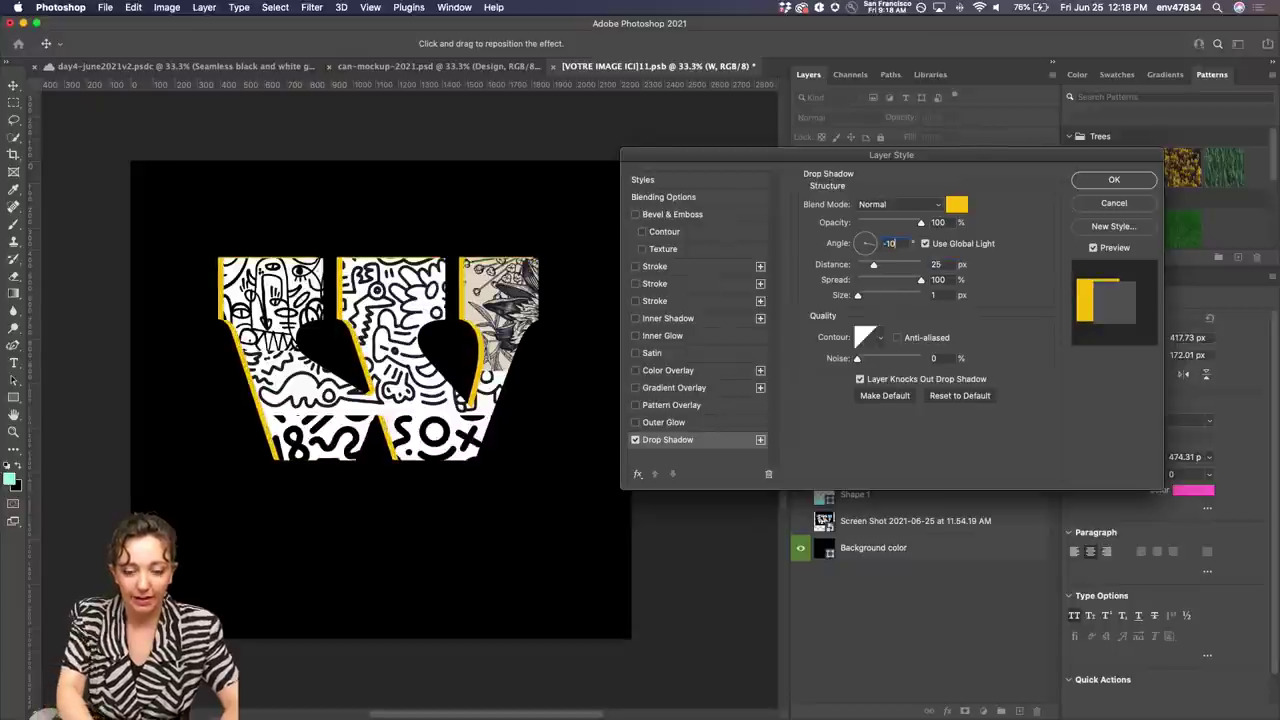
text(0)
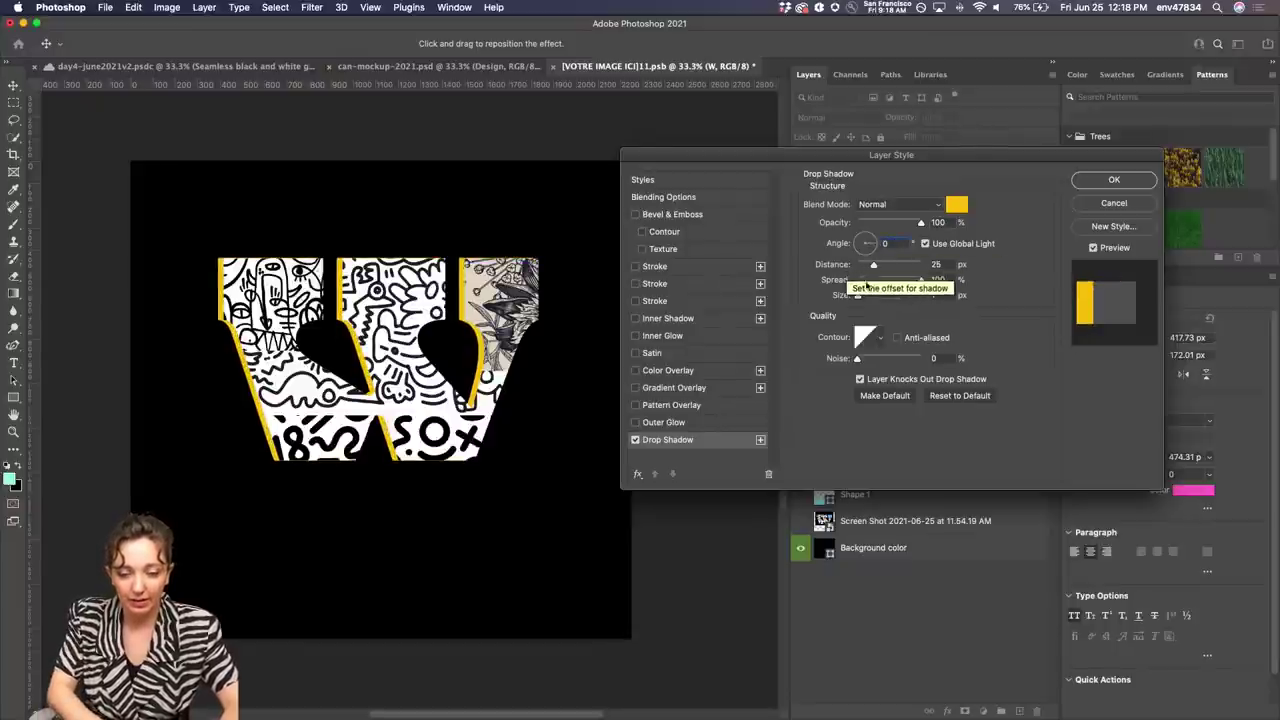
drag(857, 296, 883, 268)
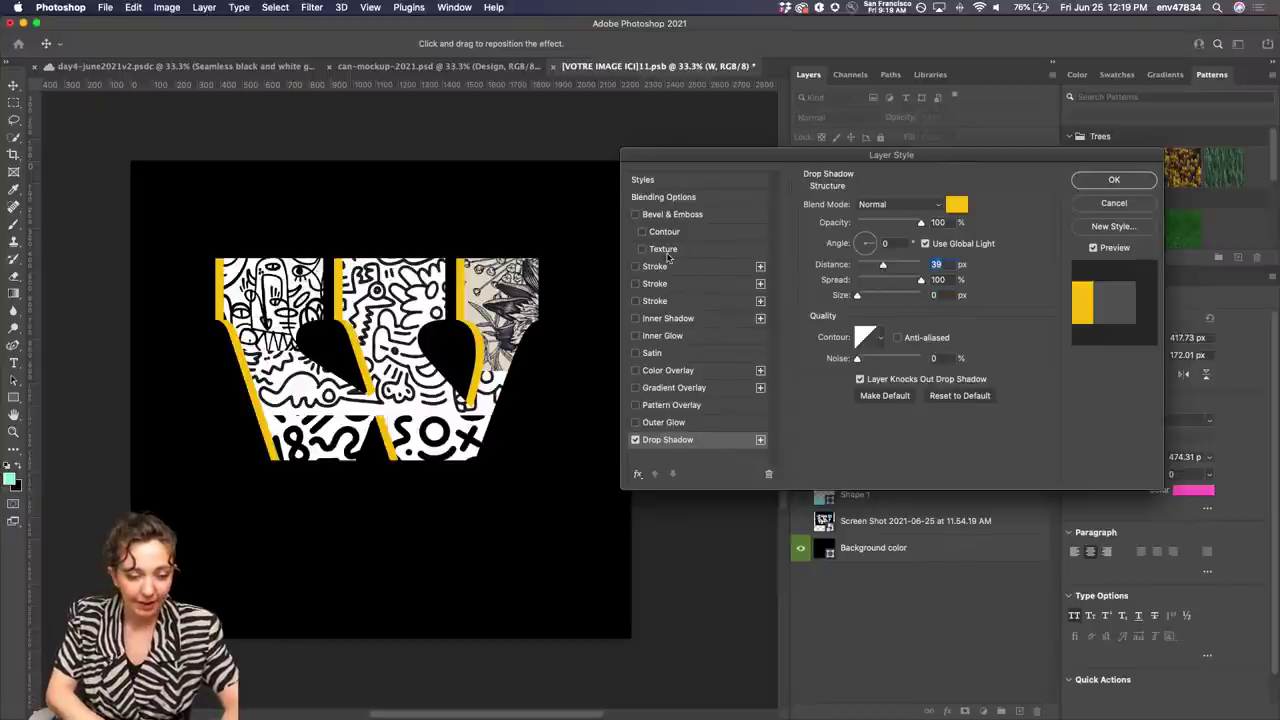
click(635, 267)
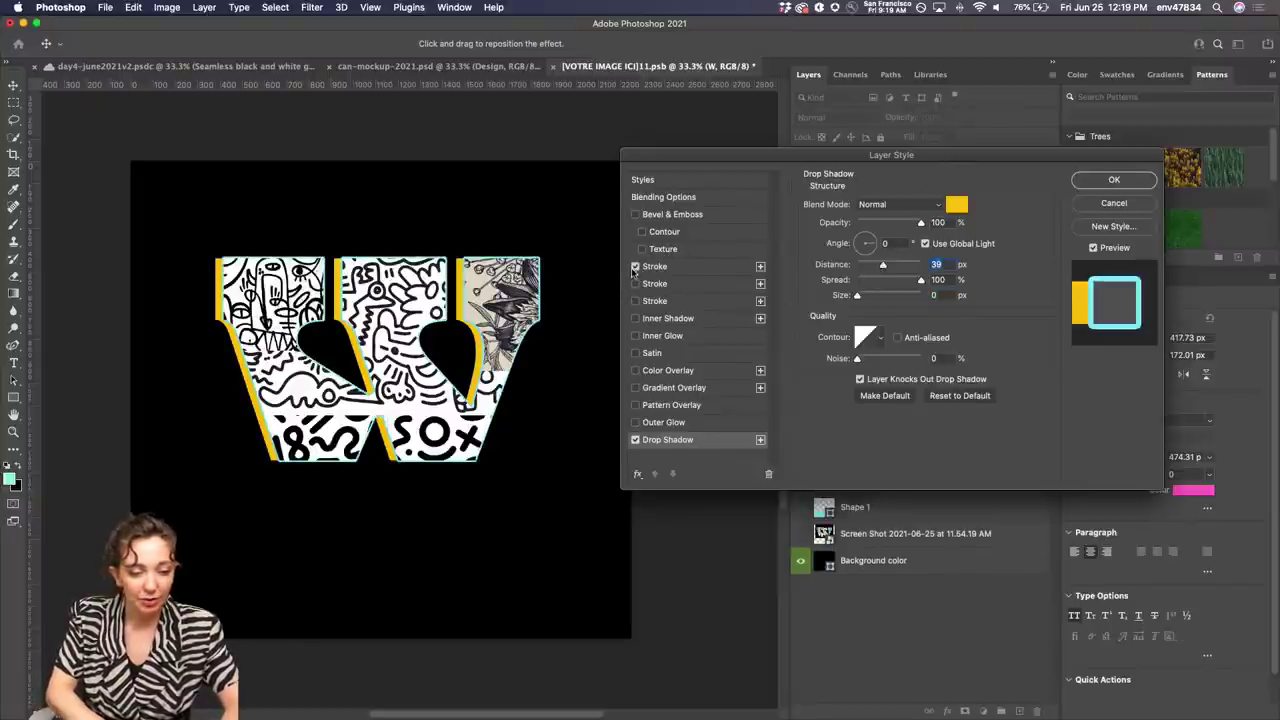
click(635, 267)
click(635, 284)
click(635, 284)
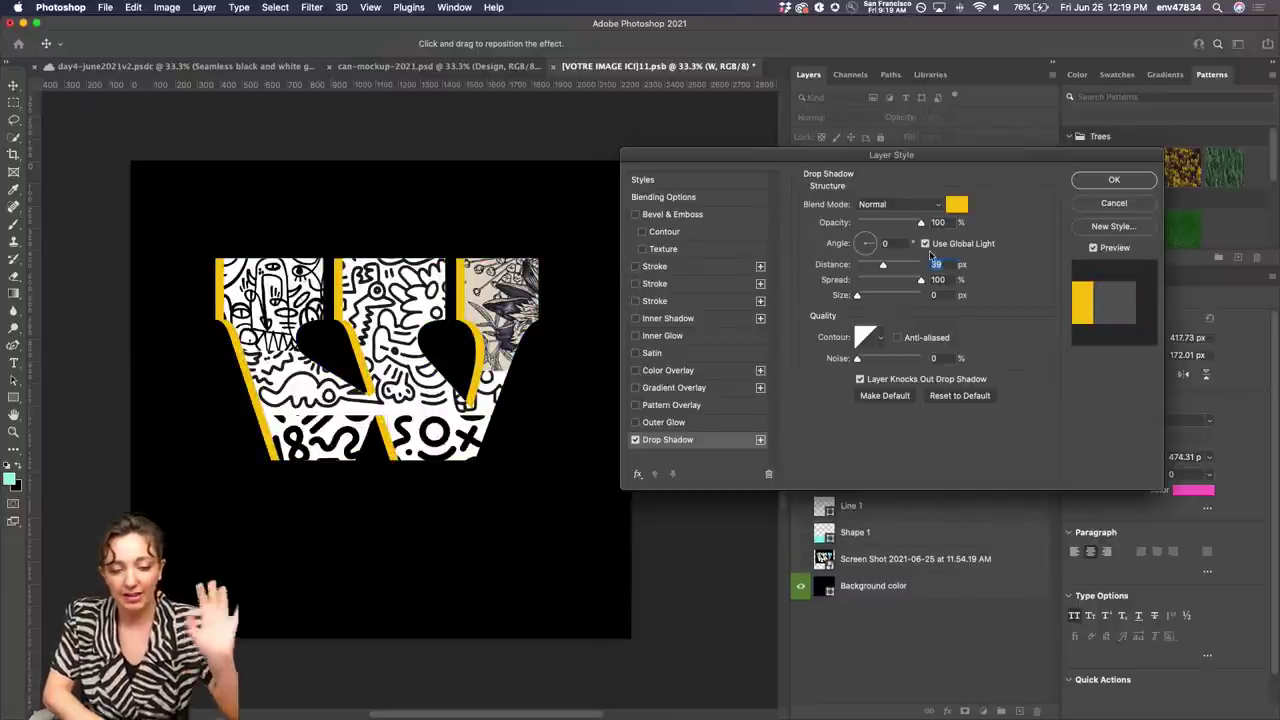
click(1097, 182)
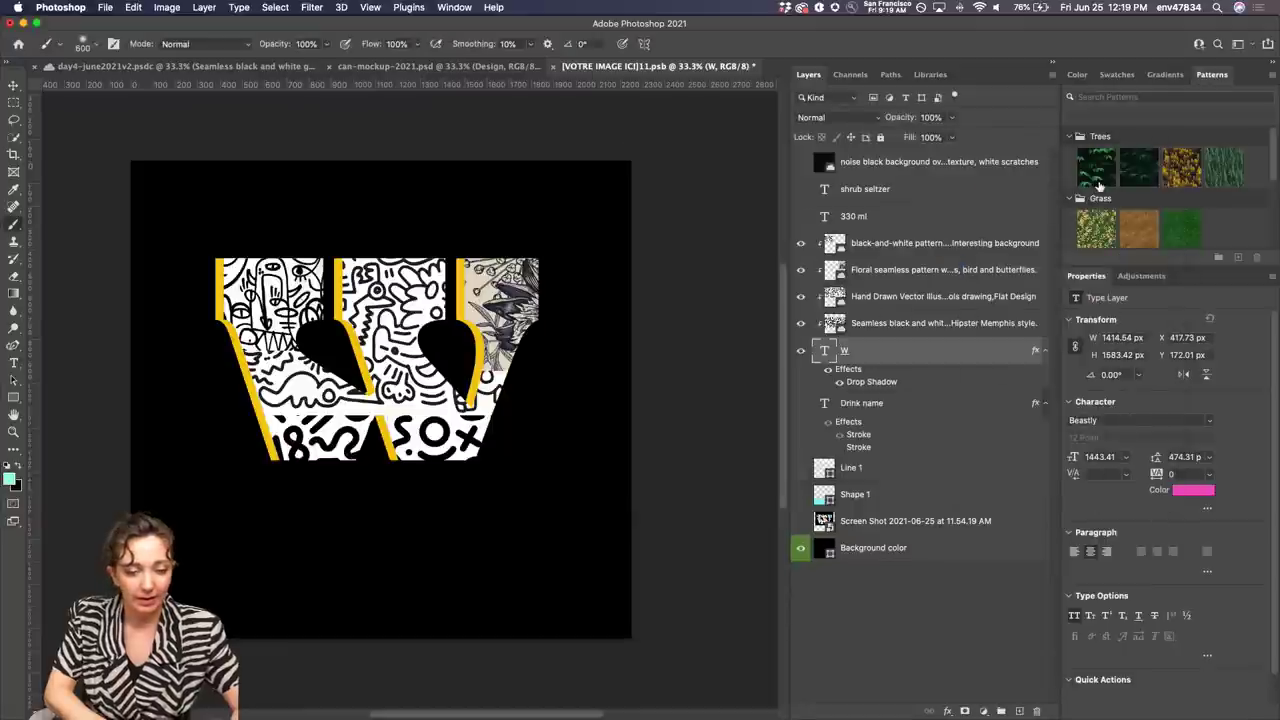
Add a cyan #42edf8 Solid Color fill layer above the top pattern layer, keeping Normal blend
click(909, 245)
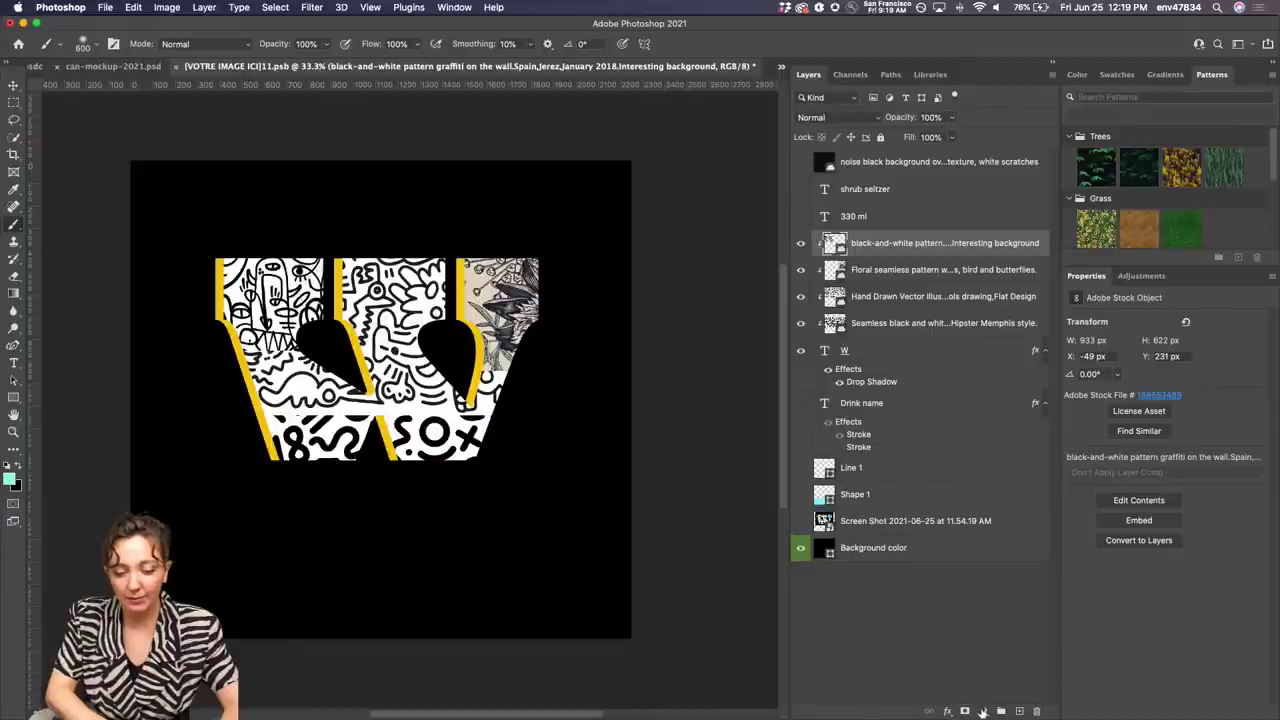
click(982, 710)
click(1012, 457)
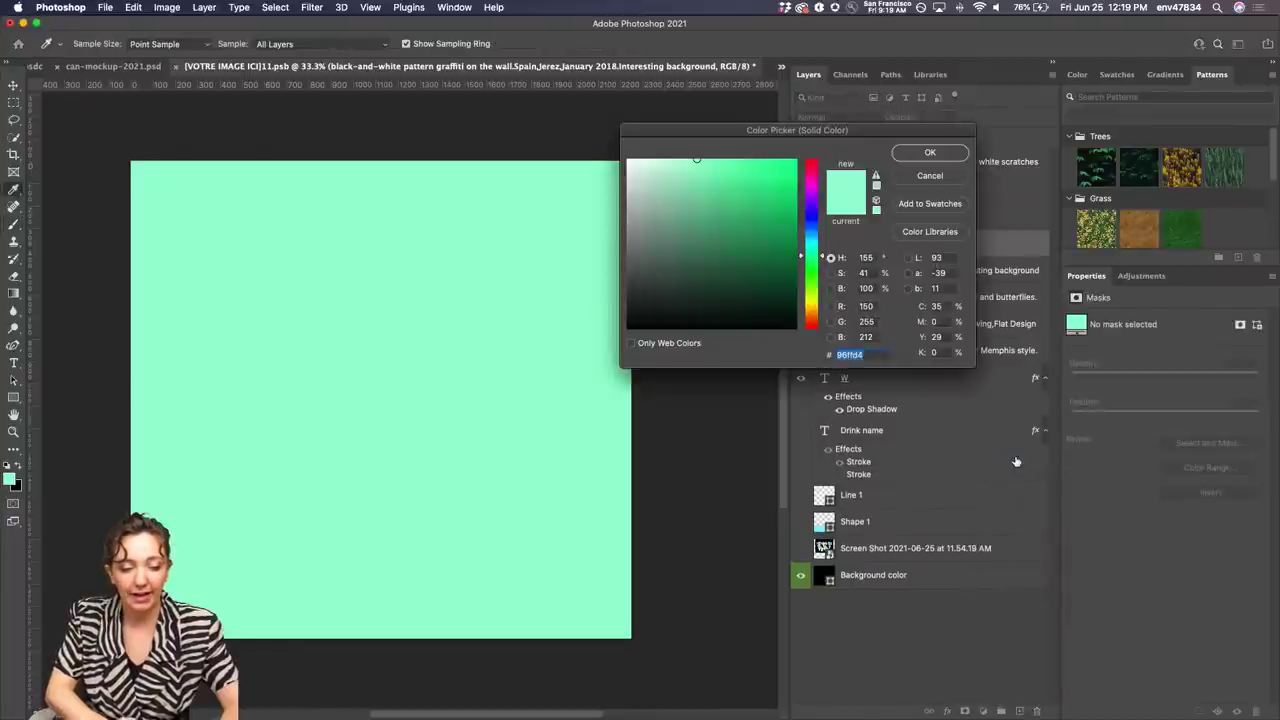
click(810, 244)
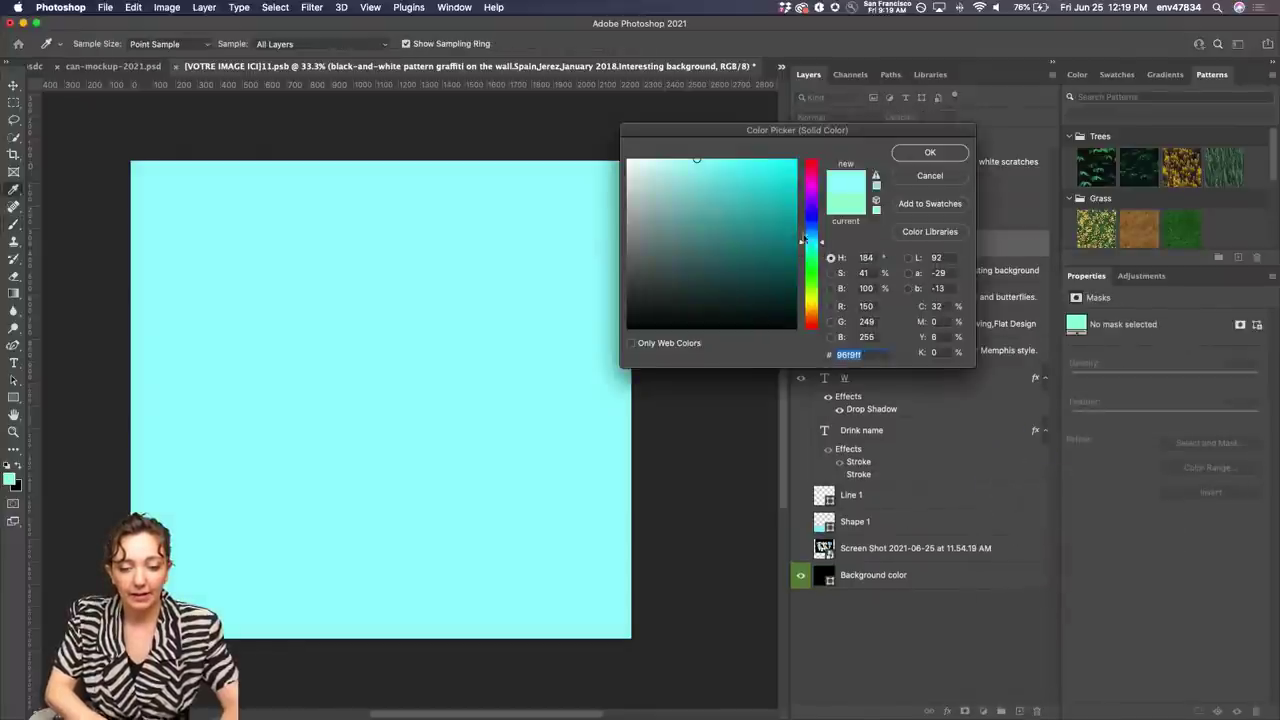
click(751, 163)
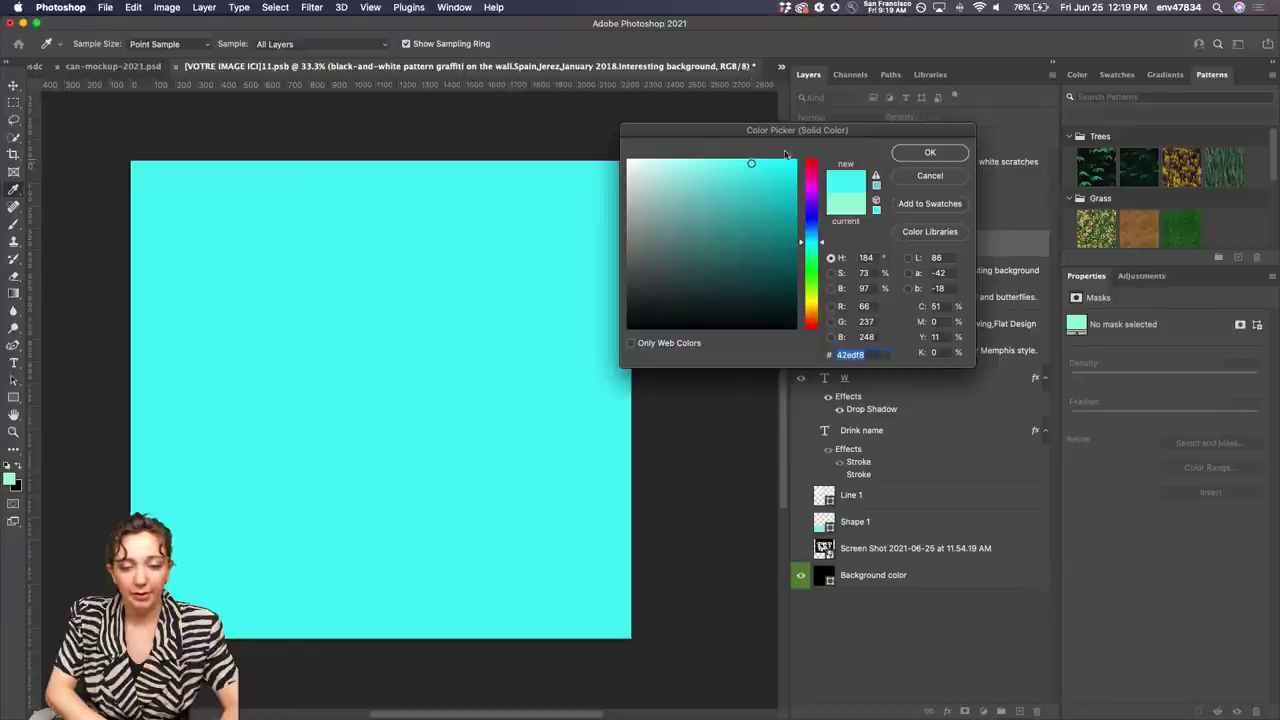
click(916, 153)
click(834, 118)
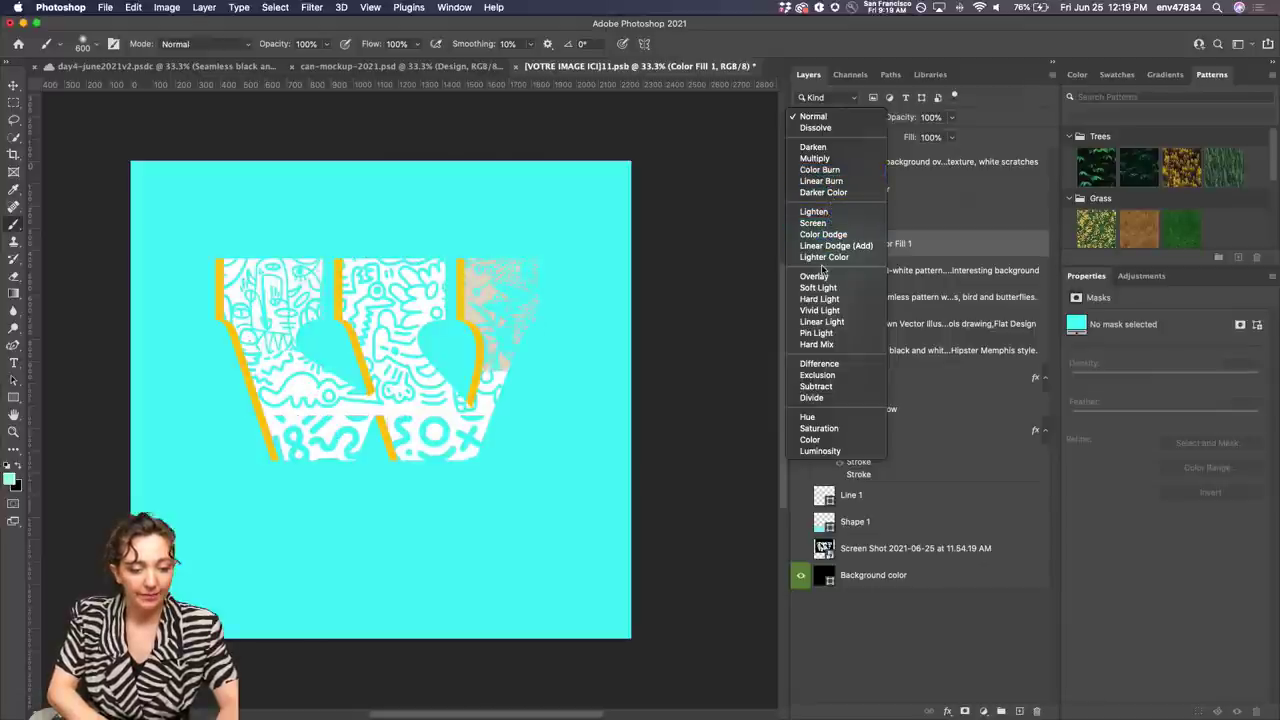
Clip the cyan Color Fill 1 layer to the patterned W and set it to Multiply
click(810, 117)
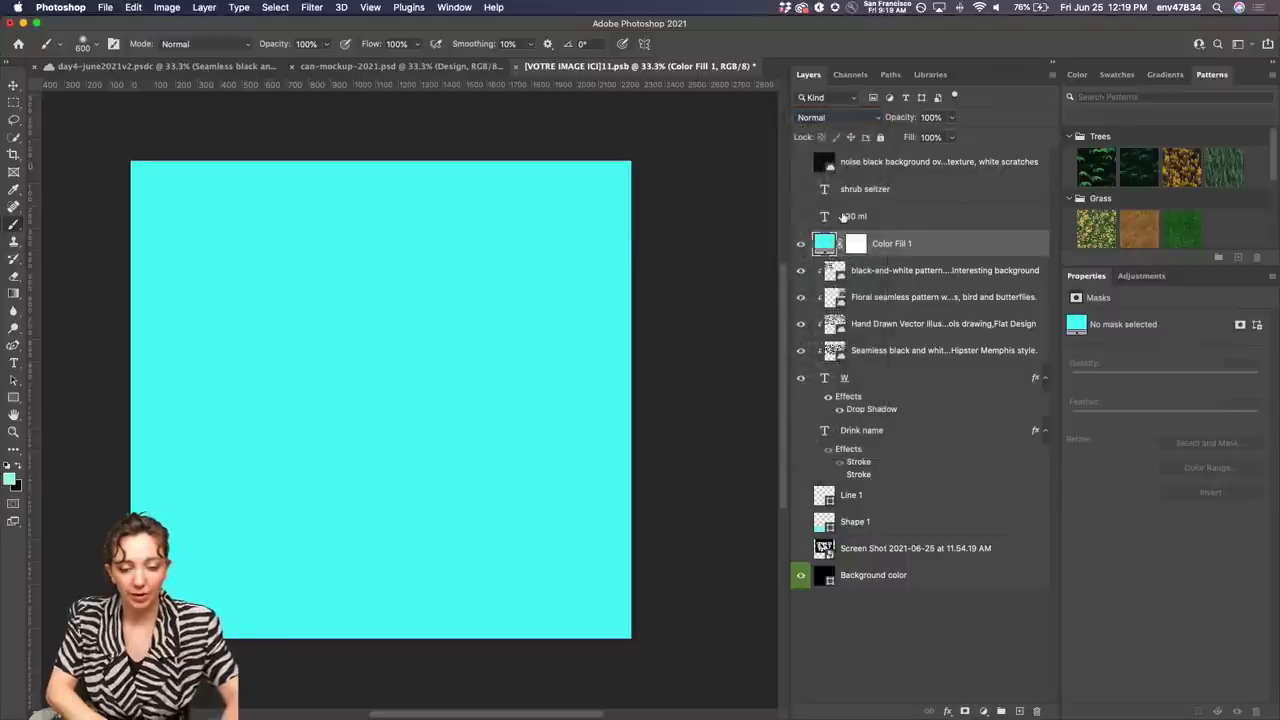
alt+click(885, 256)
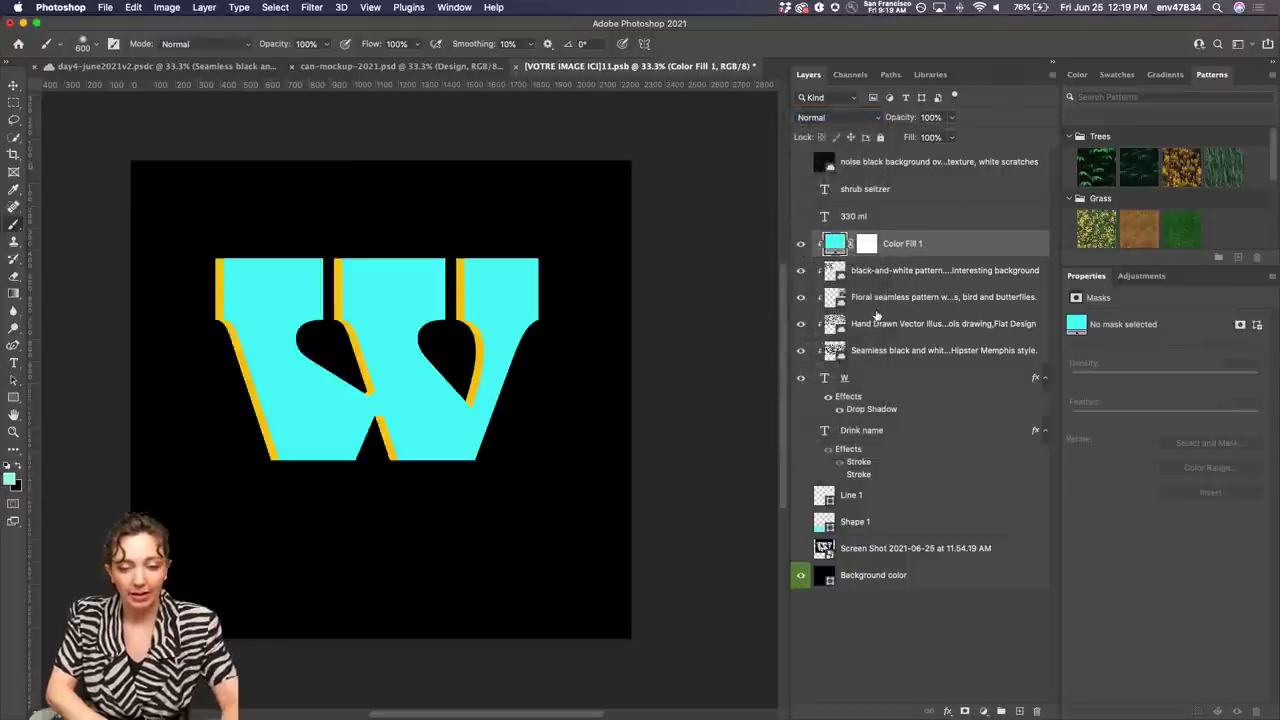
click(845, 118)
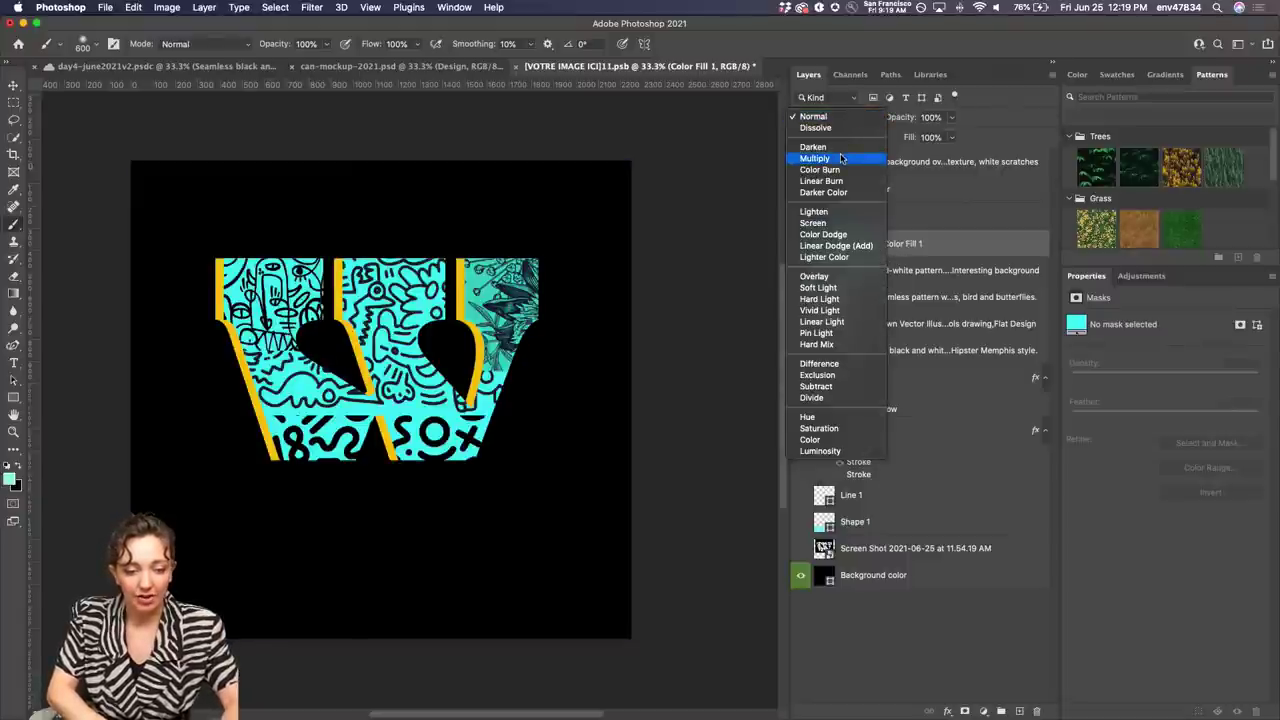
click(840, 158)
Fill the Color Fill 1 layer mask with black so the cyan is fully hidden
click(867, 244)
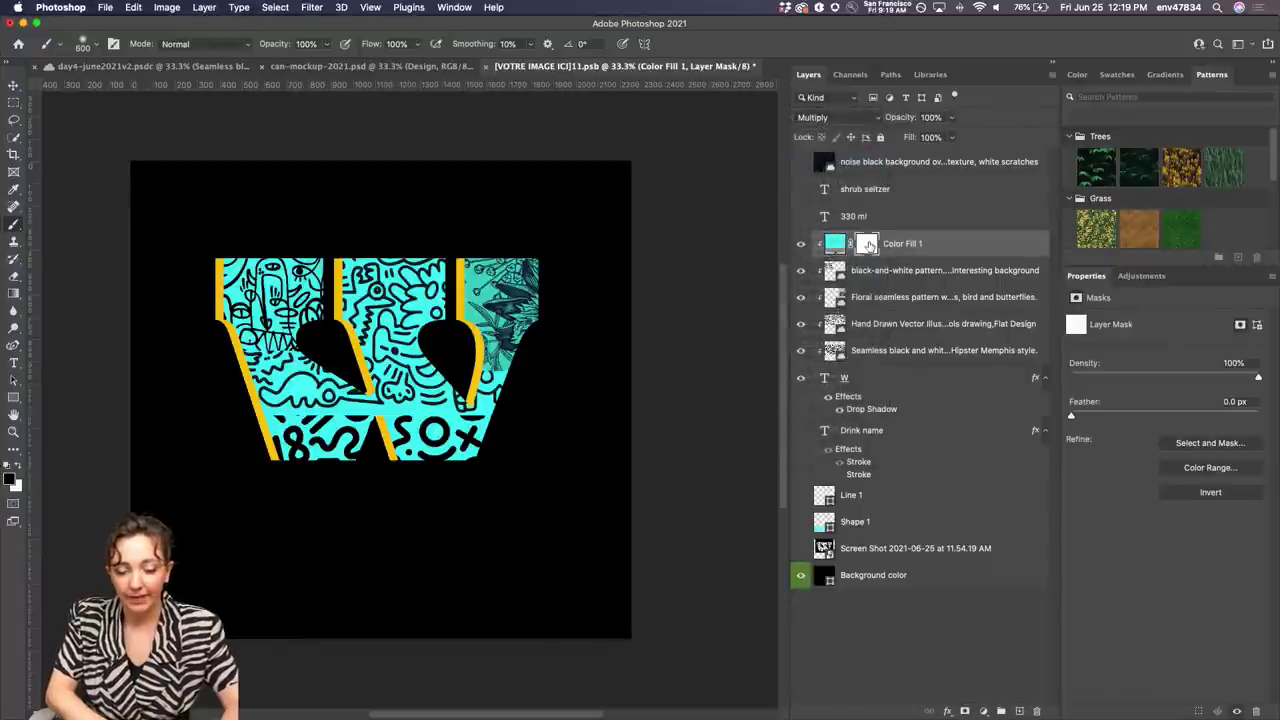
key(d)
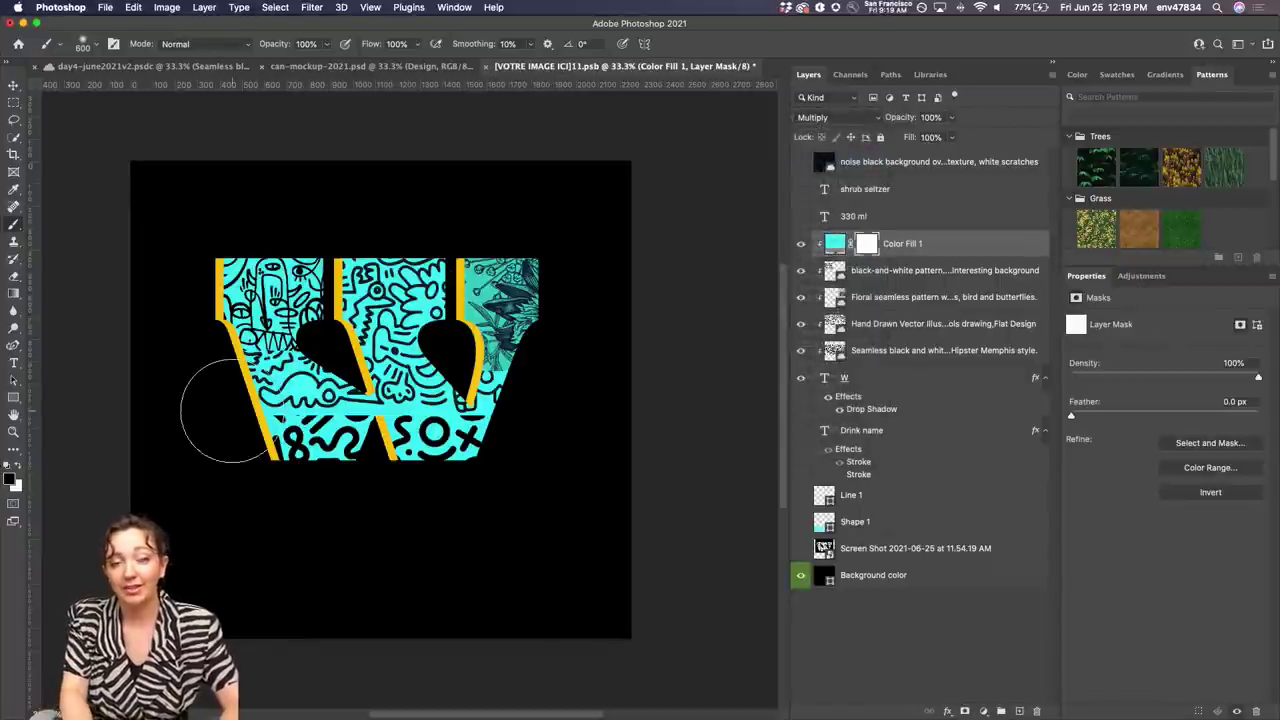
key(super+equal)
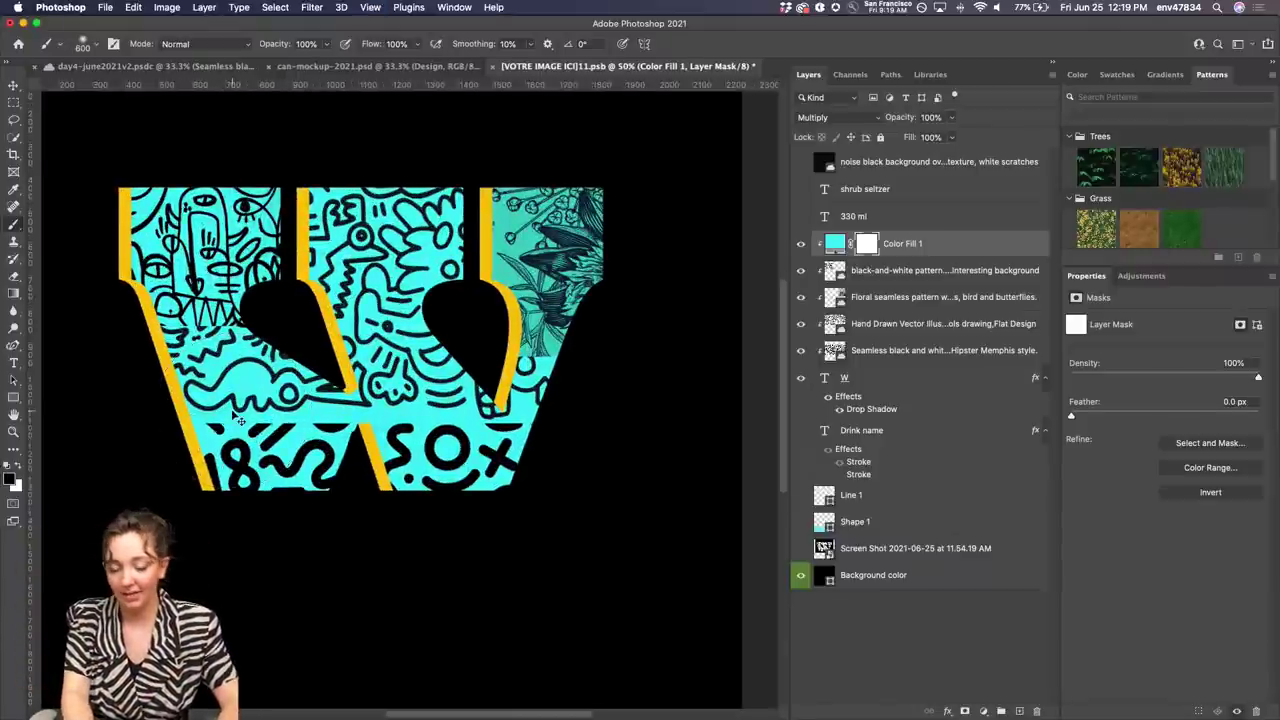
key(super+equal)
scroll(215, 342, left, 10)
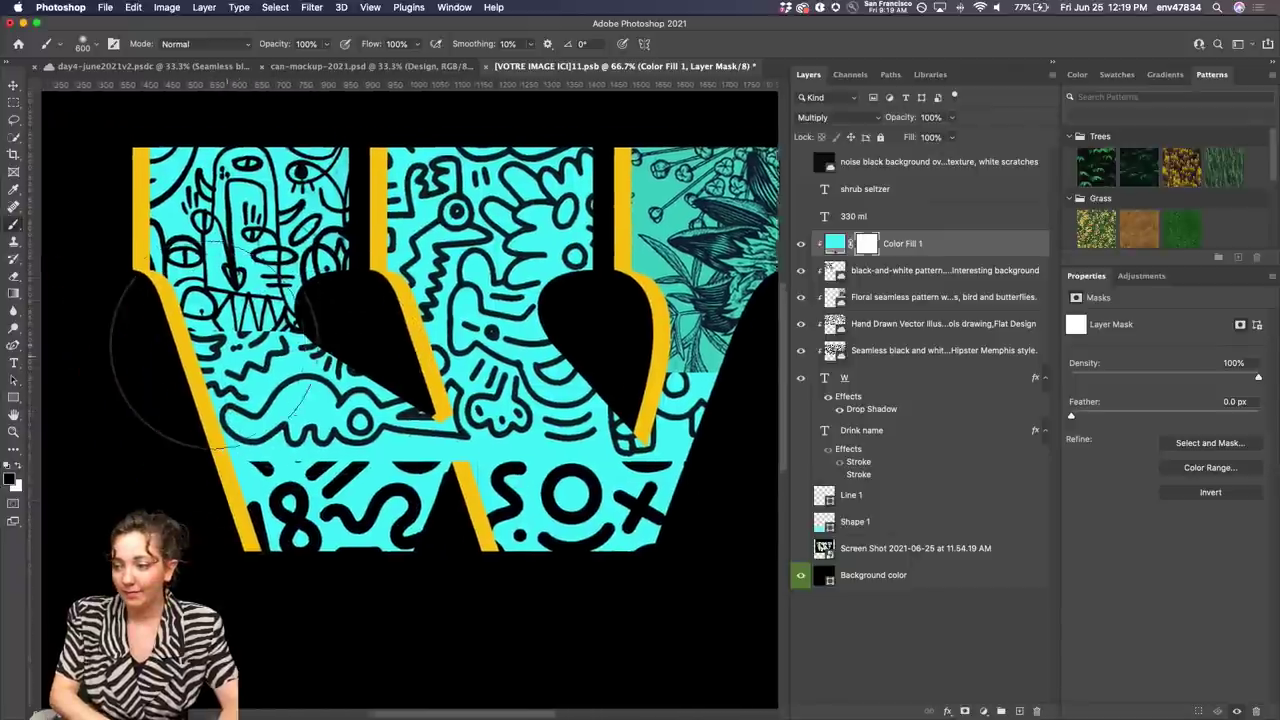
scroll(215, 342, right, 8)
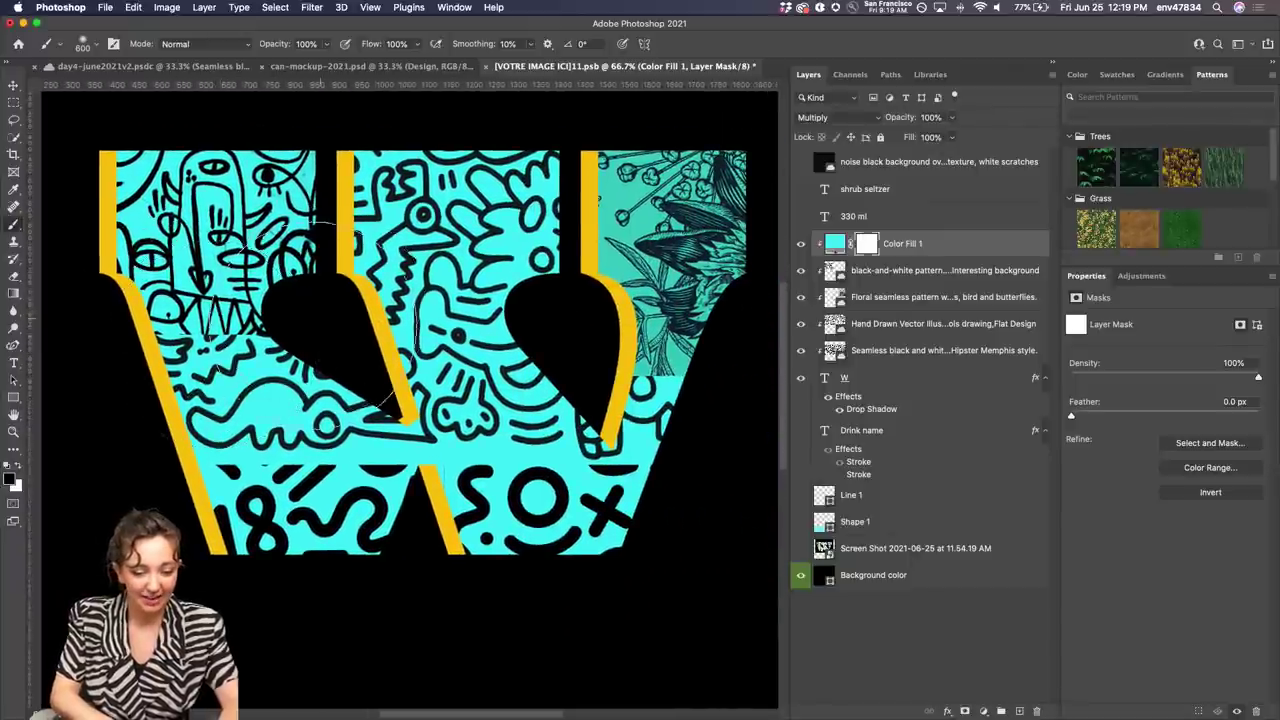
click(11, 479)
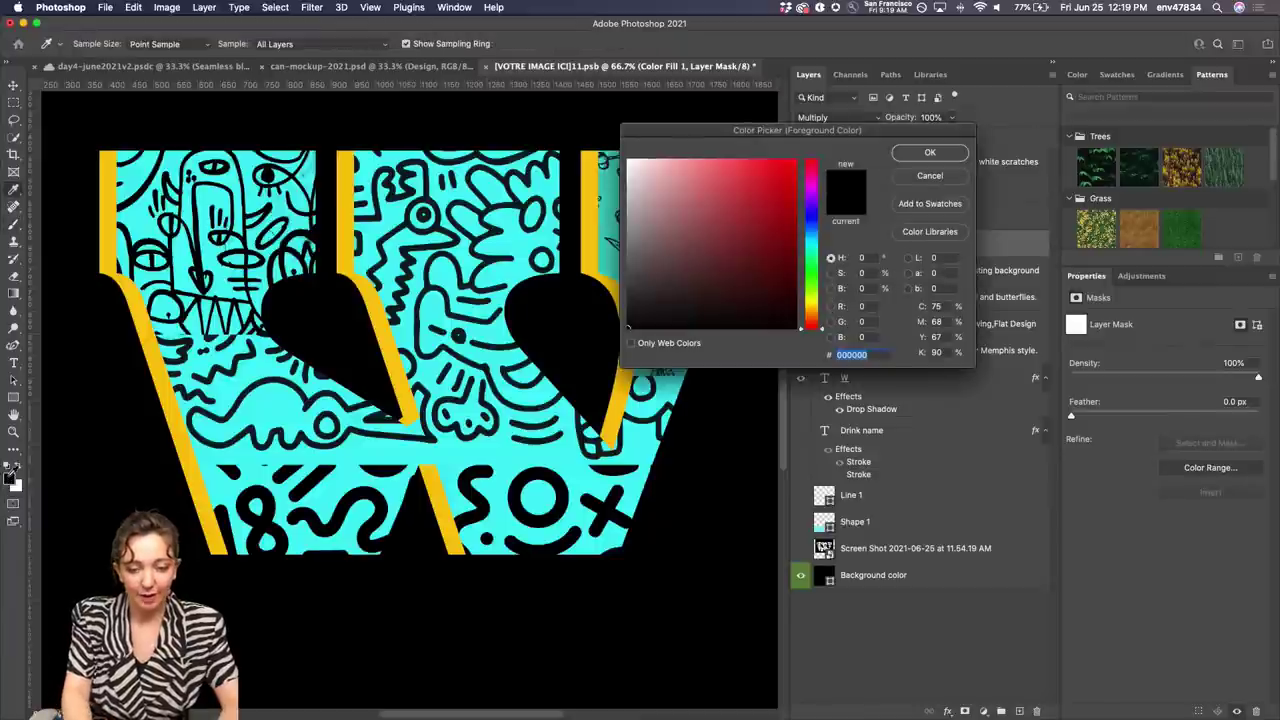
click(917, 177)
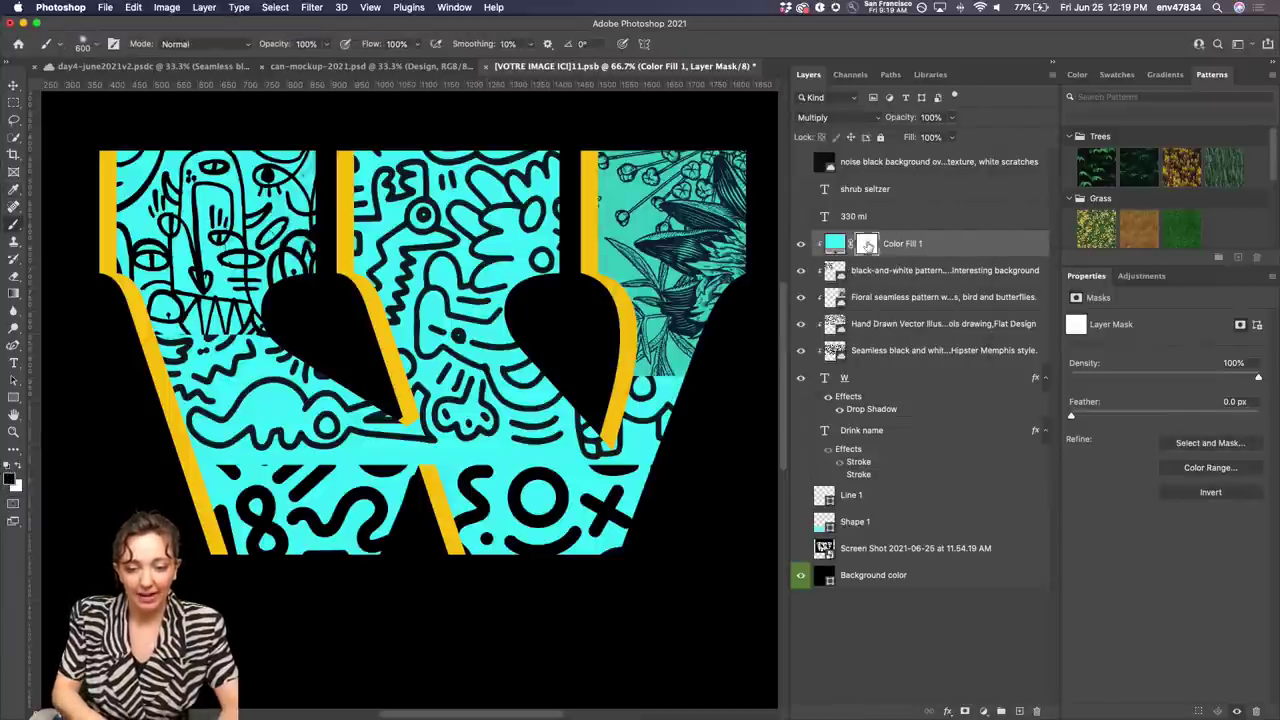
key(alt+BackSpace)
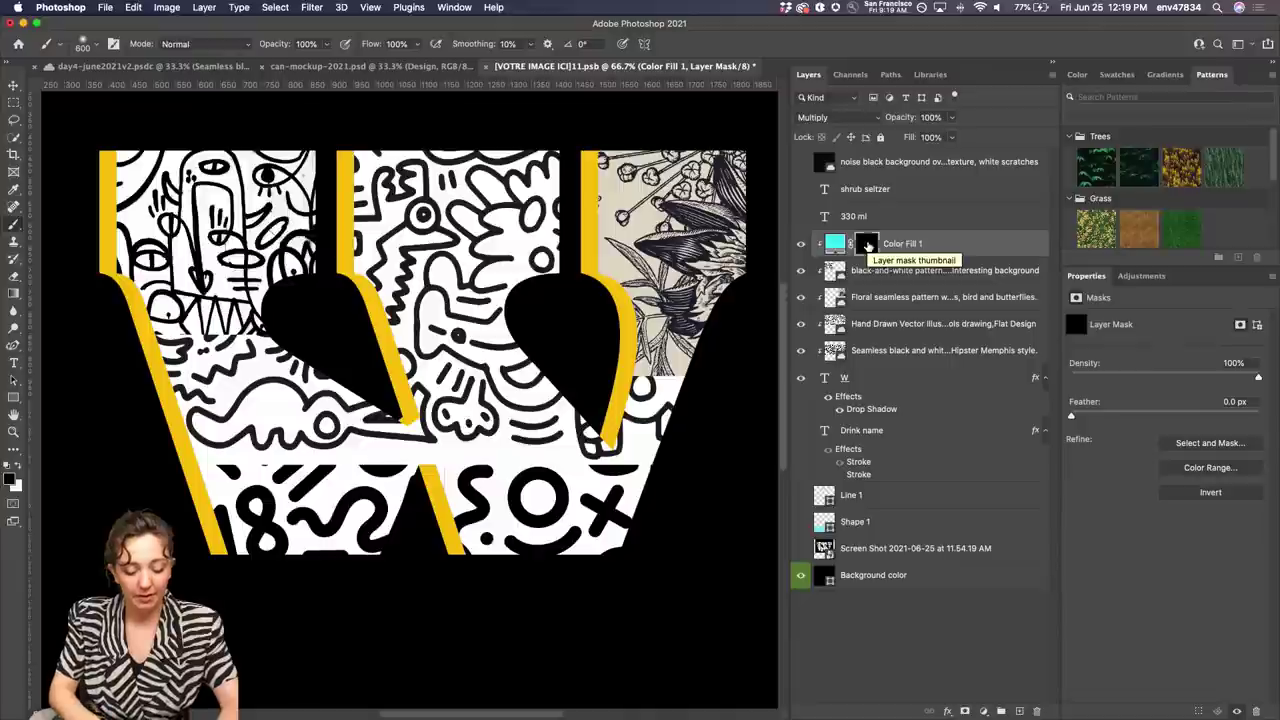
With white as painting colour, select the W's upper-left, floral right-hand and lower-left blocks
click(17, 466)
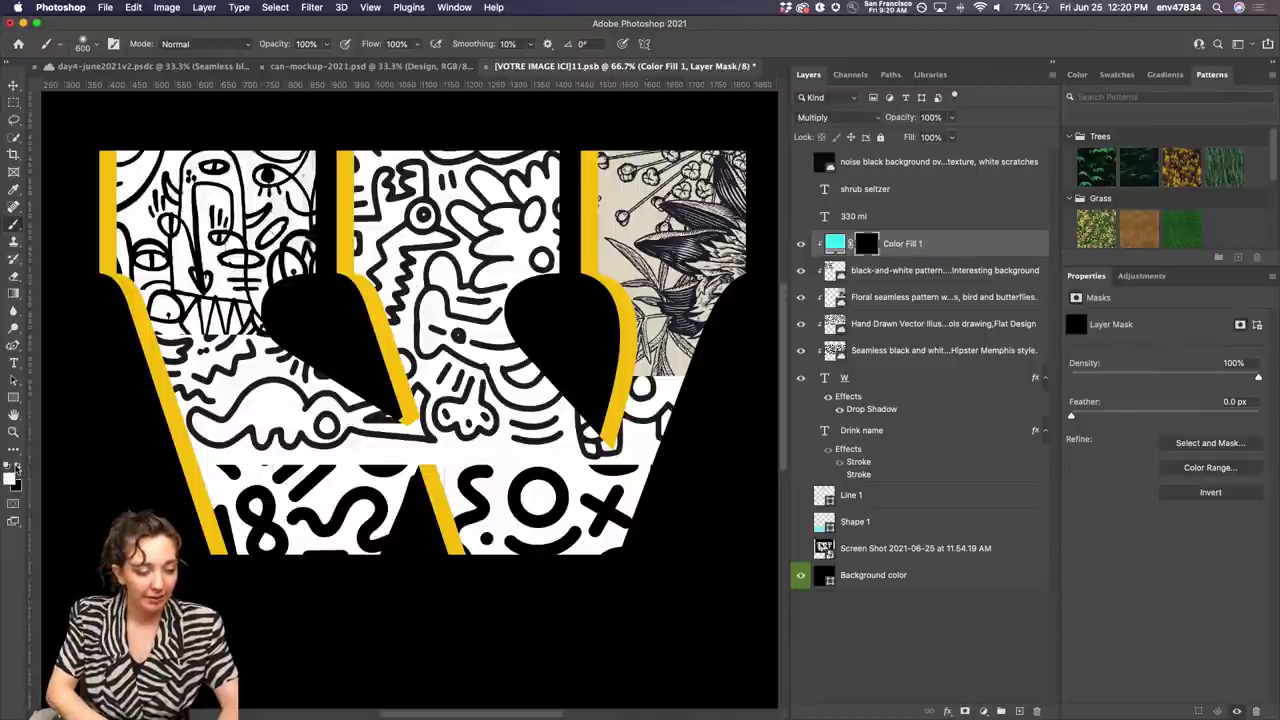
key(m)
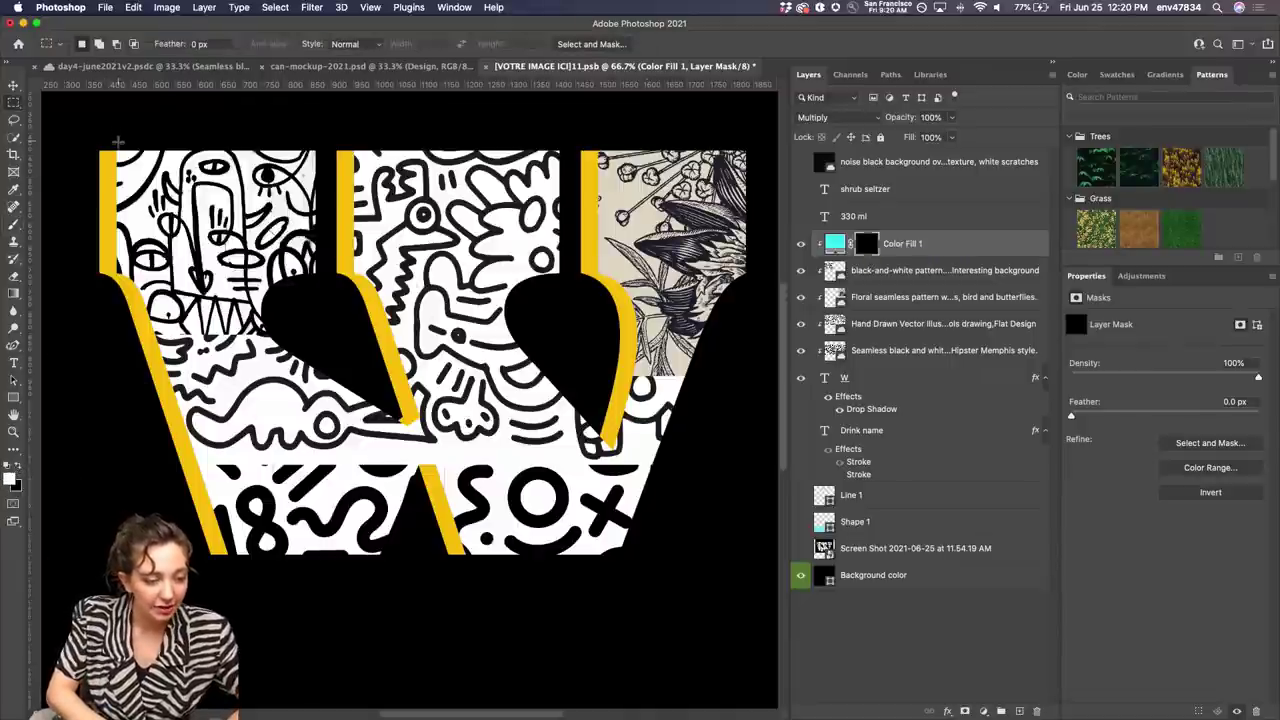
drag(112, 145, 321, 272)
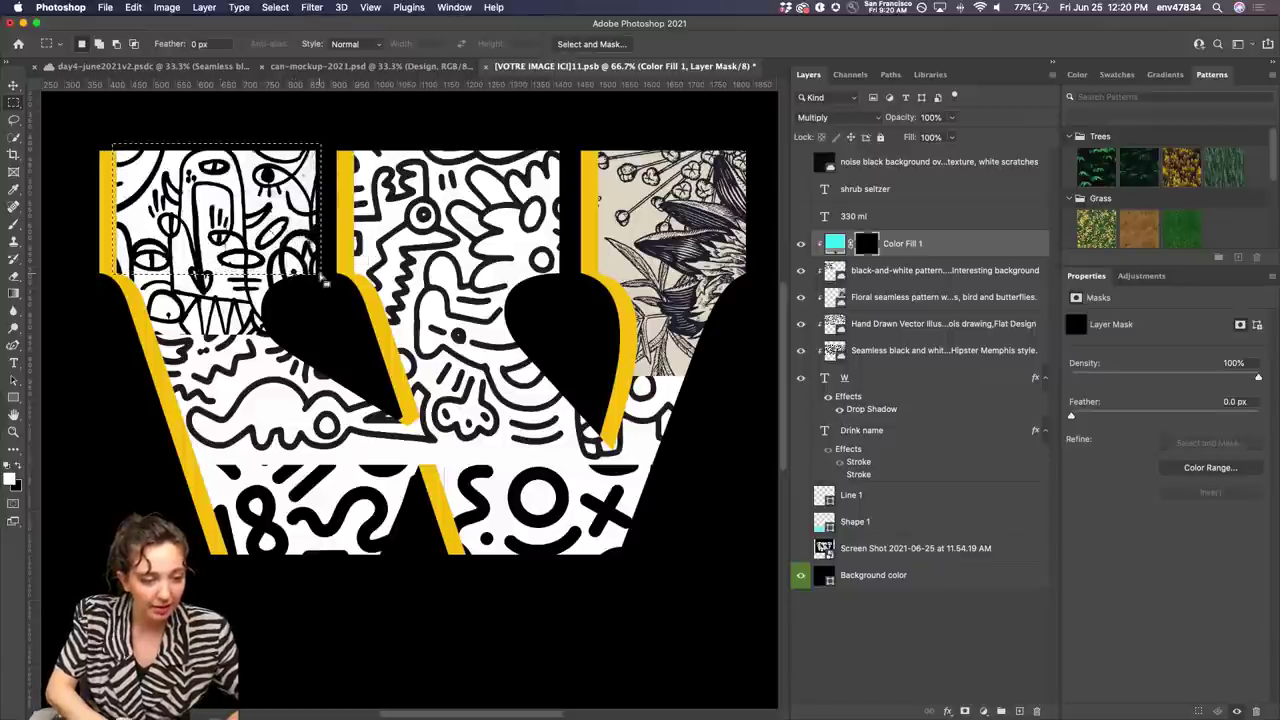
click(98, 44)
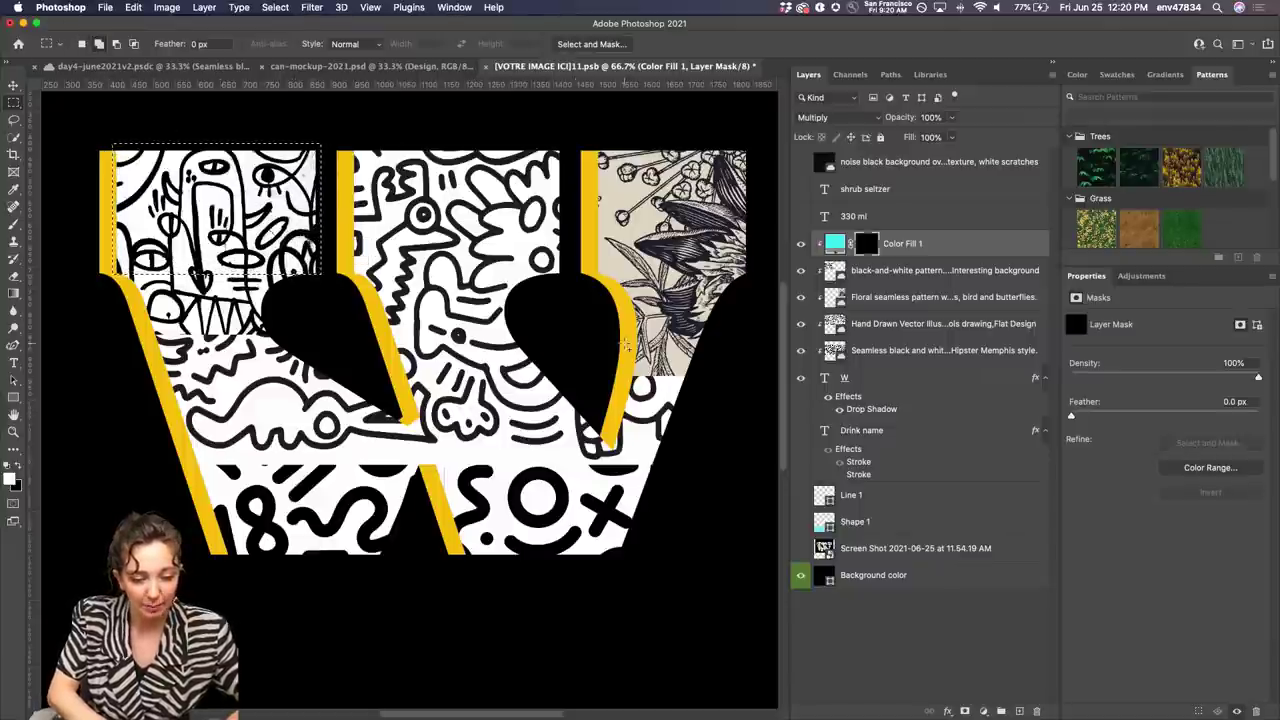
scroll(605, 325, right, 3)
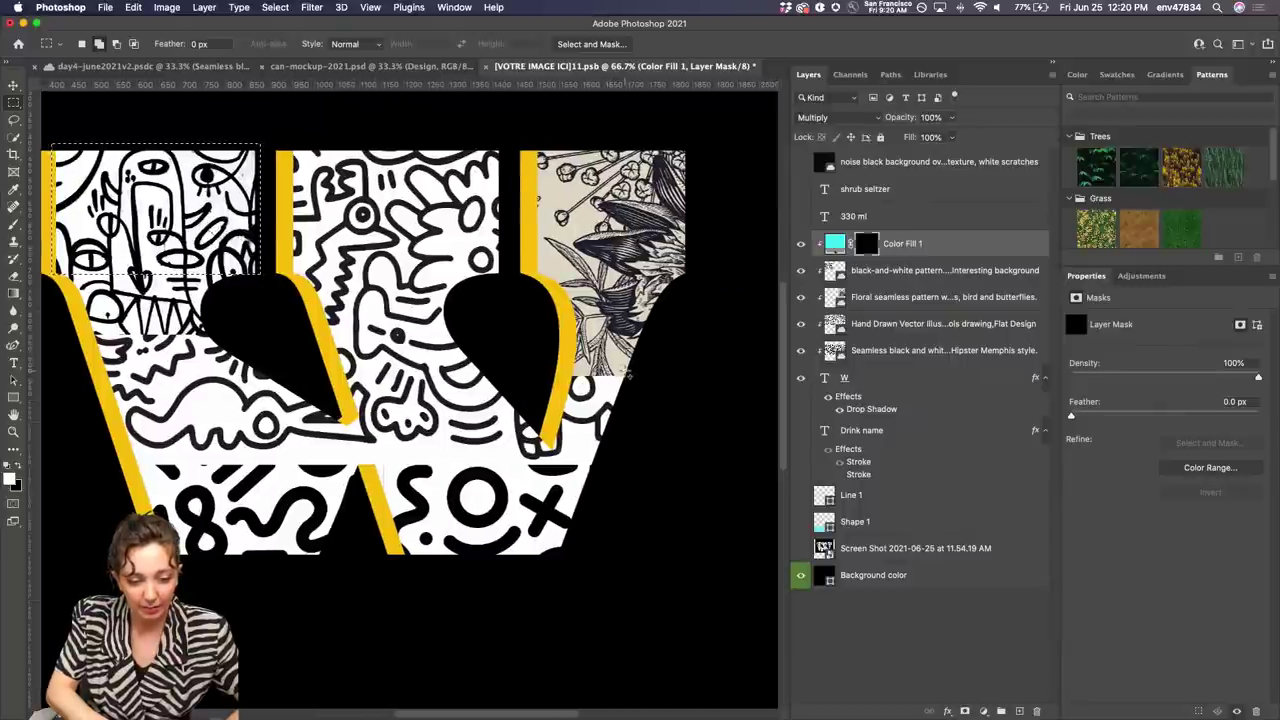
drag(630, 379, 514, 157)
scroll(165, 395, down, 3)
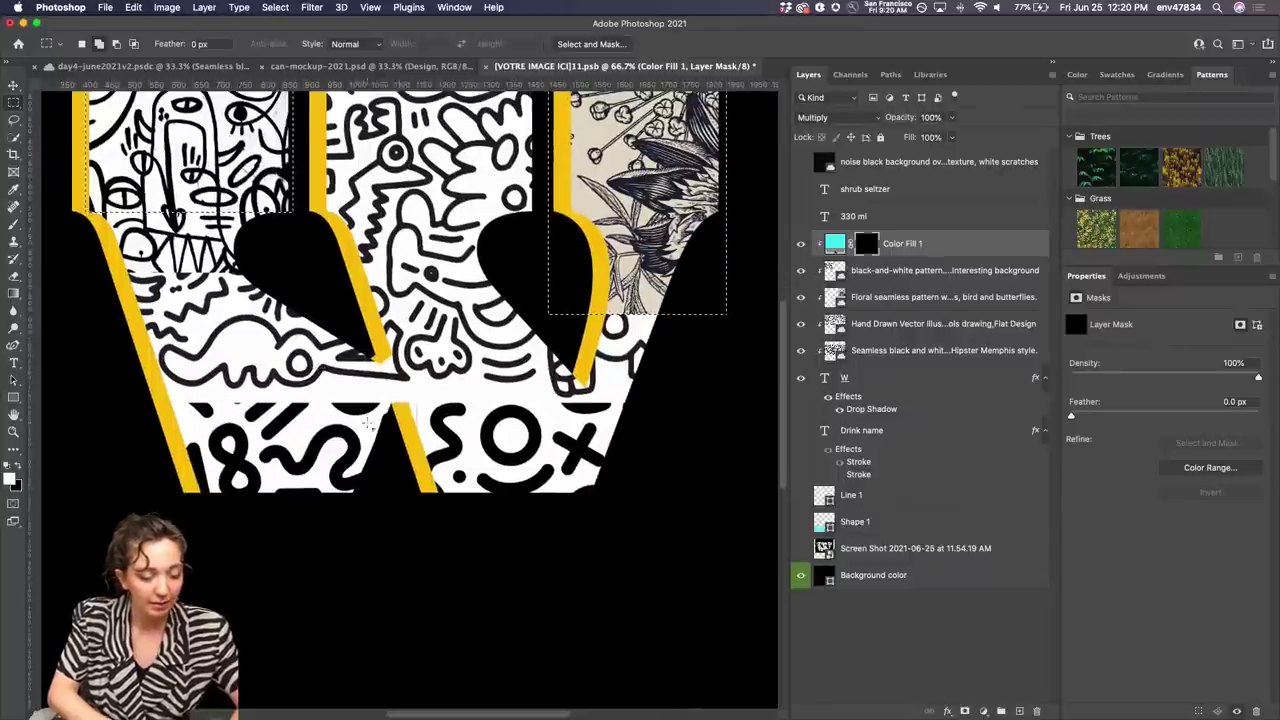
drag(120, 383, 376, 506)
scroll(378, 506, up, 5)
scroll(378, 506, left, 2)
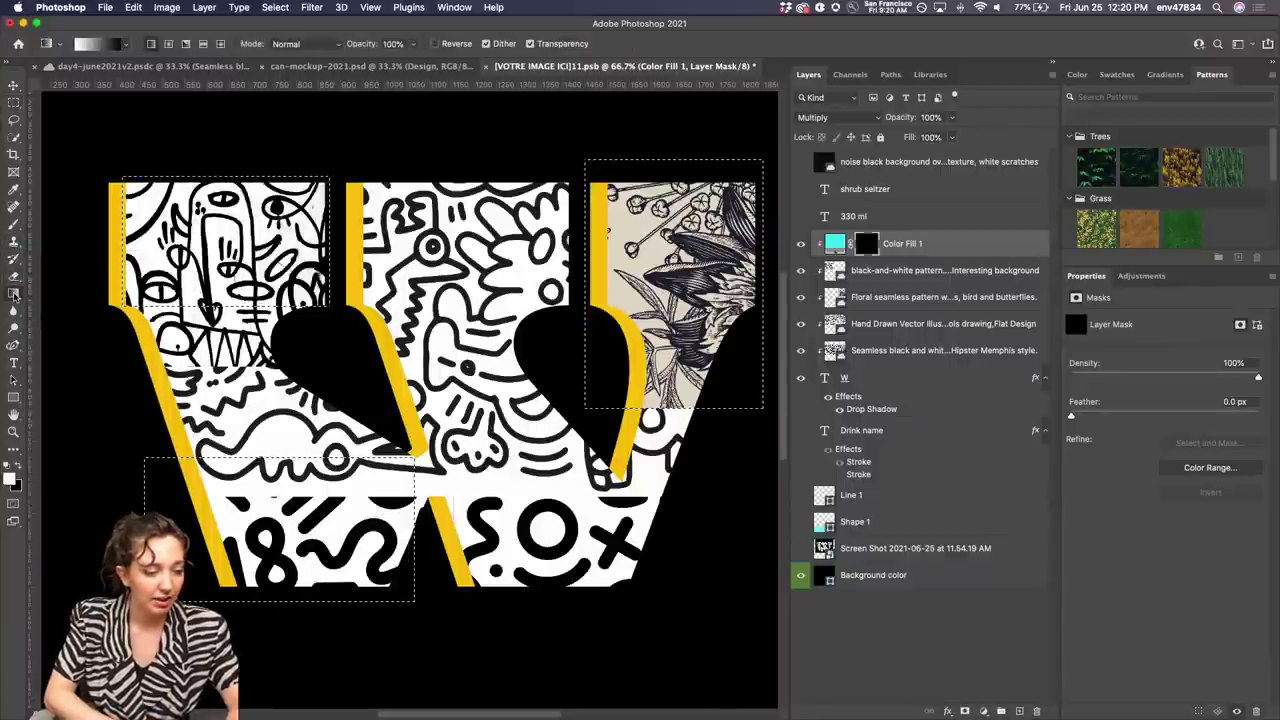
Bucket-fill white into the Color Fill 1 mask to reveal cyan there, then deselect and zoom out
click(14, 292)
click(90, 304)
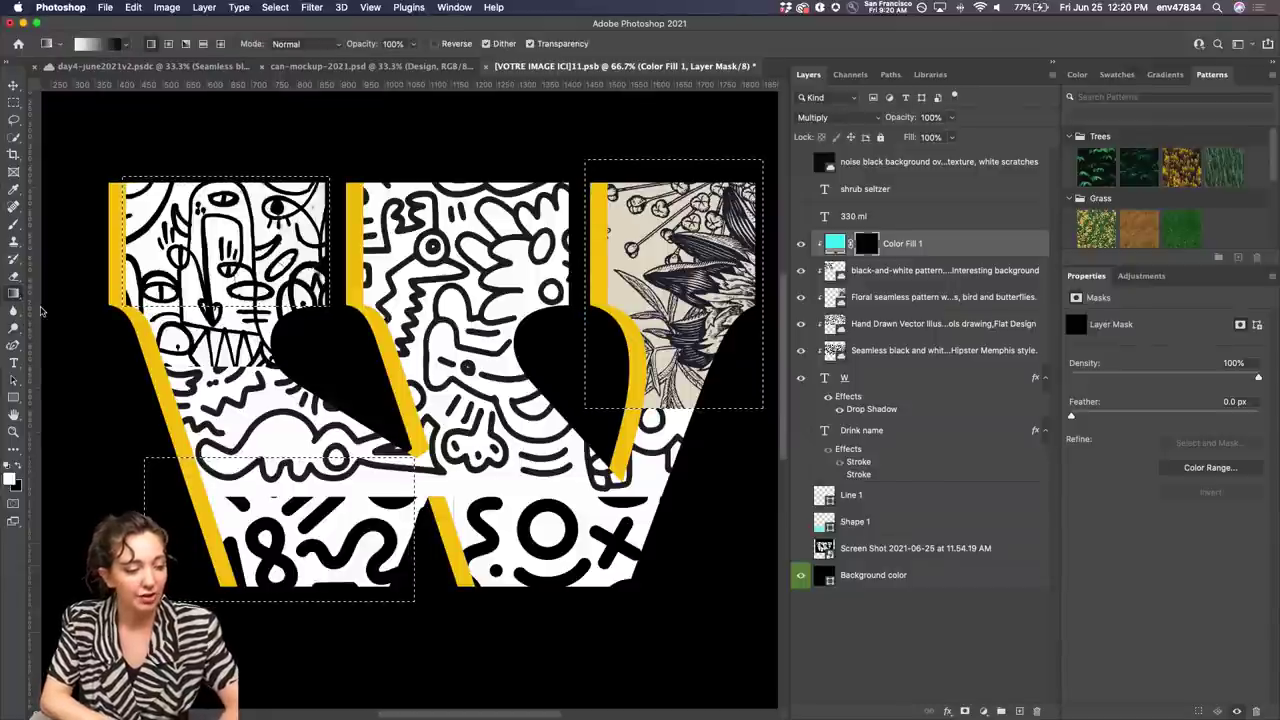
click(160, 276)
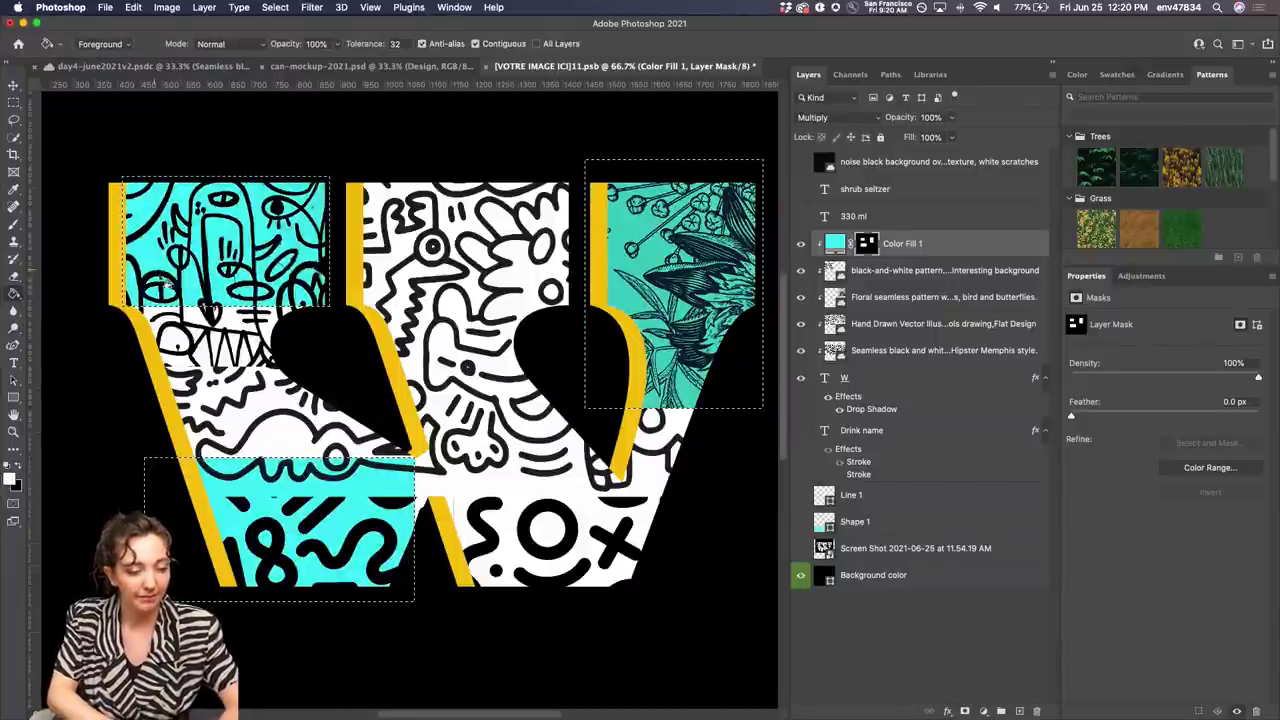
key(super+d)
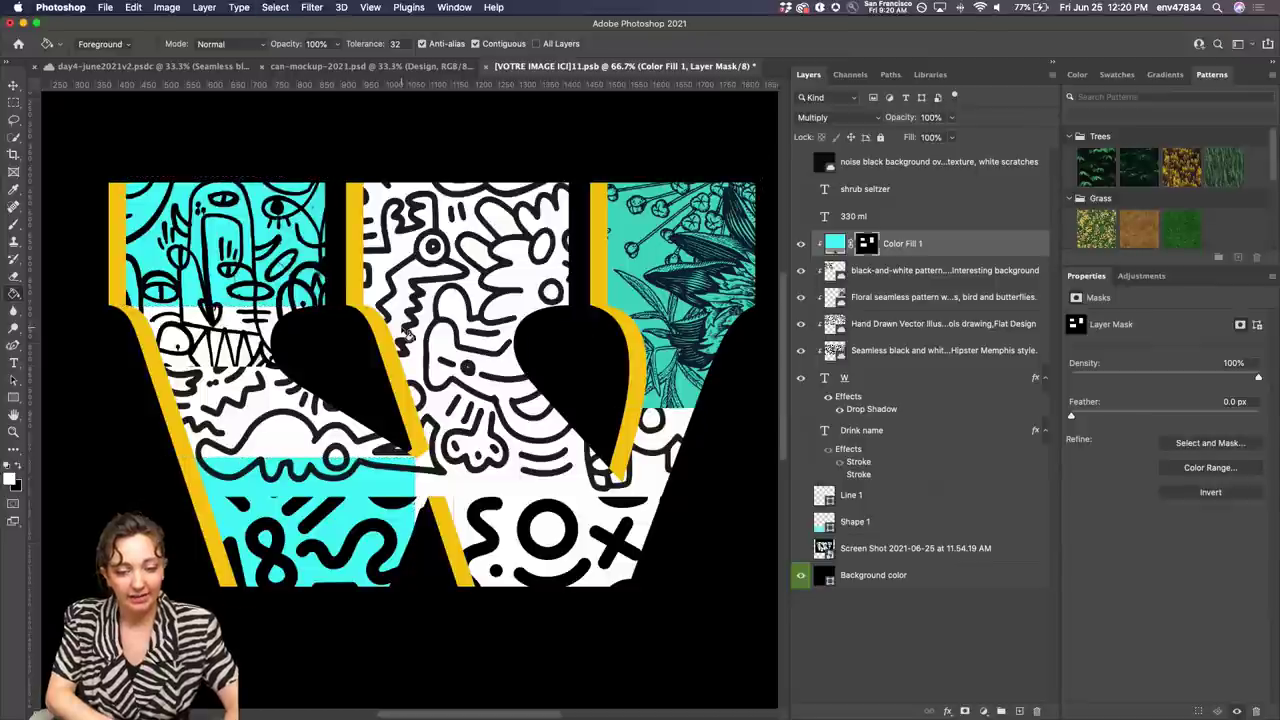
key(super+minus)
key(super+minus)
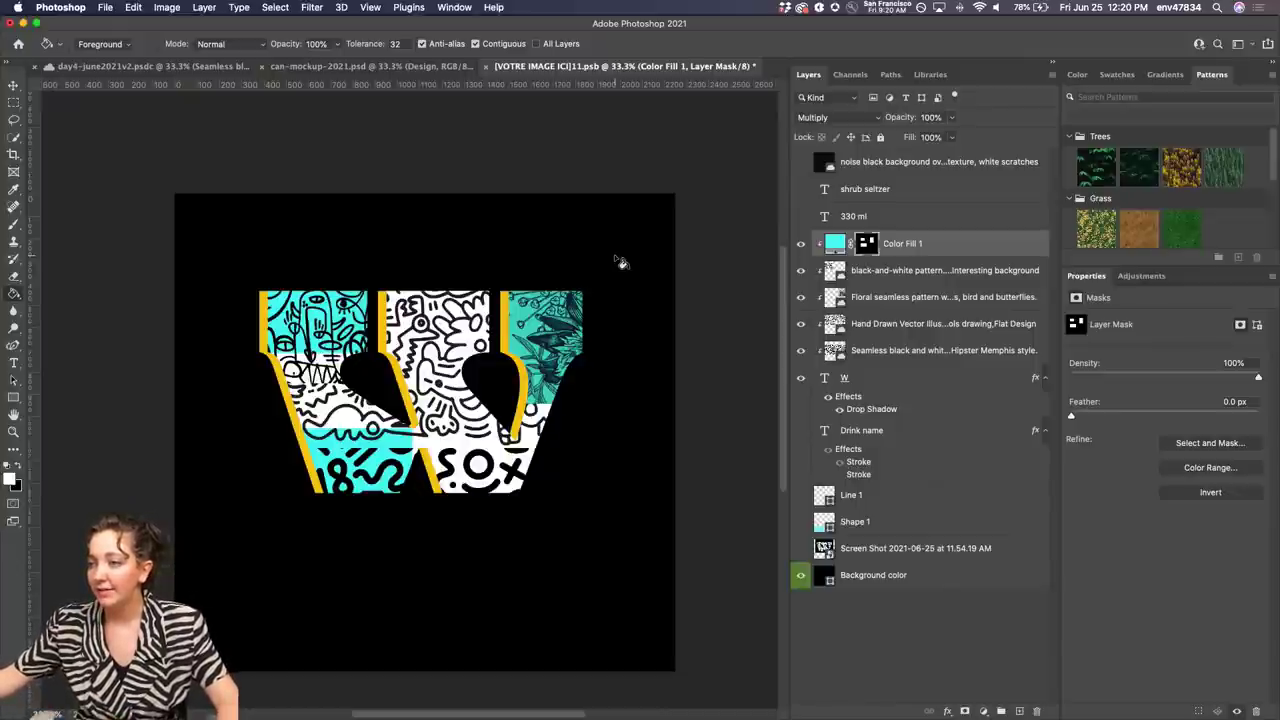
click(912, 382)
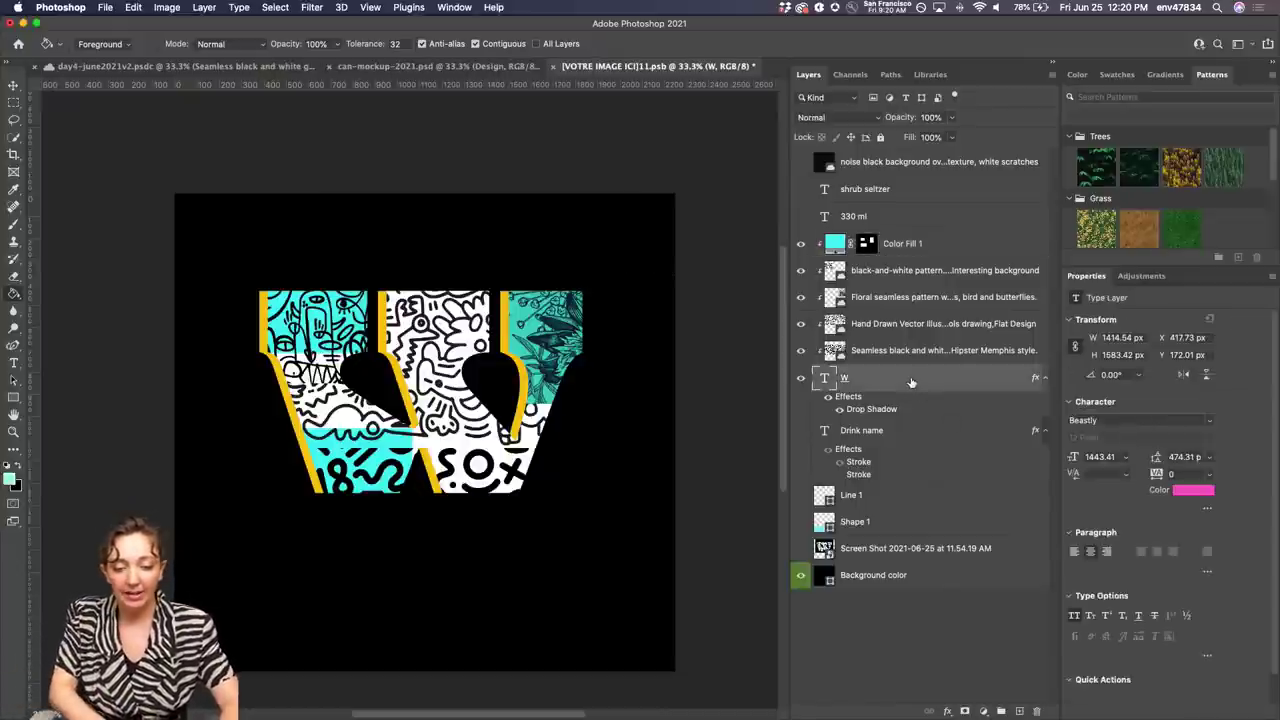
click(1128, 420)
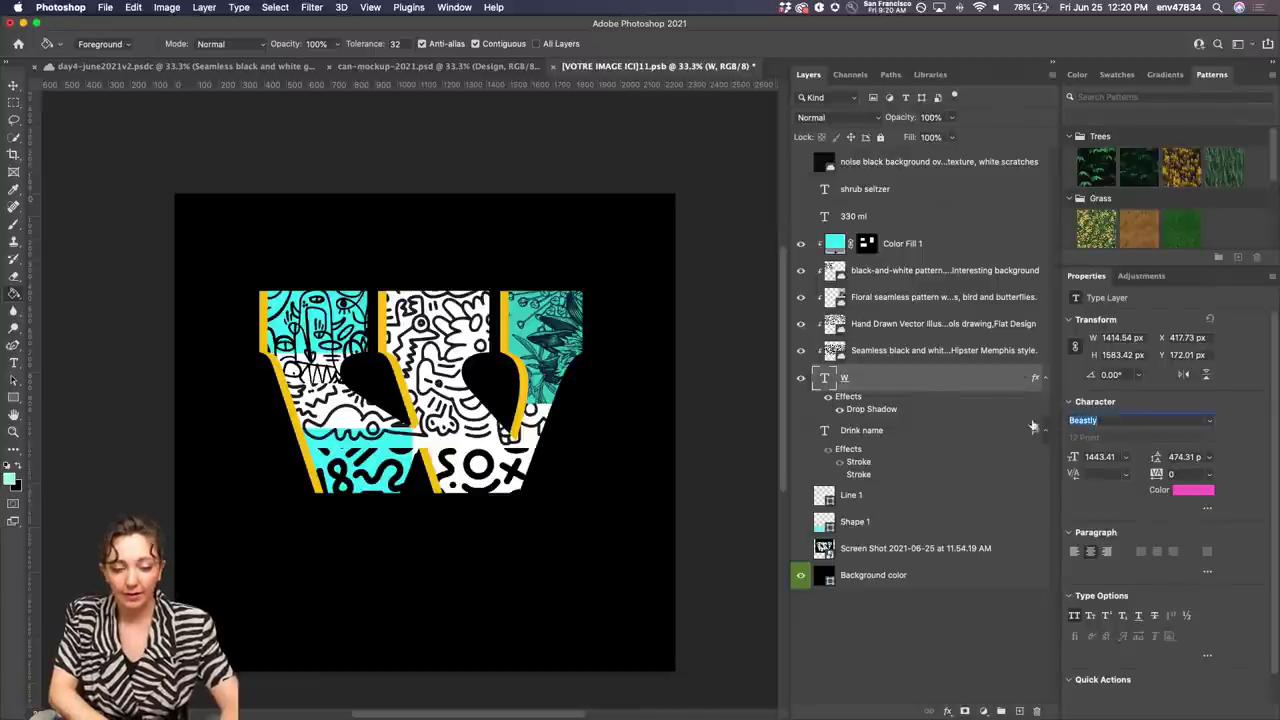
text(o)
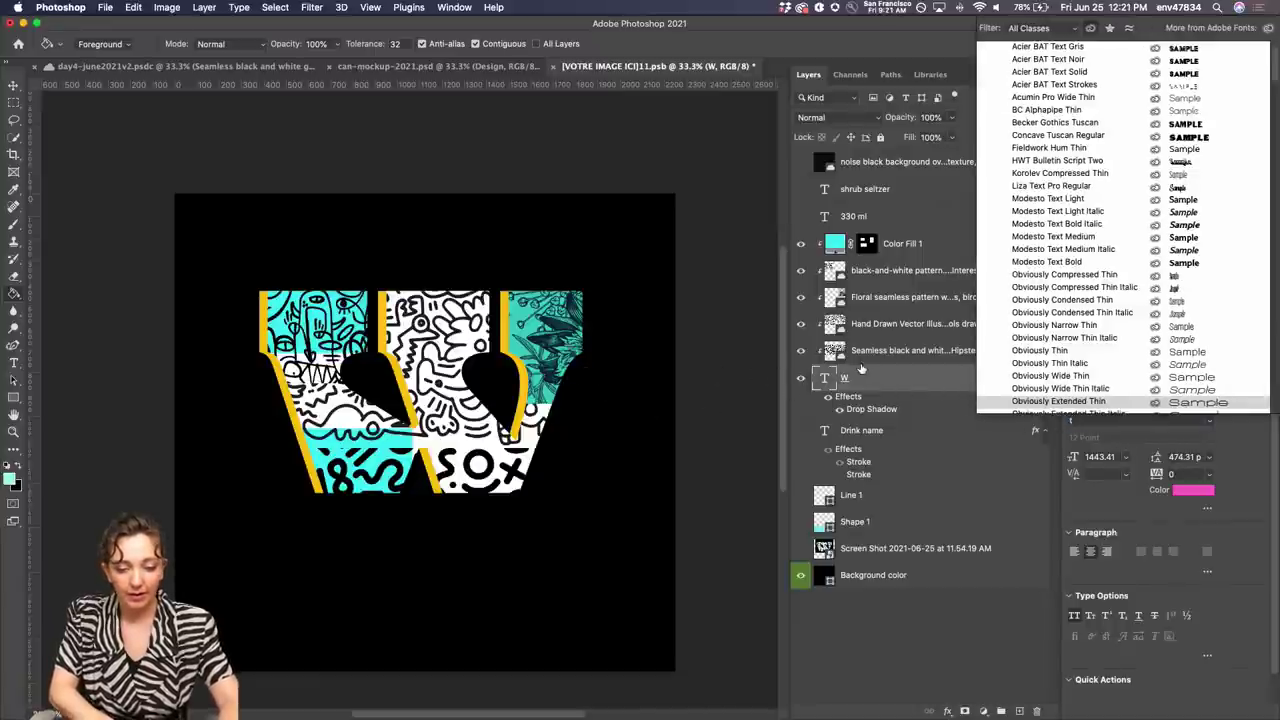
key(Escape)
key(t)
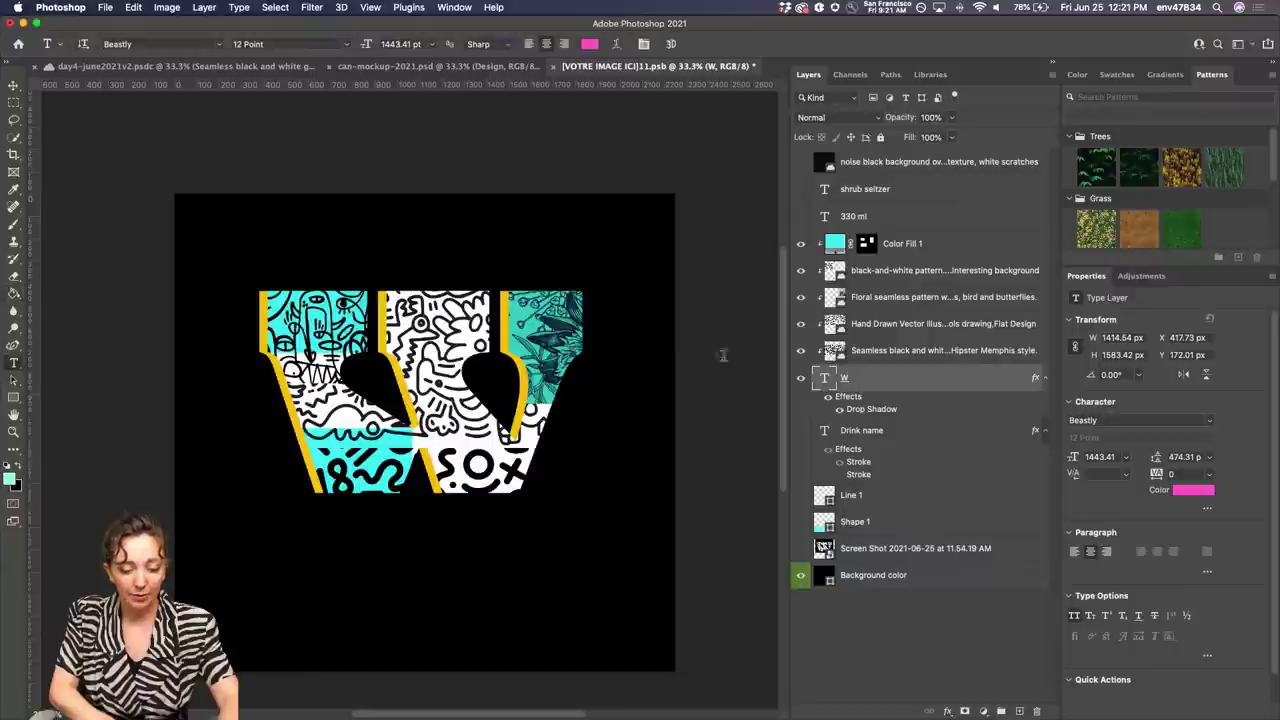
click(582, 341)
key(BackSpace)
text(S)
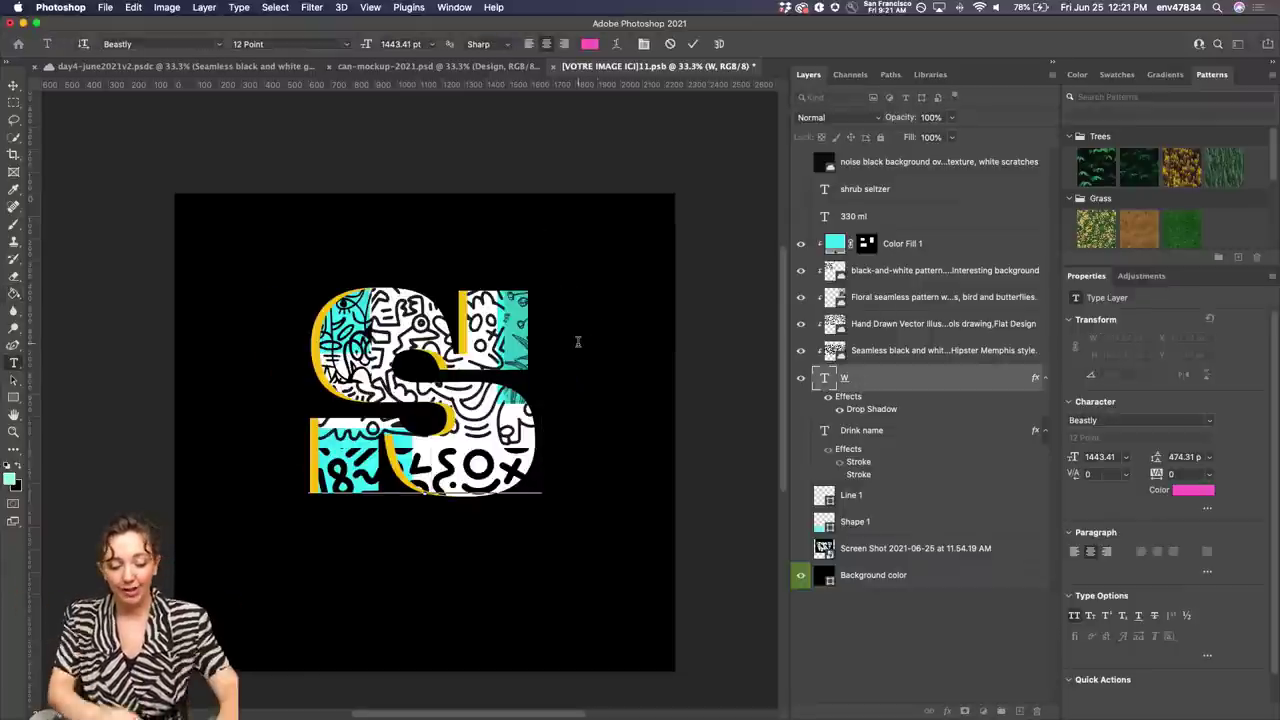
key(BackSpace)
text(HI)
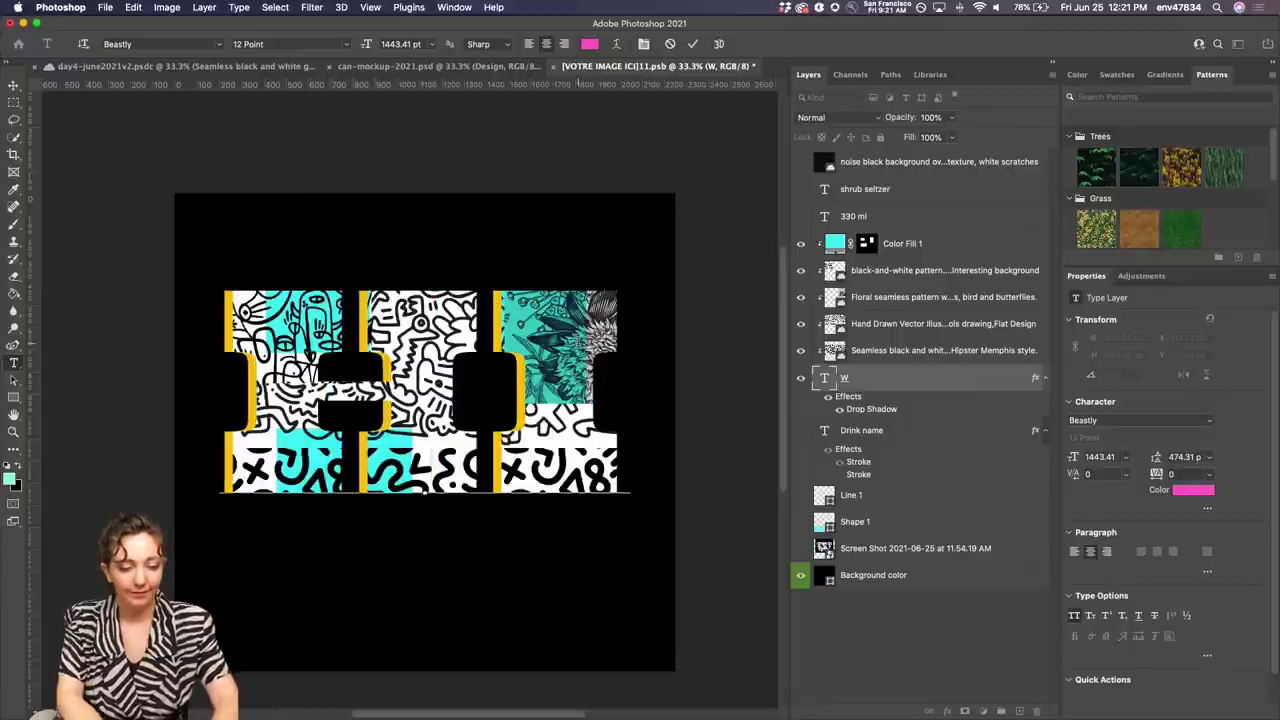
key(BackSpace)
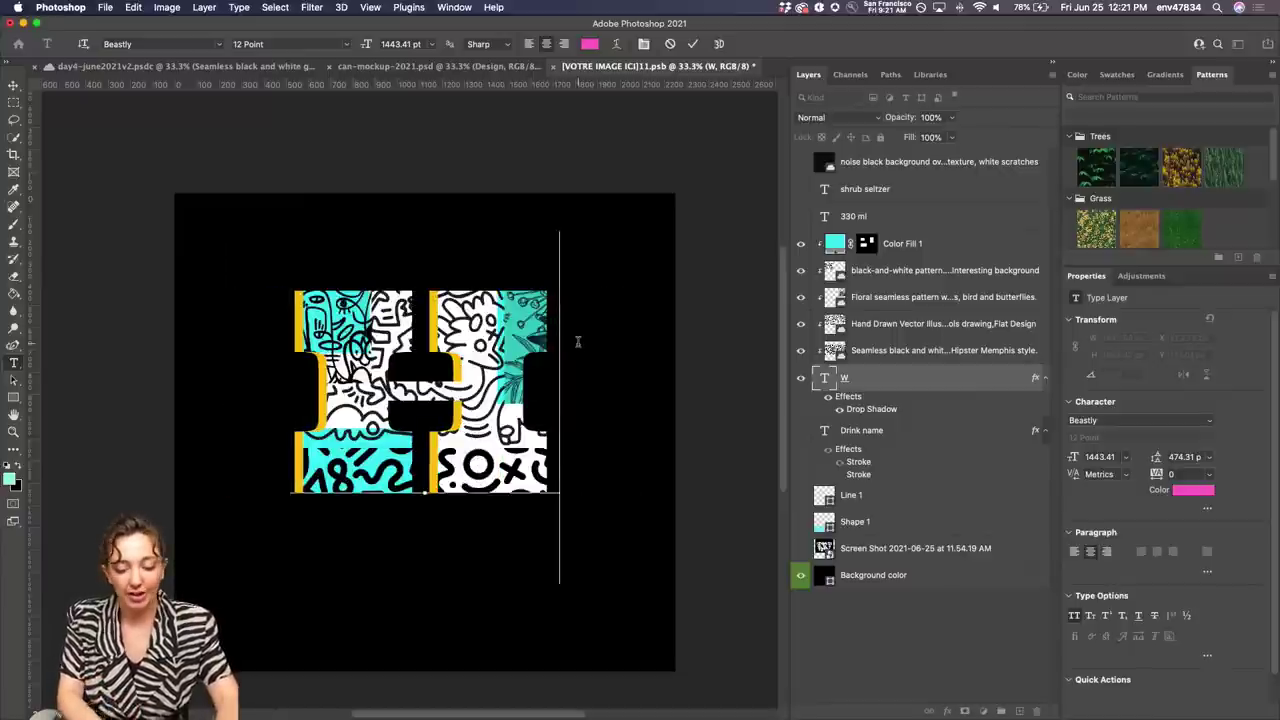
key(BackSpace)
text(H)
key(Escape)
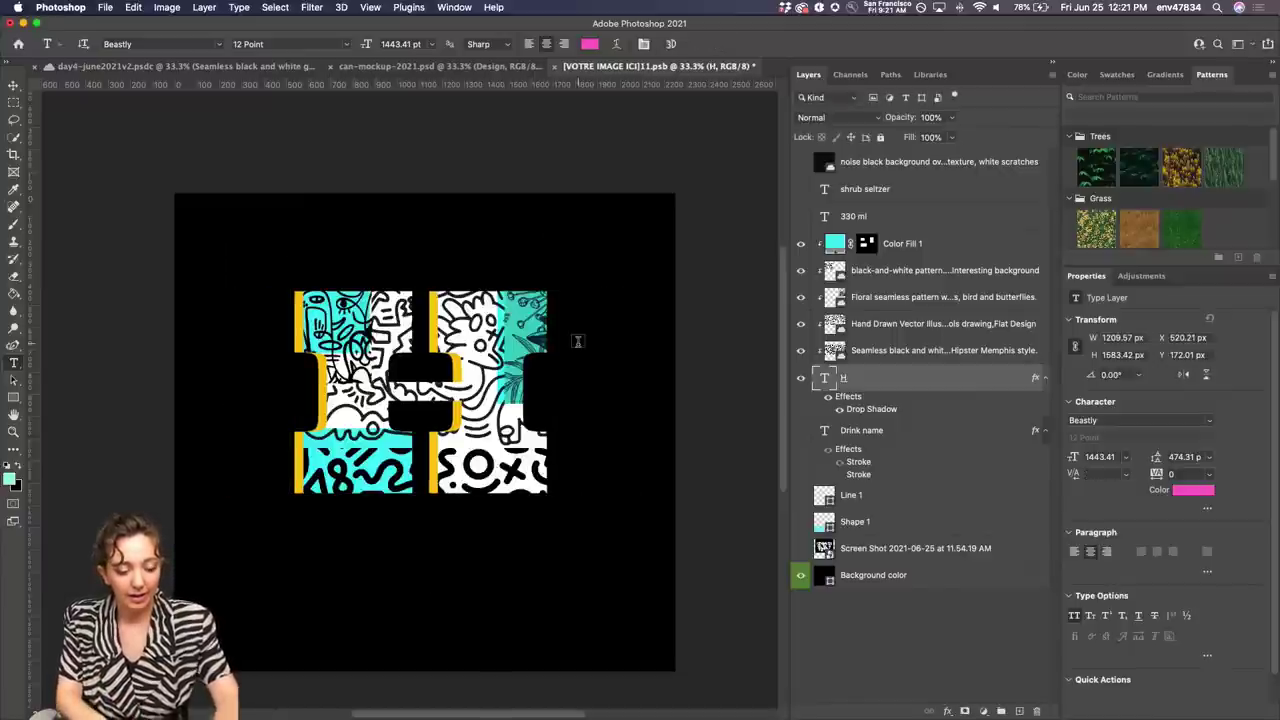
key(BackSpace)
text(W)
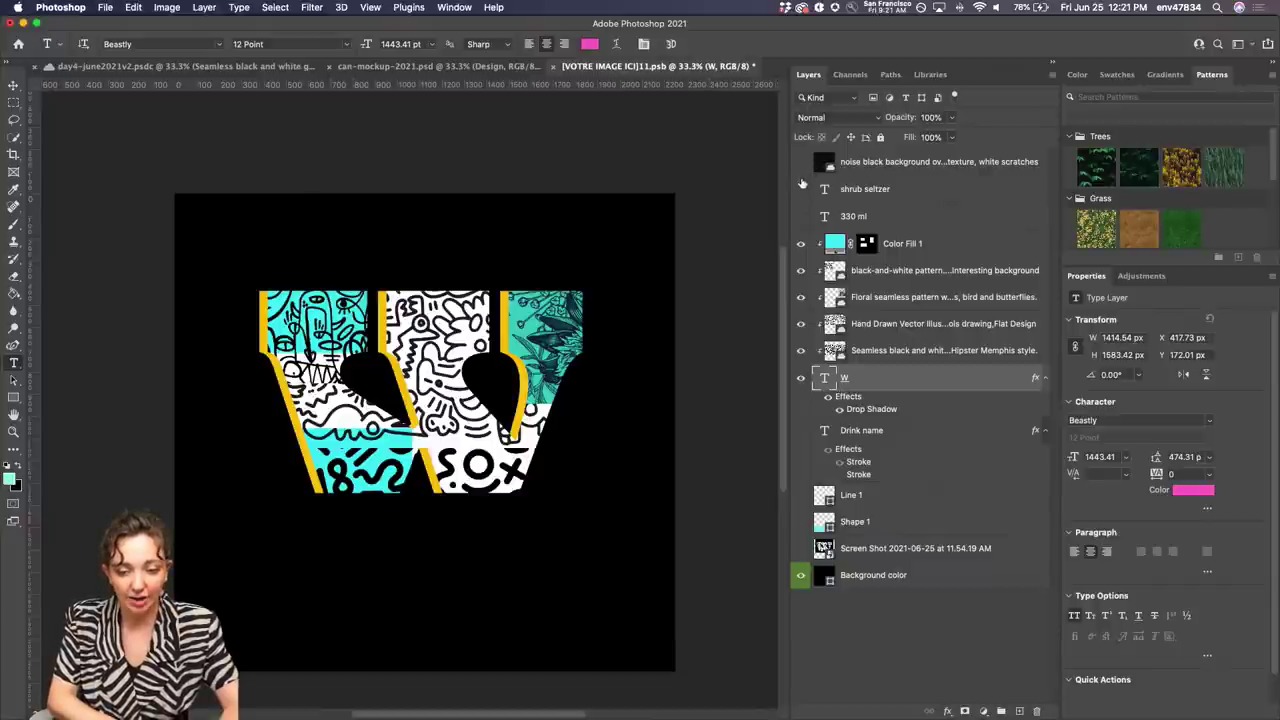
Turn on the shrub seltzer/330 ml text, noise texture, Line 1, Shape 1 wave and WHAT THE WATERMELON!? layers
drag(801, 215, 801, 190)
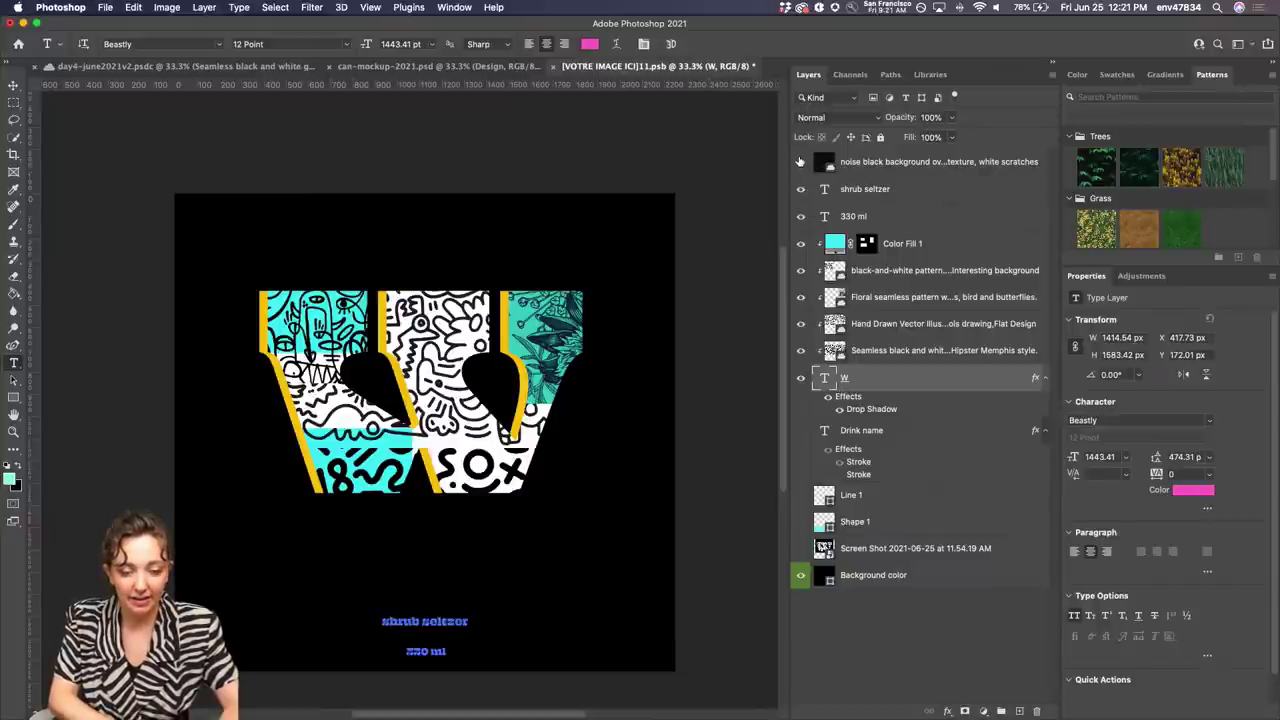
click(800, 161)
click(800, 495)
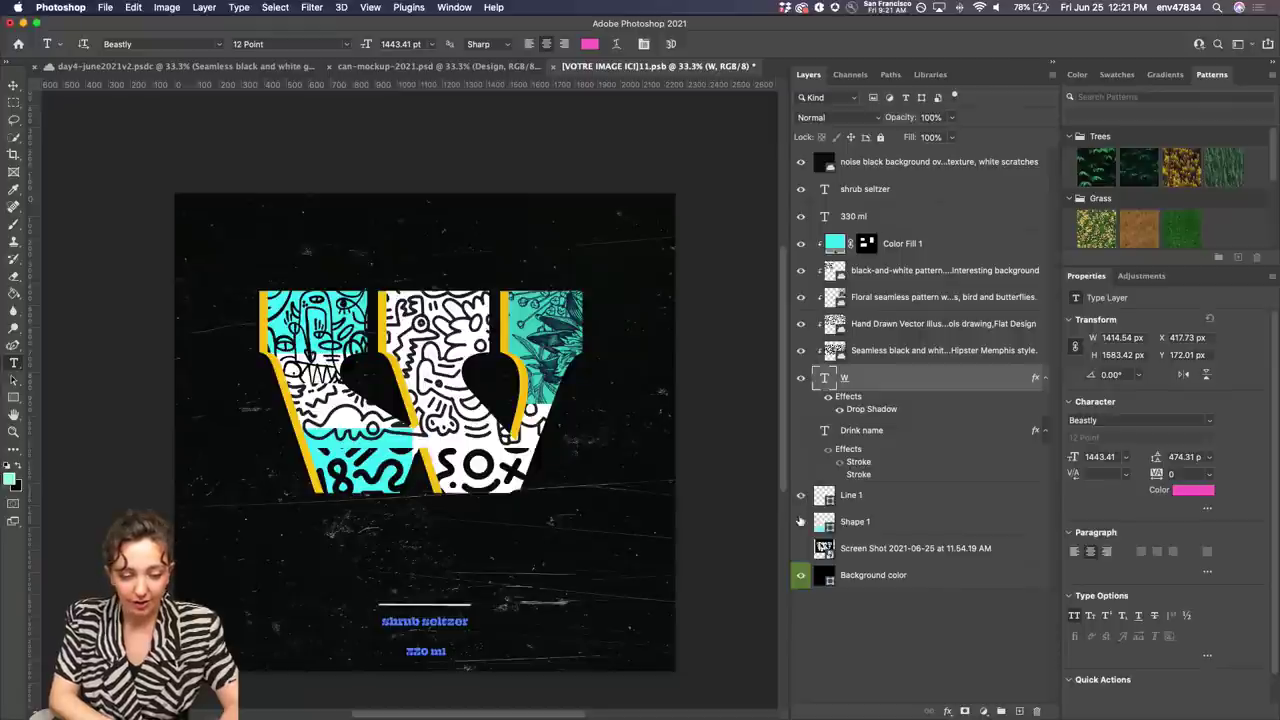
click(800, 521)
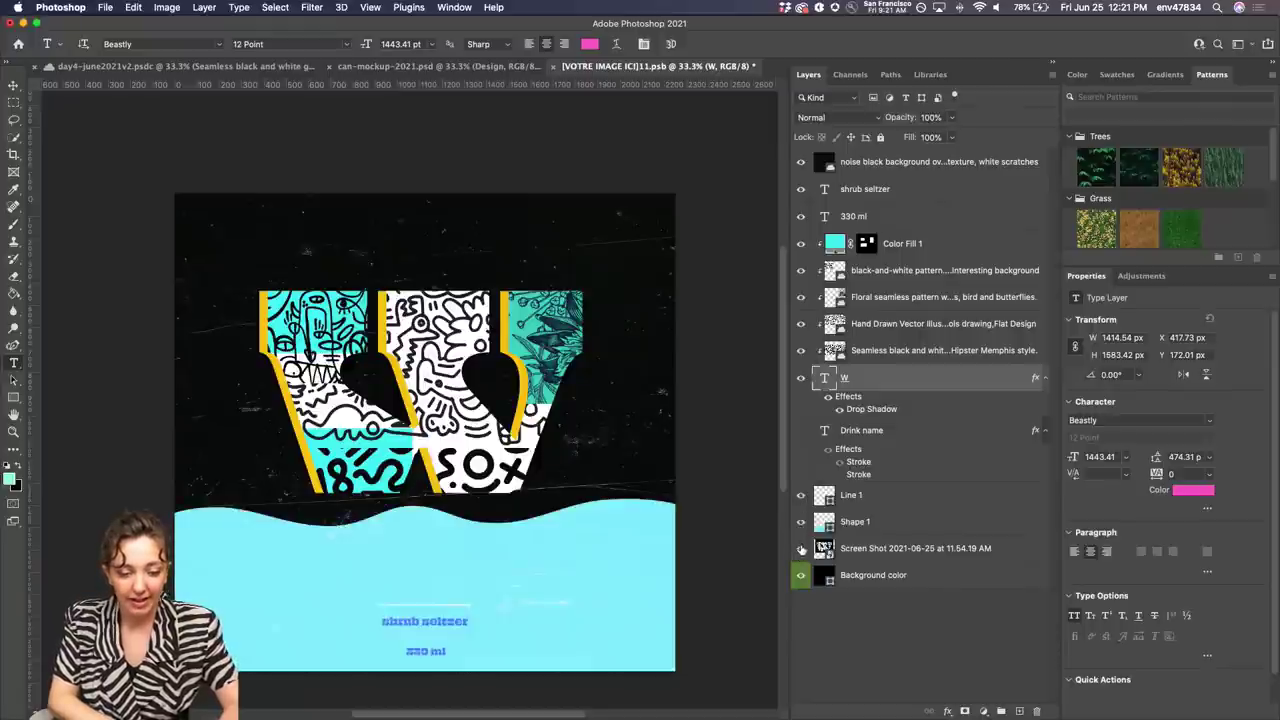
click(801, 548)
click(800, 548)
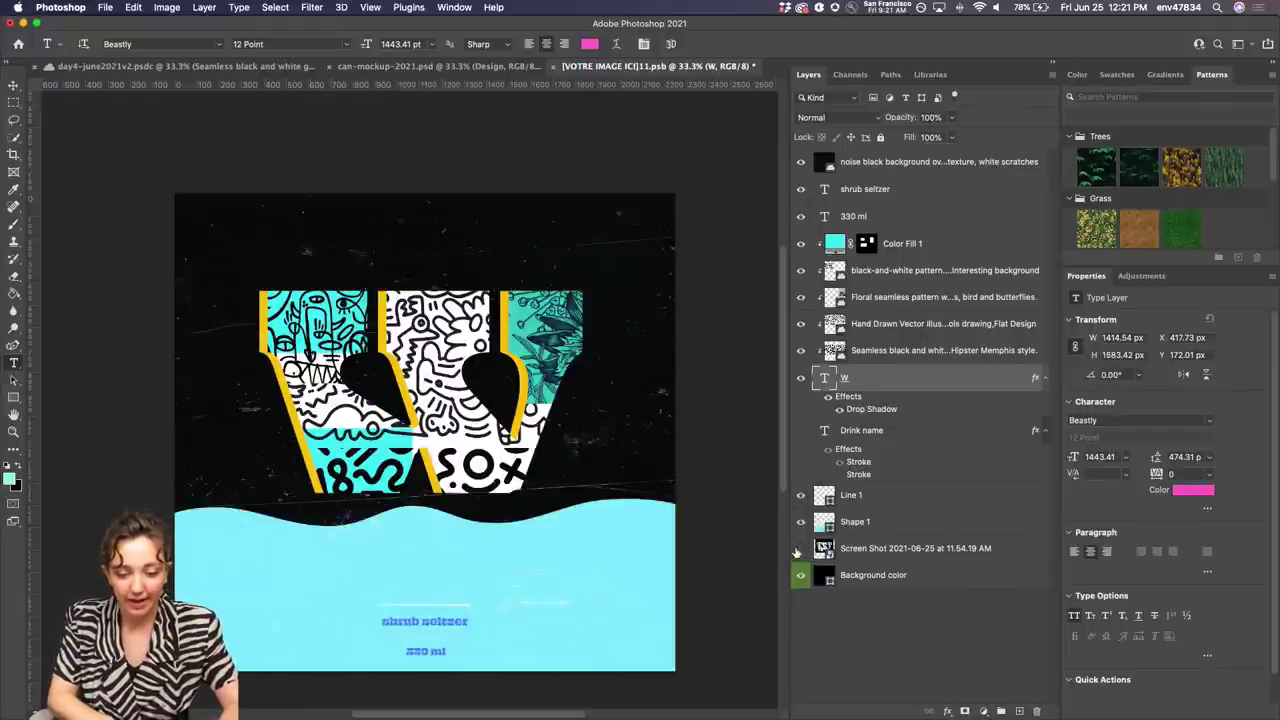
click(801, 431)
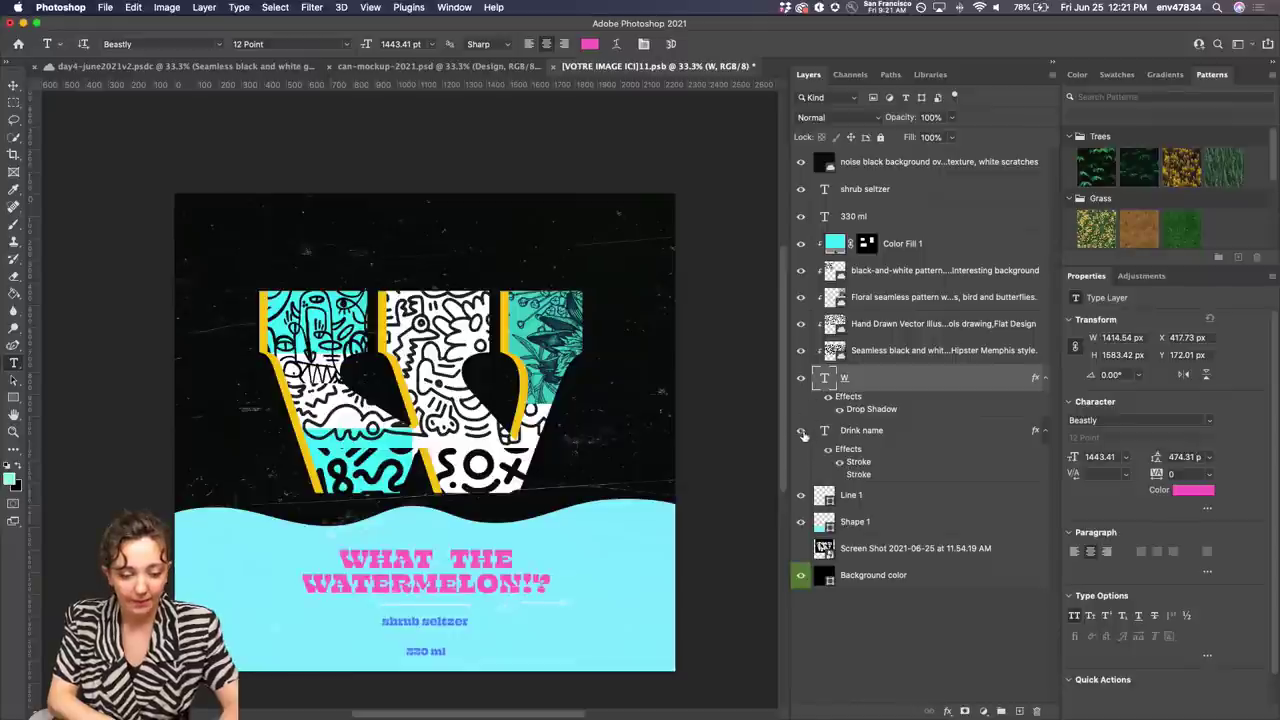
Recolour Color Fill 1 to the pink sampled from the title
double_click(836, 244)
click(404, 550)
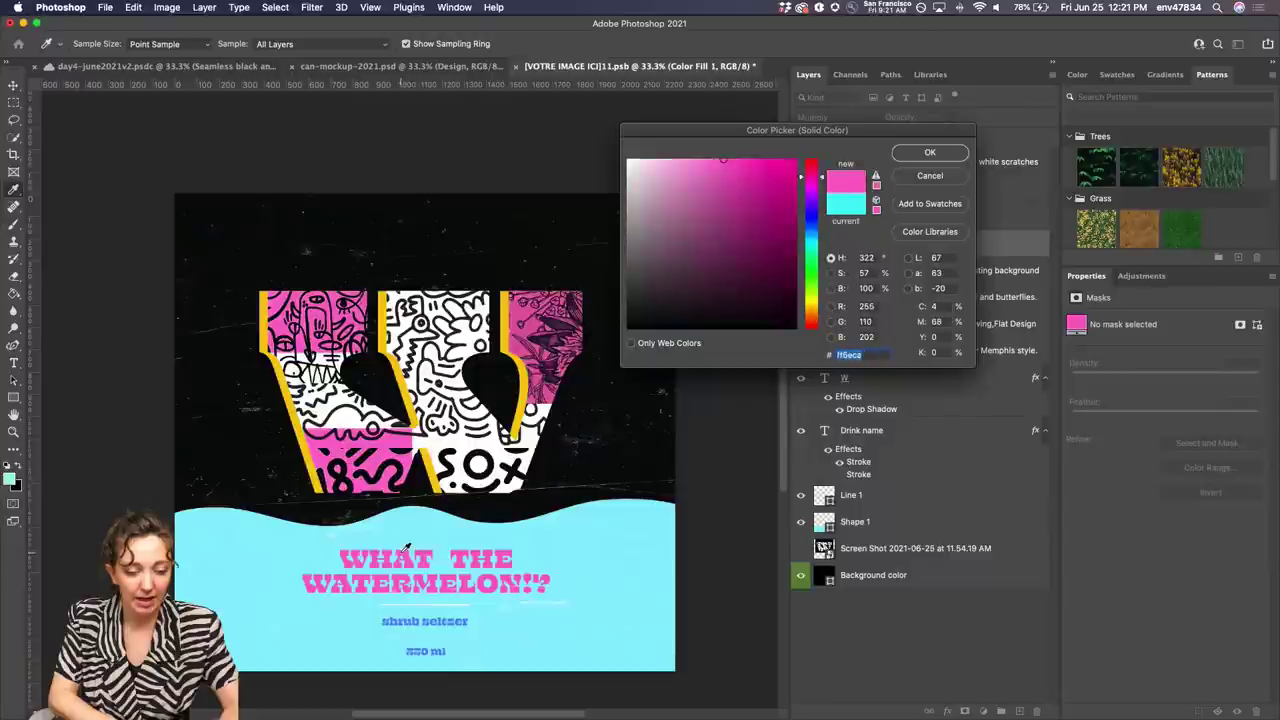
click(940, 155)
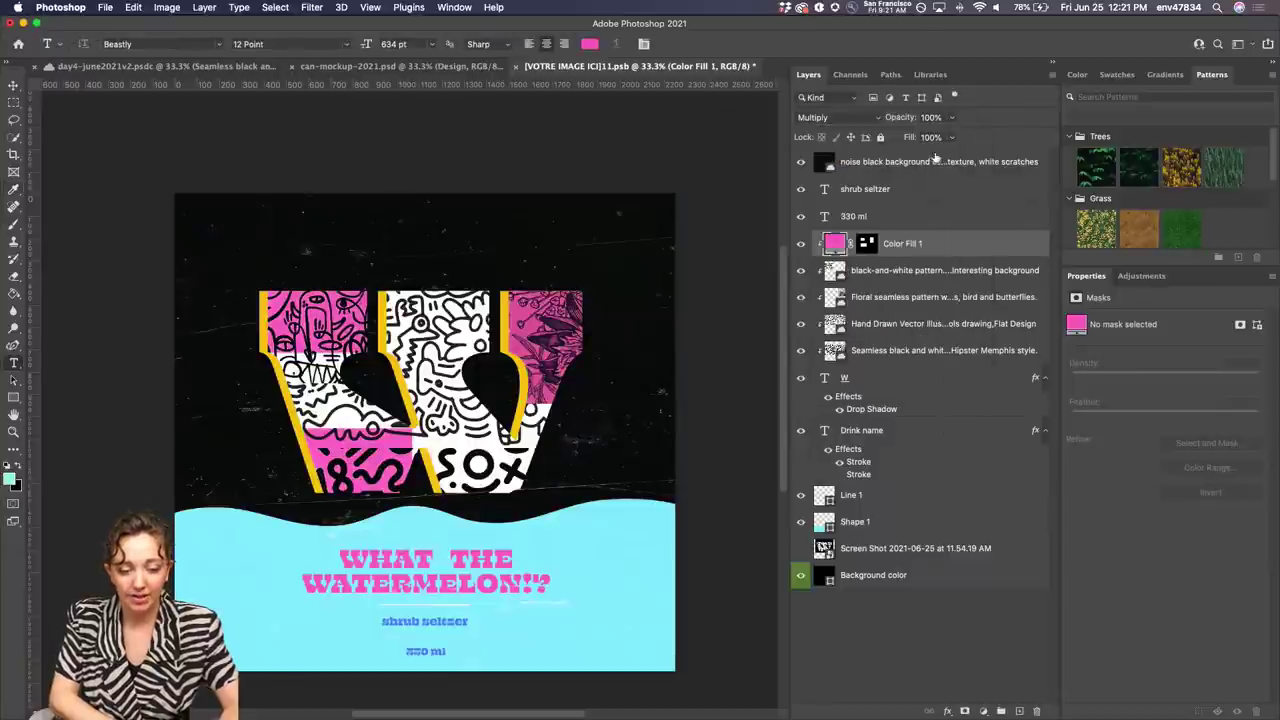
Fill the Shape 1 wave with a light yellow, ffd957
click(826, 527)
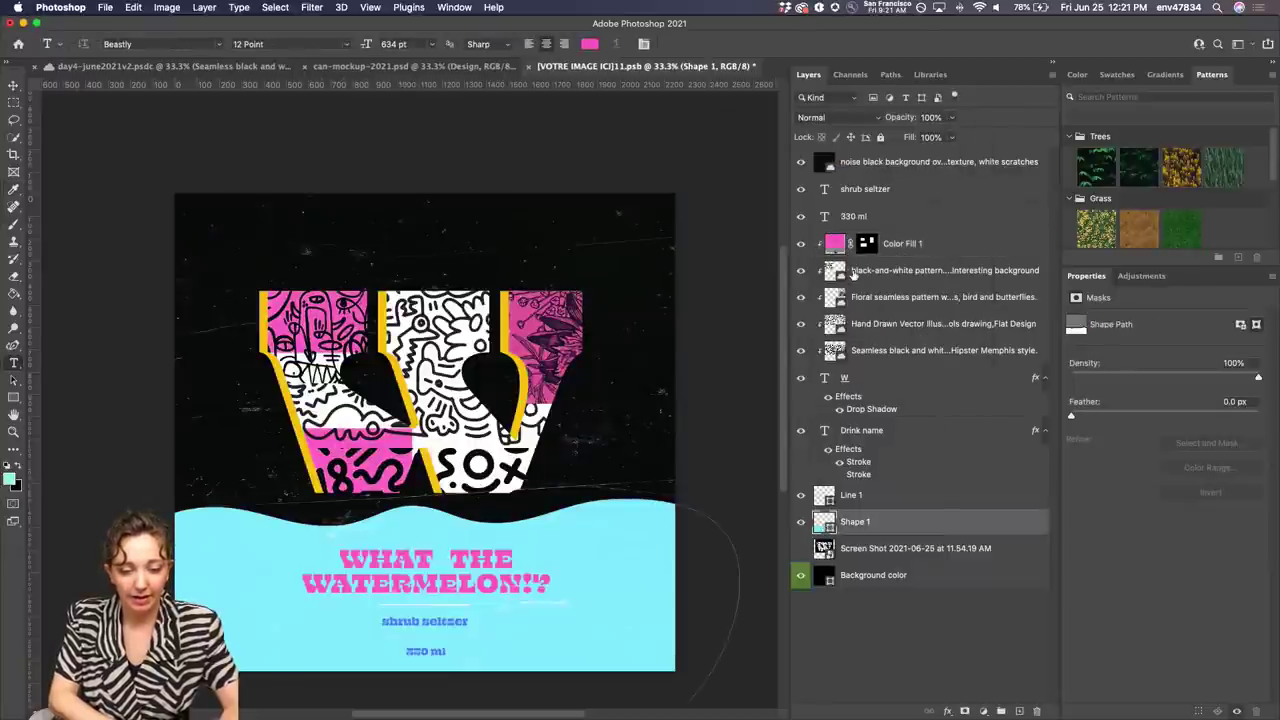
click(14, 398)
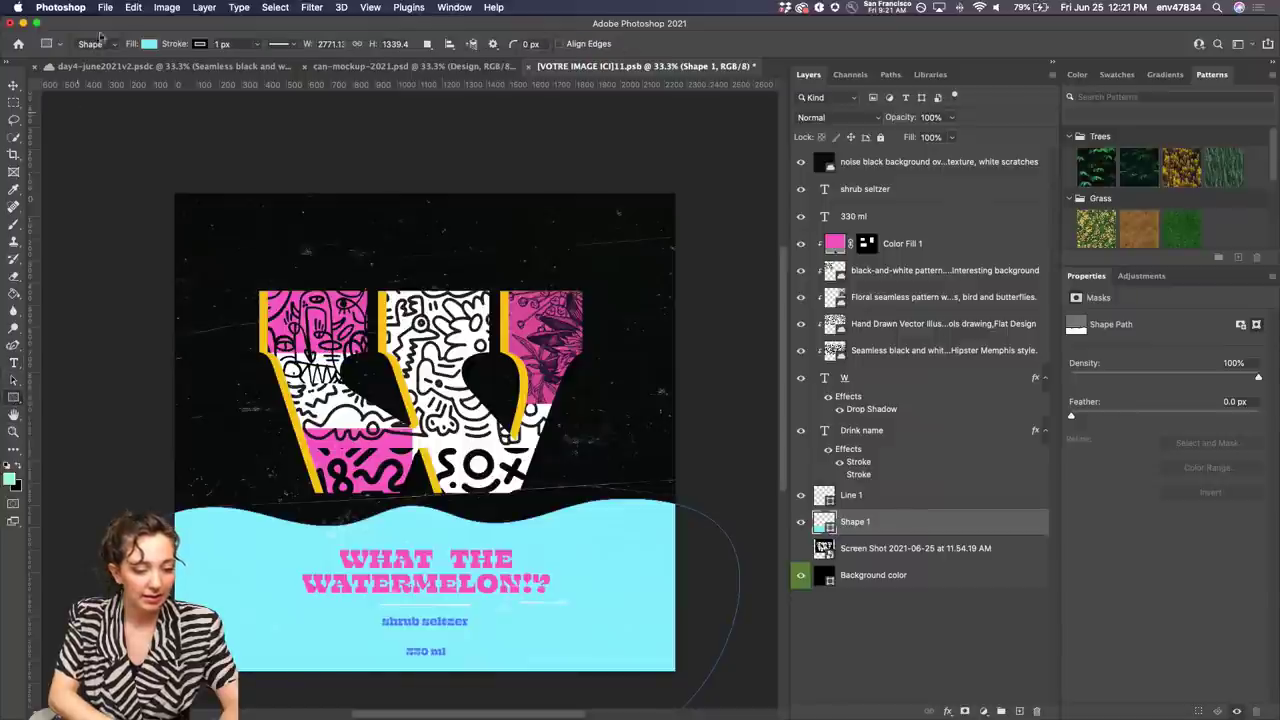
click(149, 44)
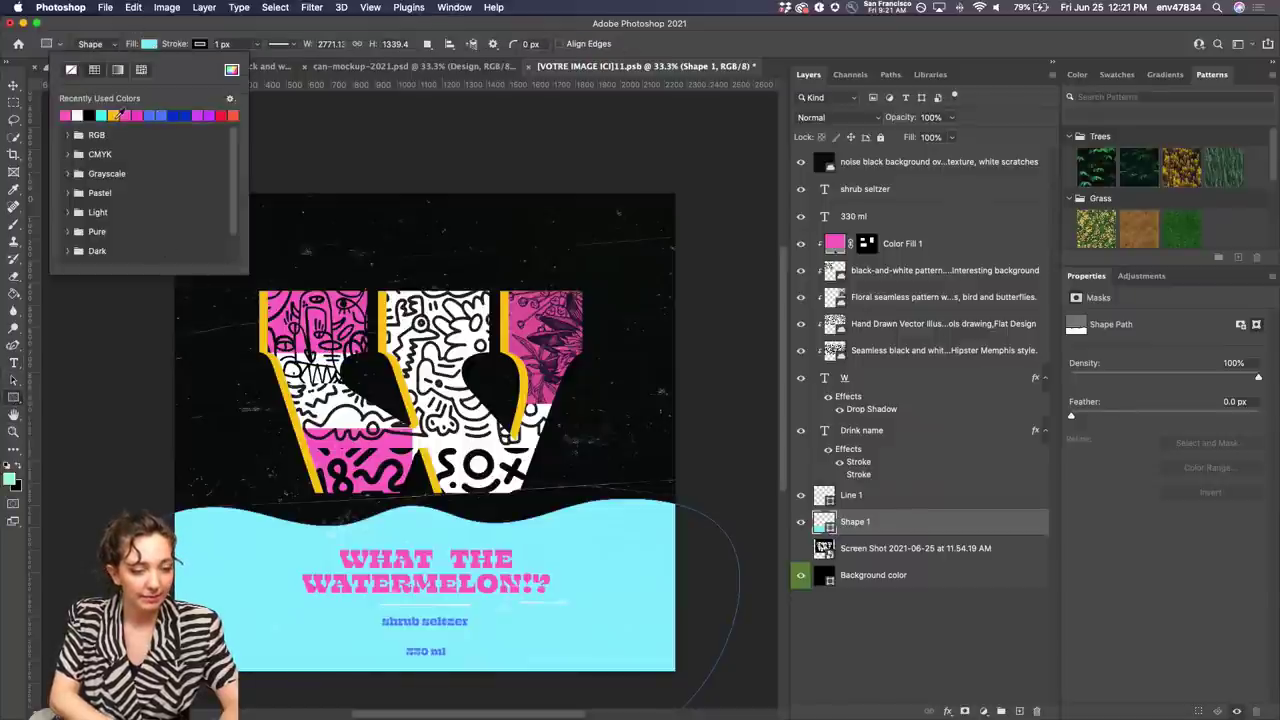
click(115, 115)
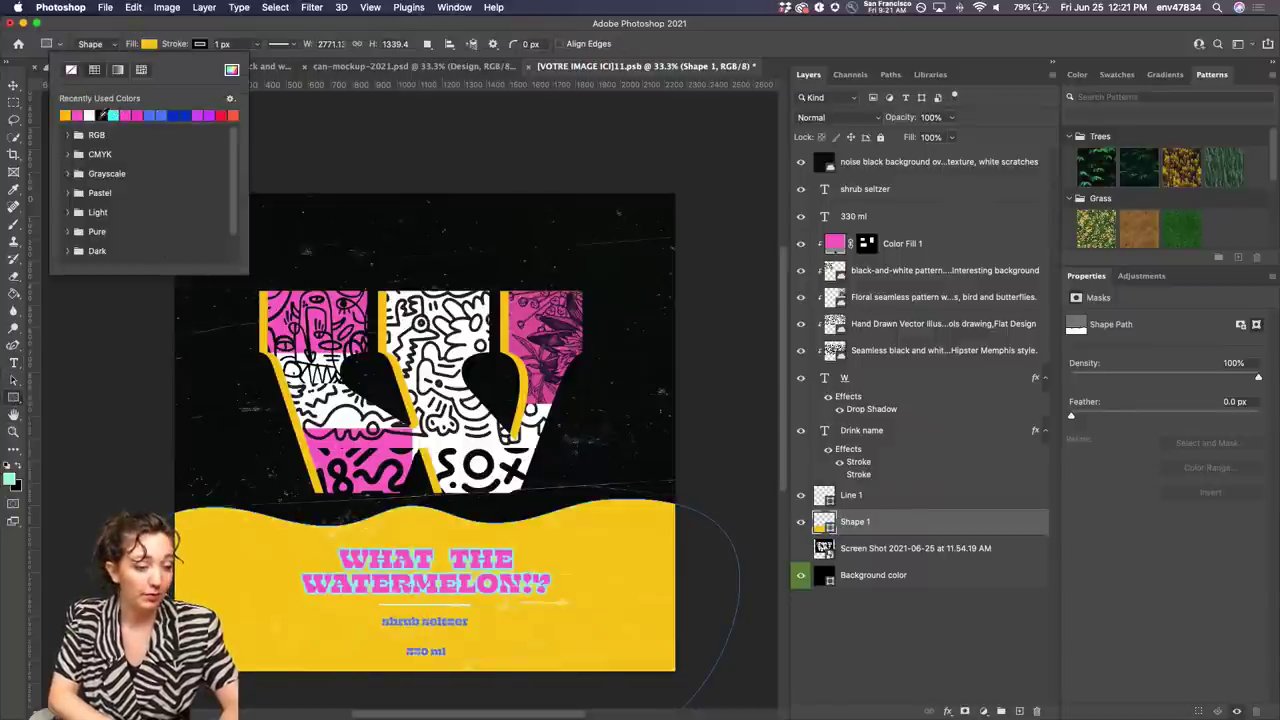
click(231, 69)
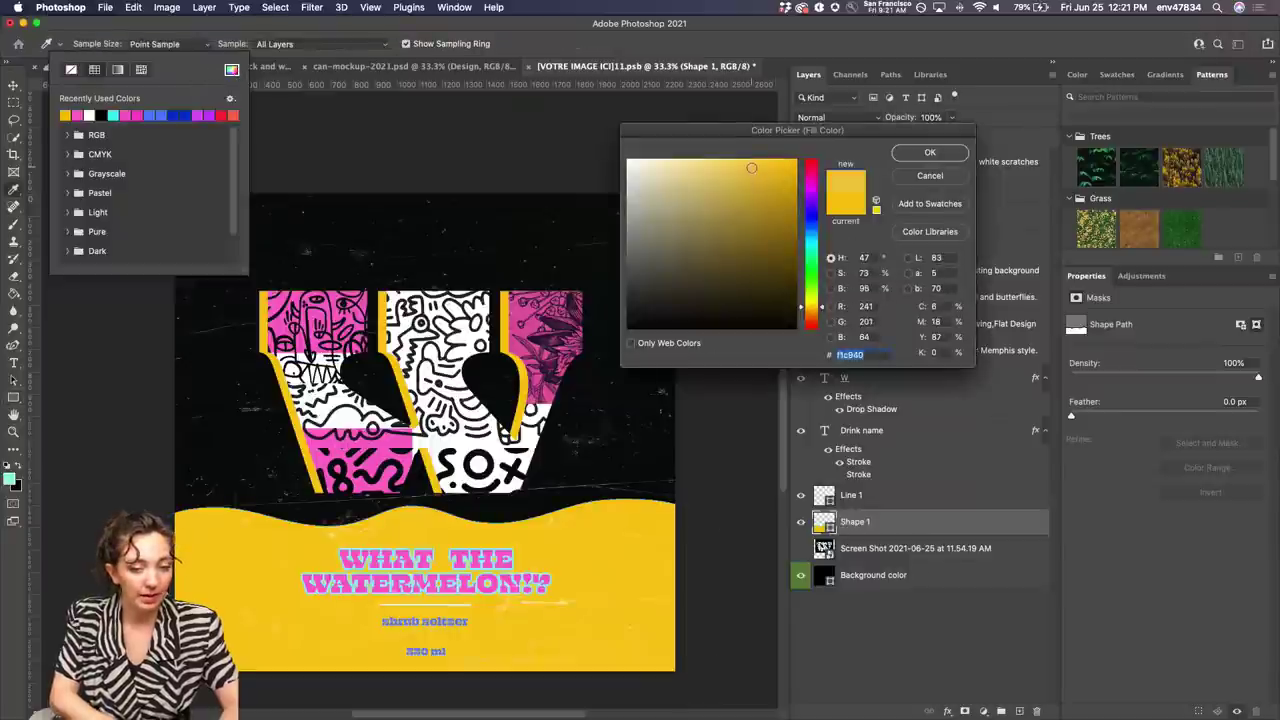
drag(751, 168, 738, 151)
click(929, 151)
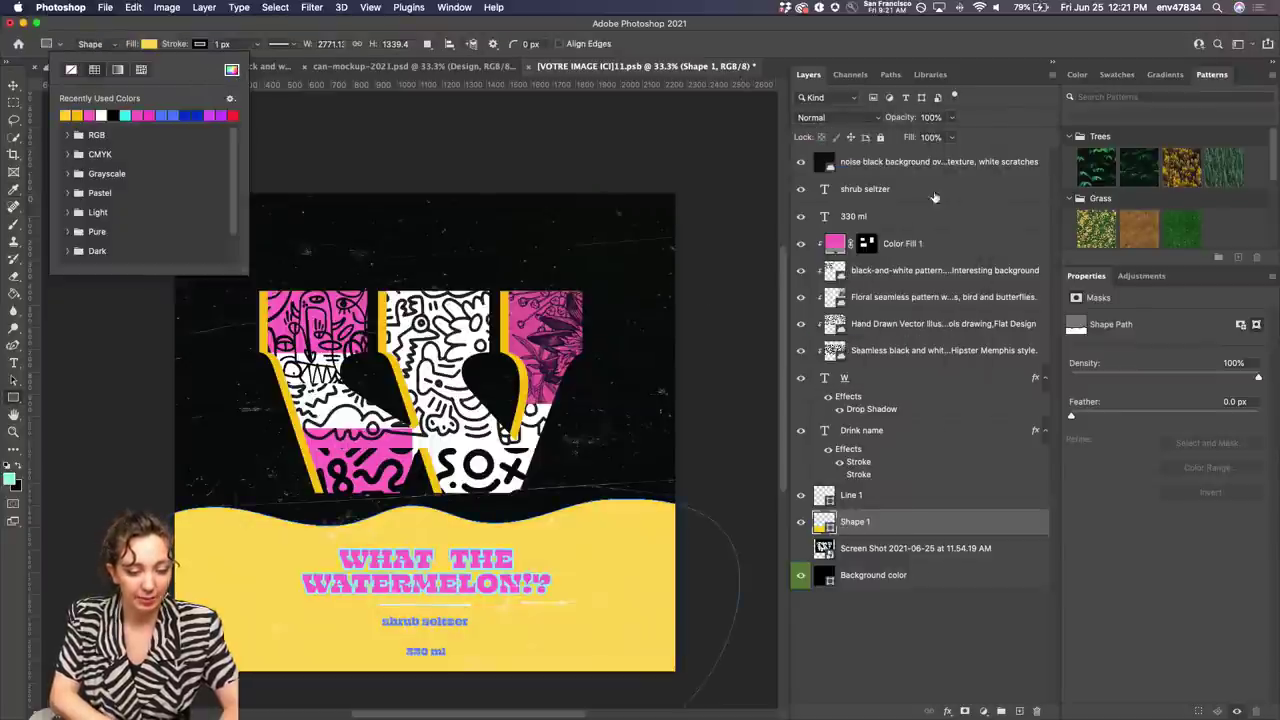
click(858, 474)
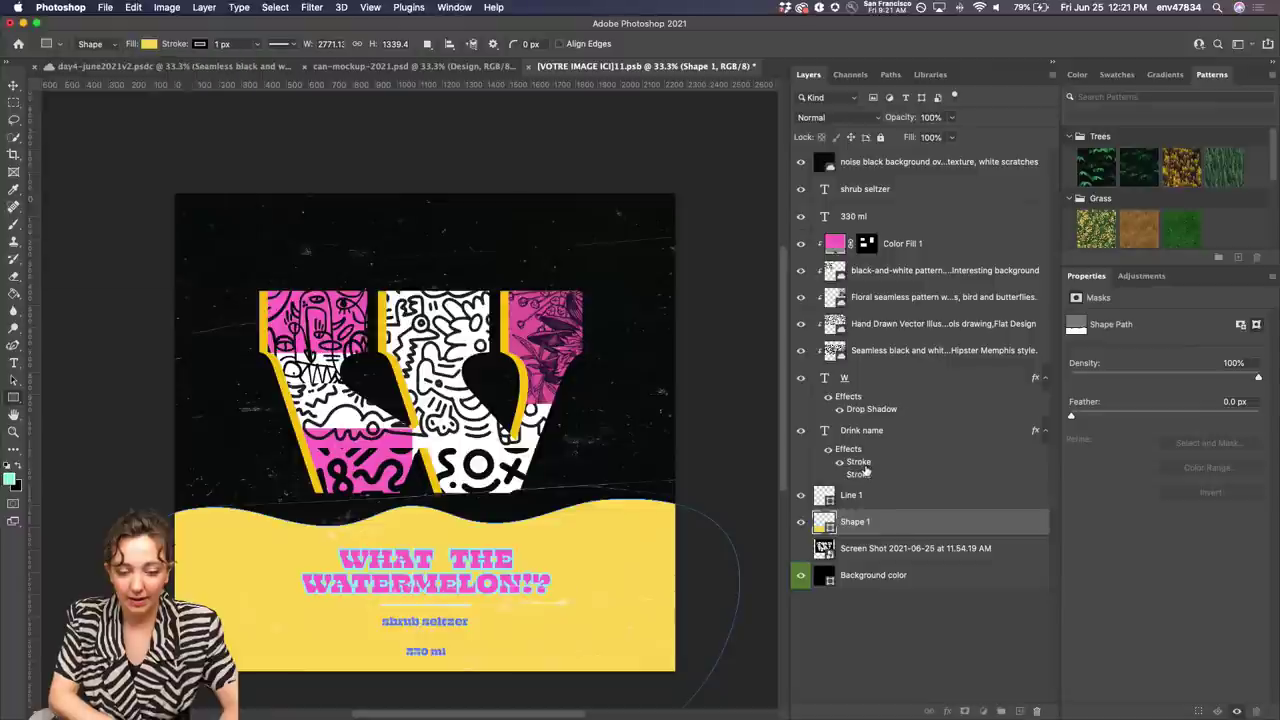
click(865, 476)
Disable both Stroke effects in the Drink name layer's Layer Style
double_click(865, 477)
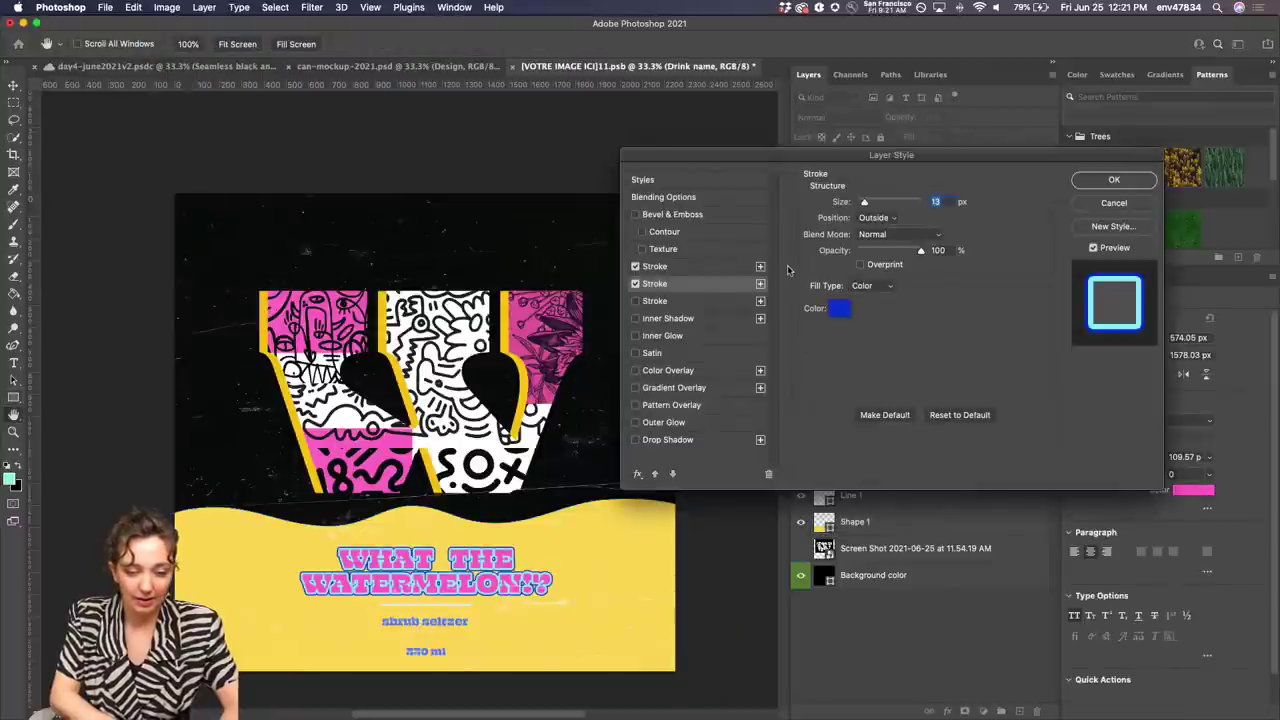
click(635, 284)
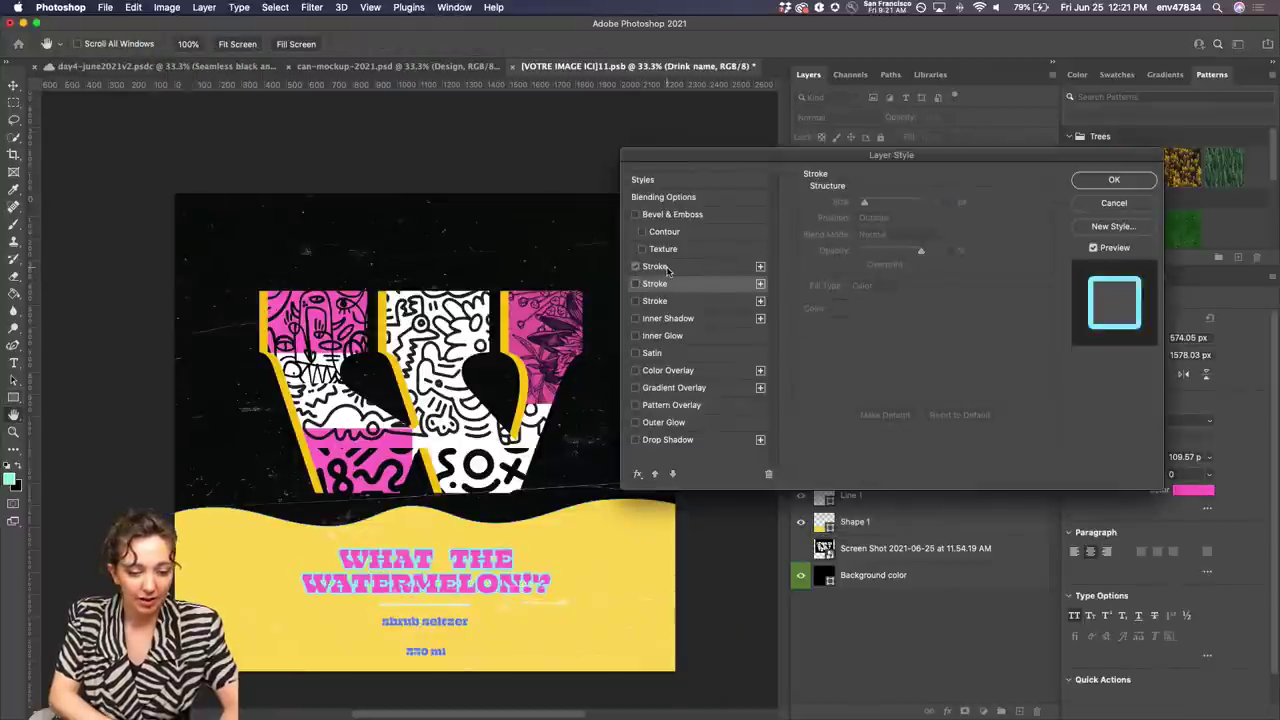
click(668, 266)
click(635, 267)
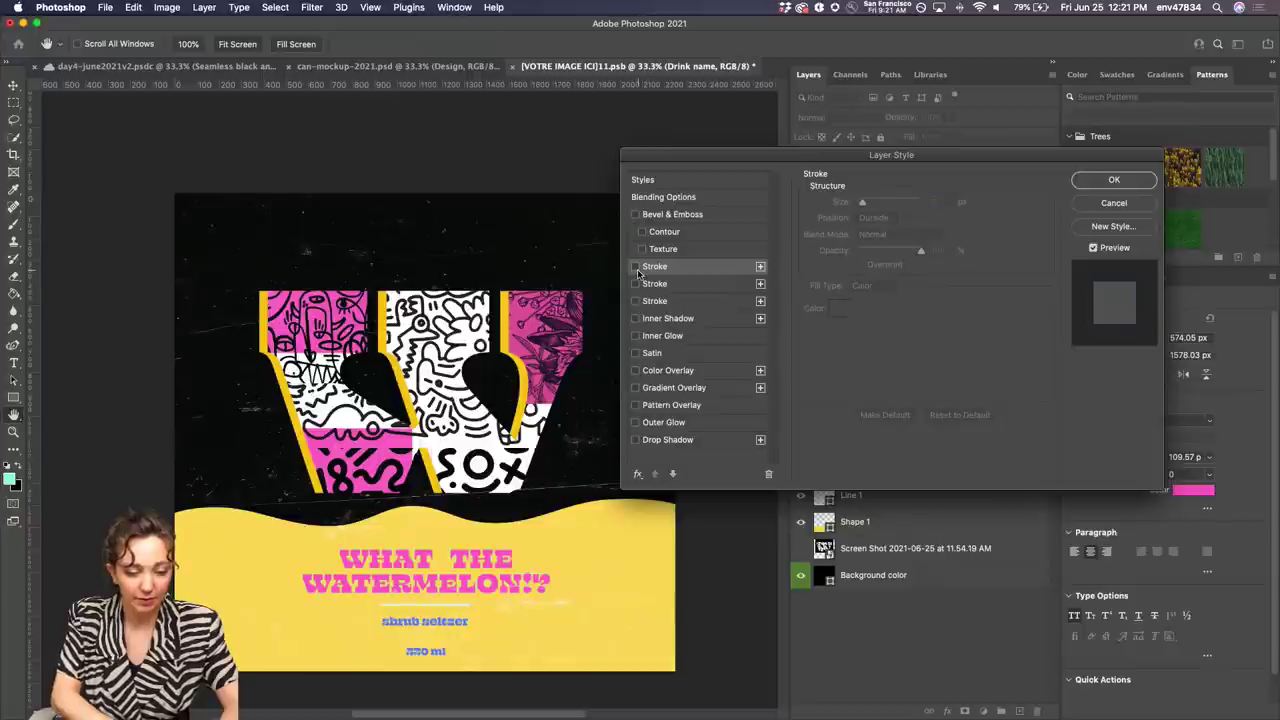
click(1113, 180)
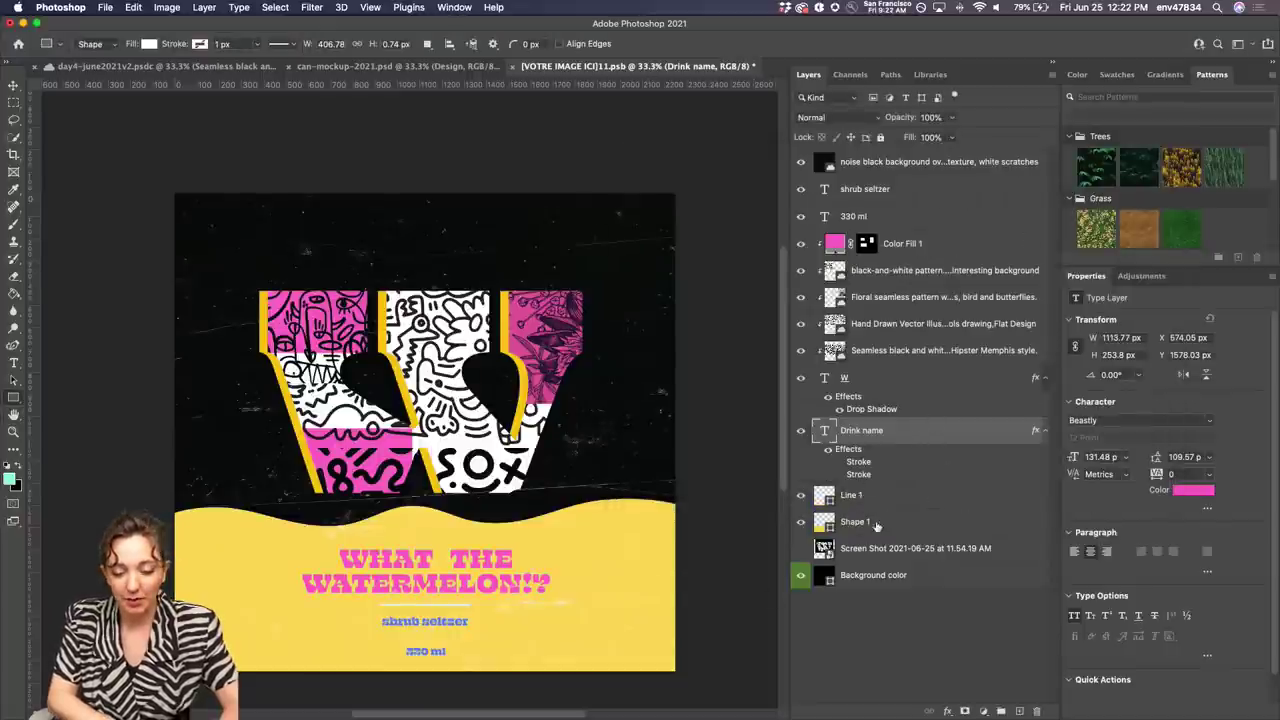
Toggle the visibility of the thin Line 1 layer
click(858, 503)
click(800, 498)
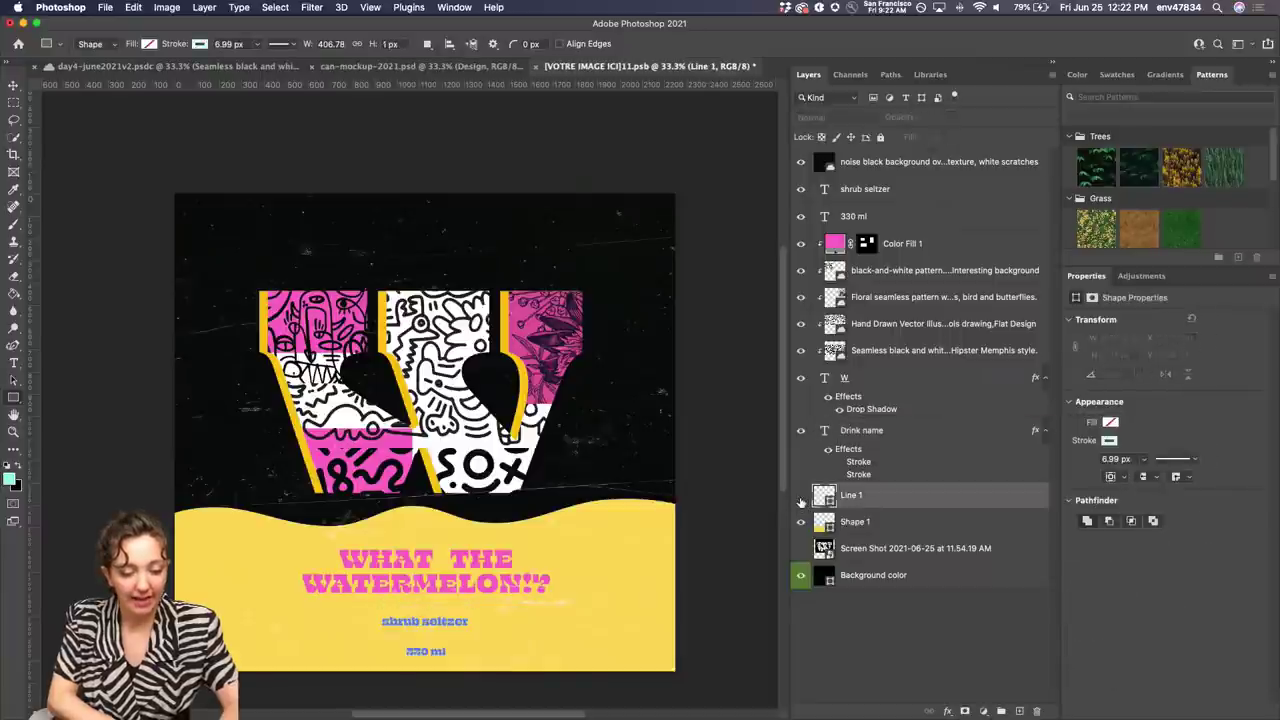
click(868, 528)
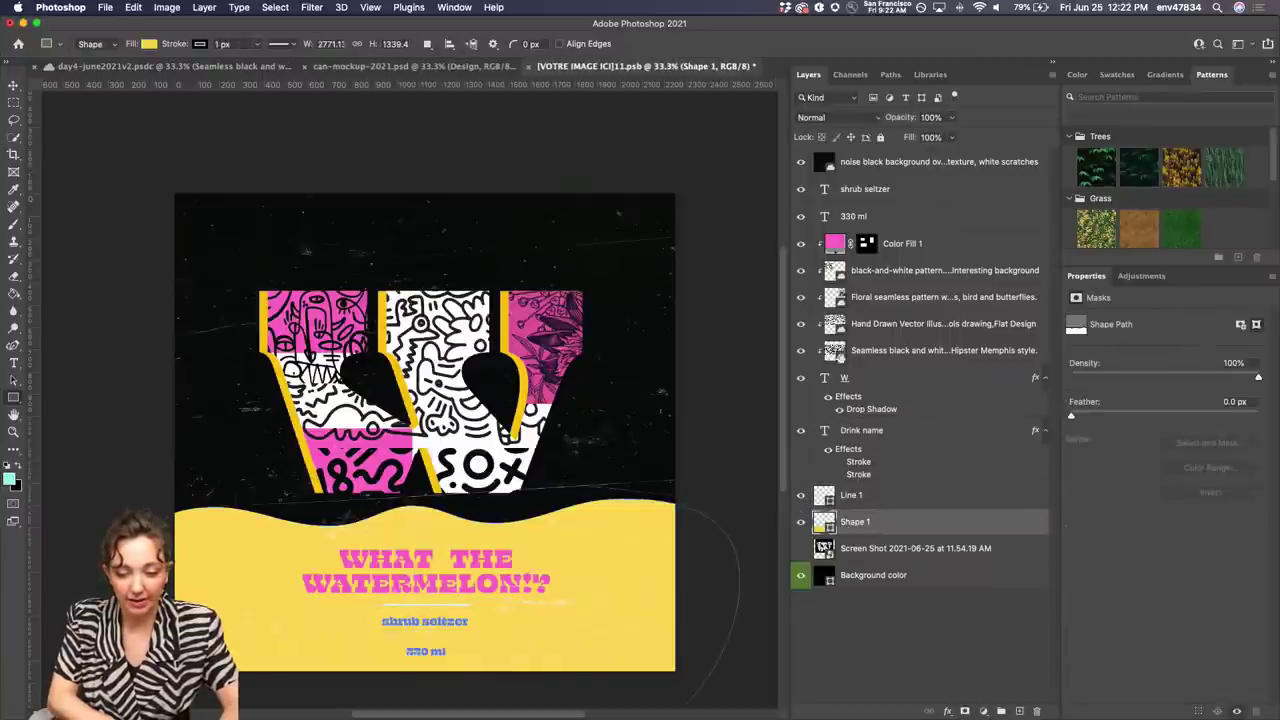
Make the shrub seltzer and 330 ml text the same pink as the headline
click(870, 196)
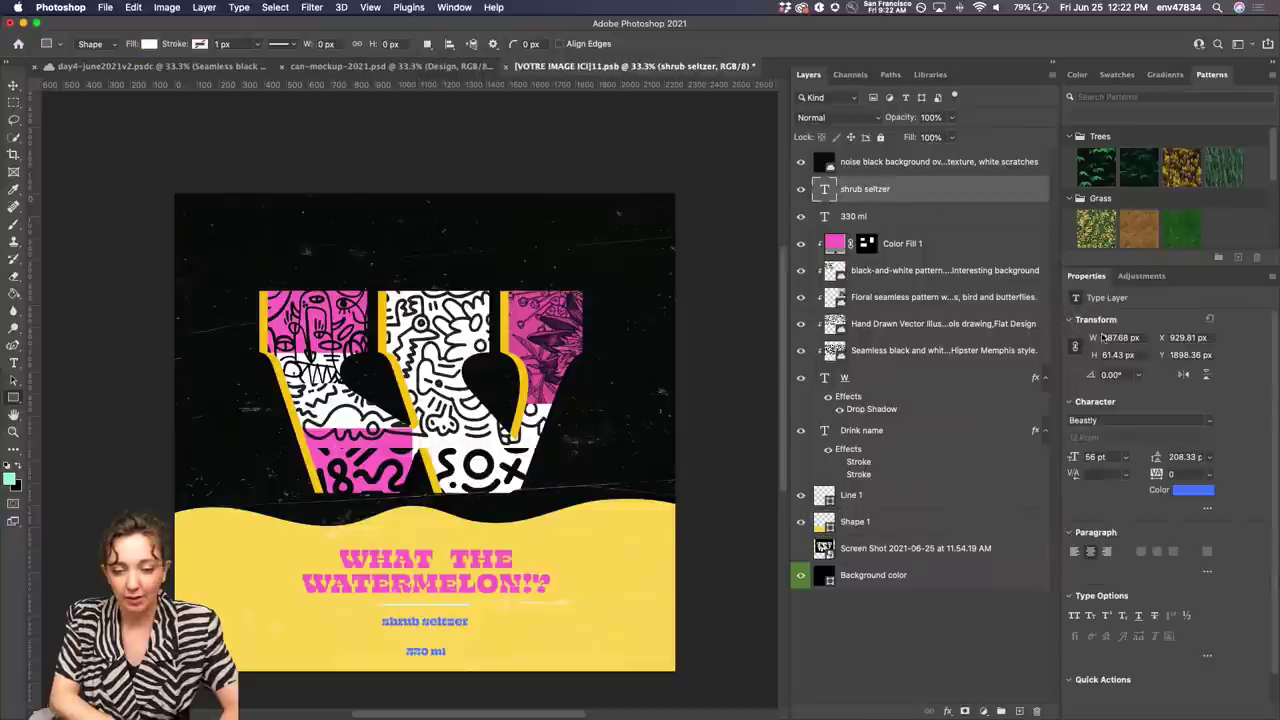
click(1204, 492)
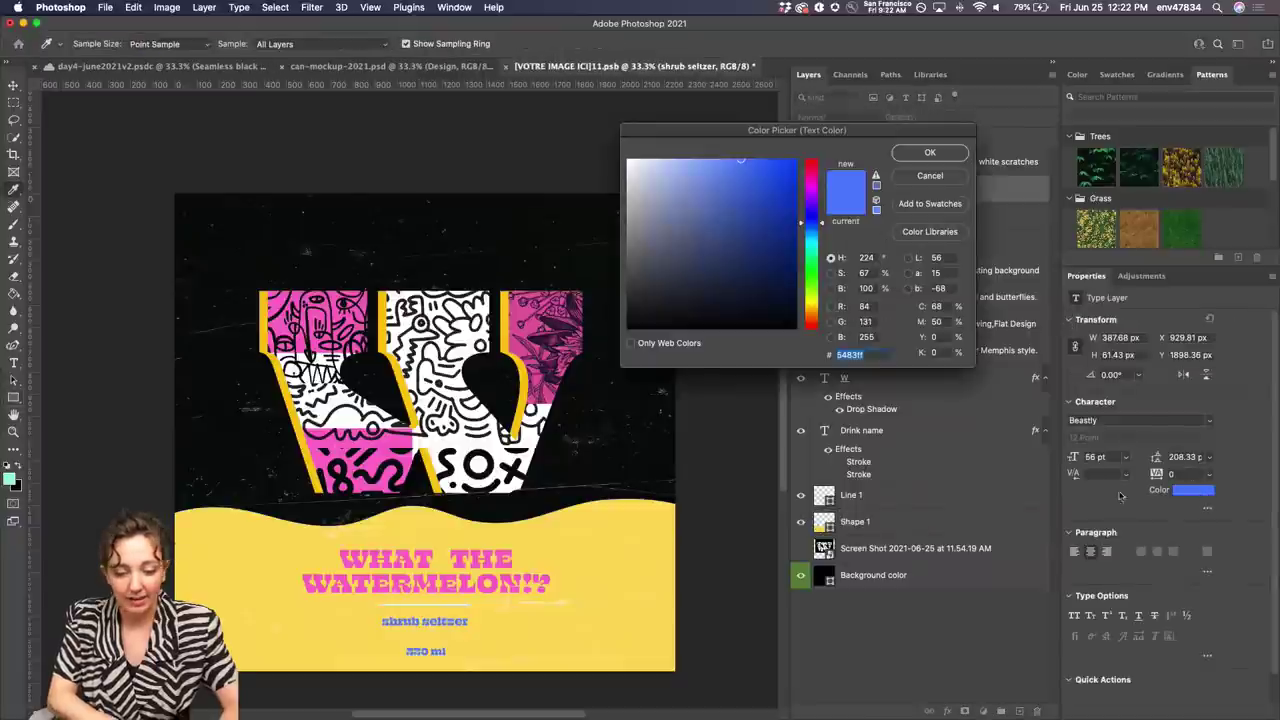
click(508, 551)
click(920, 157)
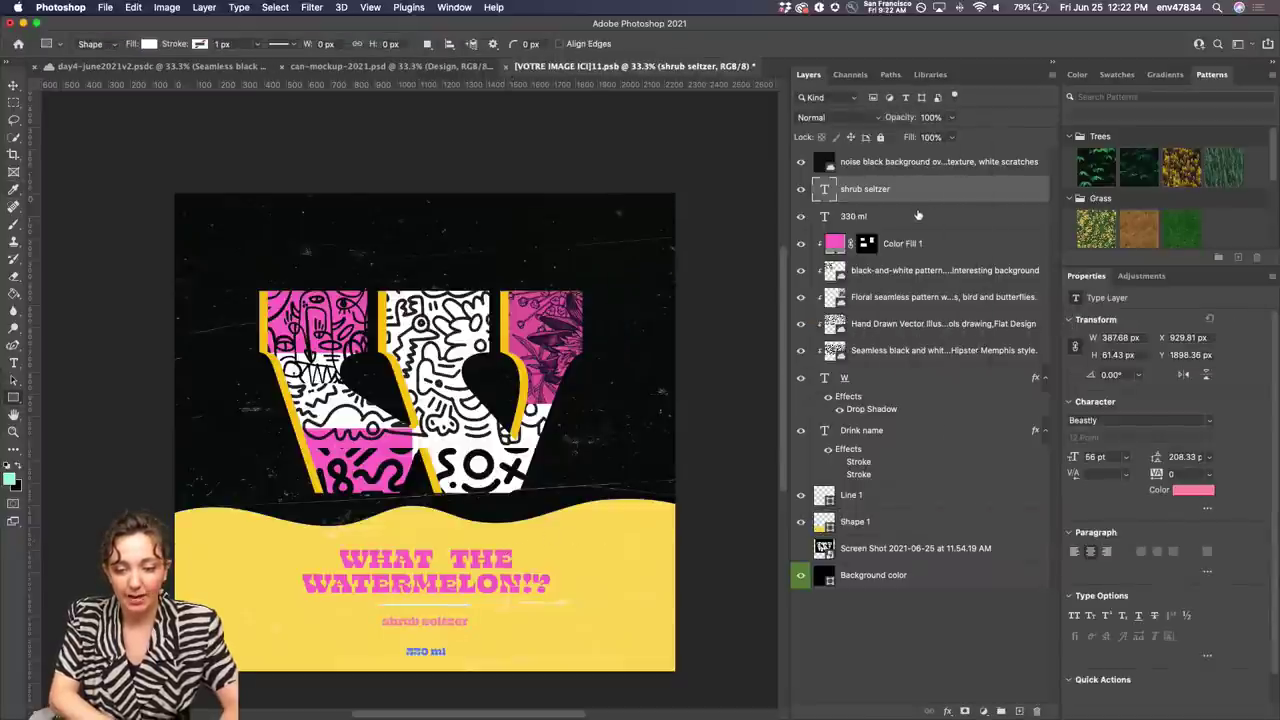
click(918, 215)
click(1193, 490)
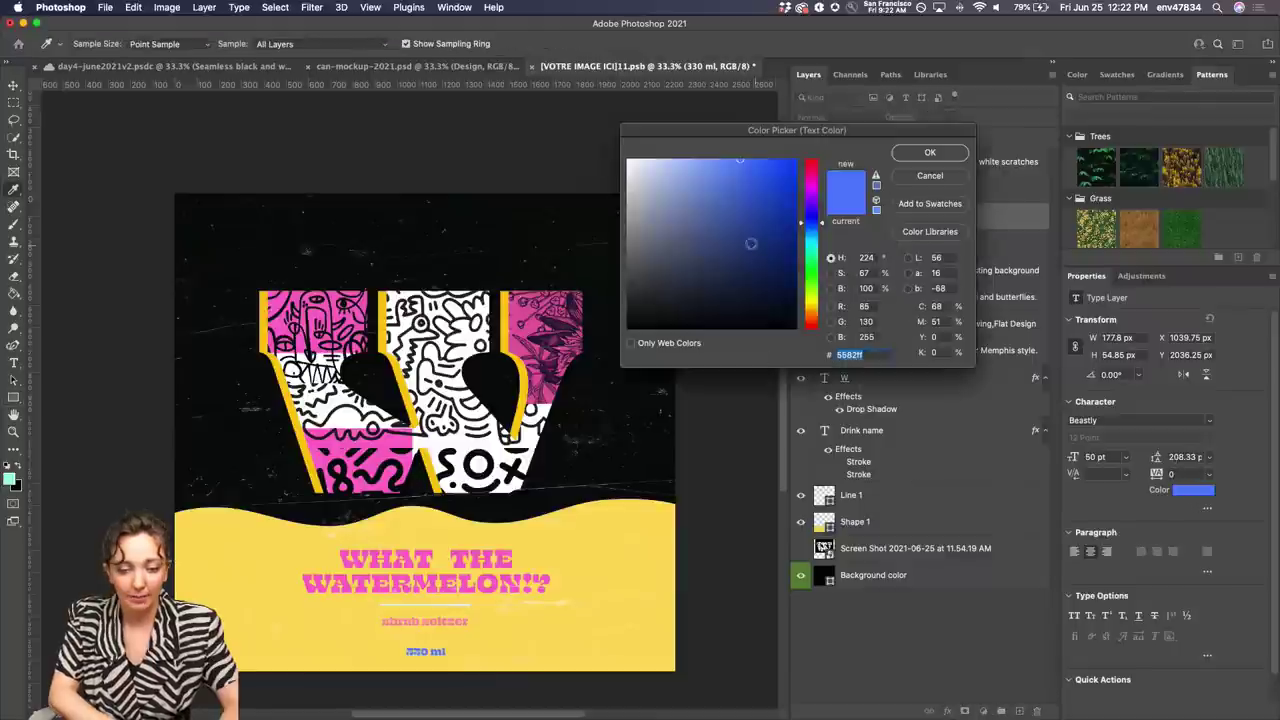
click(487, 549)
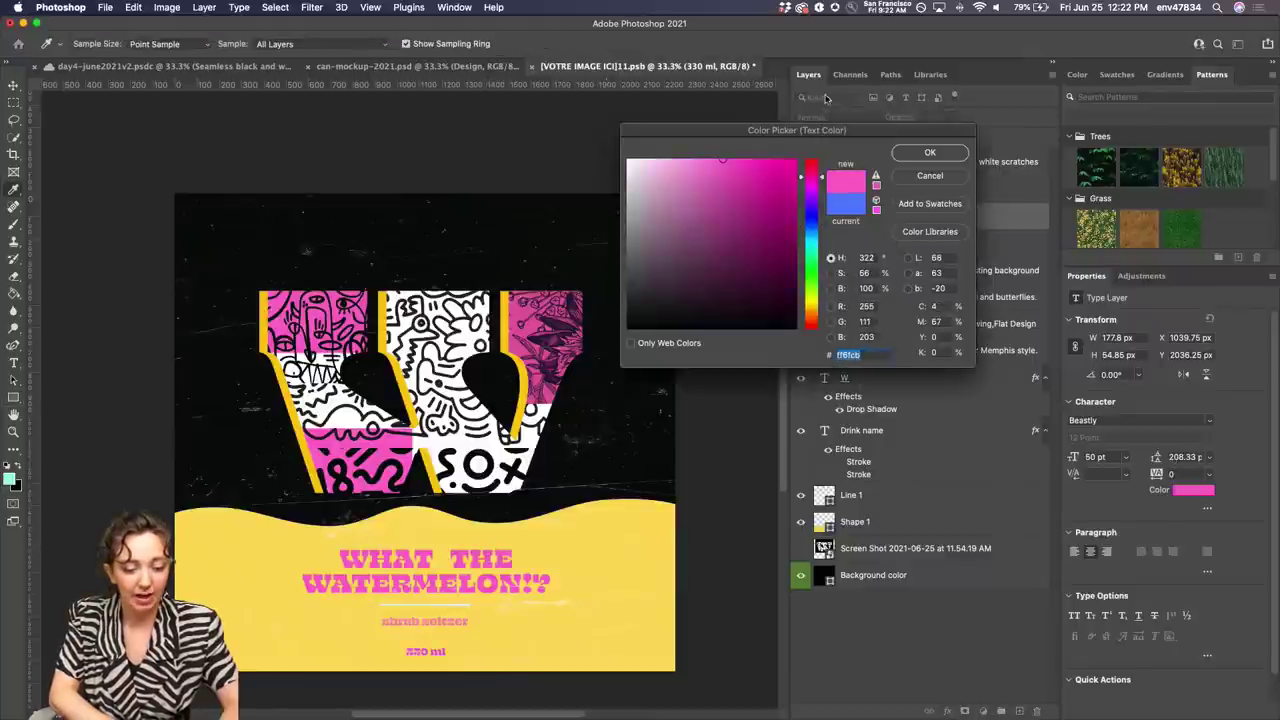
click(929, 154)
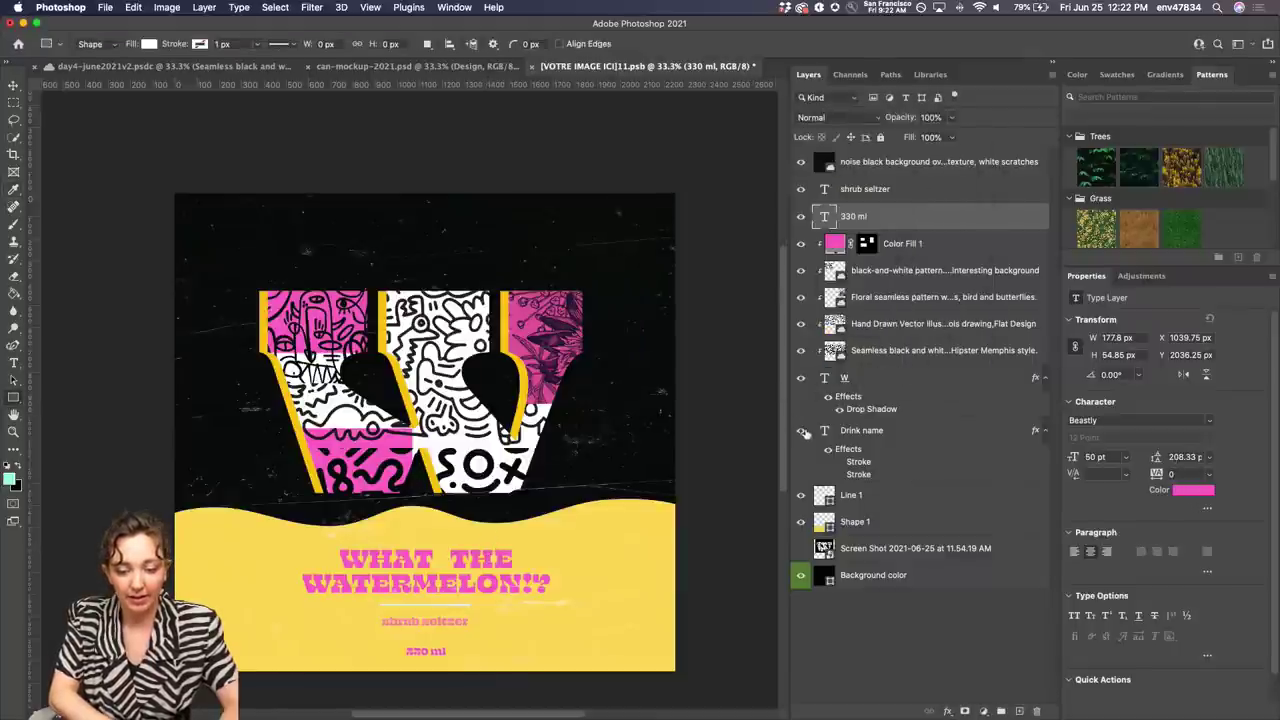
Hide Line 1, set the wave's fill to pale yellow ffeca8, and save the label
click(801, 497)
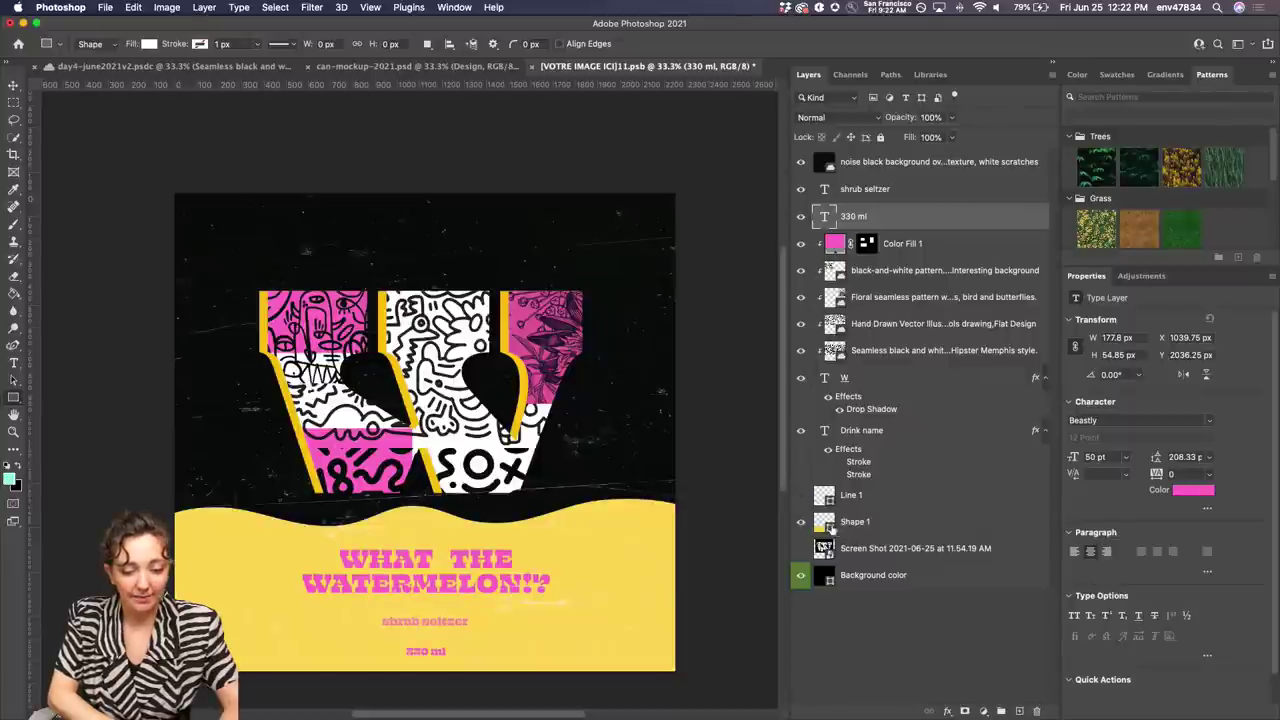
click(828, 524)
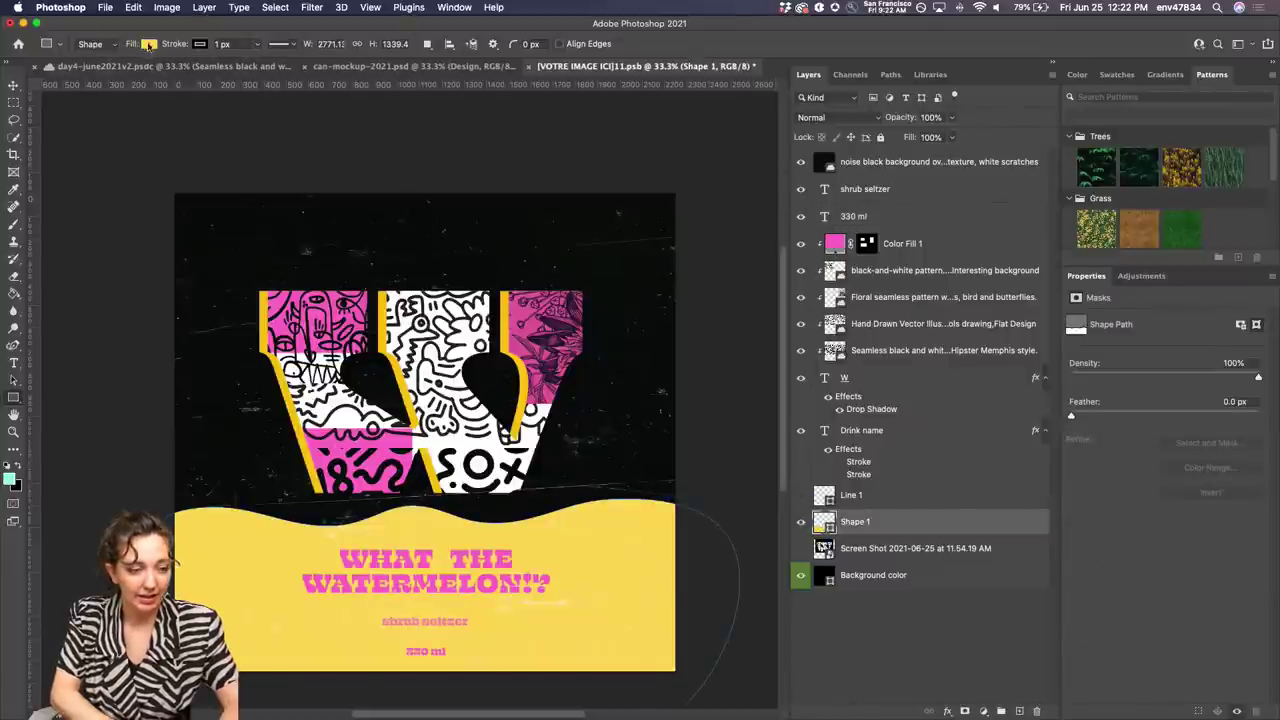
click(148, 47)
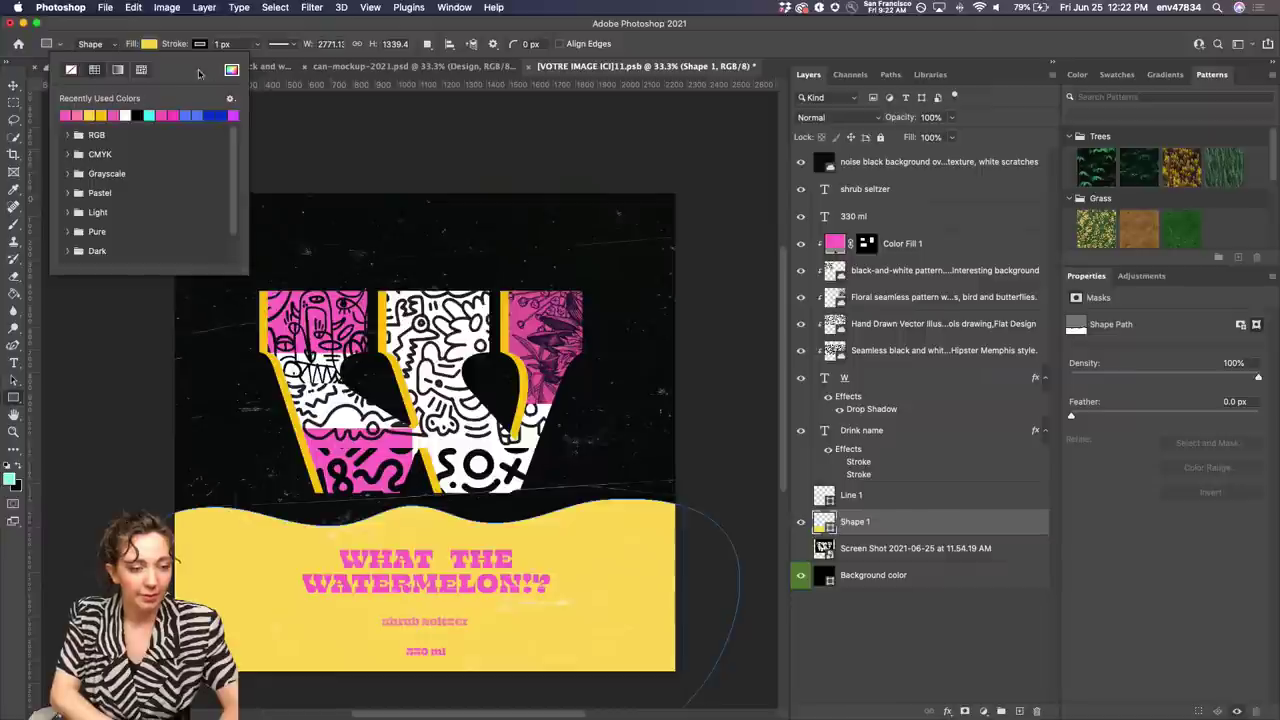
click(231, 69)
click(670, 162)
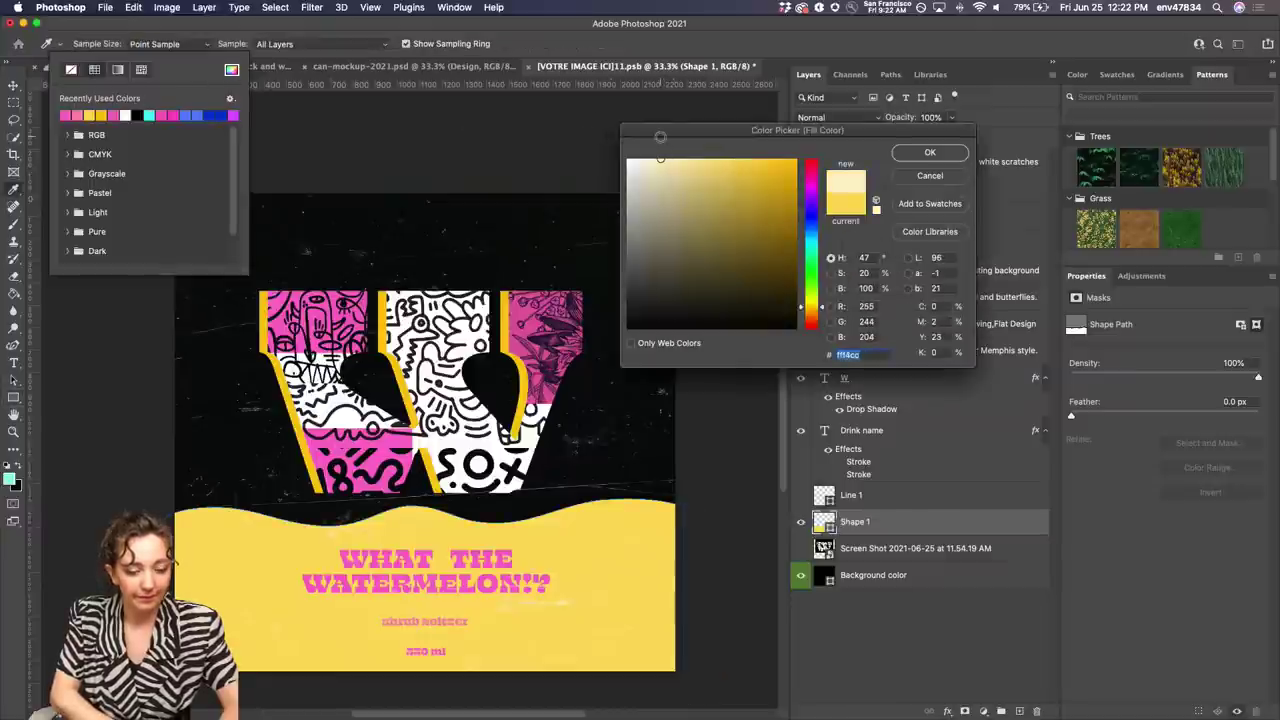
click(683, 161)
click(913, 154)
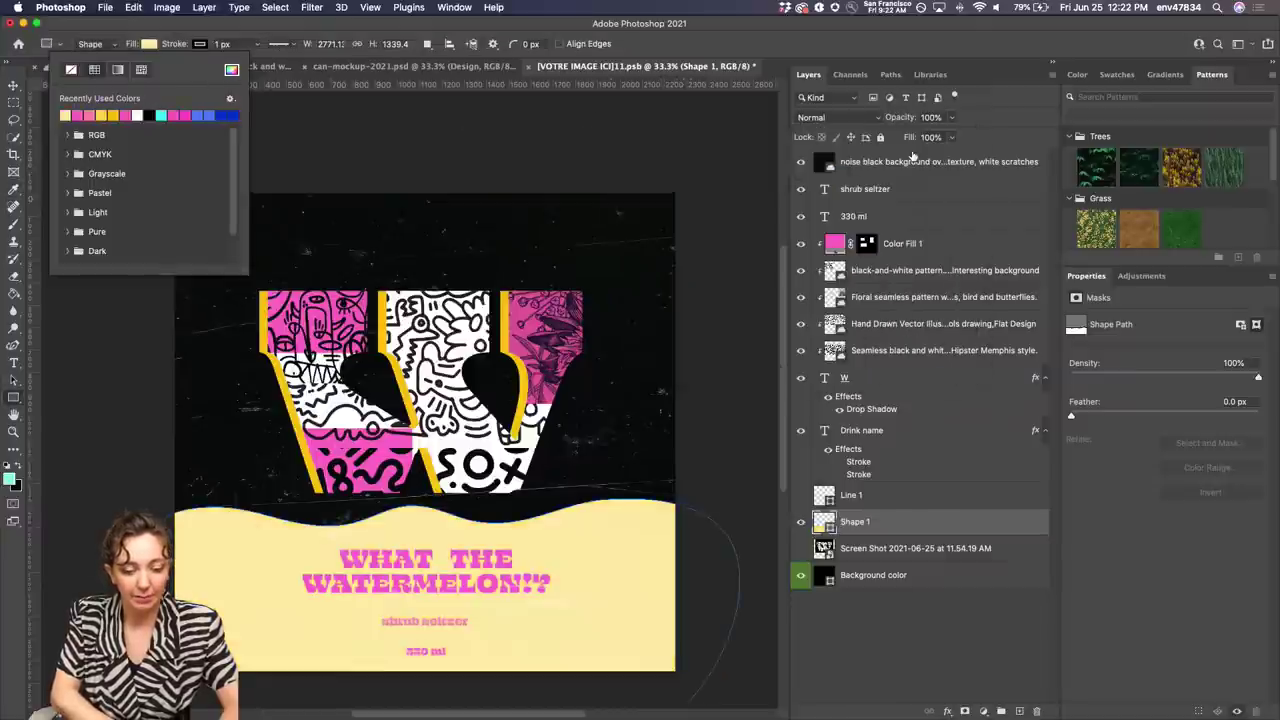
click(302, 20)
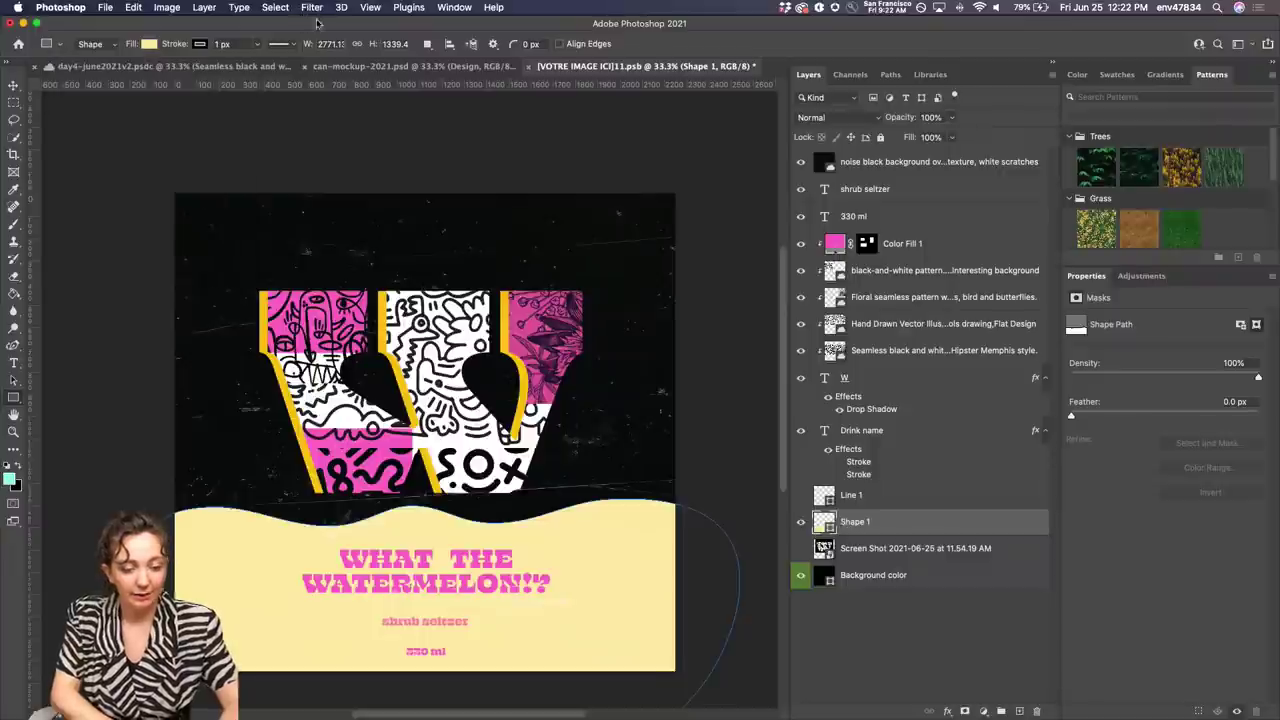
click(919, 163)
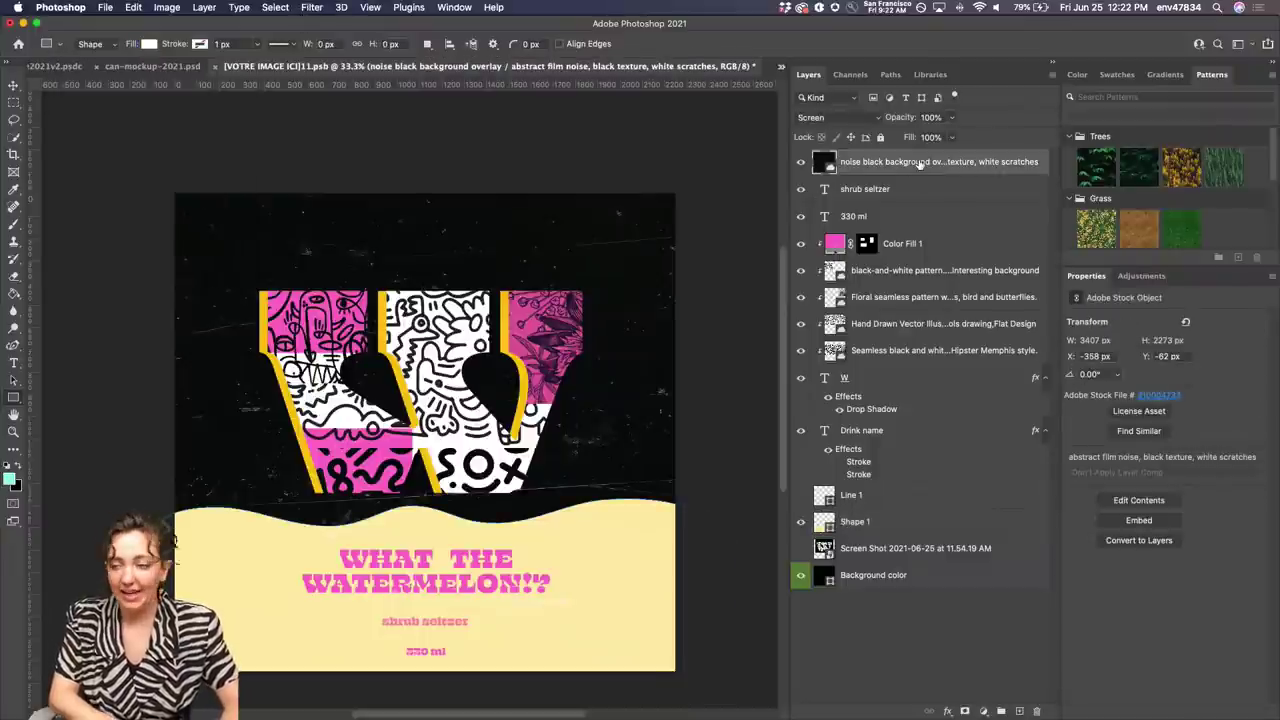
key(super+s)
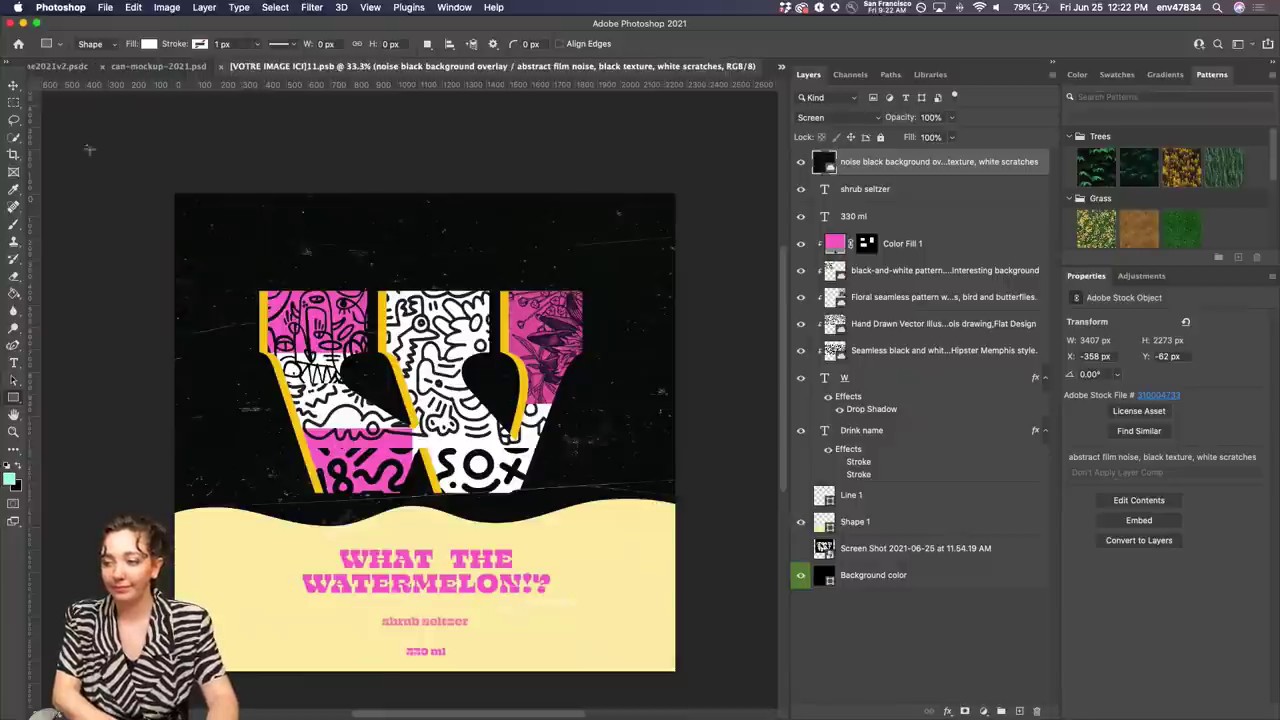
Scale the W layer down to about 89.11% and save the label
click(160, 67)
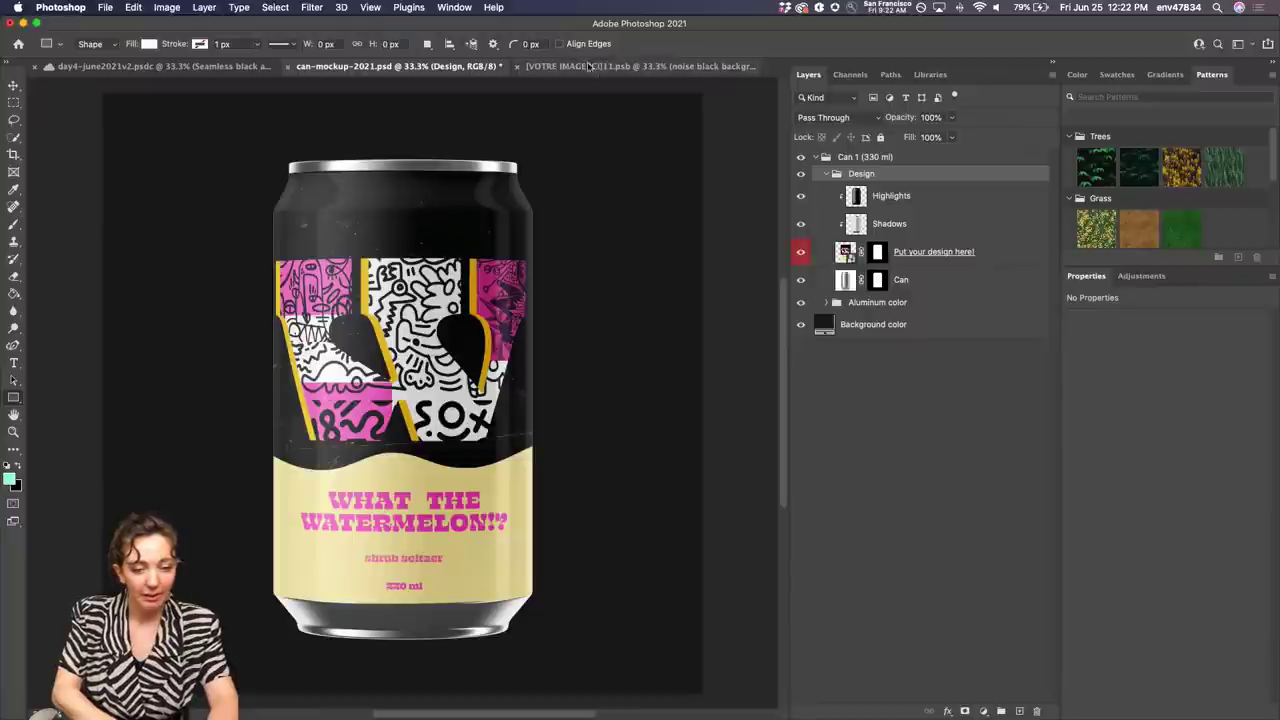
click(640, 66)
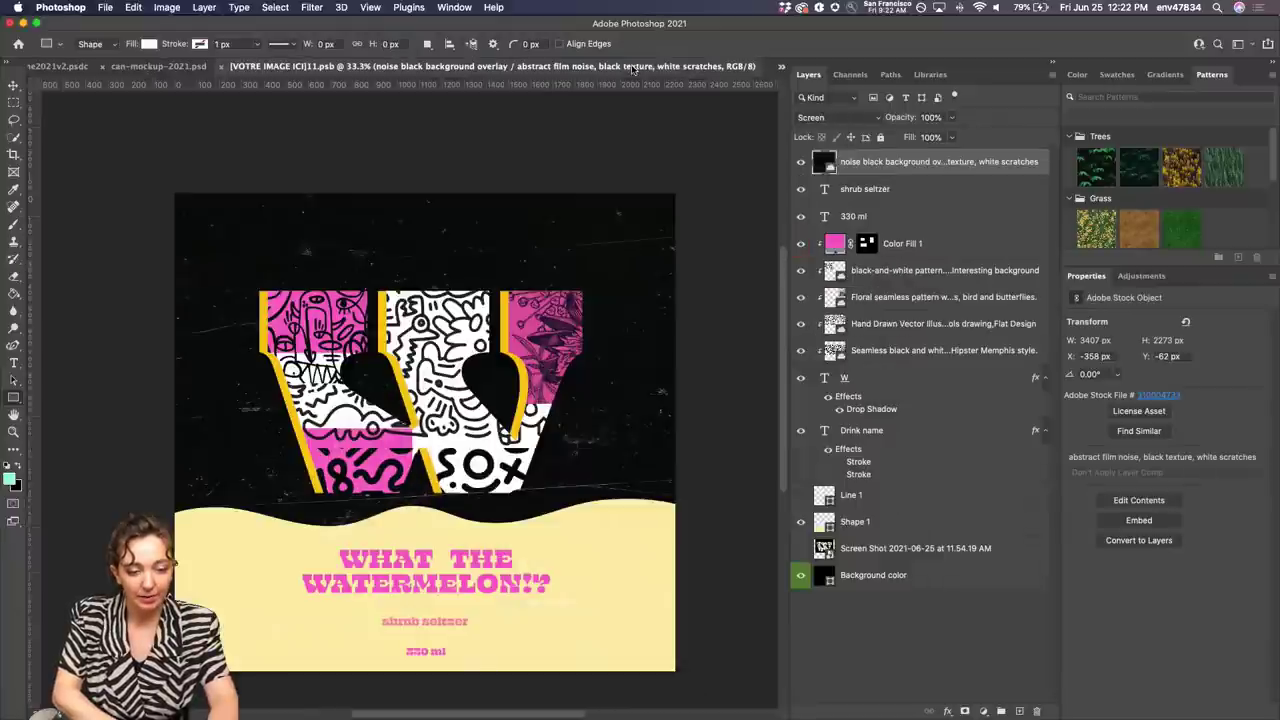
click(892, 385)
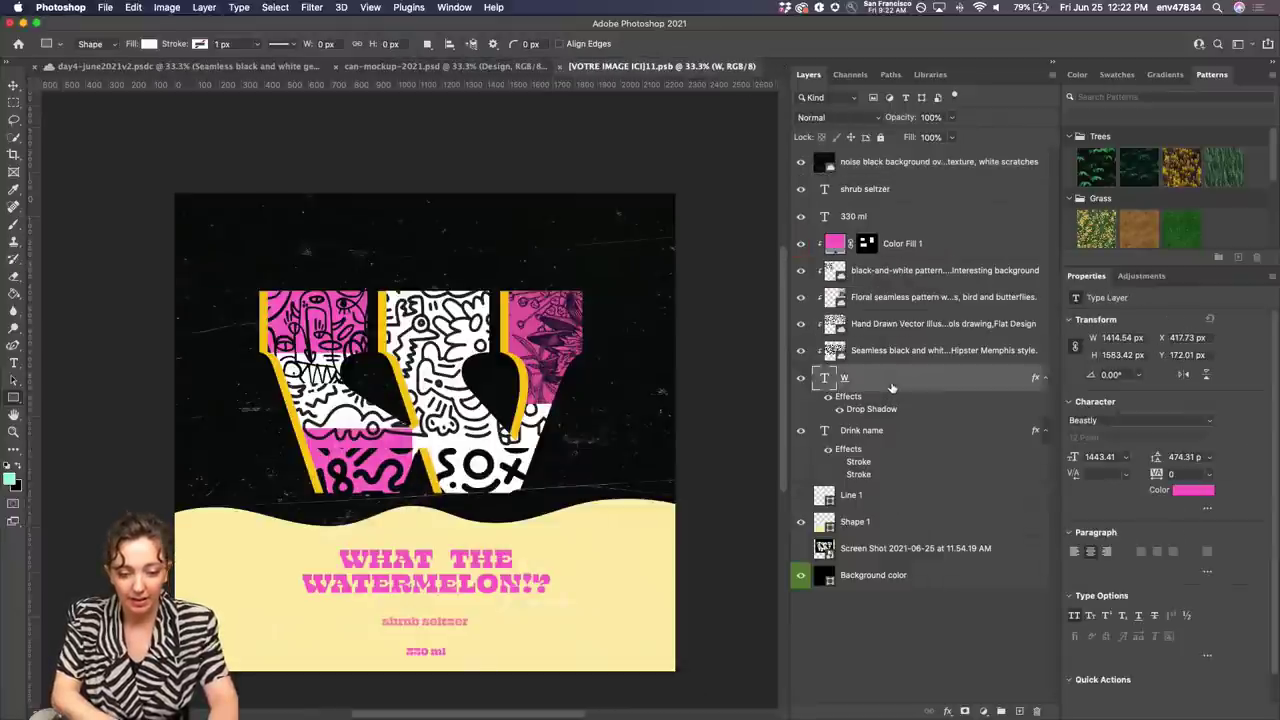
key(super+t)
drag(581, 407, 500, 410)
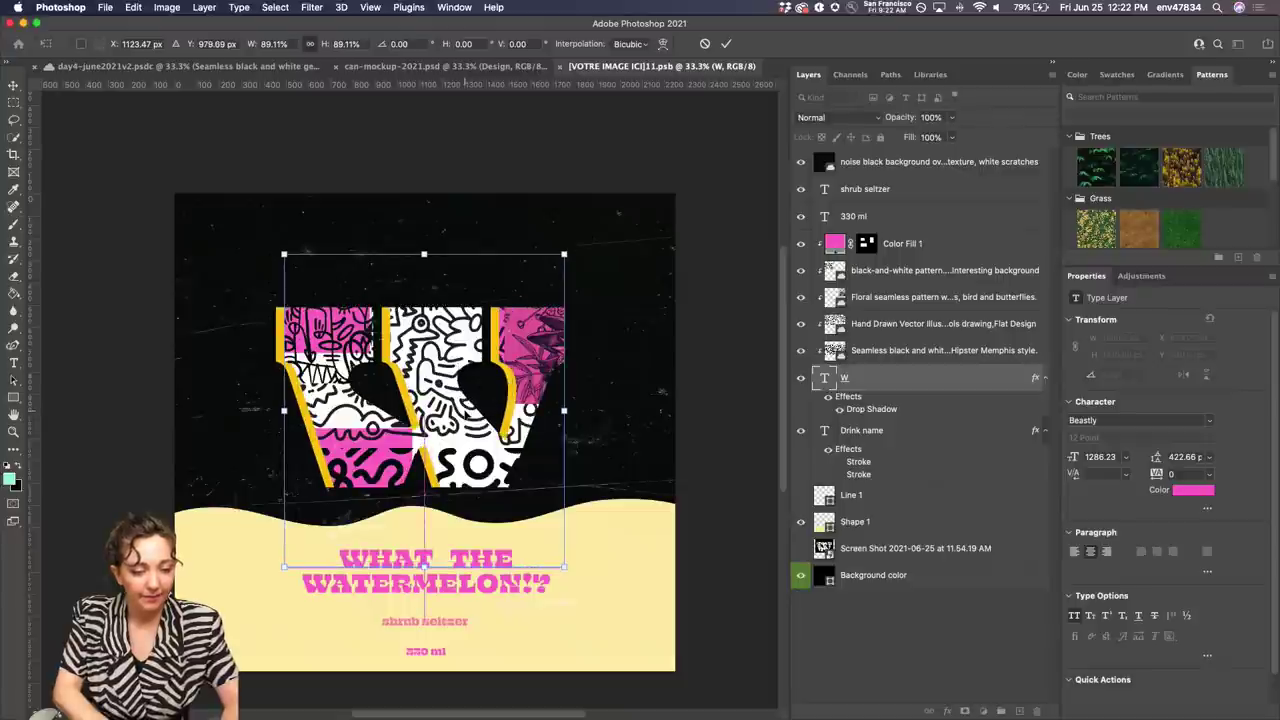
key(Return)
key(ctrl+s)
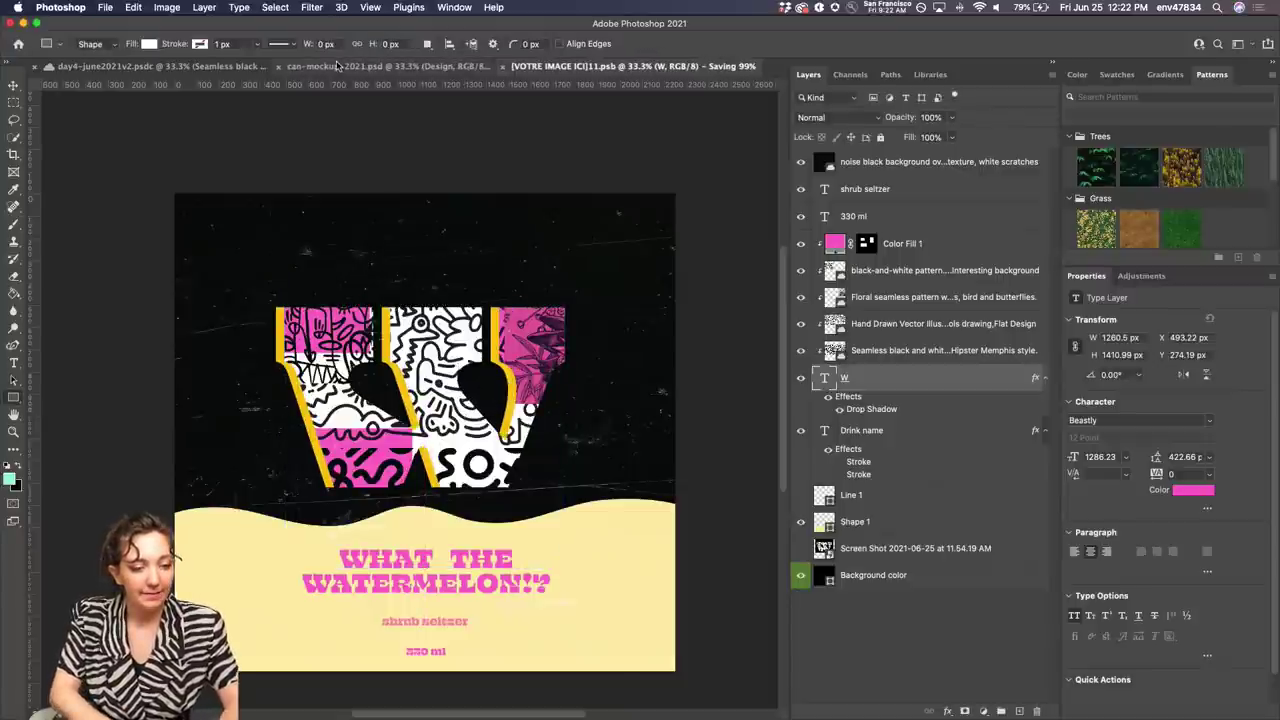
Check the resized W on the can mockup, then briefly hide and reshow the W and headline layers
click(336, 66)
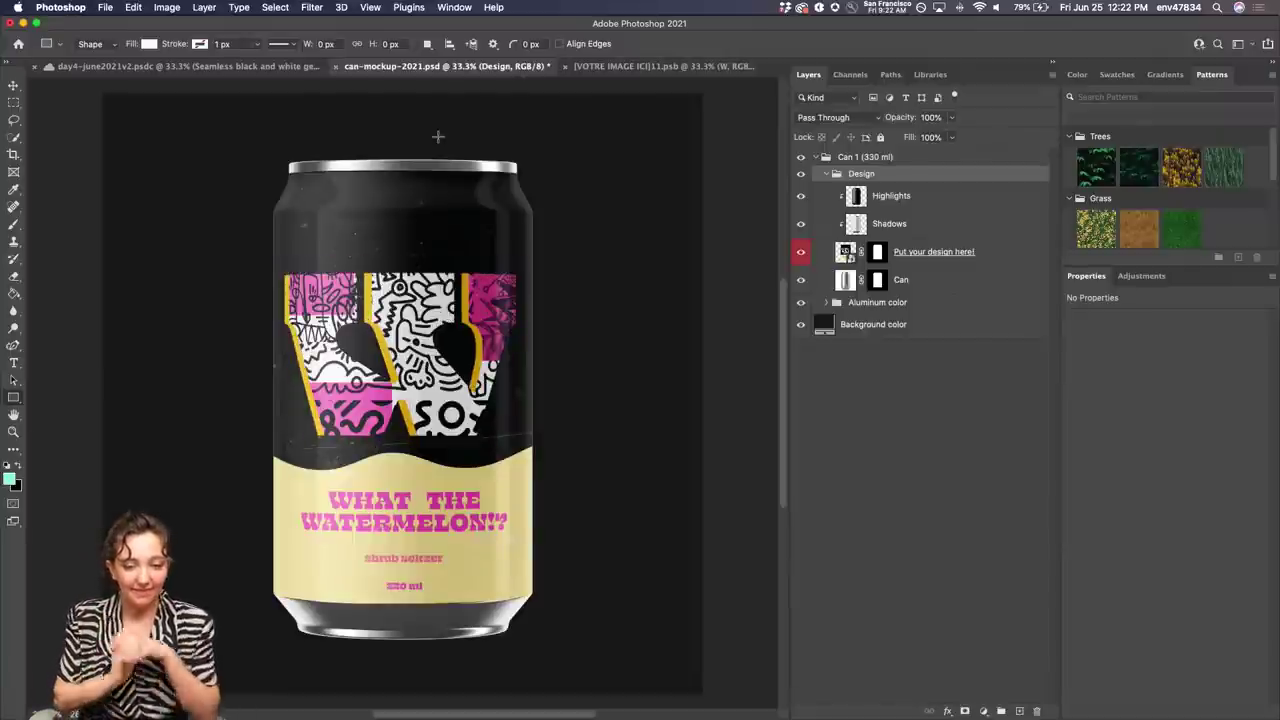
click(655, 66)
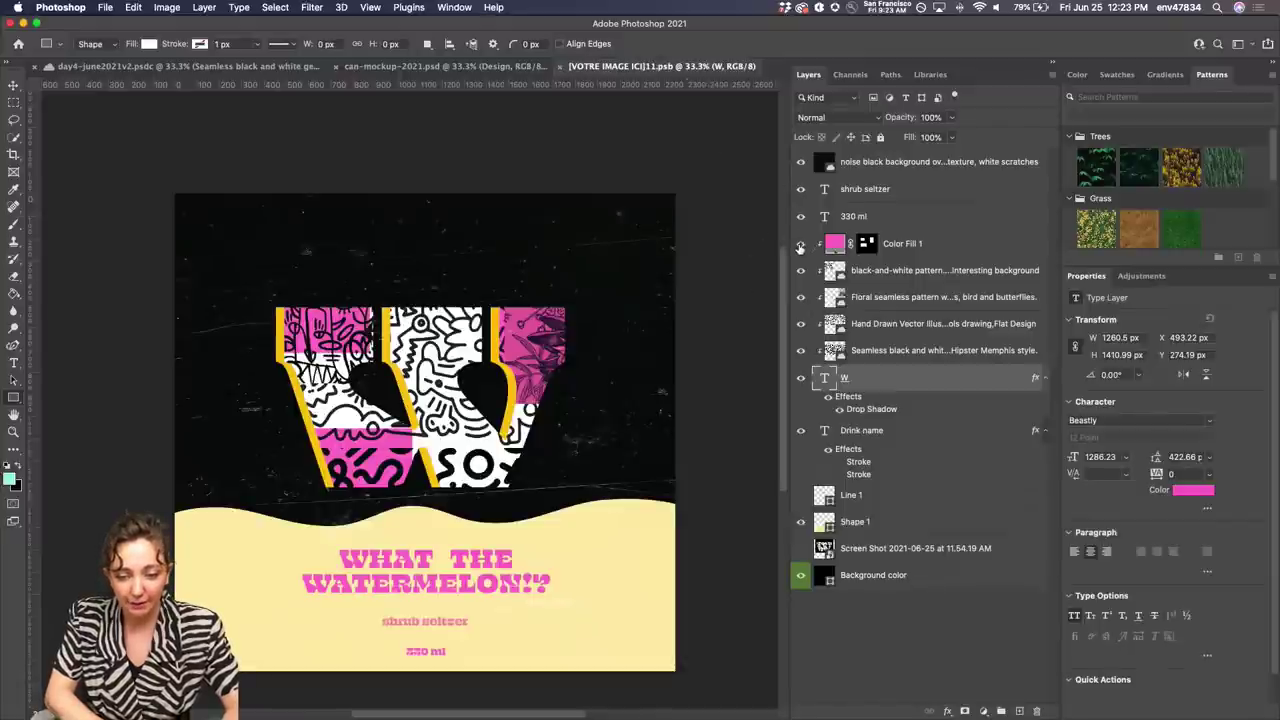
drag(800, 246, 803, 445)
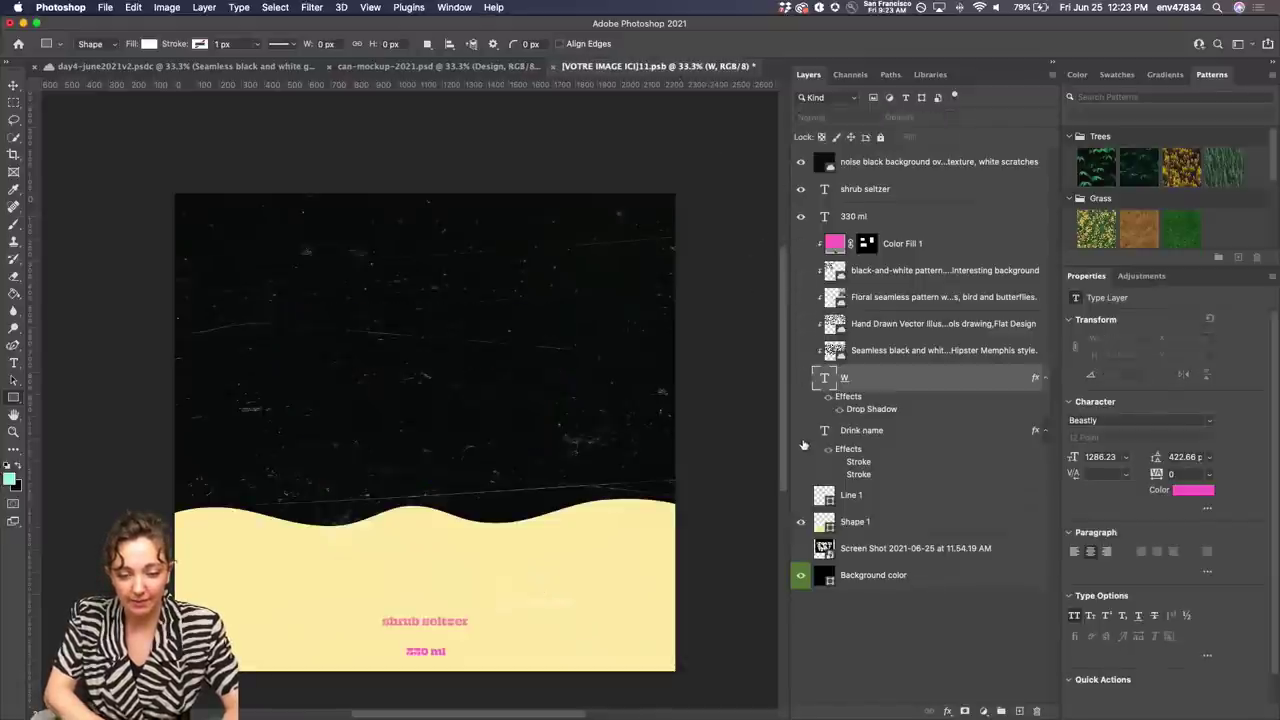
click(799, 548)
click(799, 548)
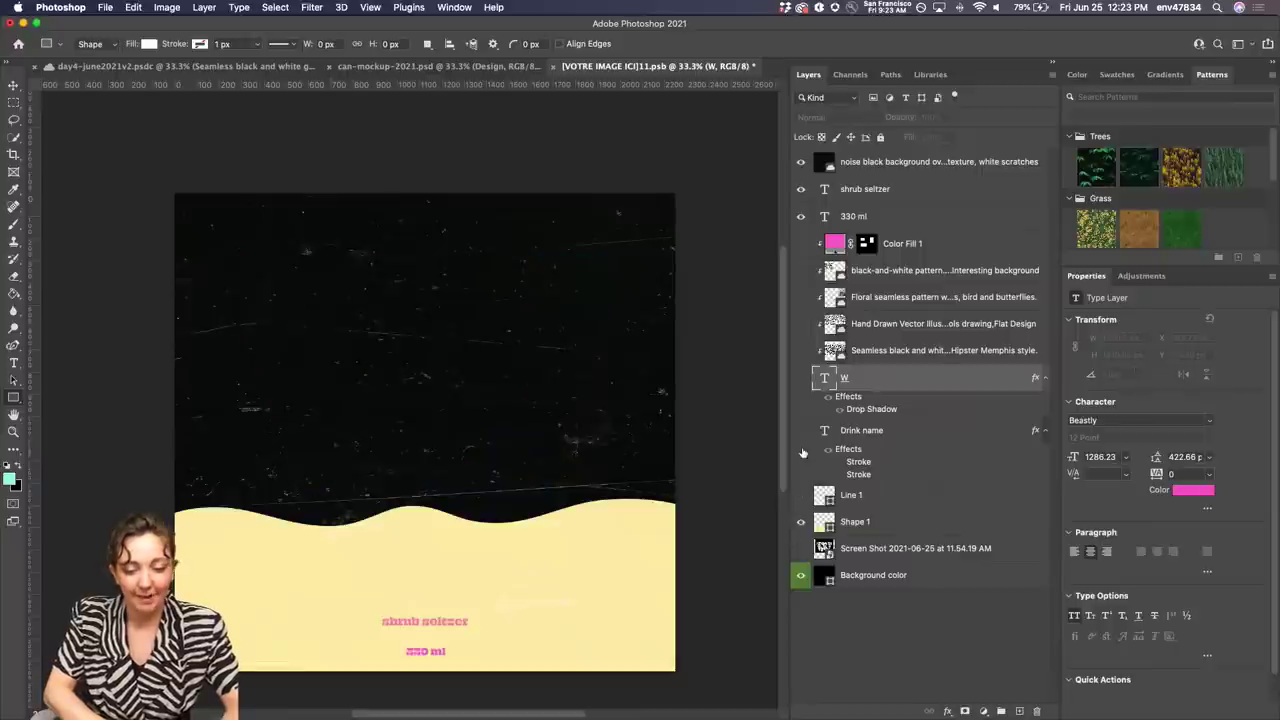
drag(803, 432, 793, 248)
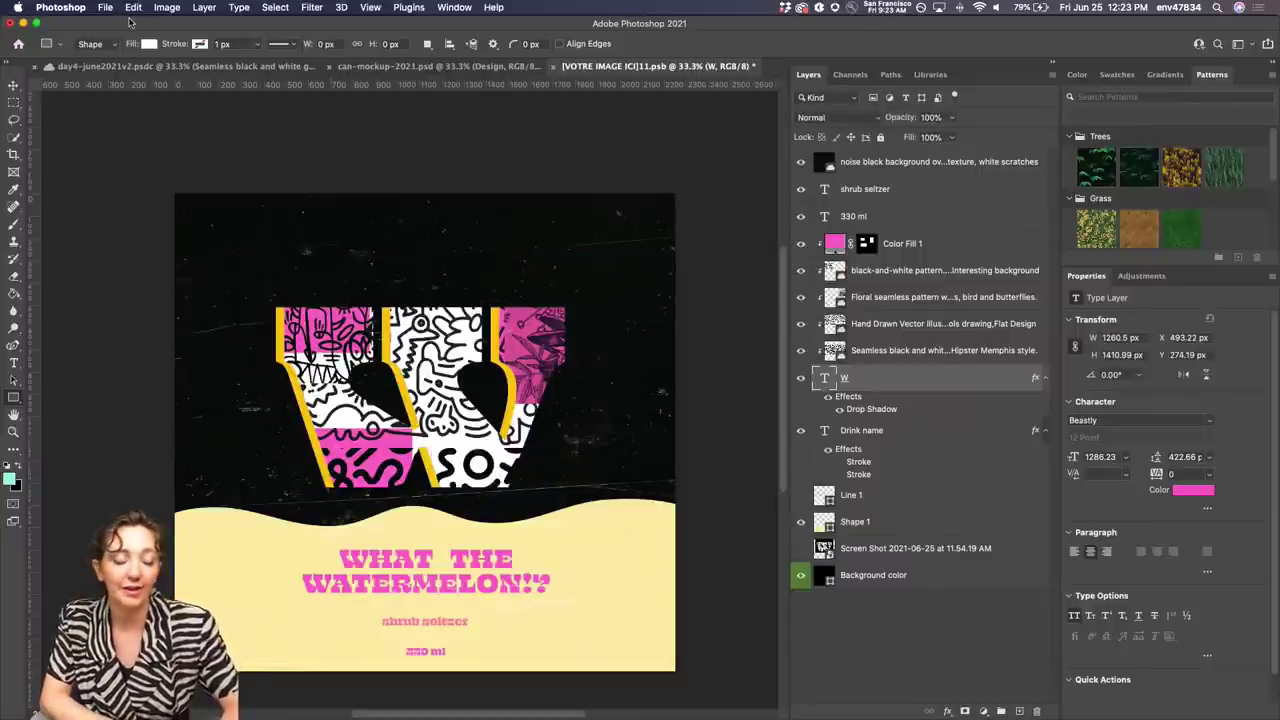
Export the label as a PNG named day4_seltzer on the Desktop
click(105, 7)
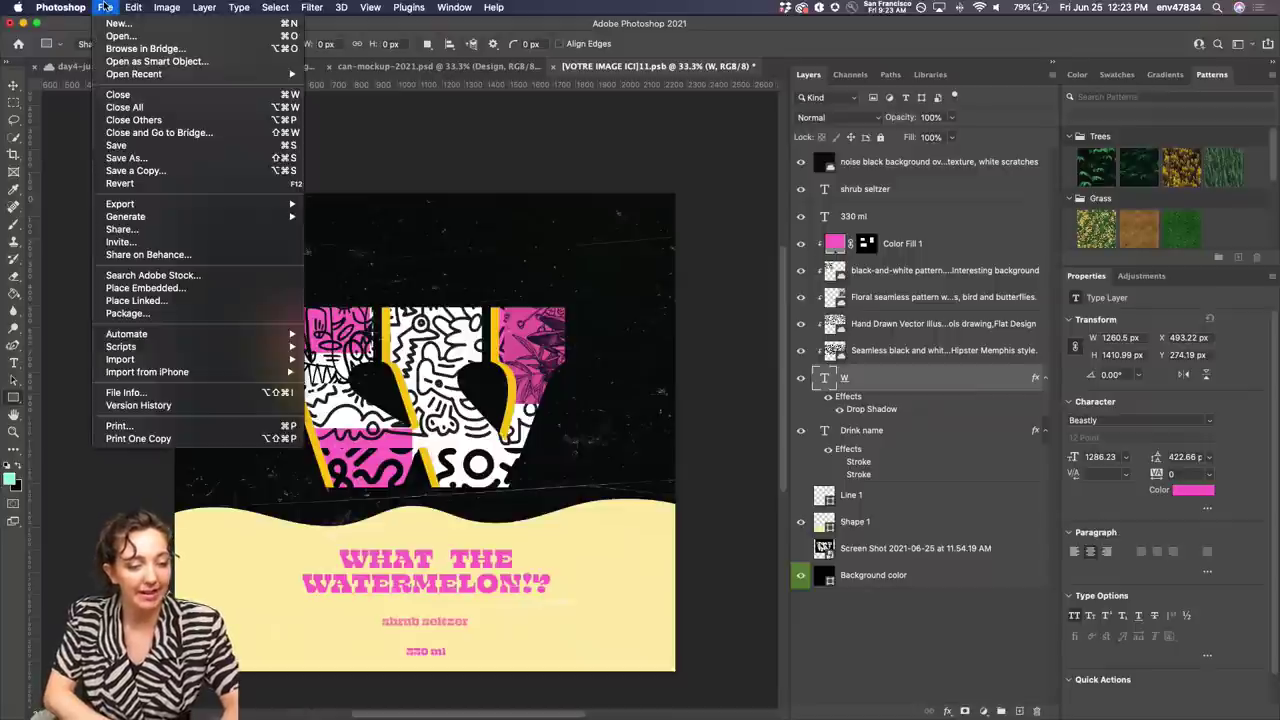
mouse_move(290, 204)
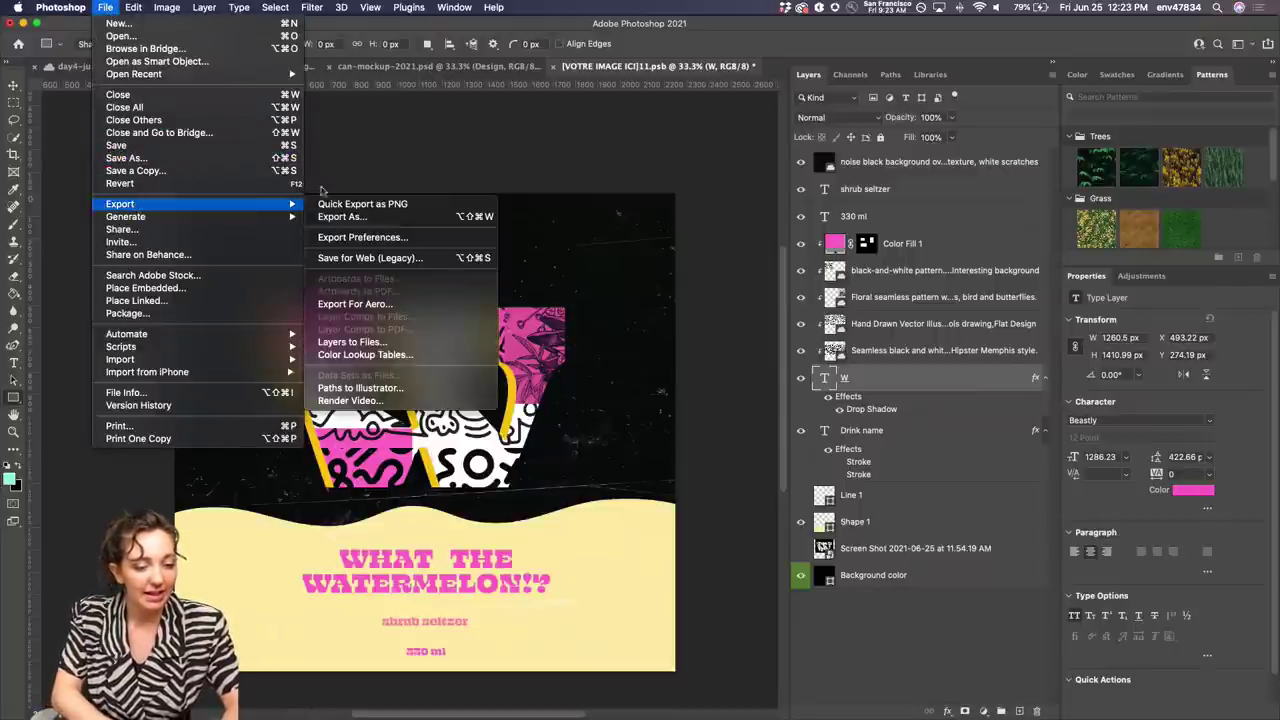
click(364, 205)
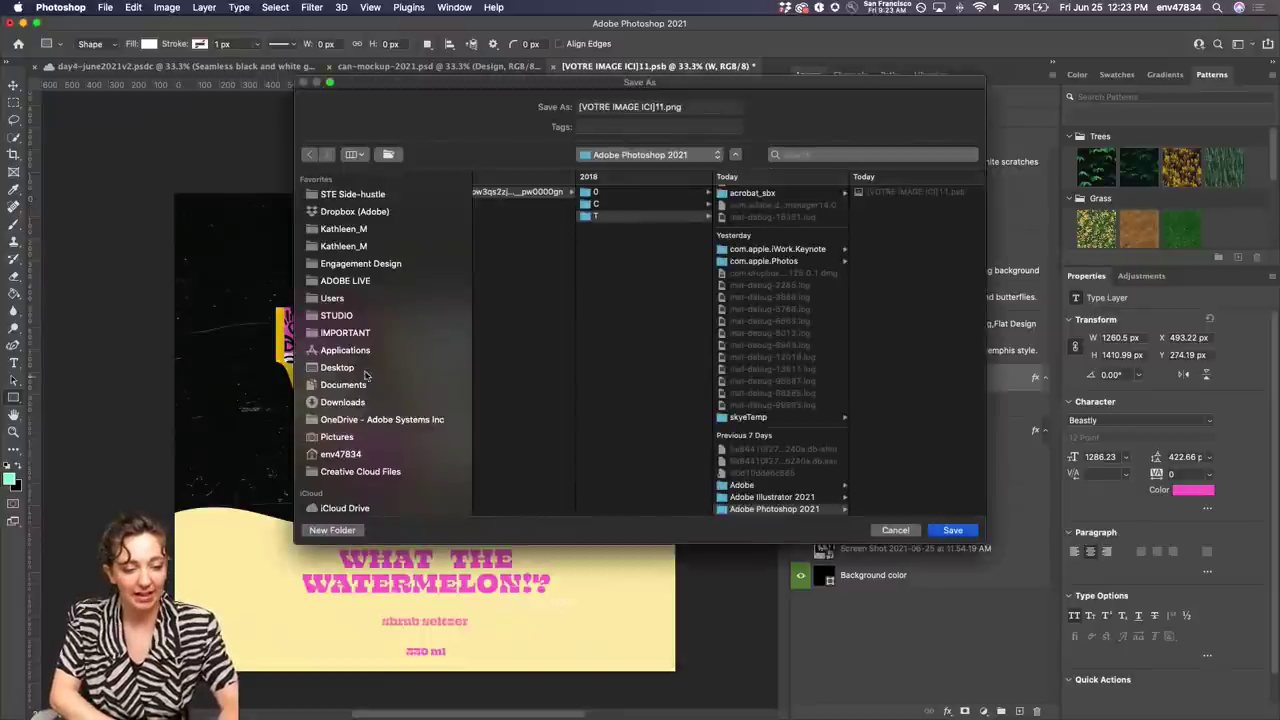
scroll(360, 372, down, 2)
scroll(358, 370, down, 1)
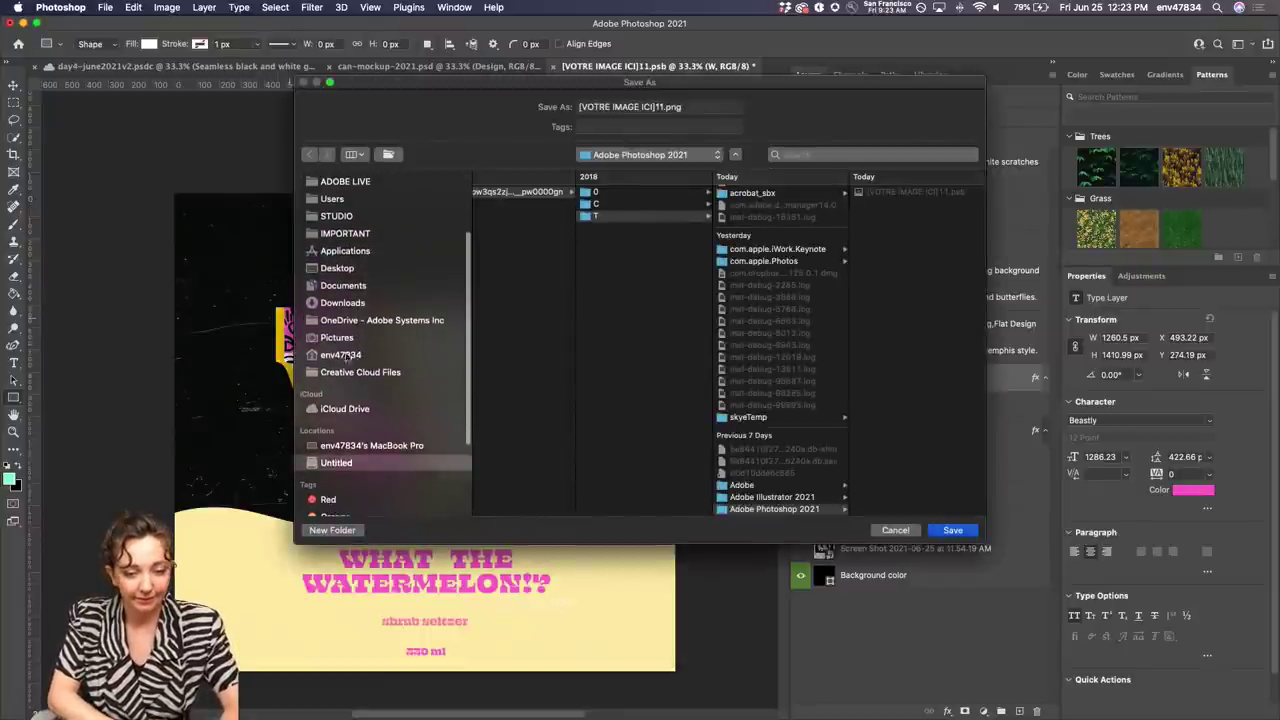
click(330, 270)
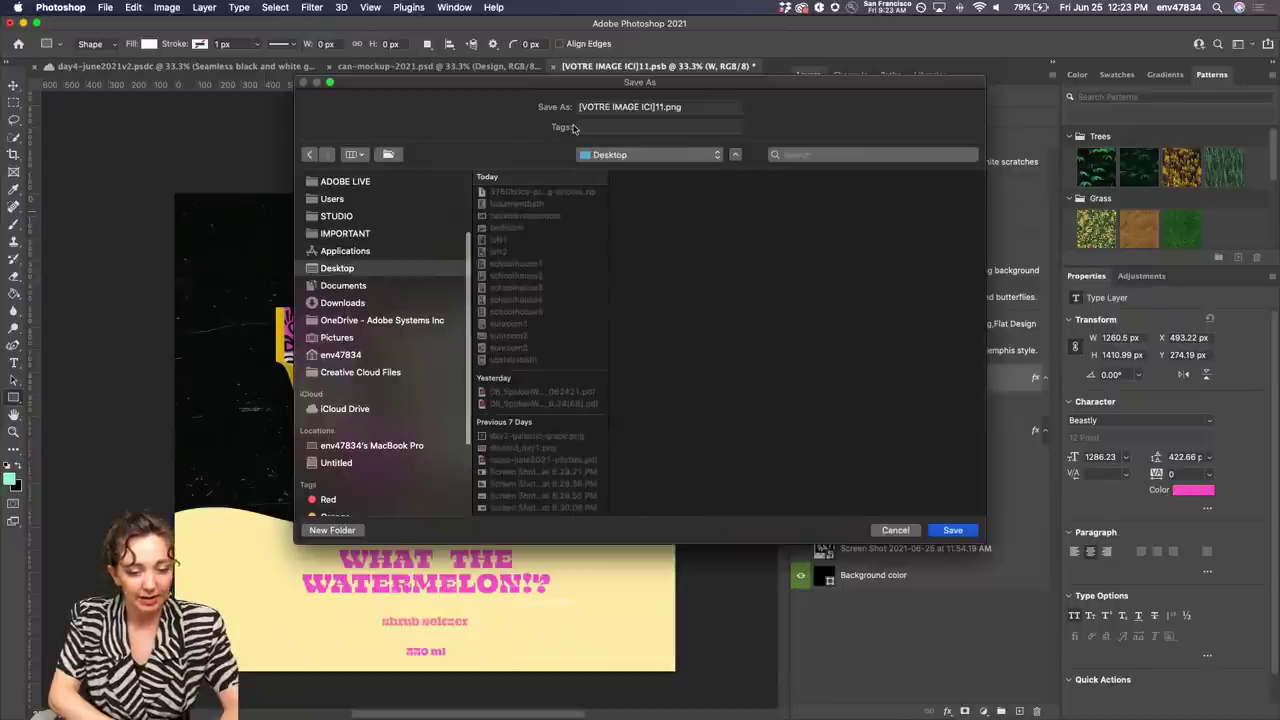
click(661, 107)
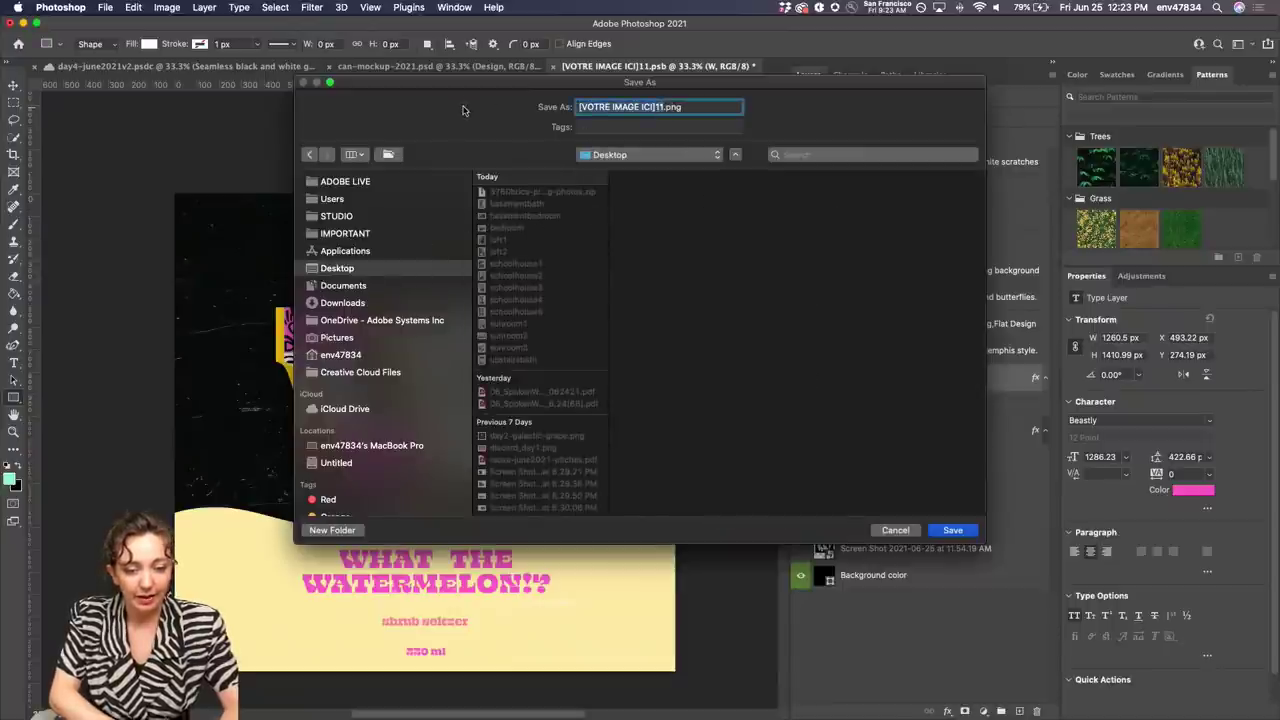
text(day4_se)
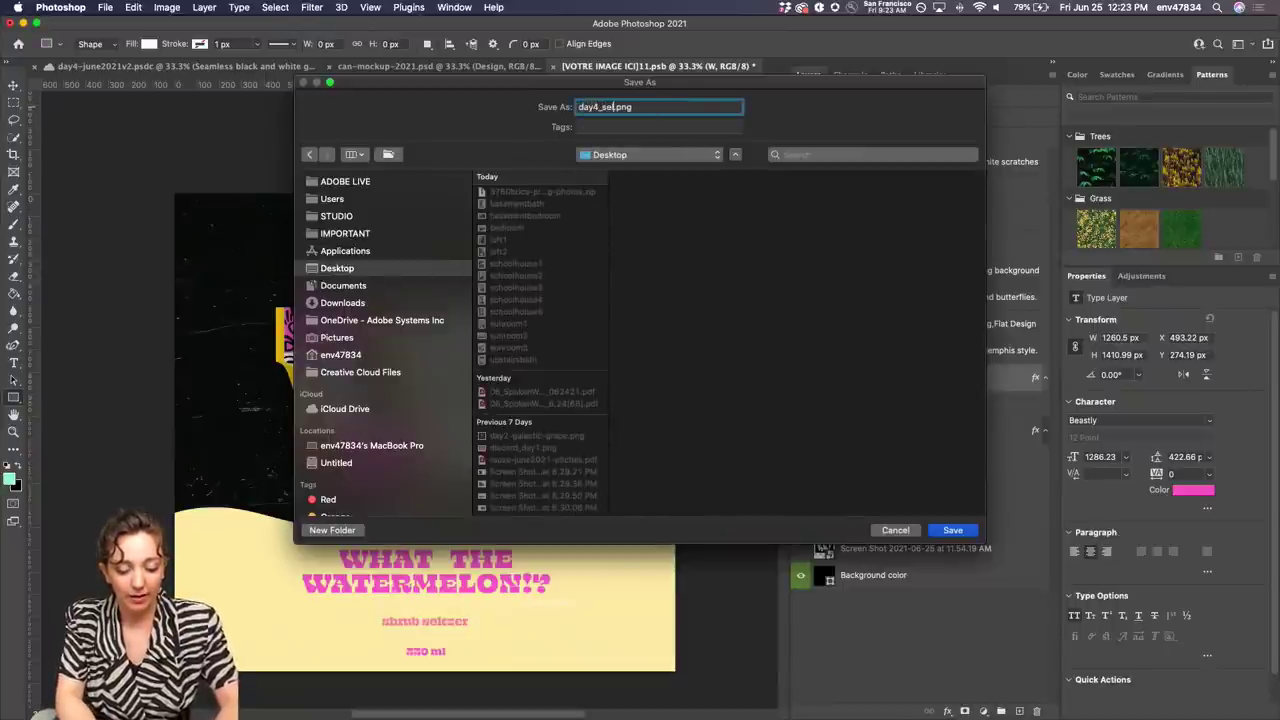
text(l)
text(fie)
key(Return)
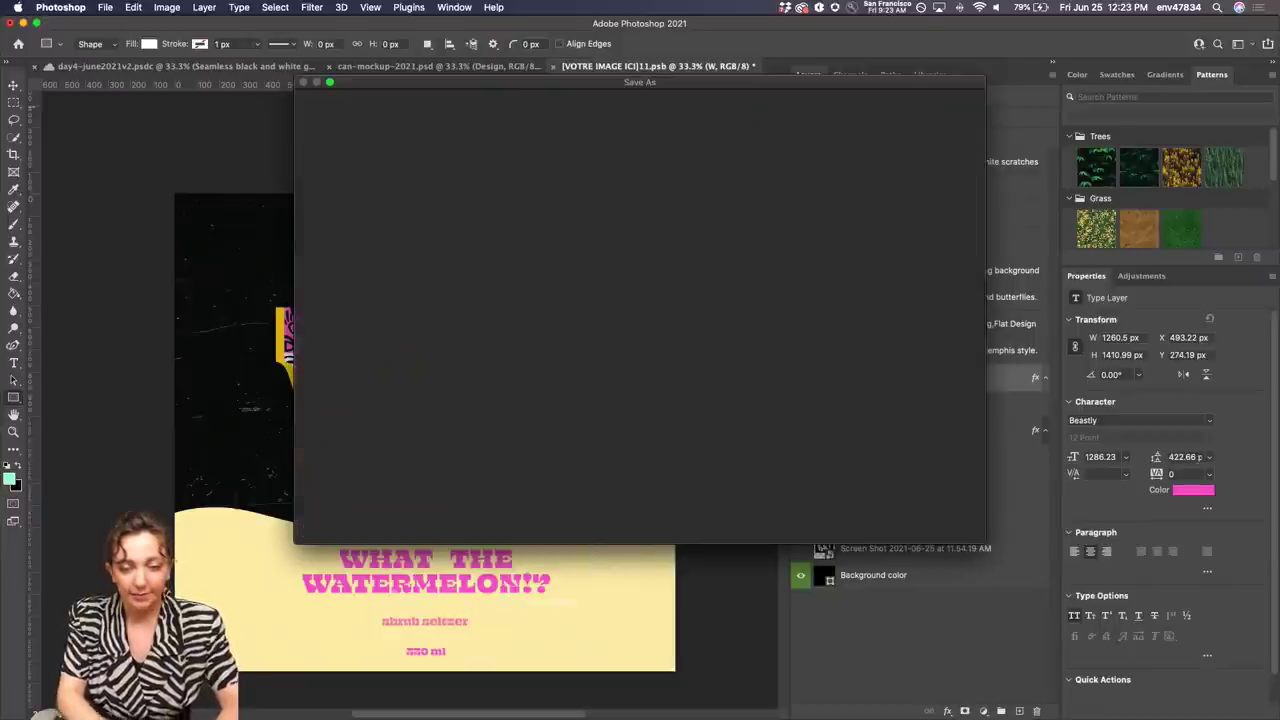
In Discord, open the Photoshop server's #challenge channel, dismiss the popup and scroll to the newest posts
mouse_move(522, 707)
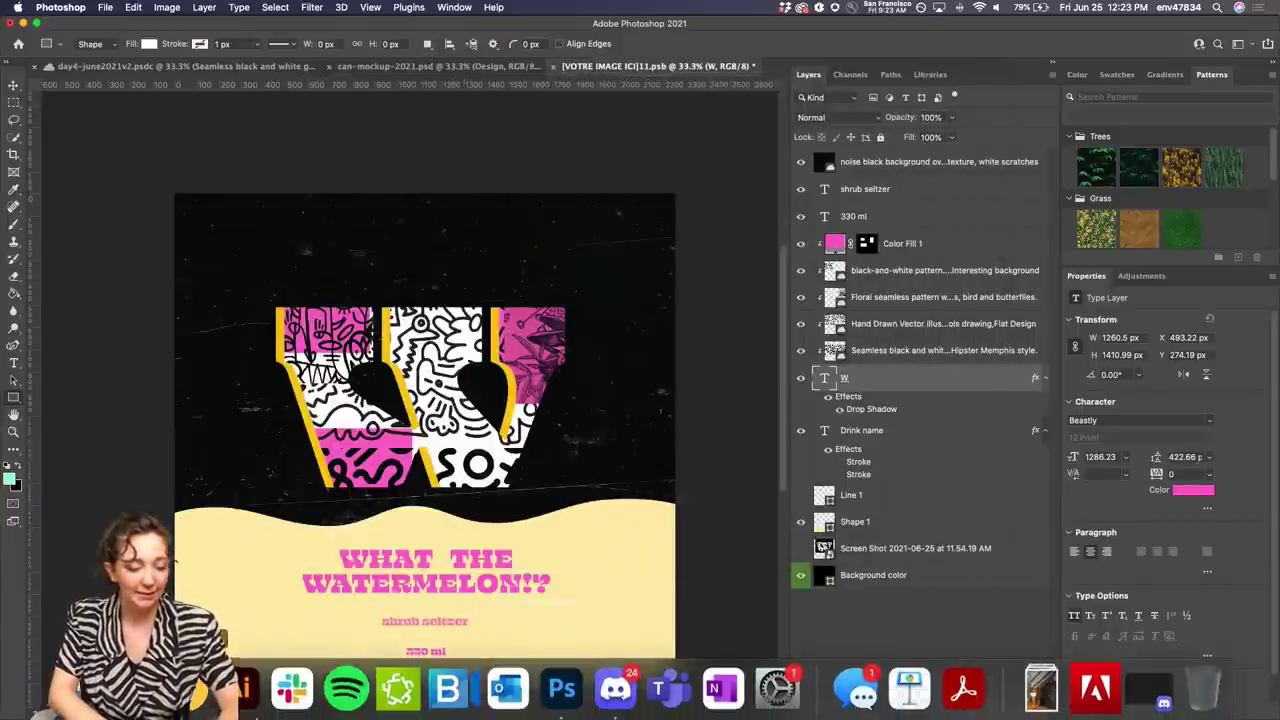
click(615, 688)
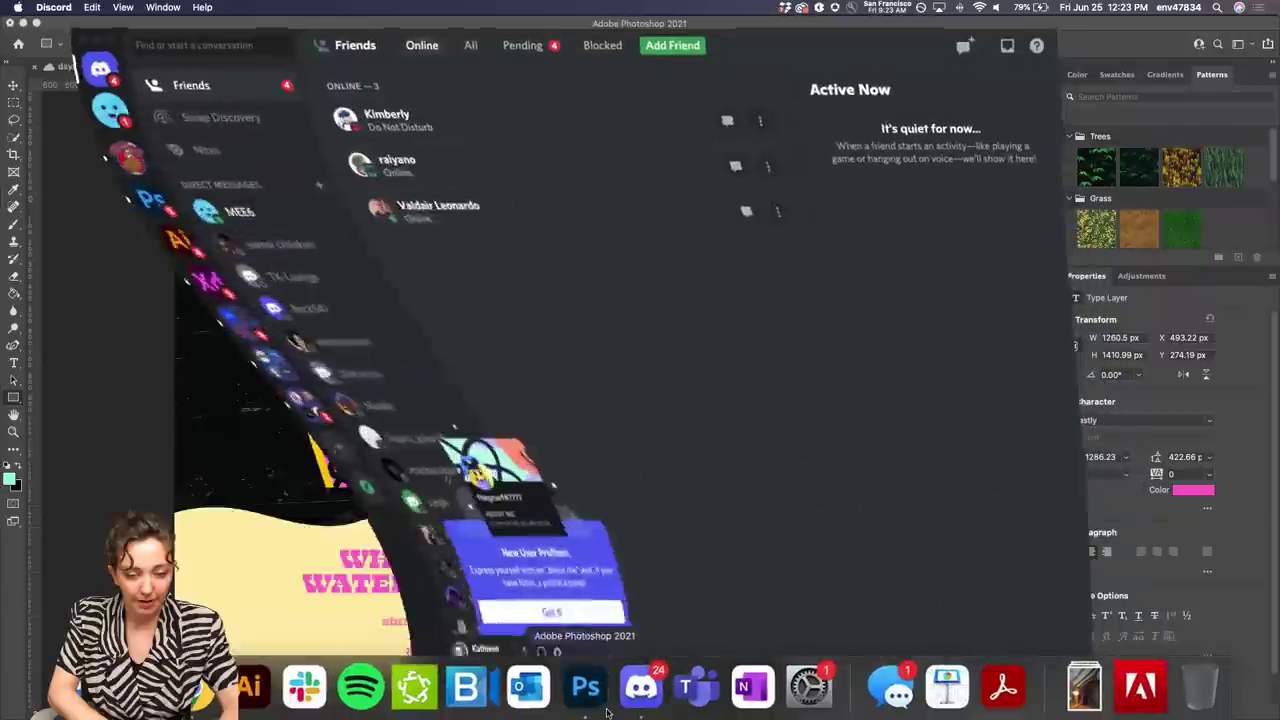
click(97, 203)
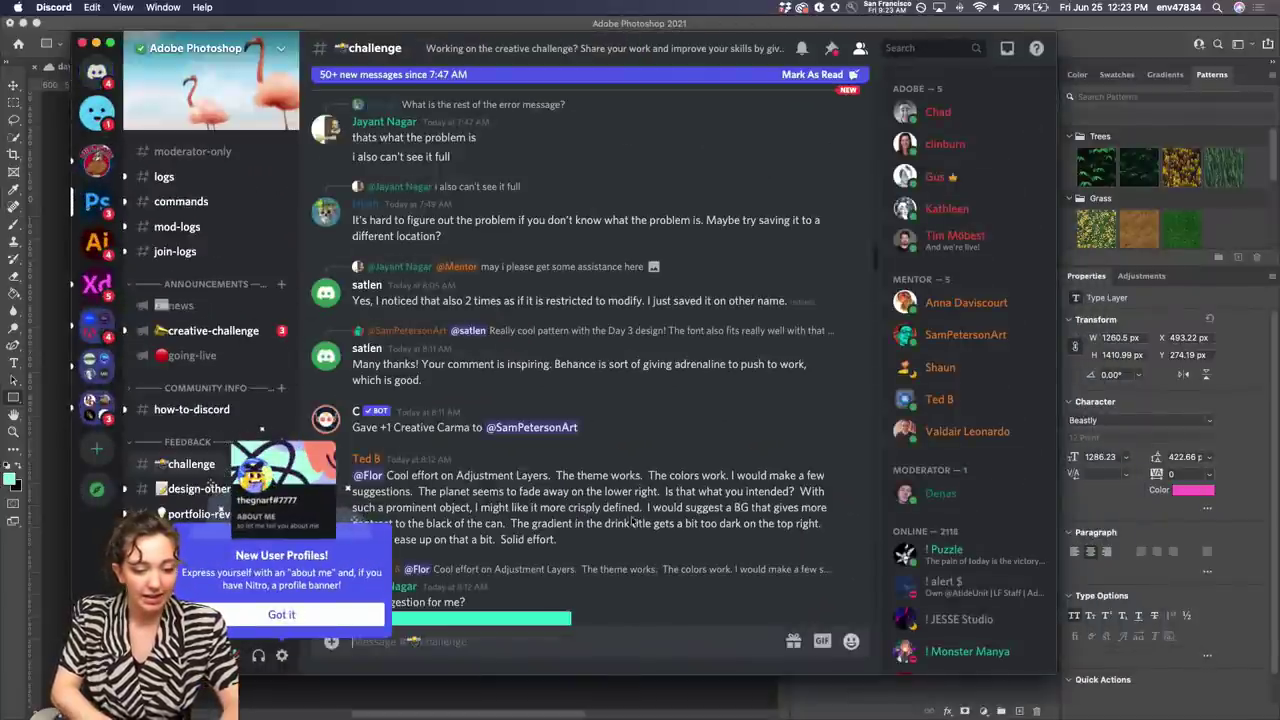
click(292, 614)
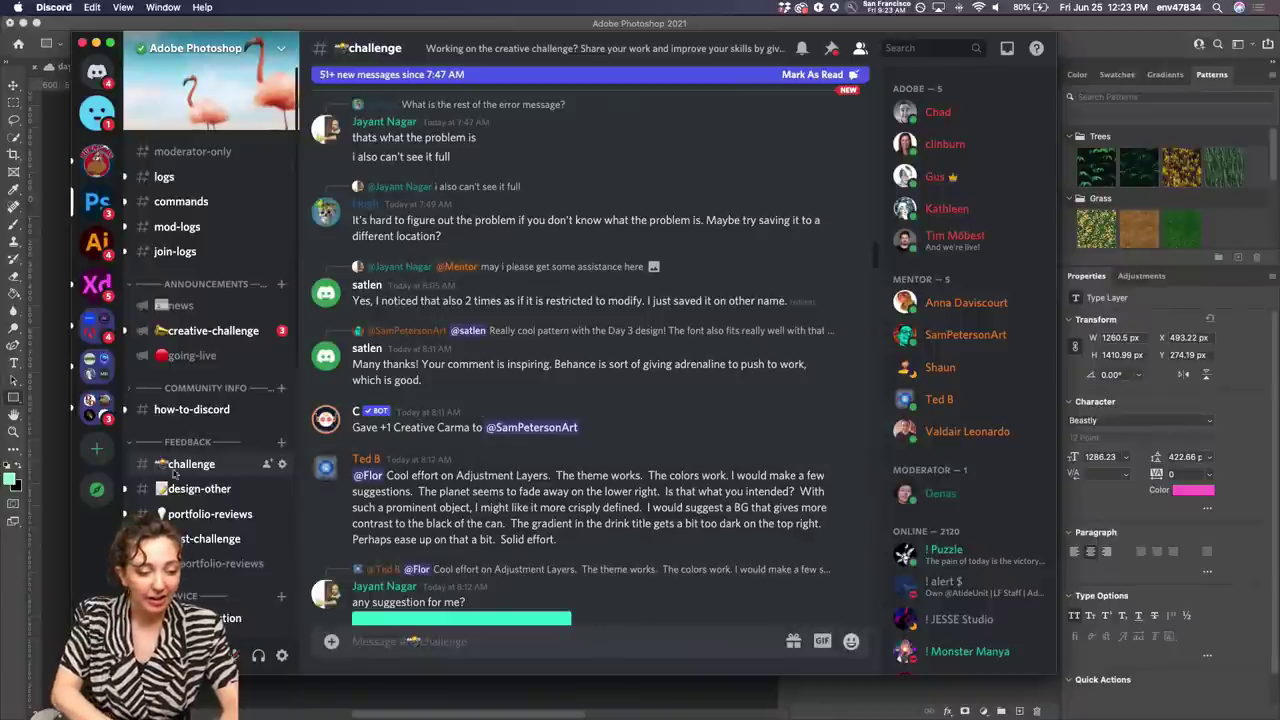
scroll(600, 397, down, 1)
scroll(600, 397, down, 3)
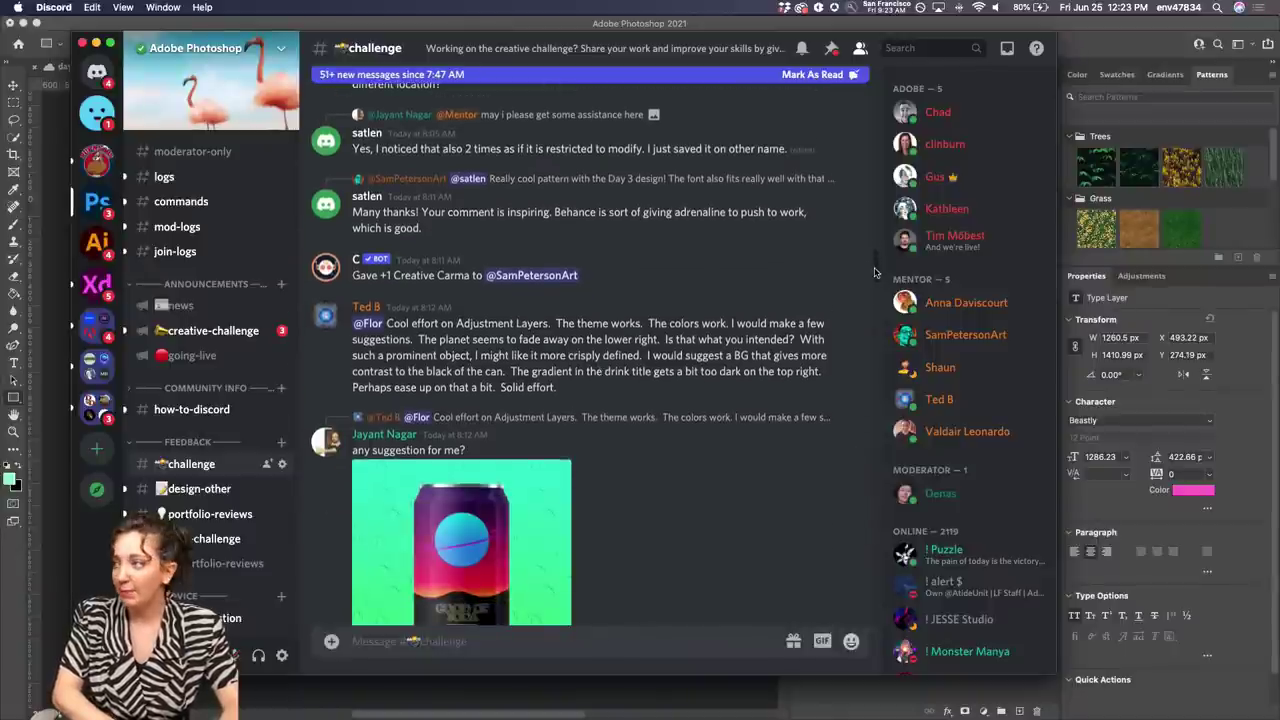
scroll(878, 457, down, 15)
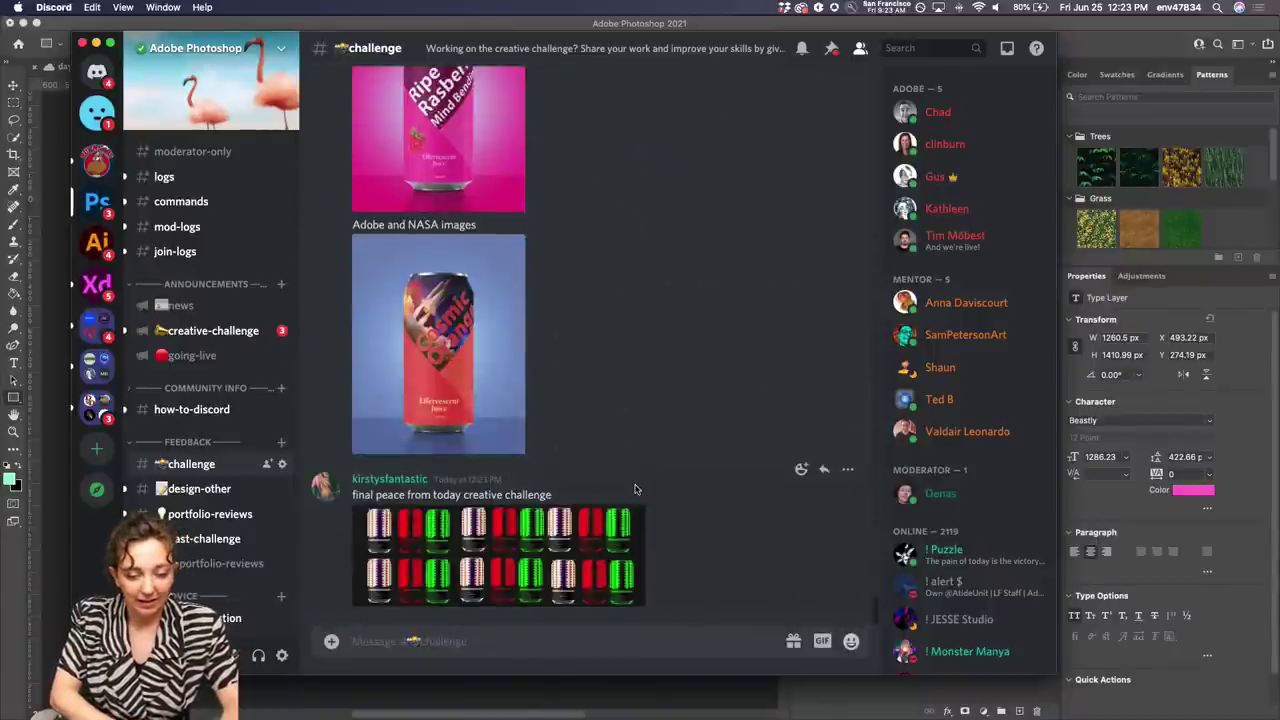
Upload day4_seltzer.png from the Desktop with a comment asking about the colour choices and maybe returning to blue
click(332, 641)
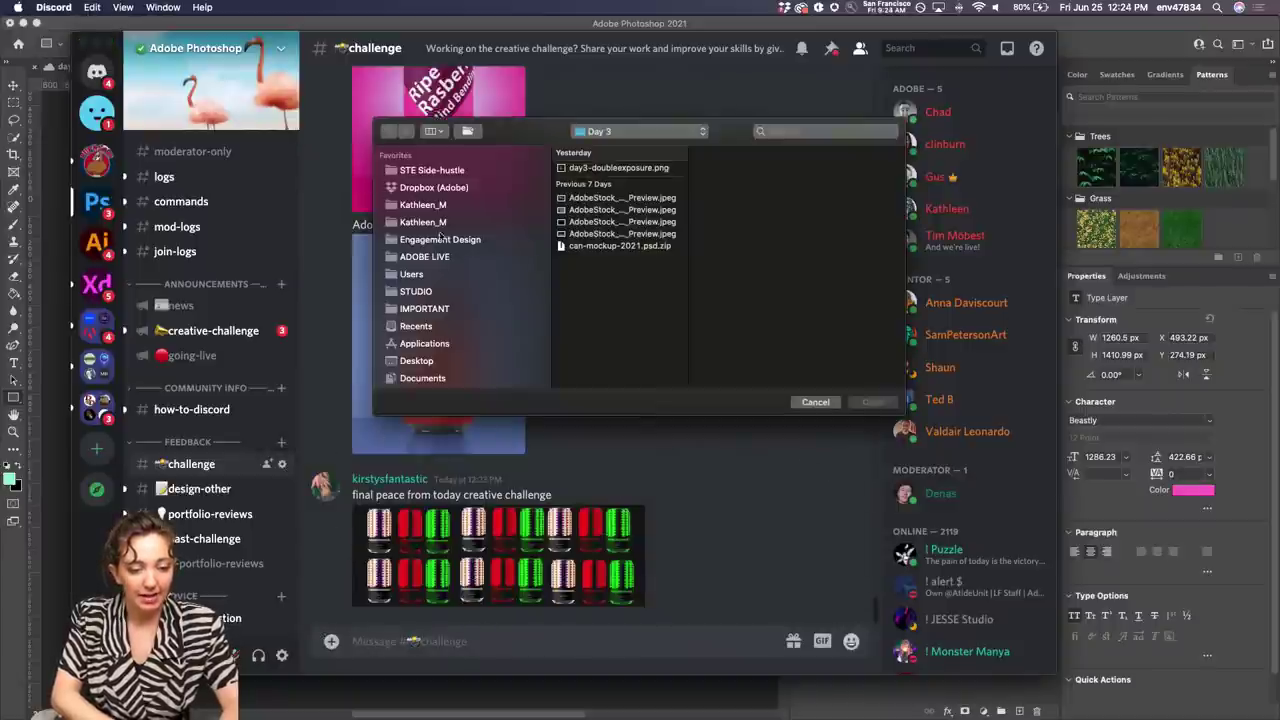
click(418, 360)
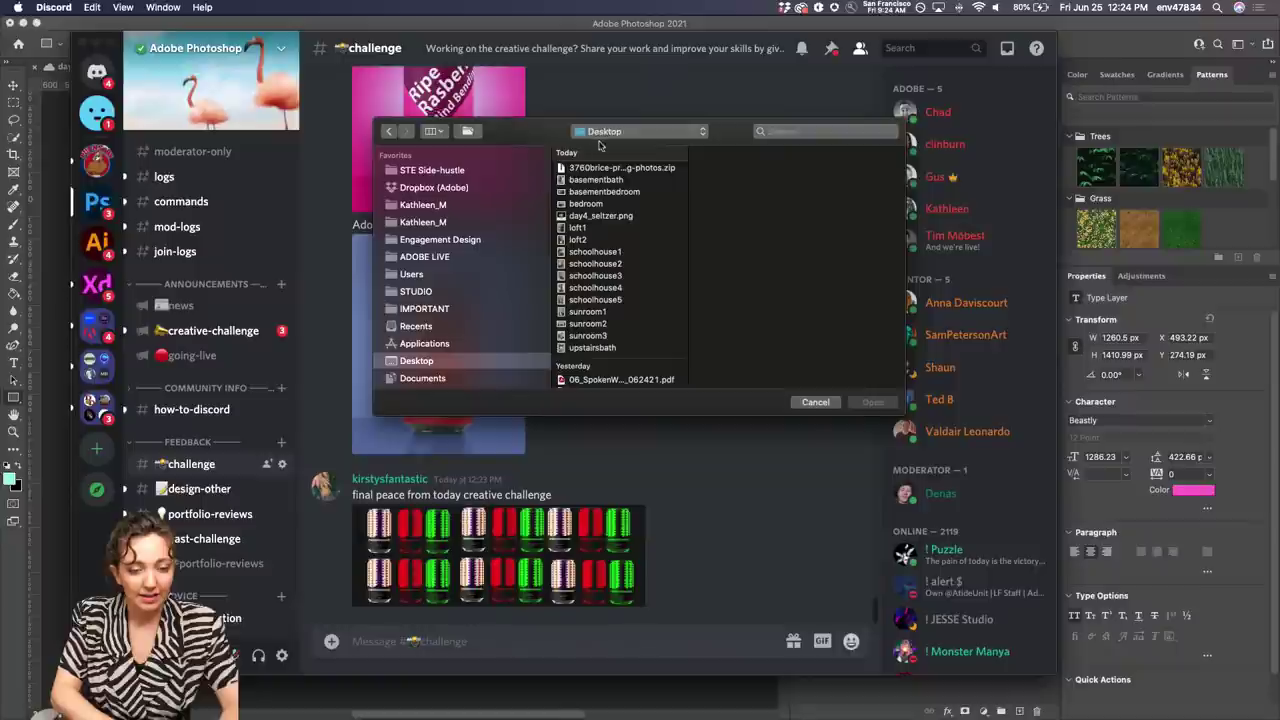
click(602, 216)
double_click(602, 218)
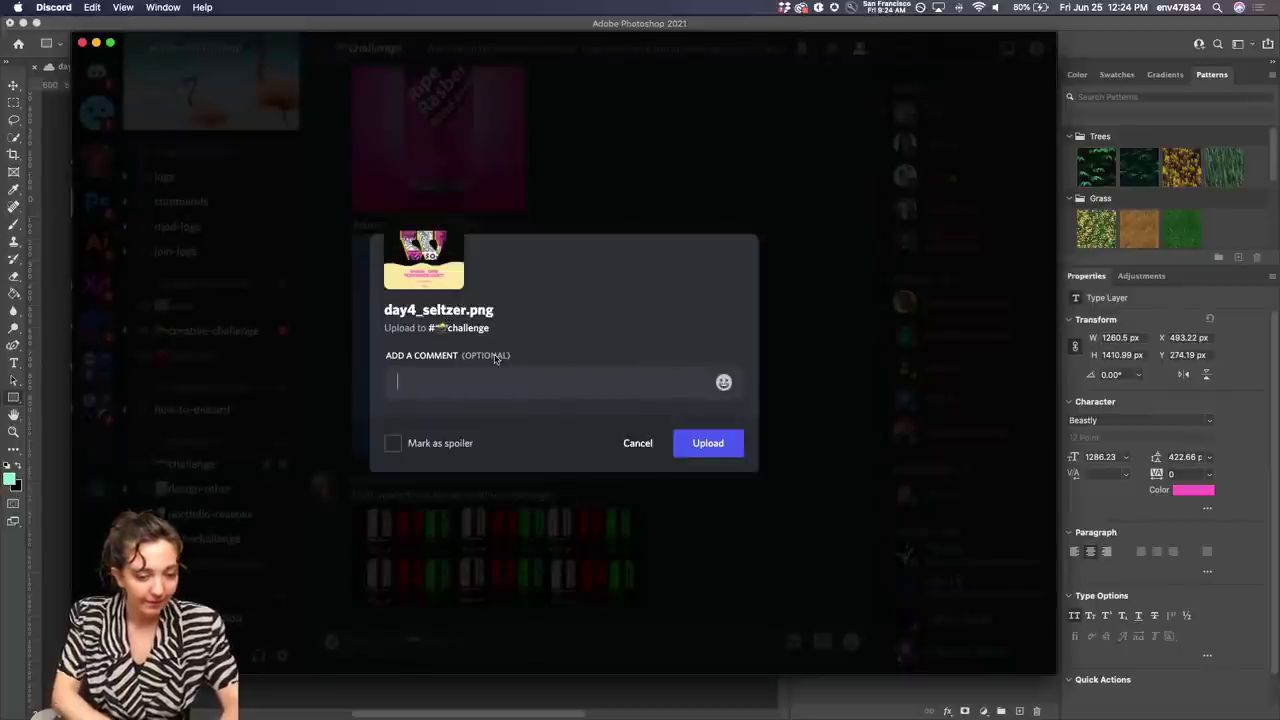
text(how do we fee)
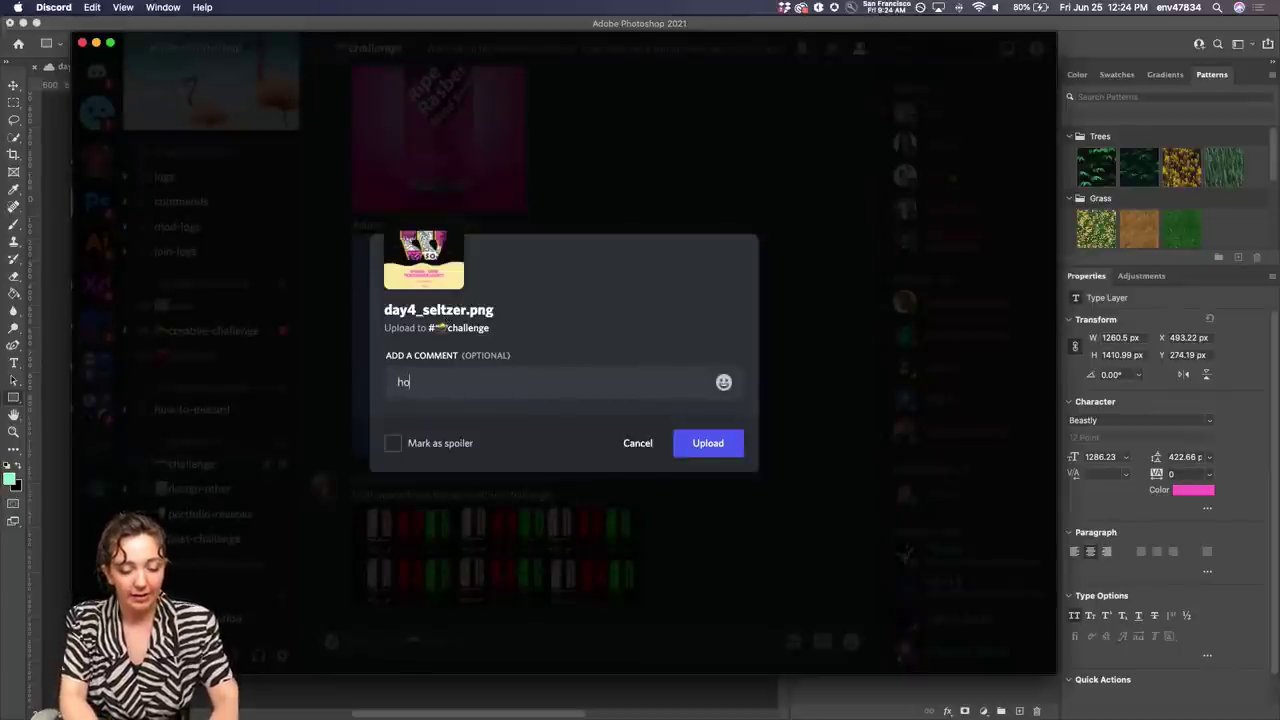
text(t the c)
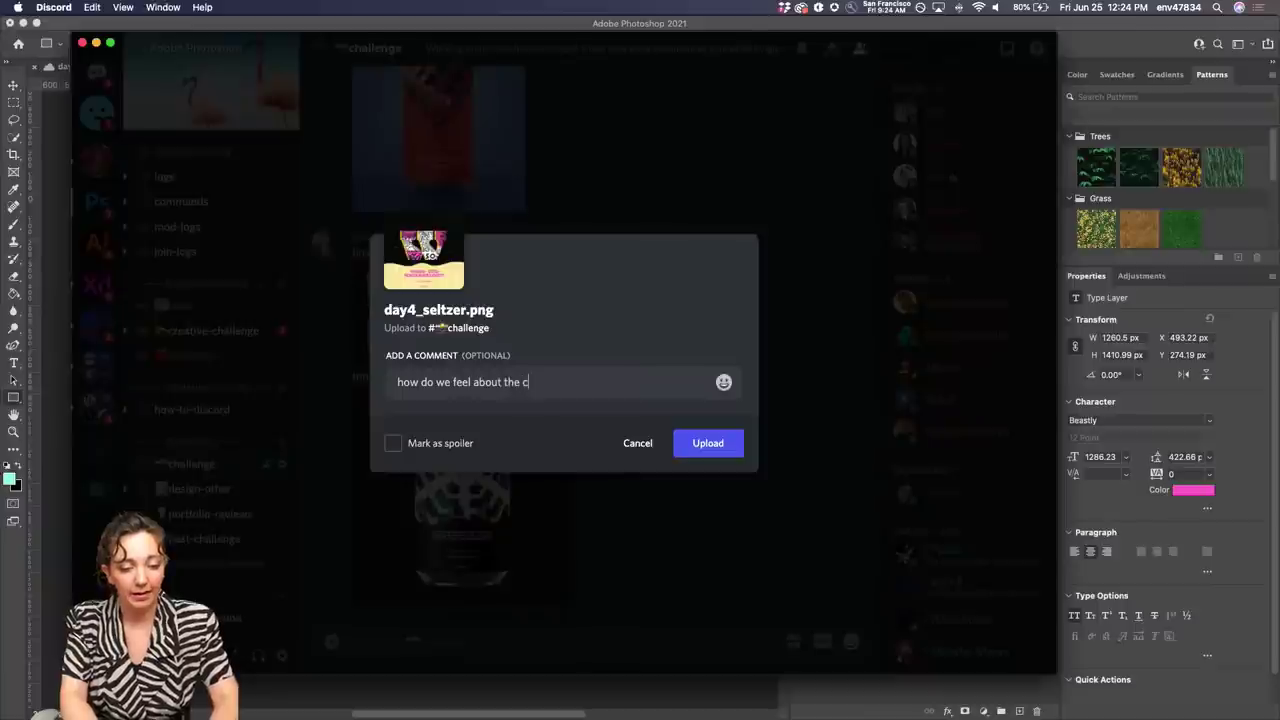
text(olor choices? i migh)
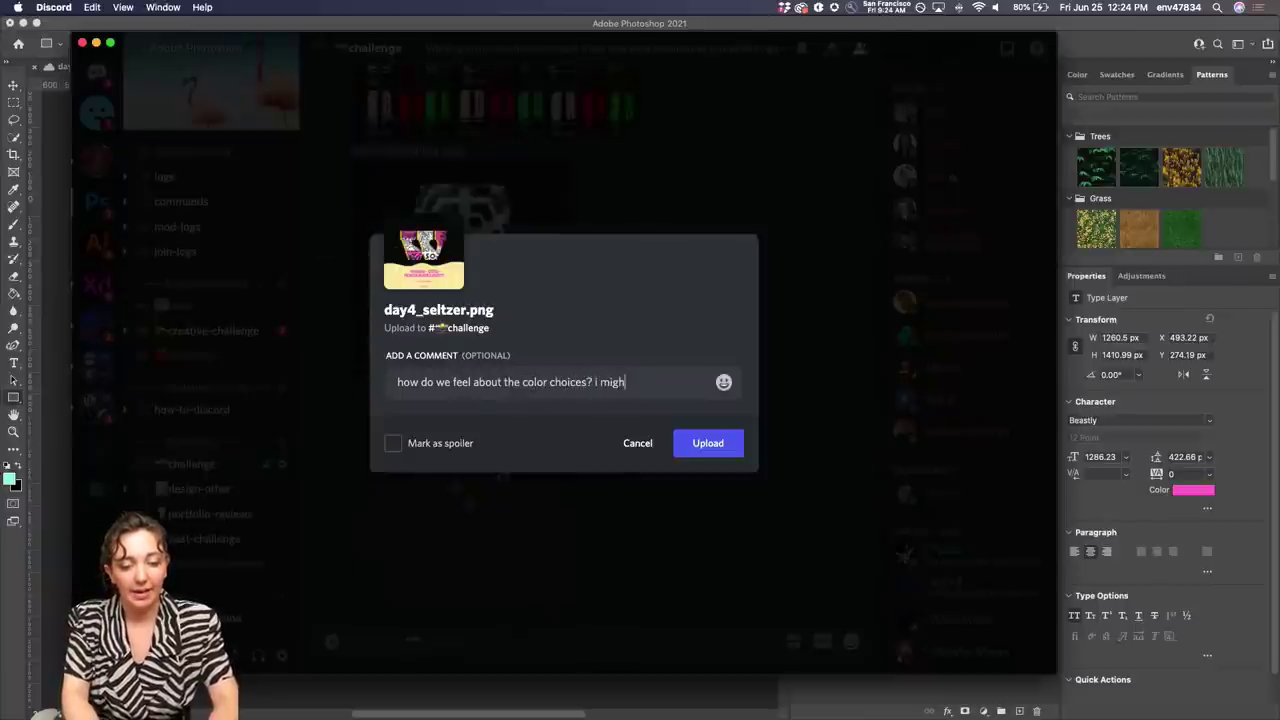
text(t go back to blue)
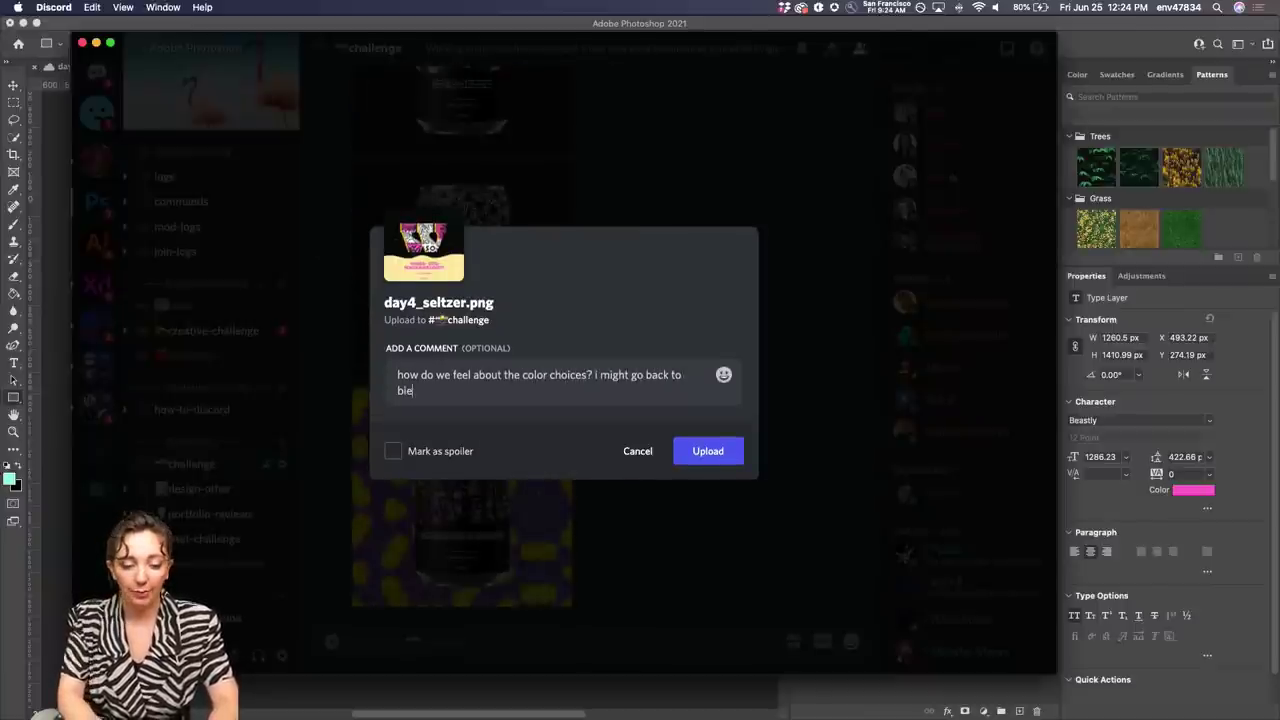
click(708, 450)
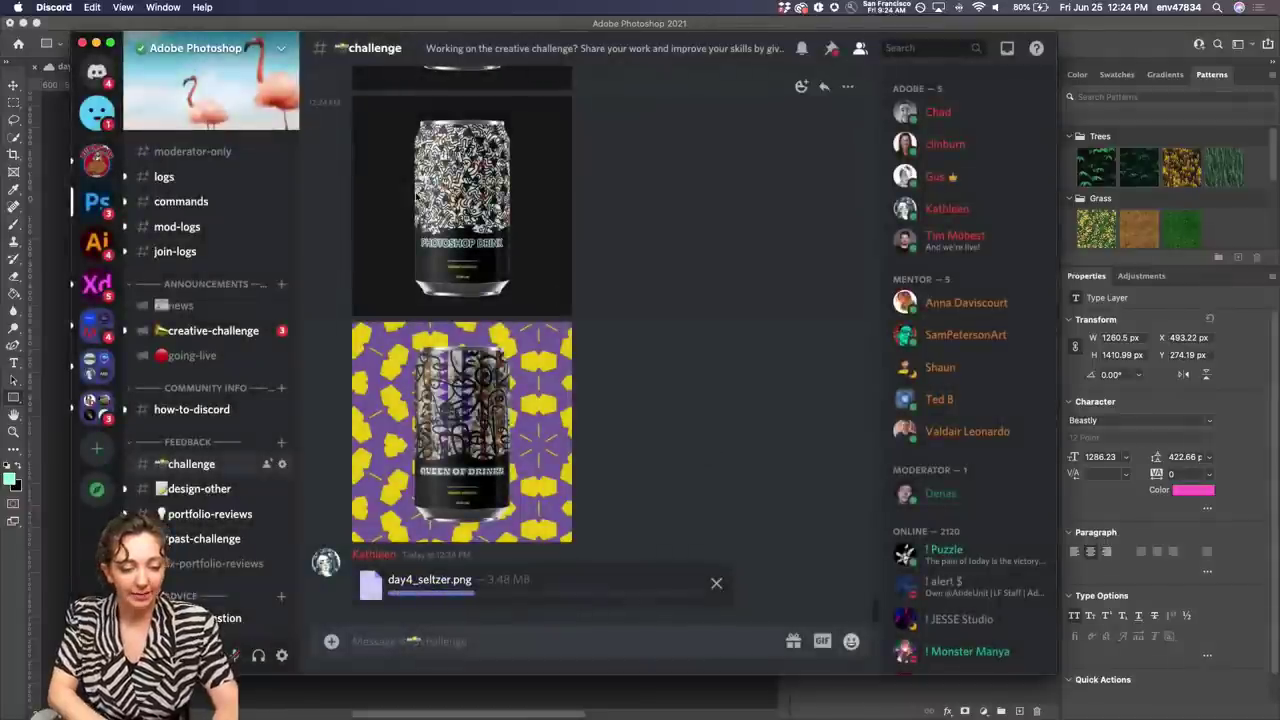
scroll(506, 403, up, 3)
scroll(506, 403, up, 3)
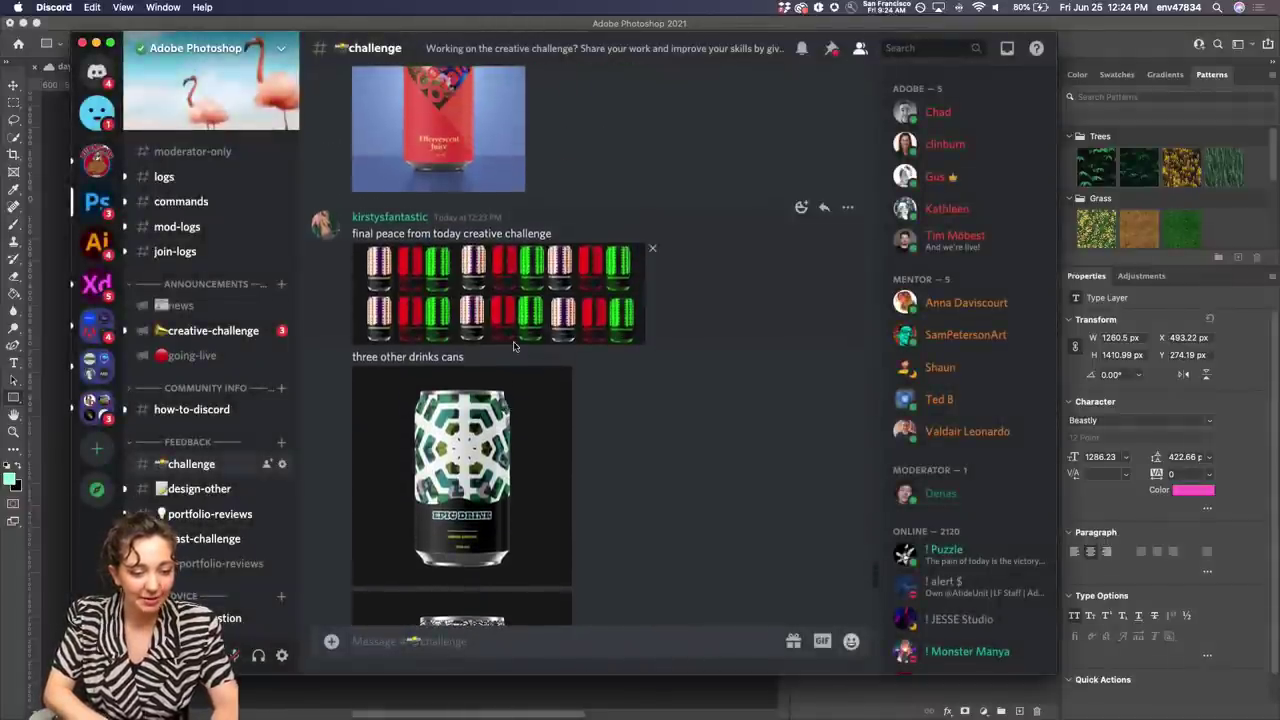
scroll(530, 350, down, 5)
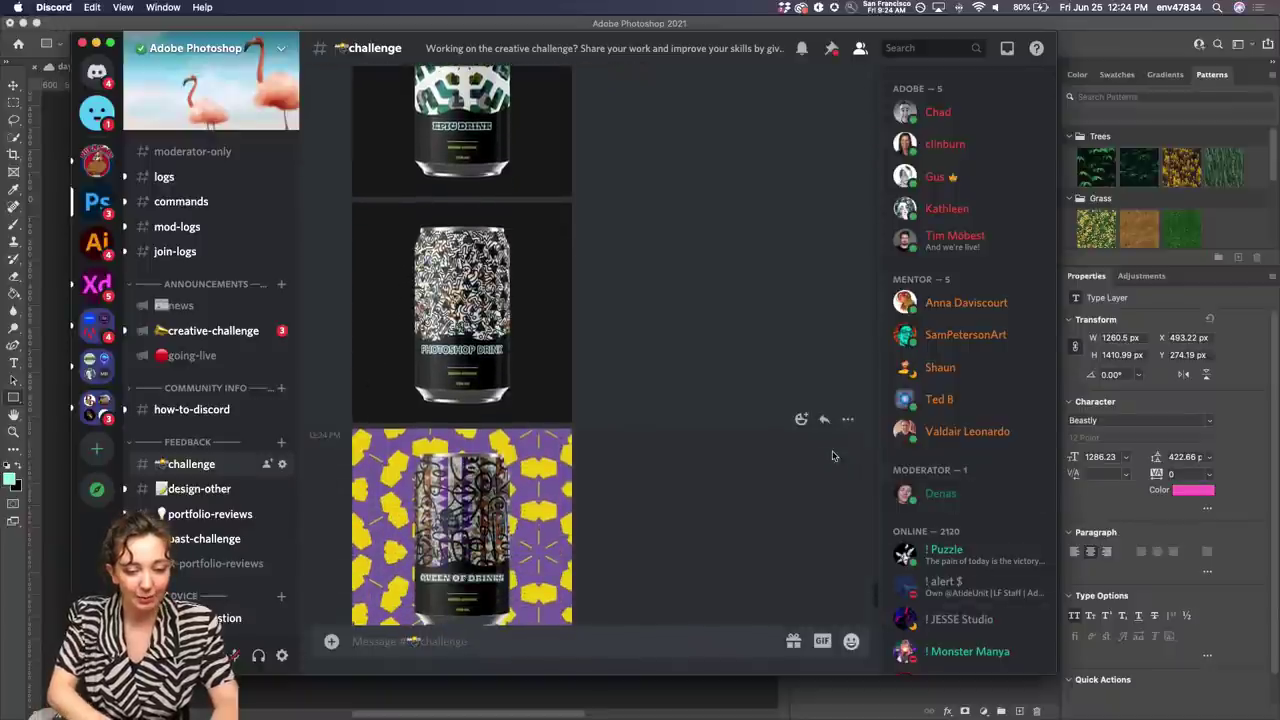
click(476, 147)
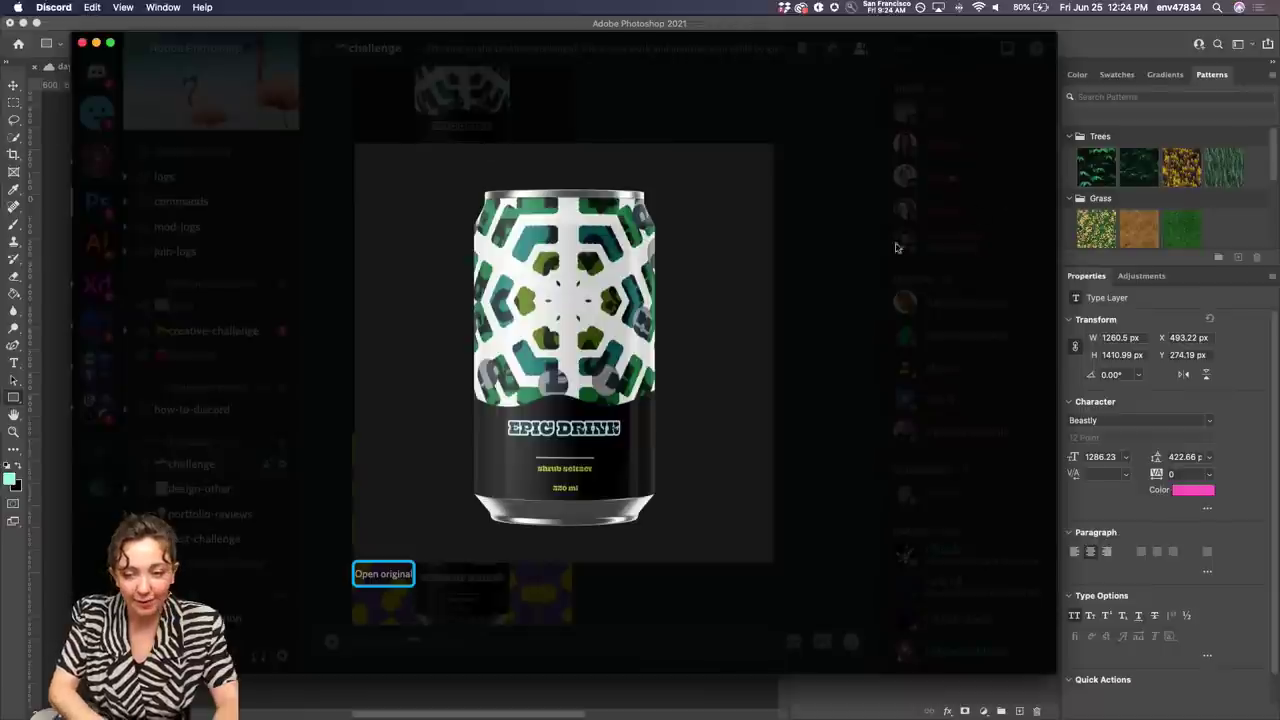
click(818, 285)
scroll(520, 306, down, 3)
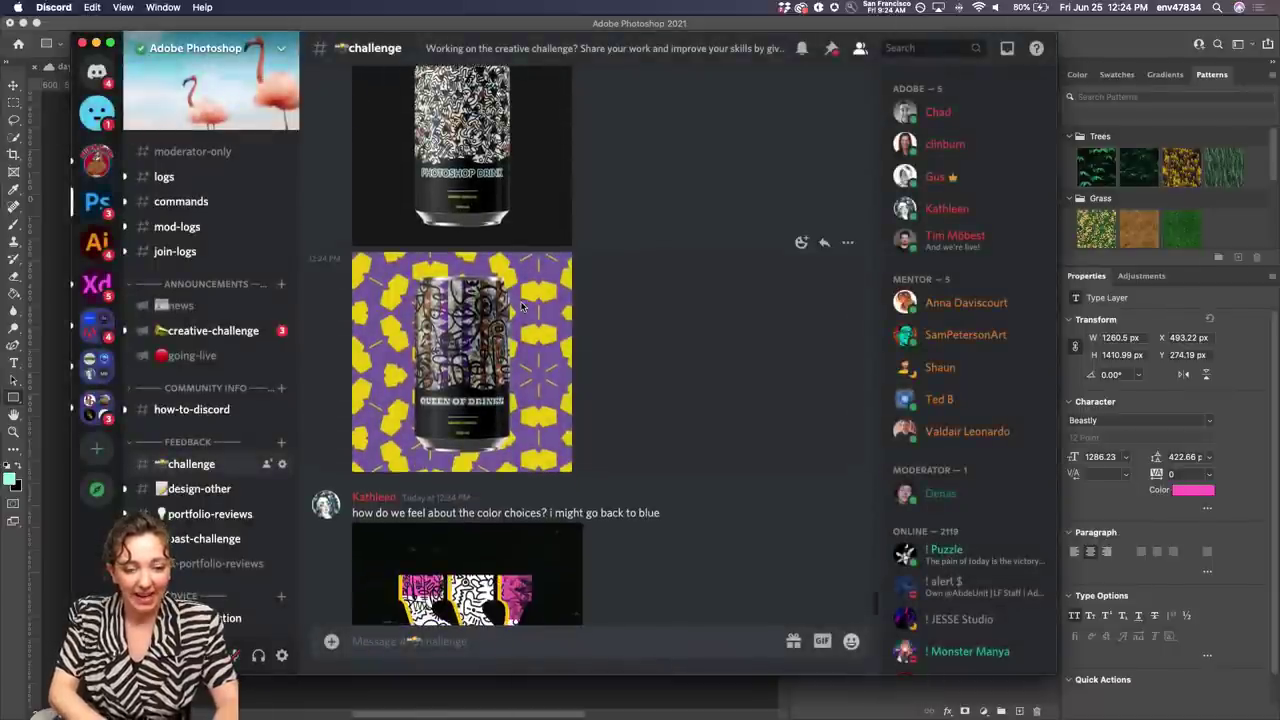
scroll(520, 306, up, 5)
scroll(520, 306, up, 3)
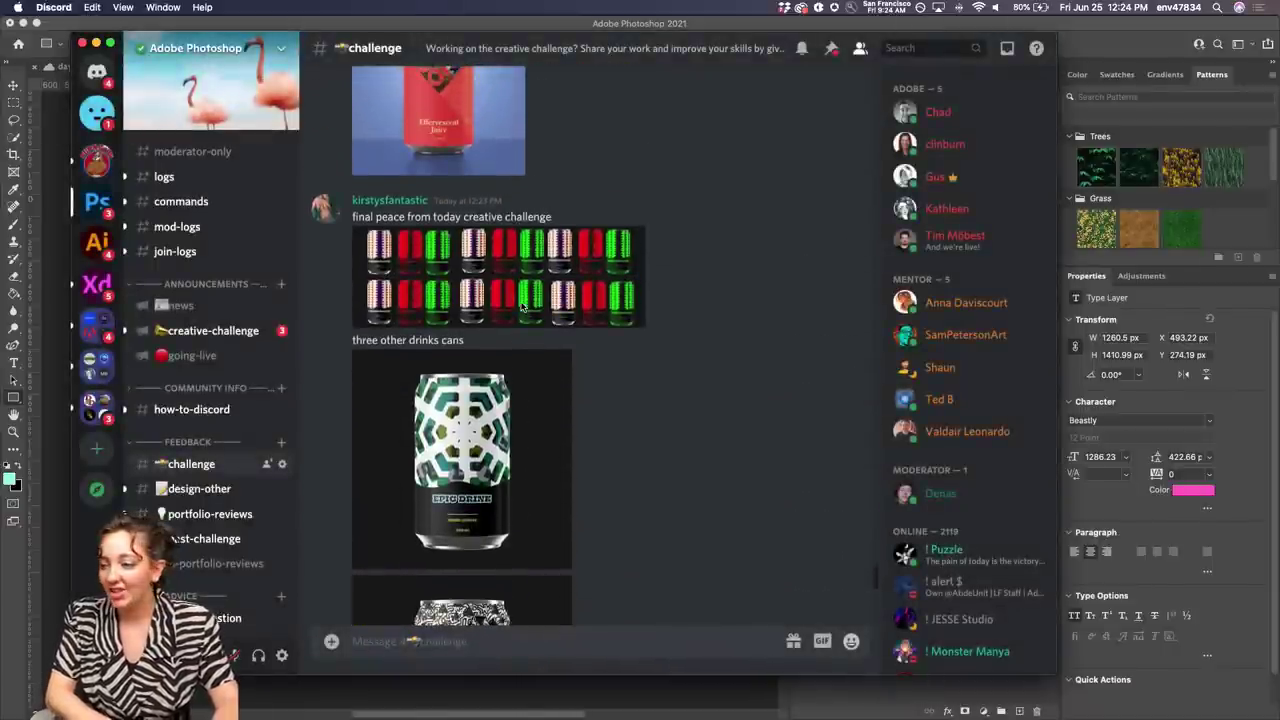
scroll(520, 306, up, 5)
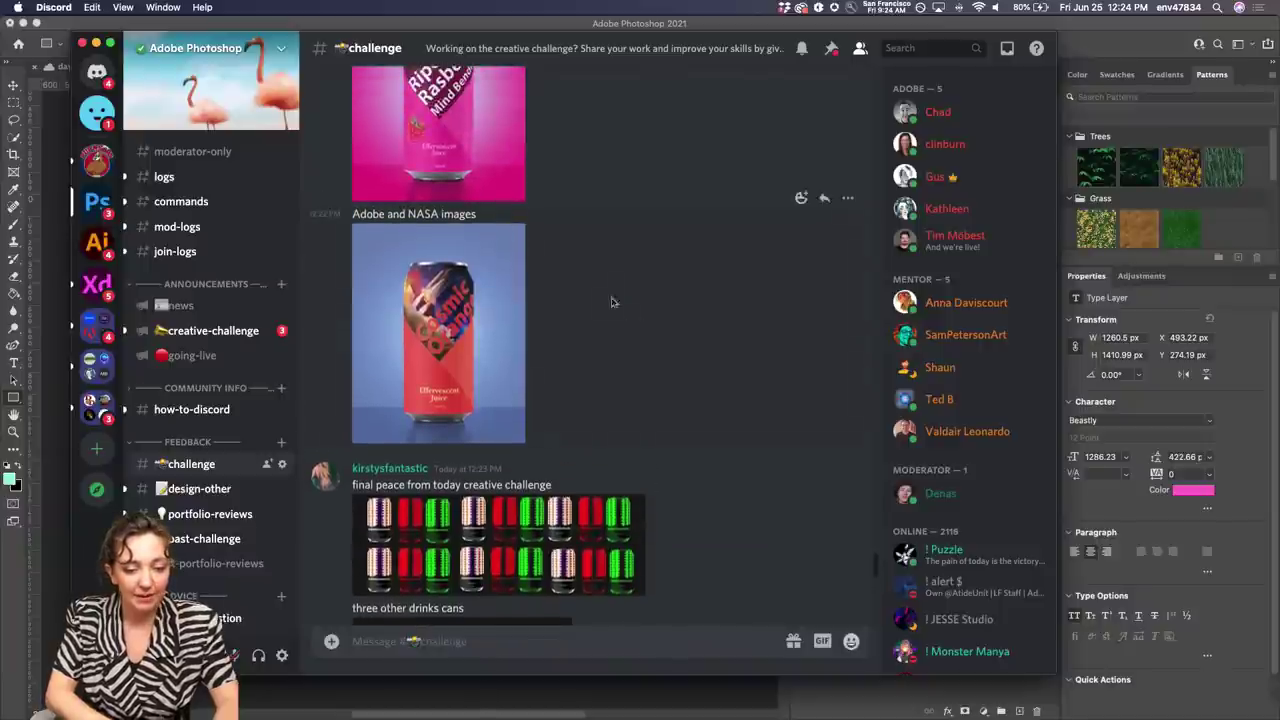
scroll(732, 292, up, 1)
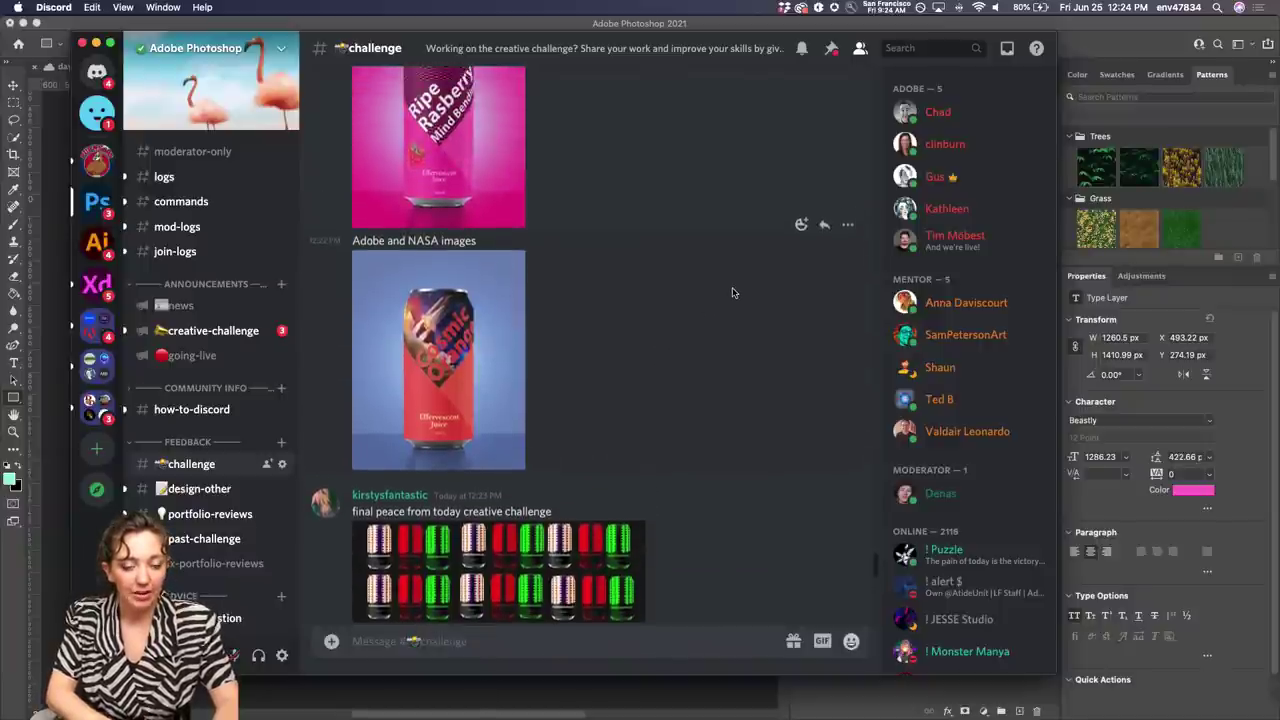